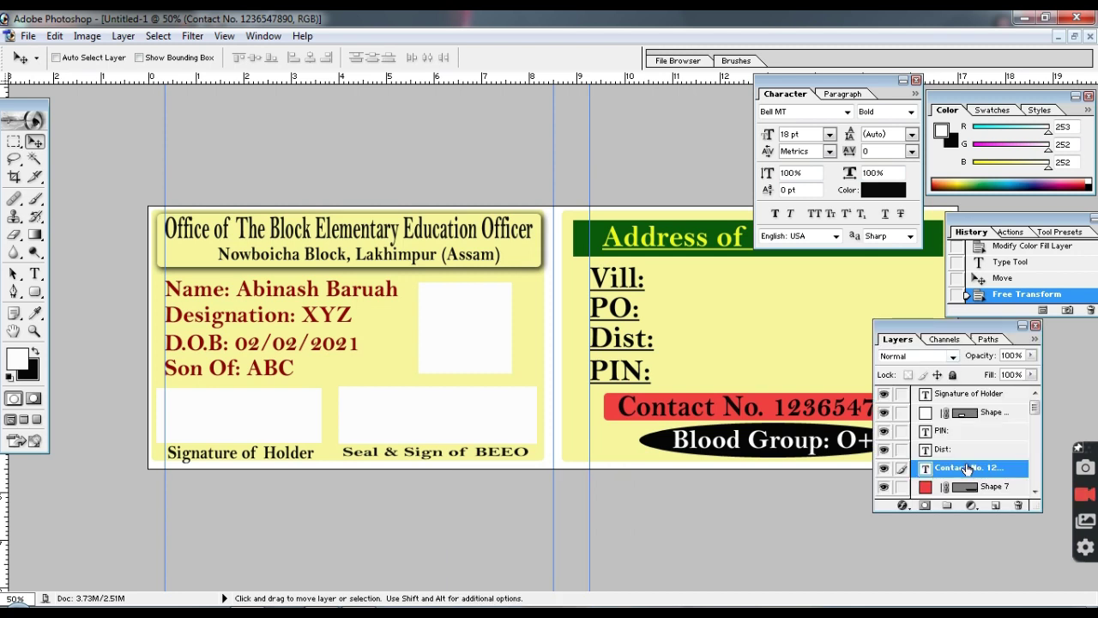
Step: Scroll down past the intro, clearing the finished AADHAR both side.psd sample from view
scroll(987, 454, "down", 2)
scroll(993, 446, "down", 2)
scroll(997, 443, "down", 2)
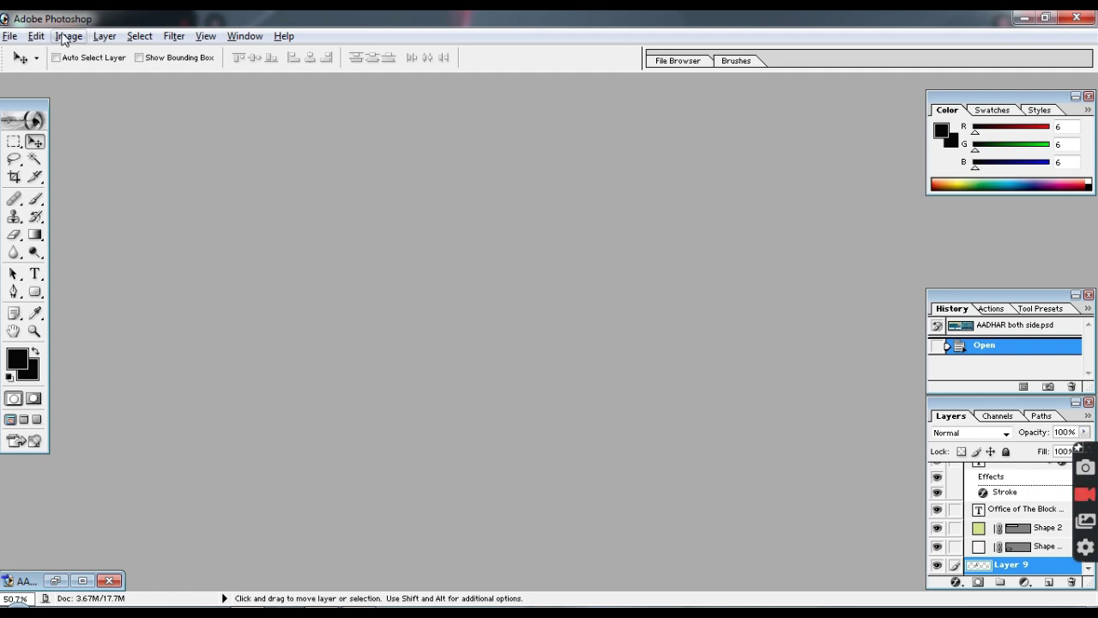
Step: Create a white RGB document 170 mm wide and 55 mm high at 300 pixels/inch
left_click(10, 36)
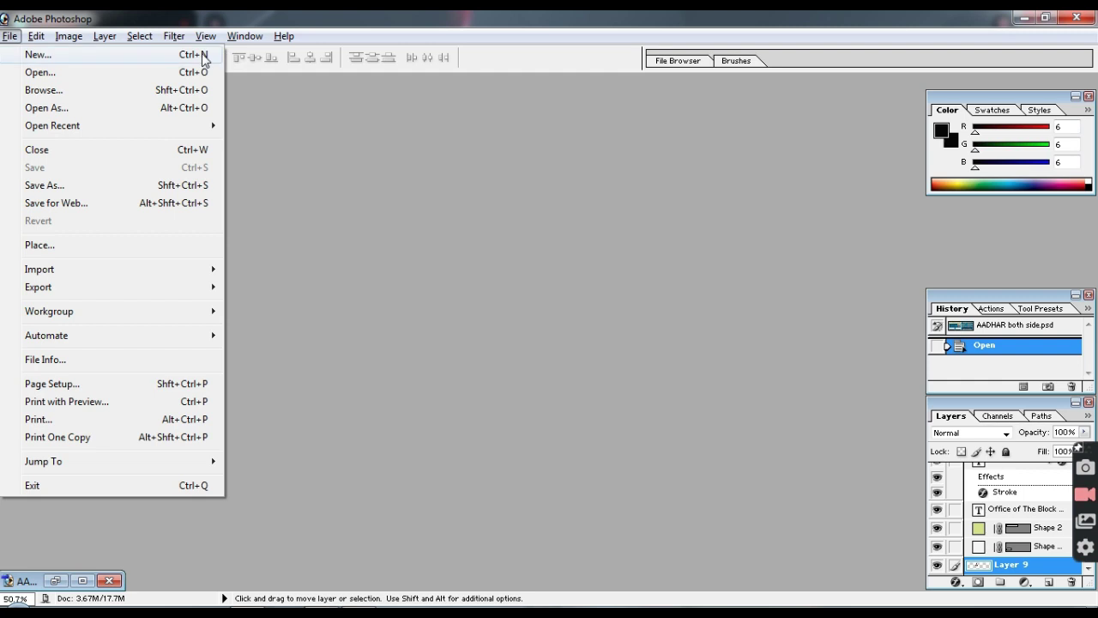
left_click(179, 58)
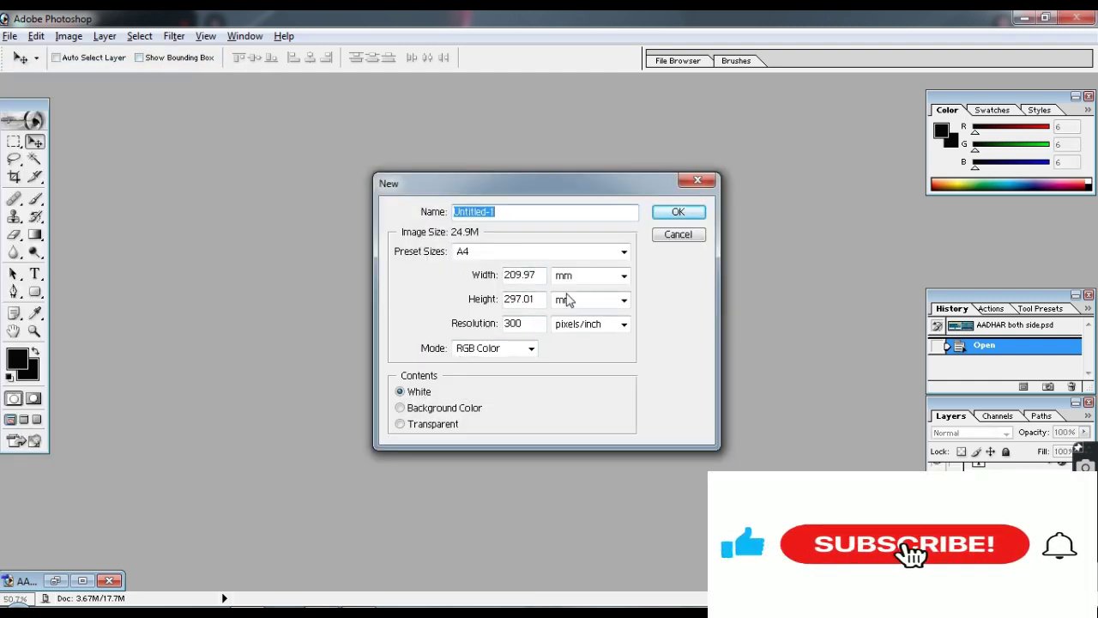
double_click(544, 275)
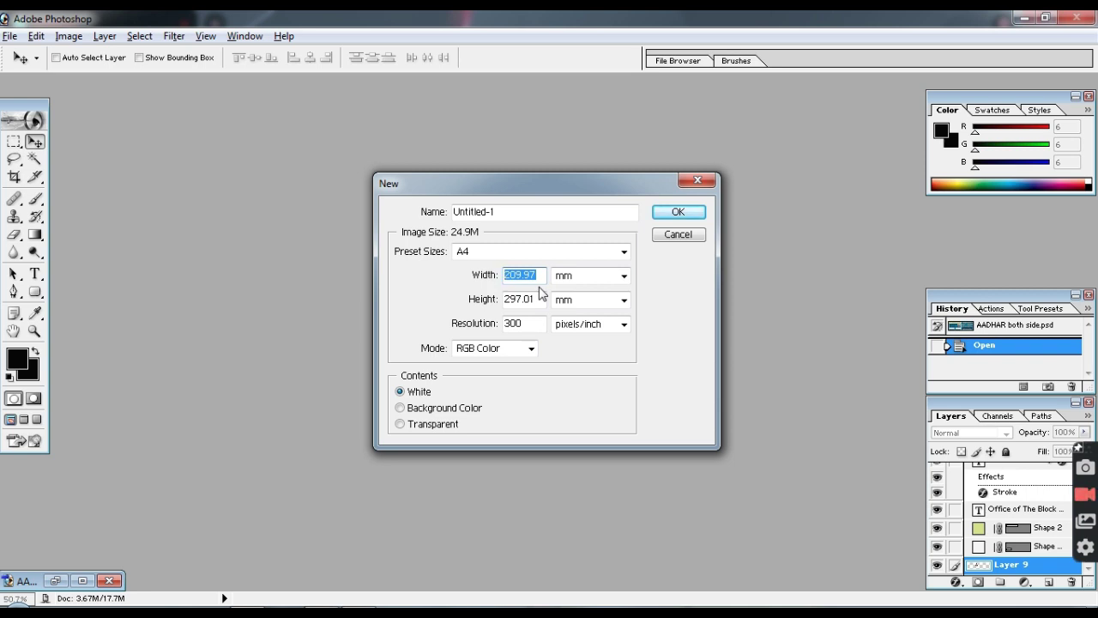
type("170")
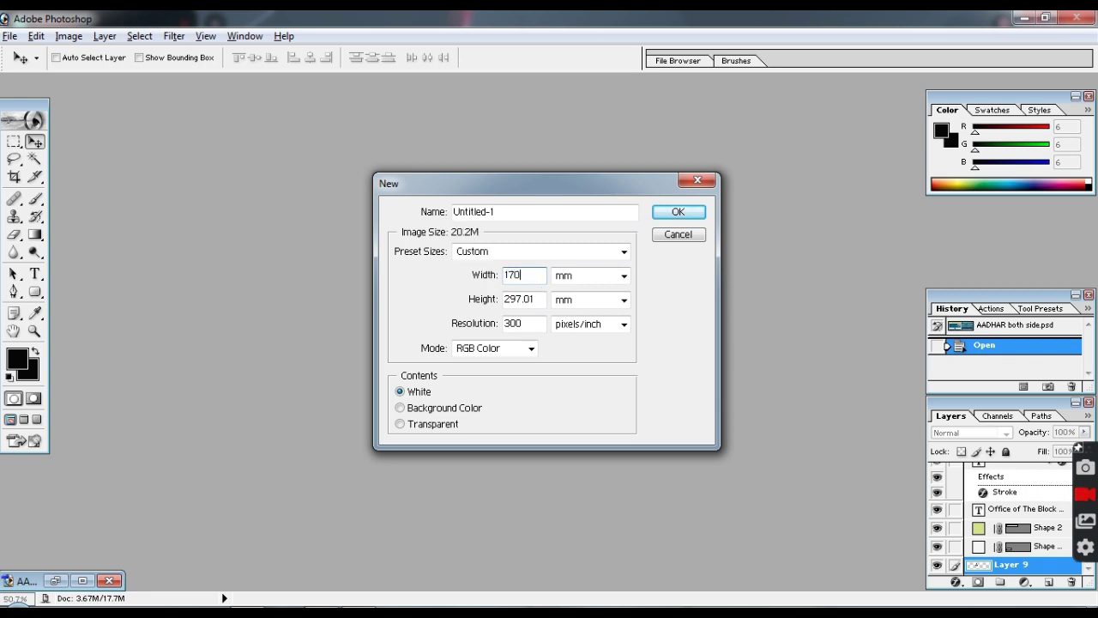
left_click_drag(540, 302, 482, 295)
type("55")
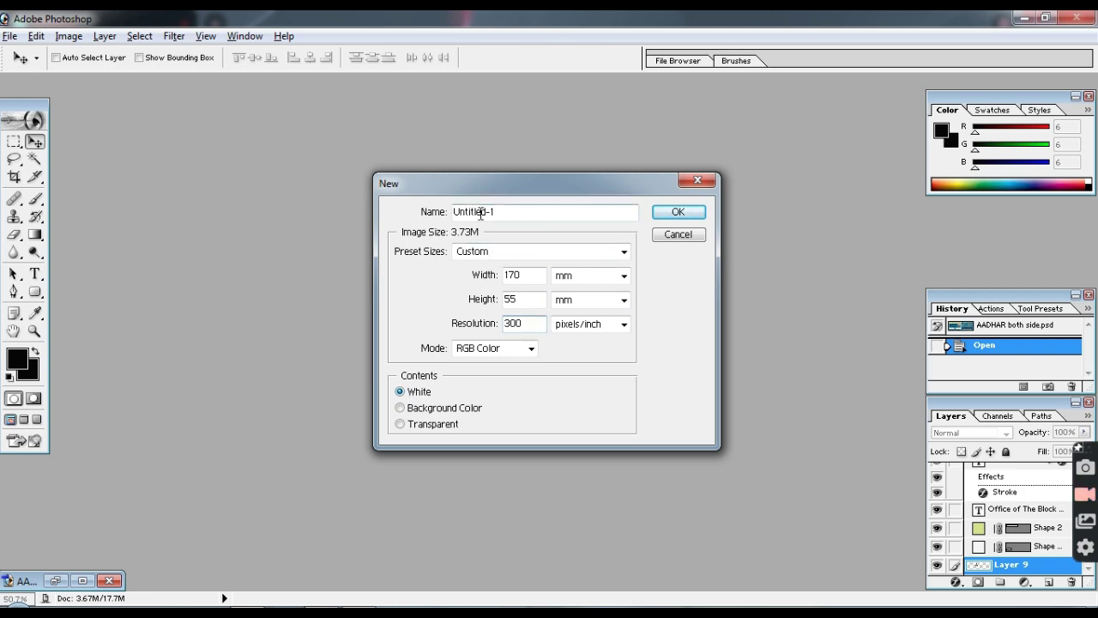
left_click(691, 214)
left_click_drag(503, 96, 518, 153)
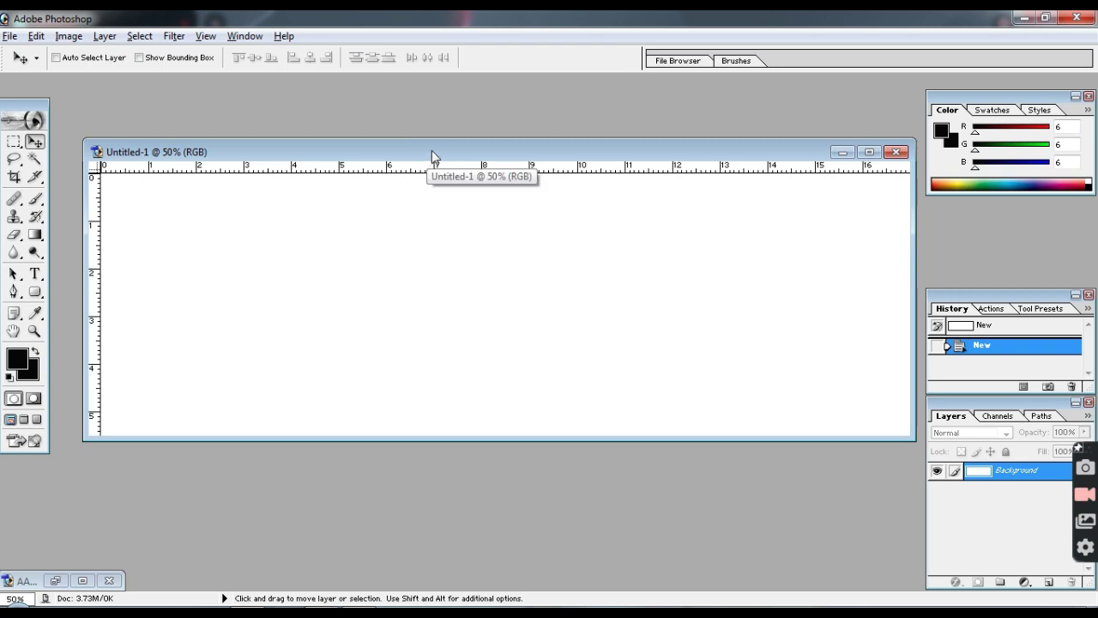
Step: Turn the rulers off and back on with Ctrl+R
left_click_drag(468, 146, 468, 133)
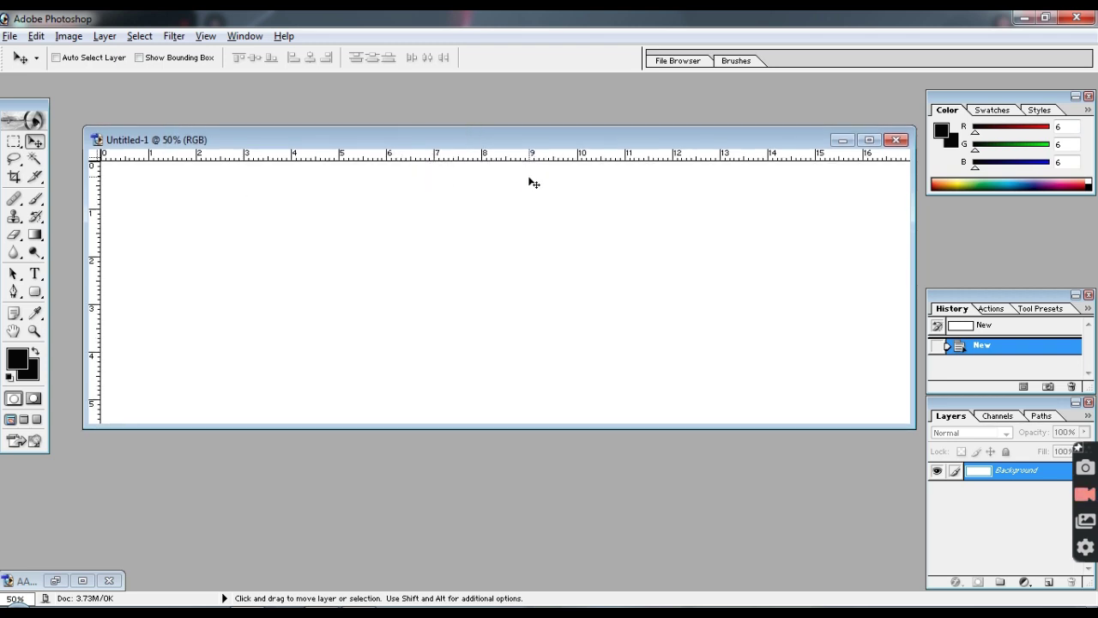
mouse_move(94, 244)
left_mouse_down()
mouse_move(586, 266)
mouse_move(92, 255)
left_mouse_up()
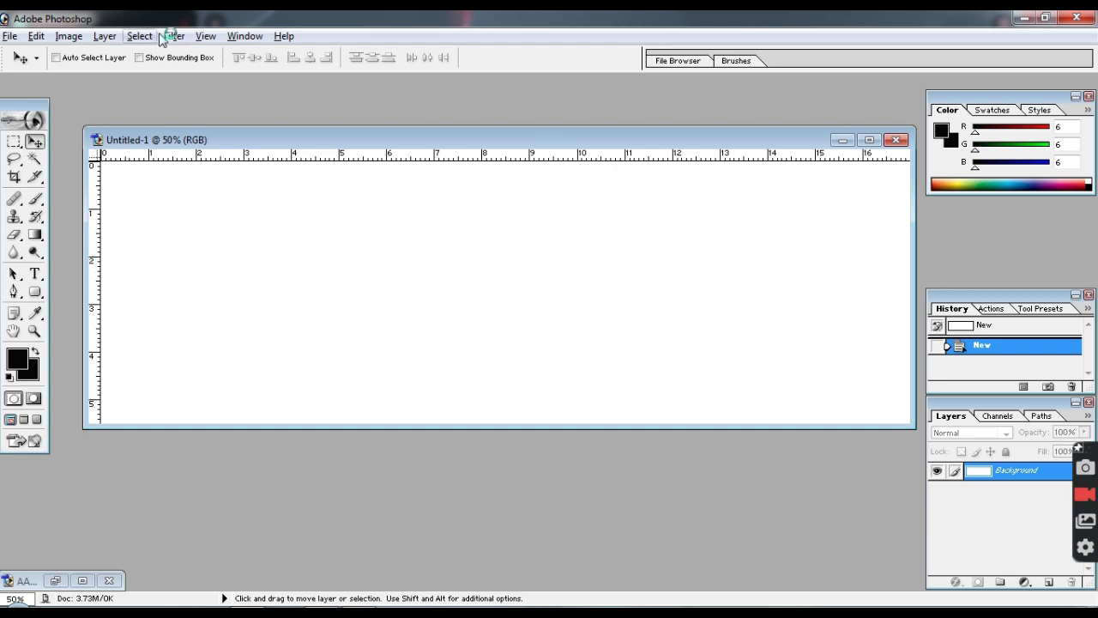
left_click(206, 36)
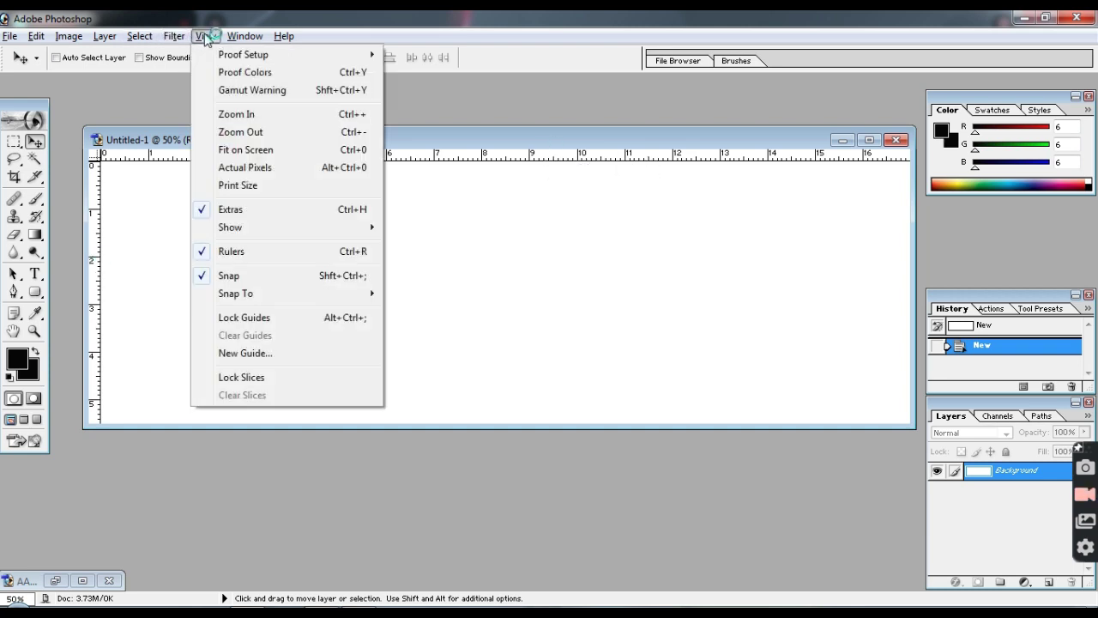
left_click(290, 256)
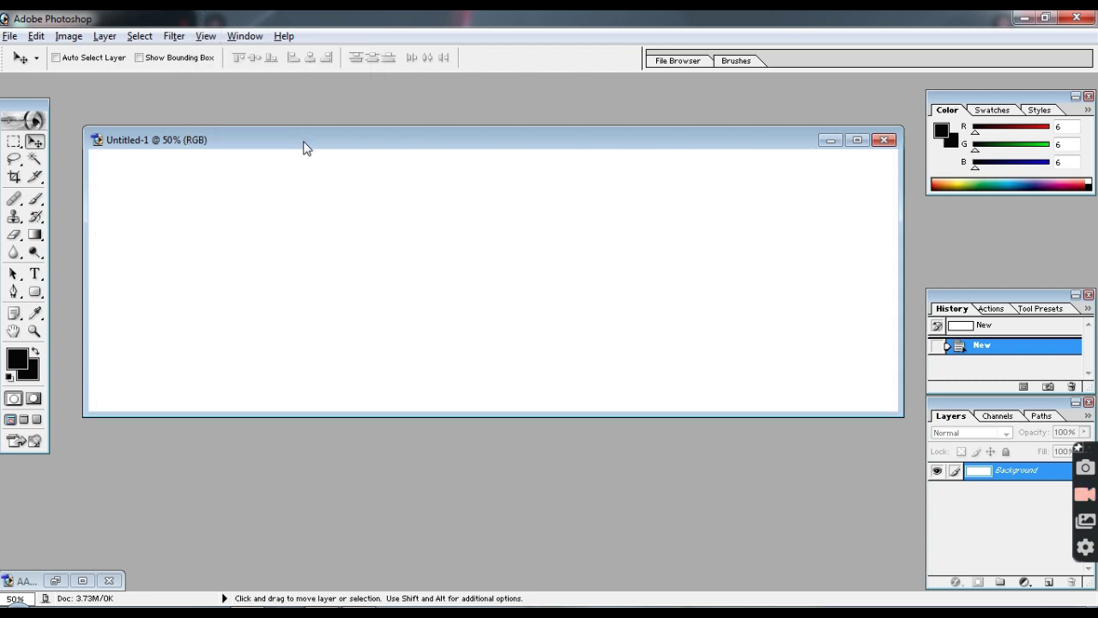
key("ctrl+r")
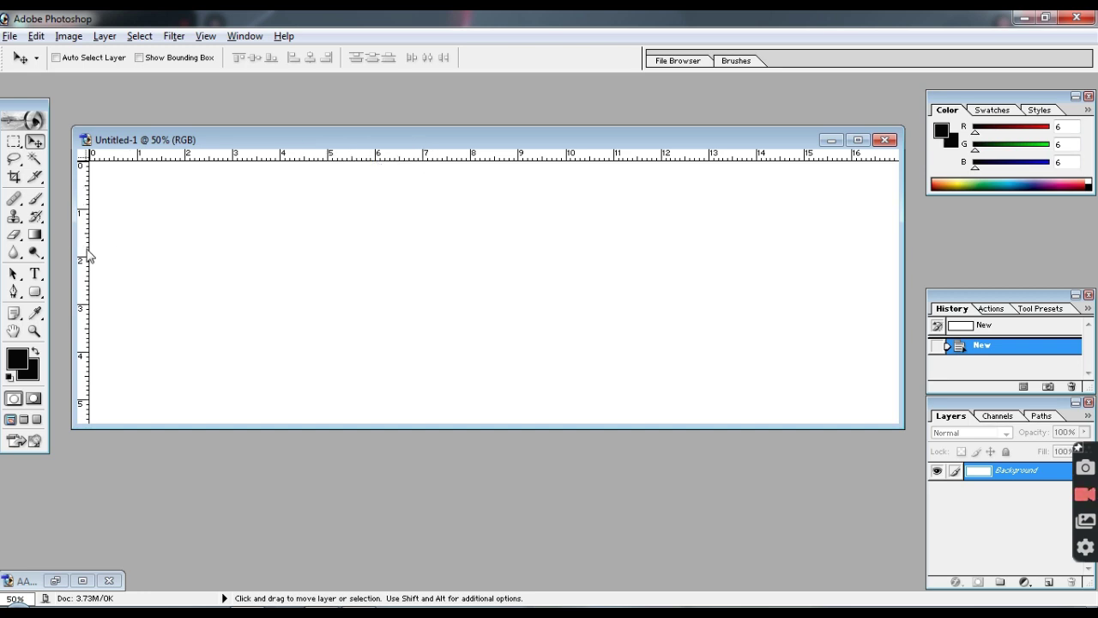
Step: Maximize the document and place a vertical guide at the canvas centre, about 8.5 cm
left_click_drag(86, 254, 92, 254)
double_click(375, 140)
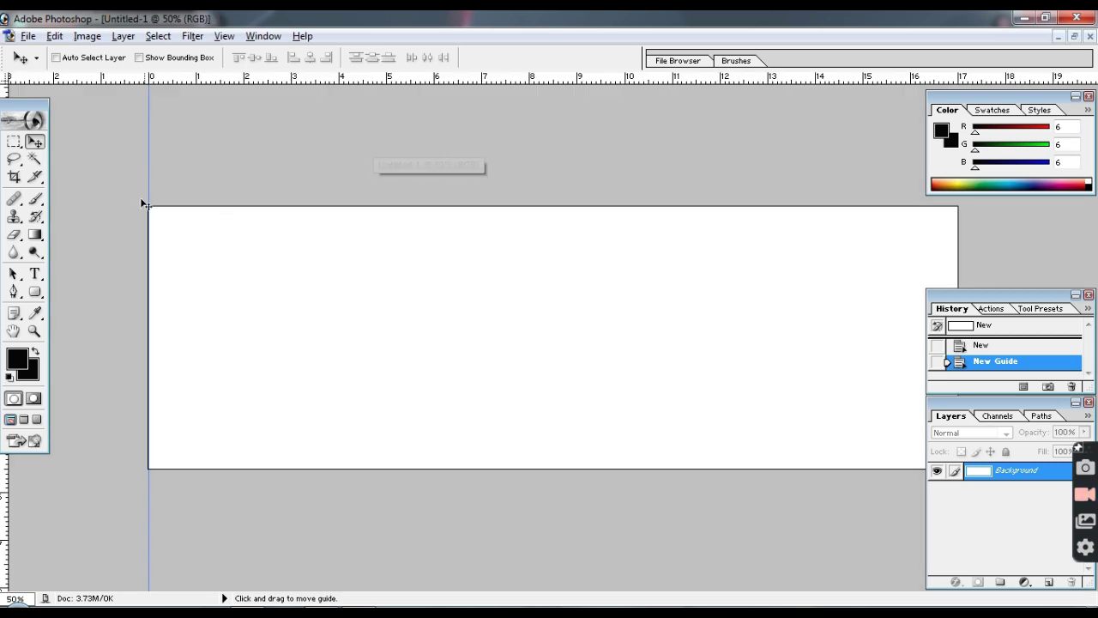
left_click_drag(223, 185, 316, 192)
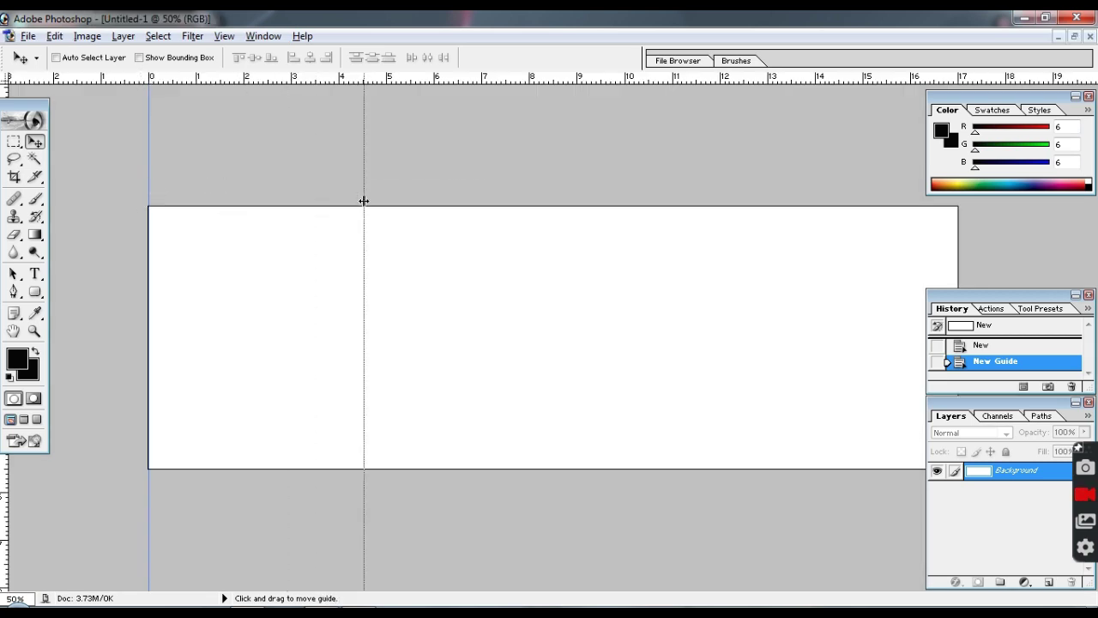
left_click_drag(317, 192, 554, 203)
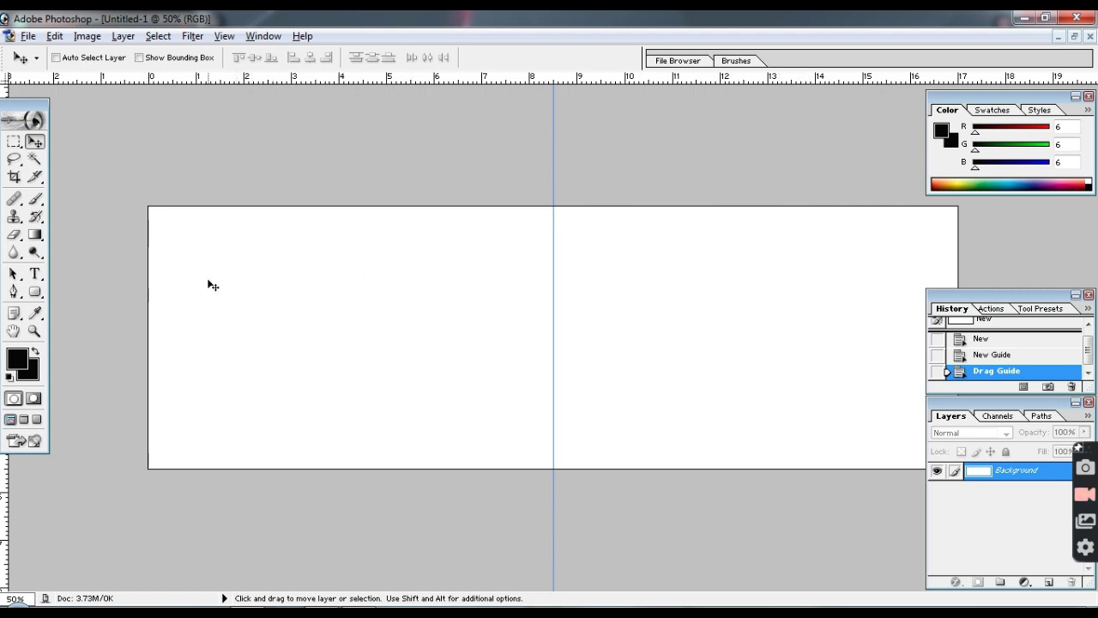
Step: Draw a rounded rectangle covering the left half of the canvas
left_click(40, 293)
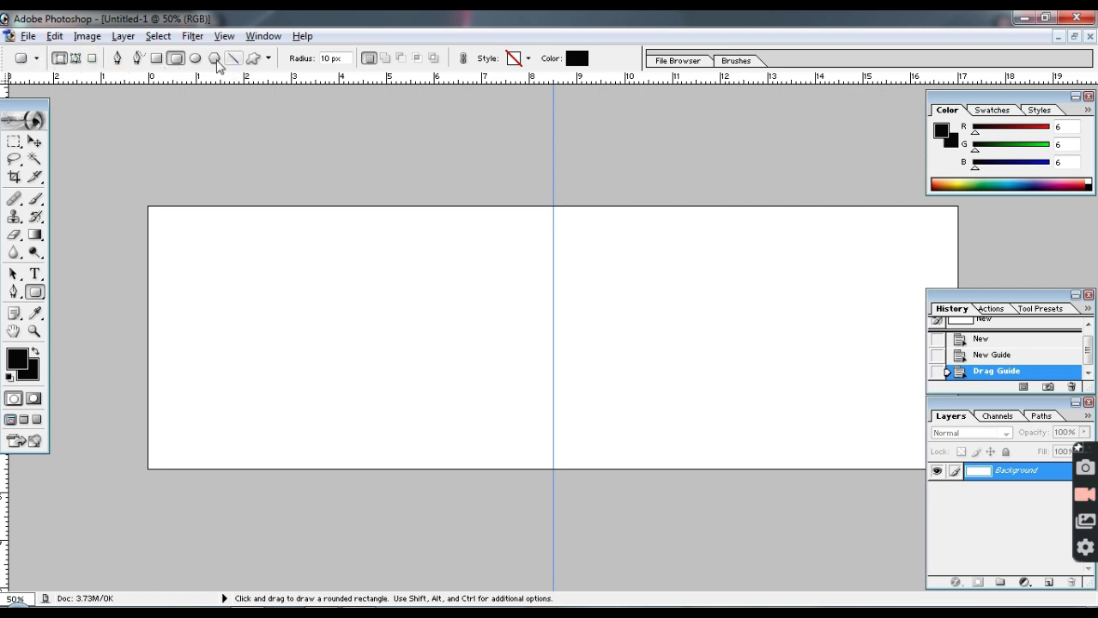
left_click(195, 60)
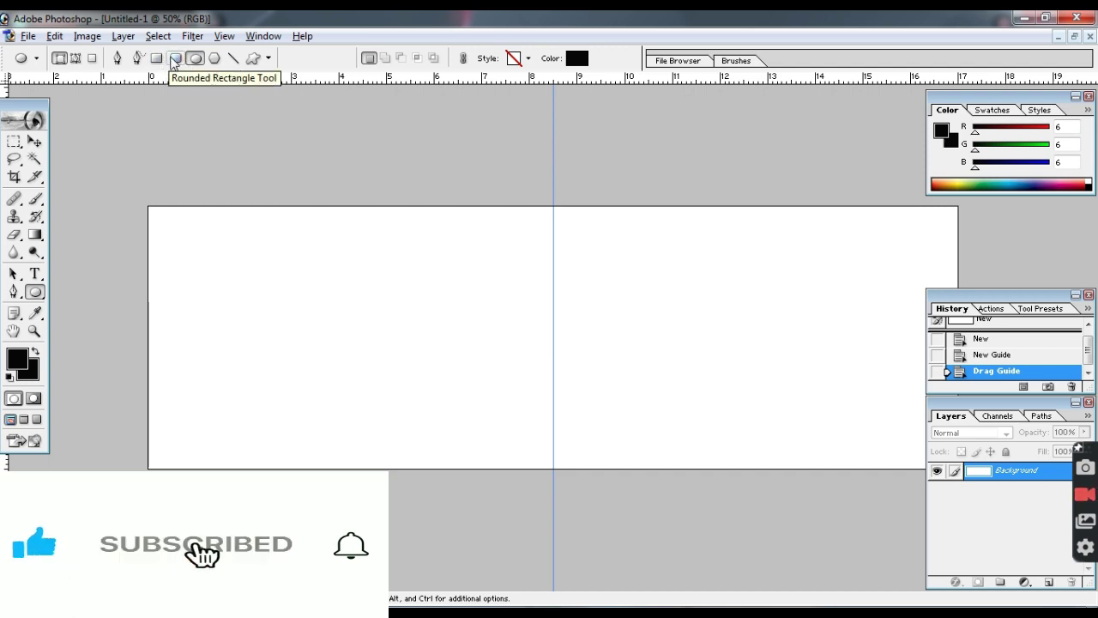
left_click(172, 60)
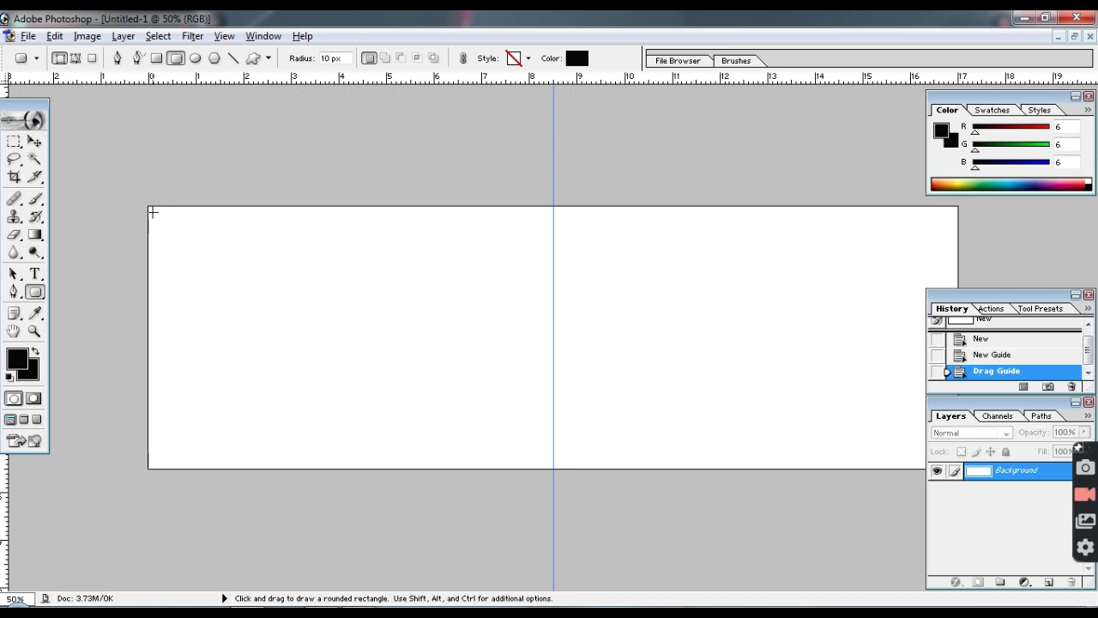
left_click_drag(152, 213, 493, 452)
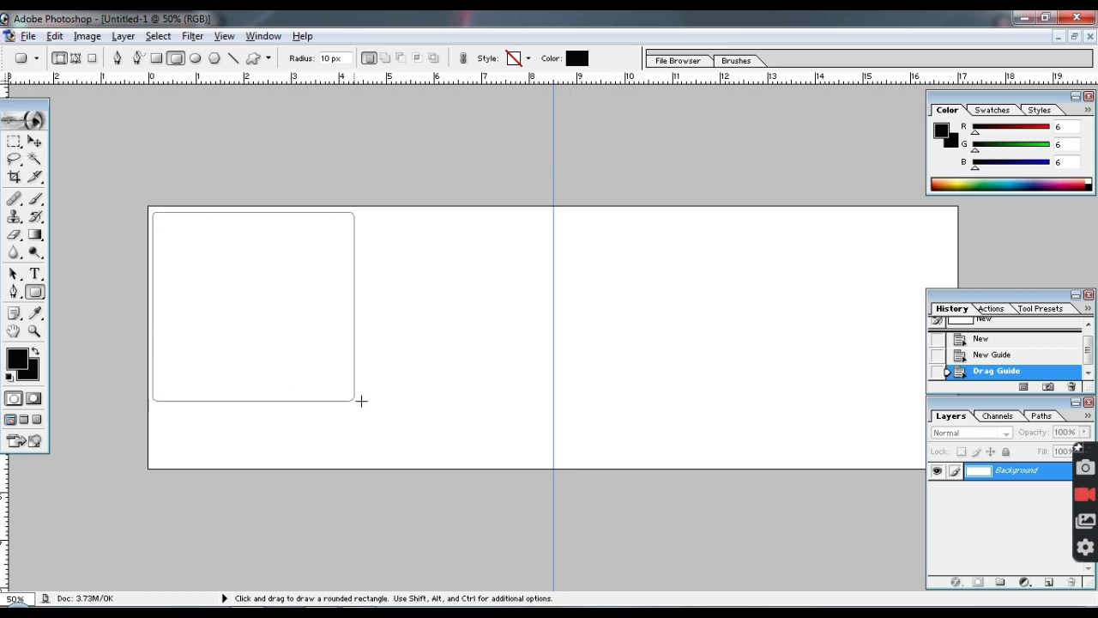
left_click_drag(493, 452, 545, 463)
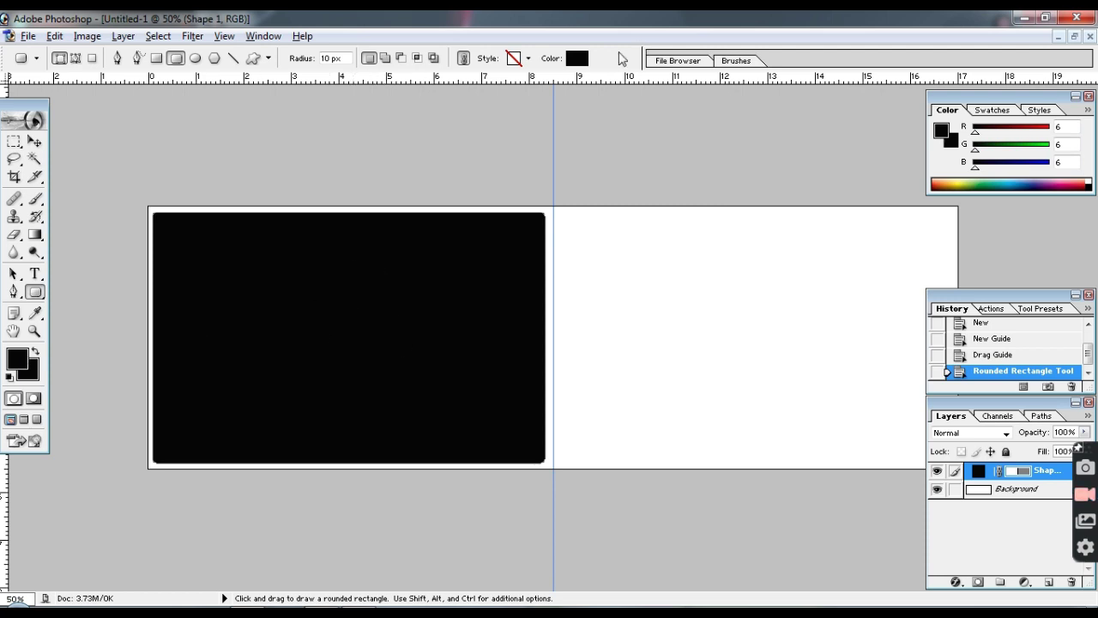
Step: Change the rounded rectangle's fill from black to light yellow F6F599
left_click(577, 58)
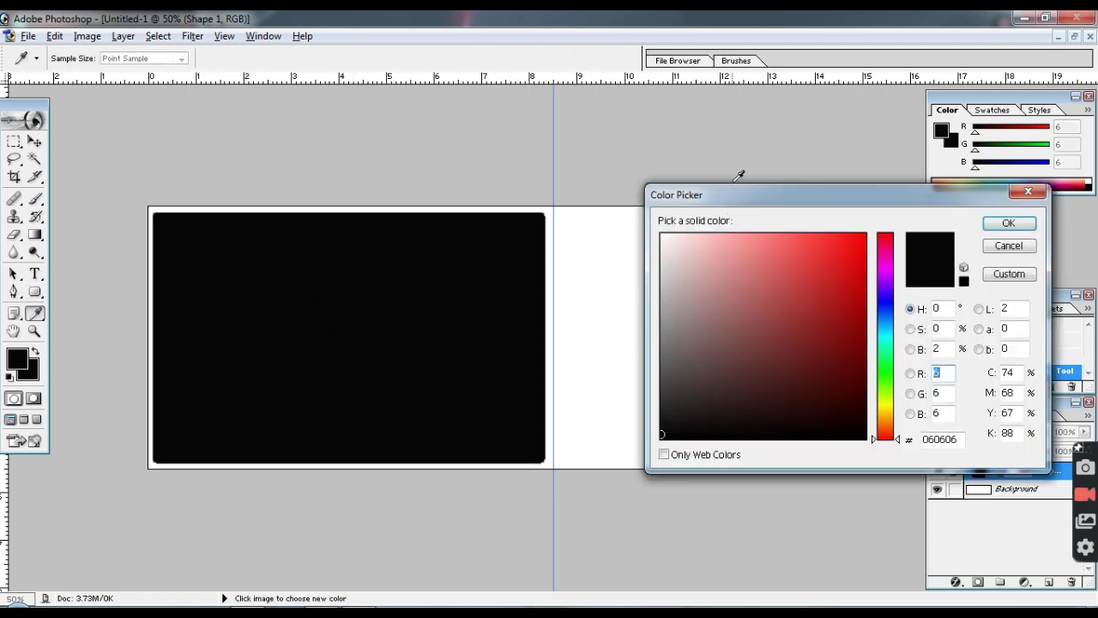
left_click_drag(730, 197, 657, 177)
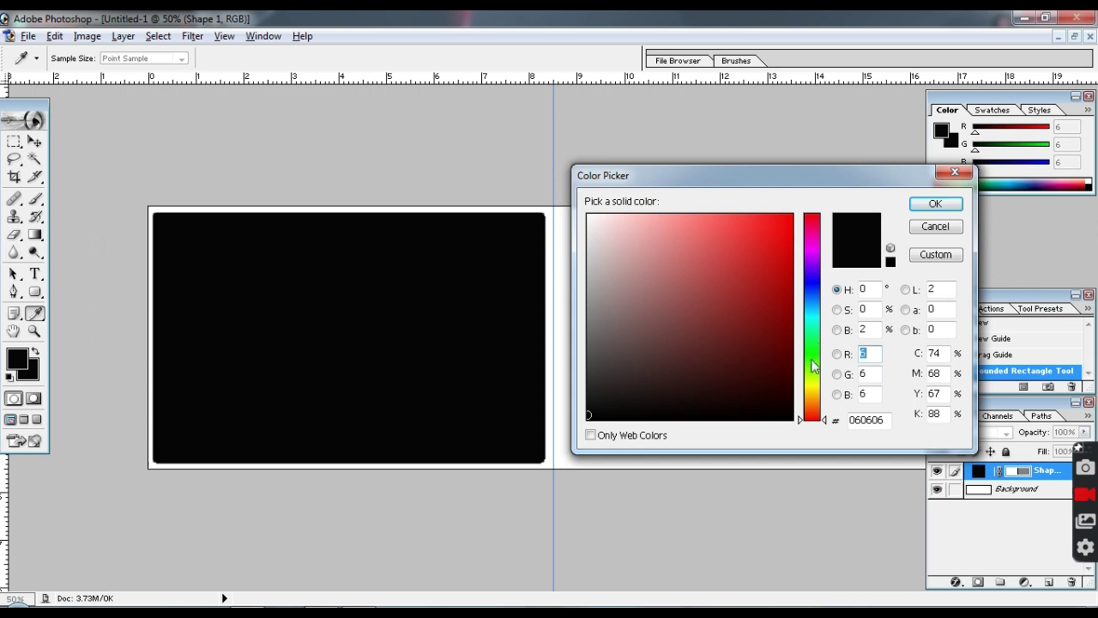
left_click(812, 386)
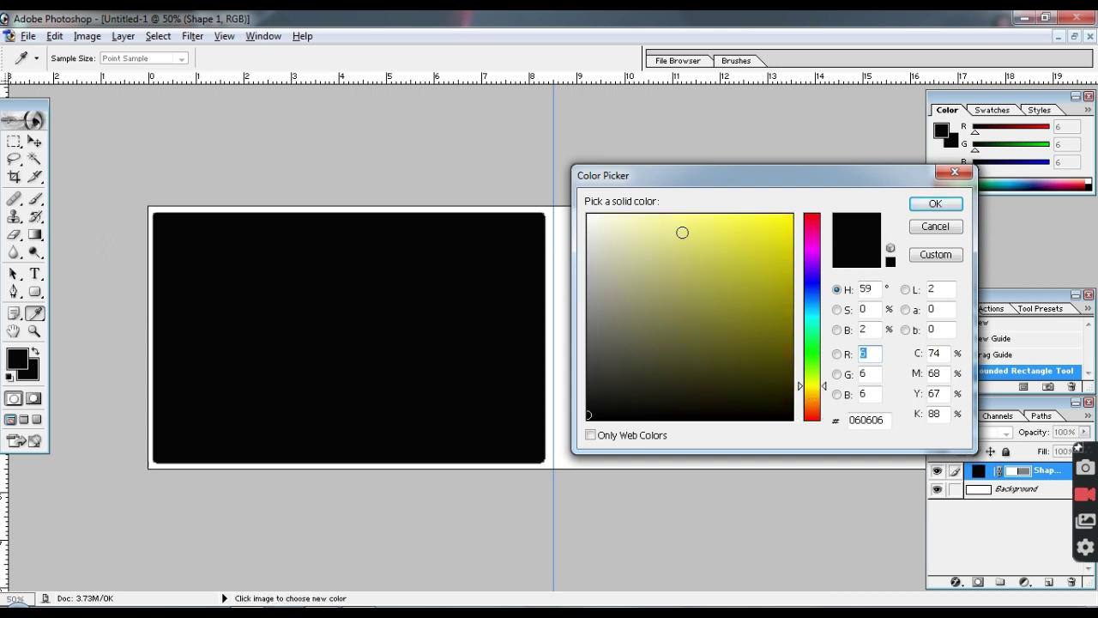
left_click(685, 230)
left_click(704, 229)
left_click(676, 223)
left_click(665, 221)
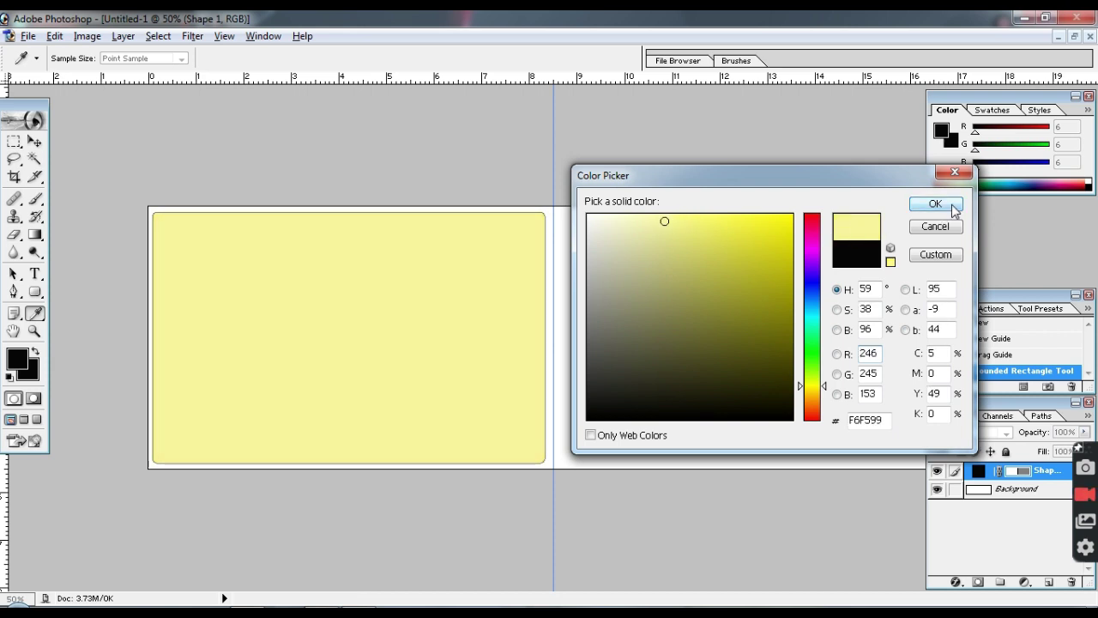
left_click(948, 205)
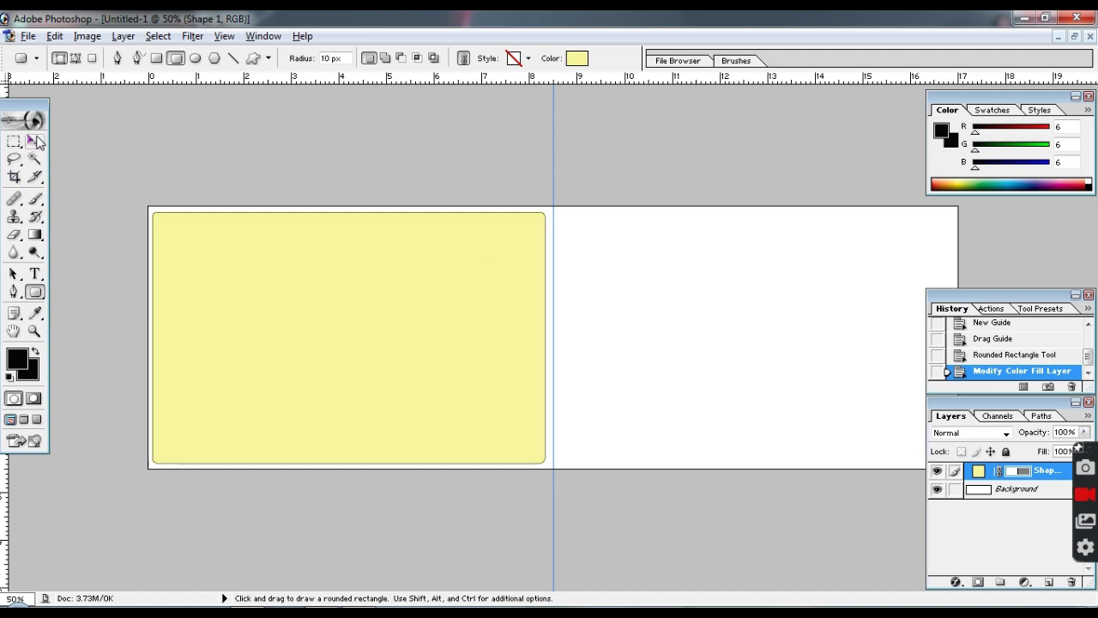
left_click(35, 141)
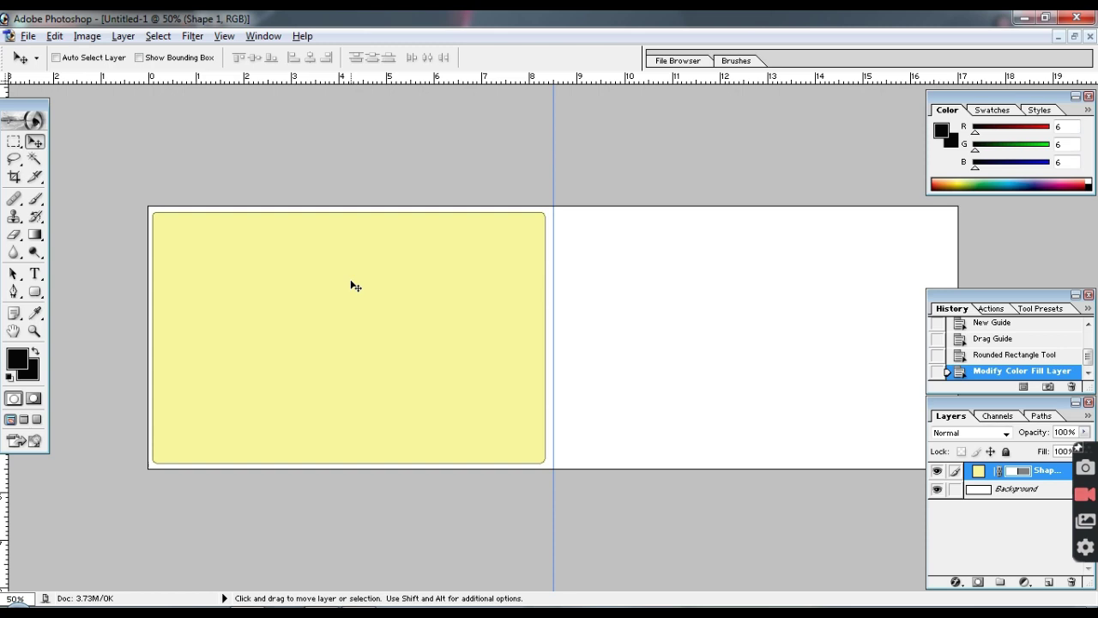
Step: Alt-drag a copy of the yellow card onto the right half and nudge it into alignment
key("alt")
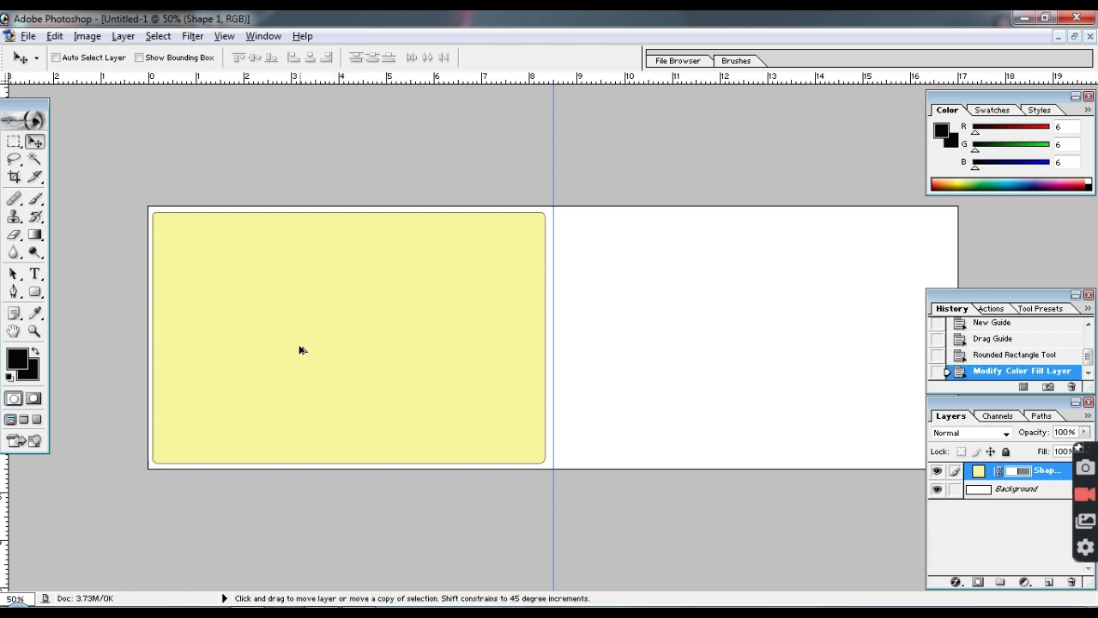
left_click_drag(306, 323, 712, 318)
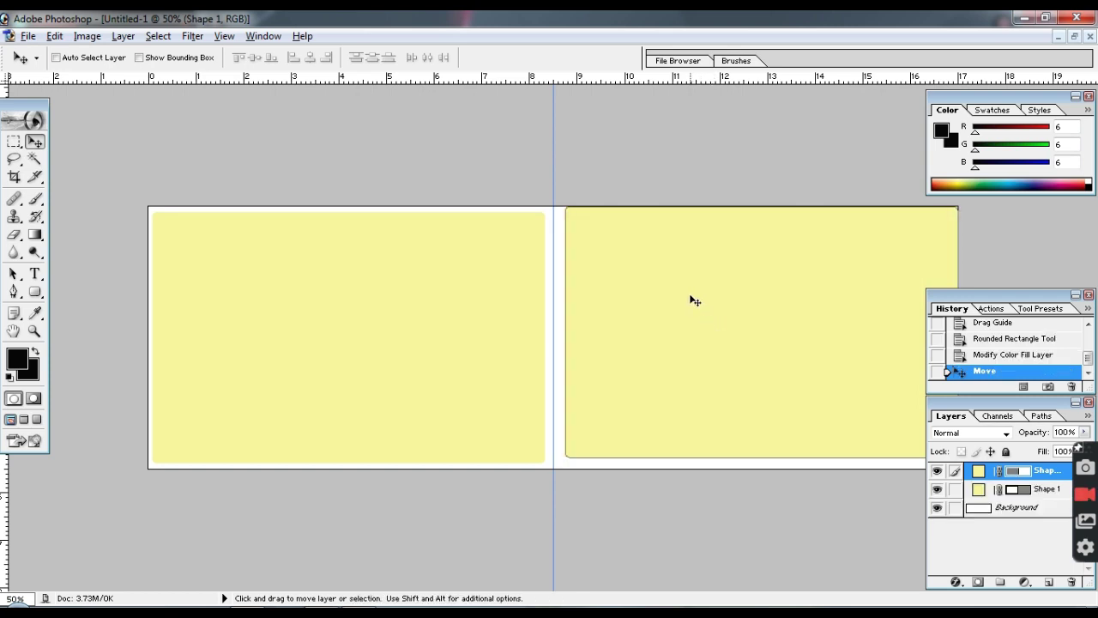
key("Left")
key("Down")
key("Down")
key("Down")
key("Down")
left_click_drag(684, 275, 684, 273)
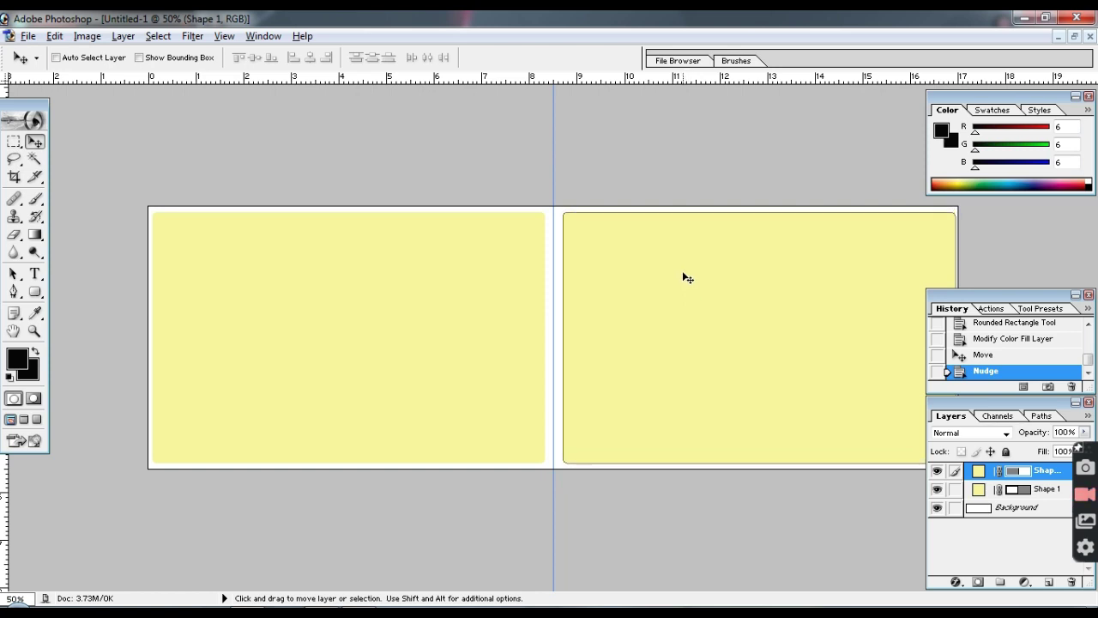
key("Left")
key("Left")
key("Left")
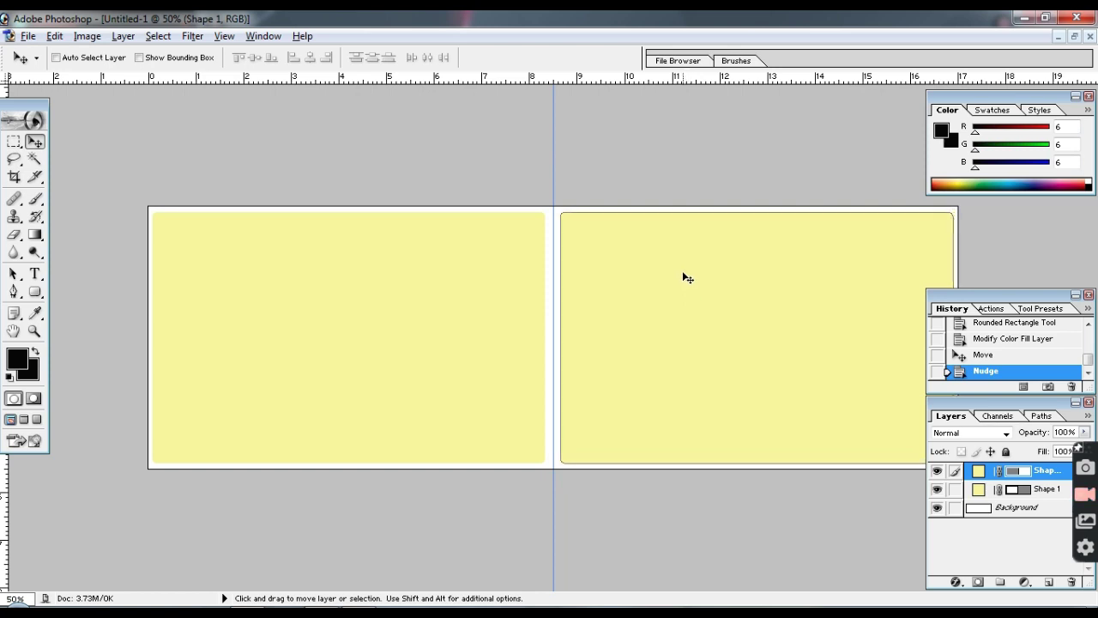
key("Right")
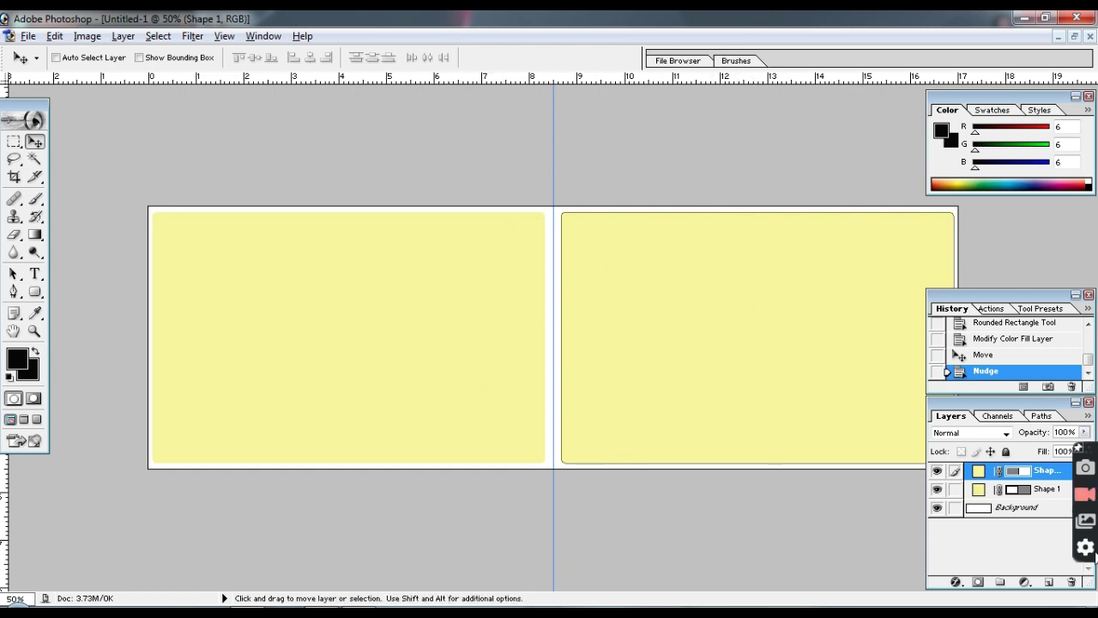
Step: Select Shape 1 and Shape 1 copy, then move the right card into its half
left_click(1015, 510)
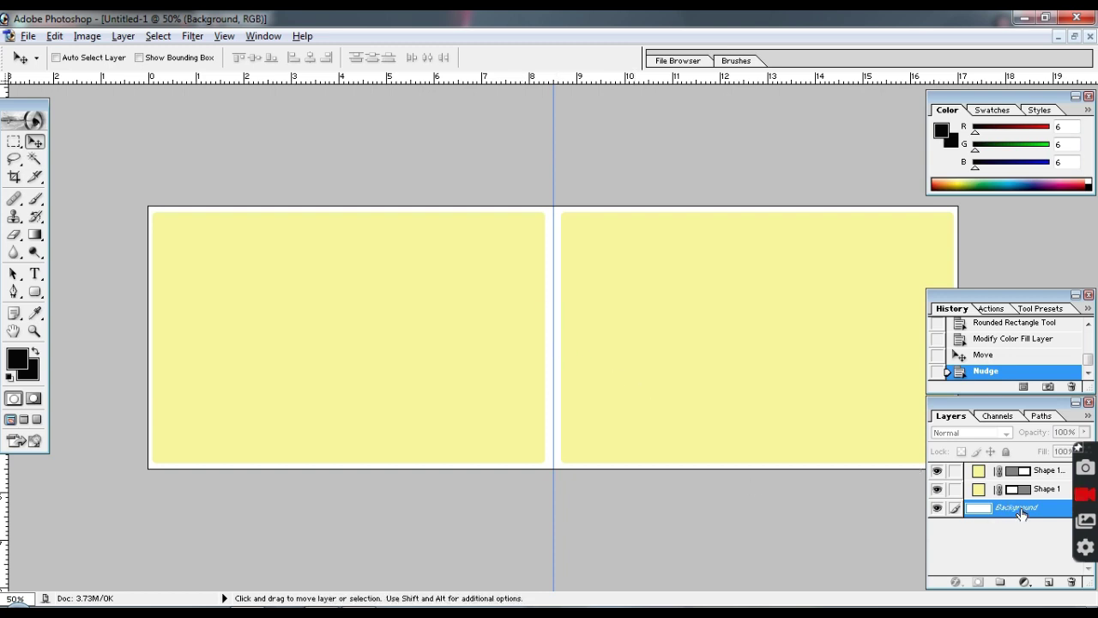
left_click(995, 488)
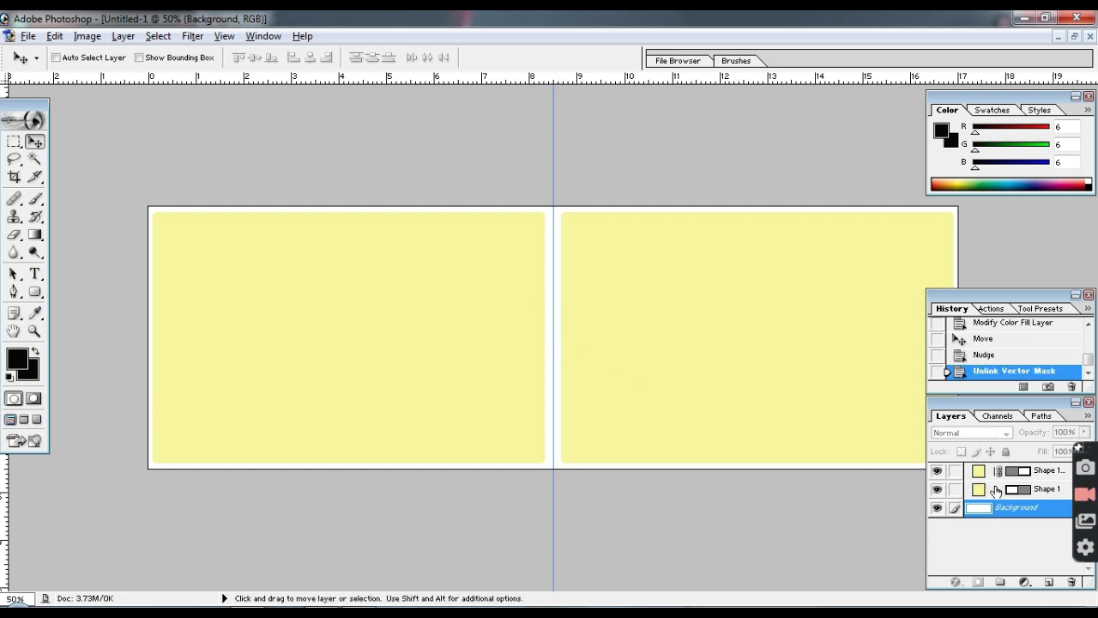
left_click(999, 489)
left_click(1044, 494)
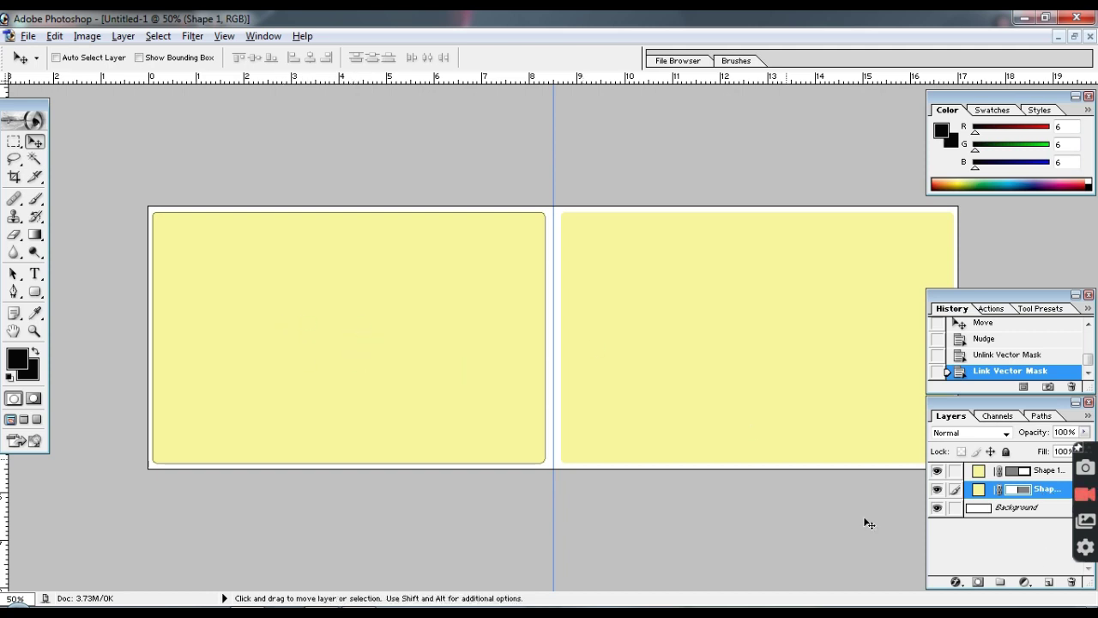
left_click(1054, 470)
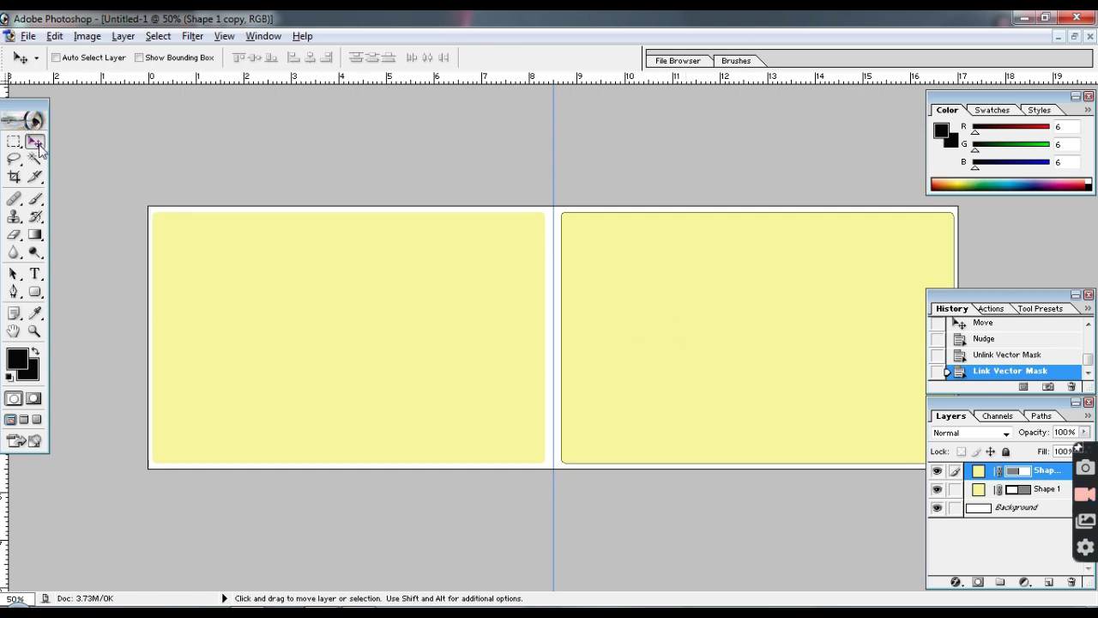
mouse_move(605, 328)
left_mouse_down()
mouse_move(290, 347)
mouse_move(757, 321)
mouse_move(711, 312)
mouse_move(723, 321)
mouse_move(699, 325)
left_mouse_up()
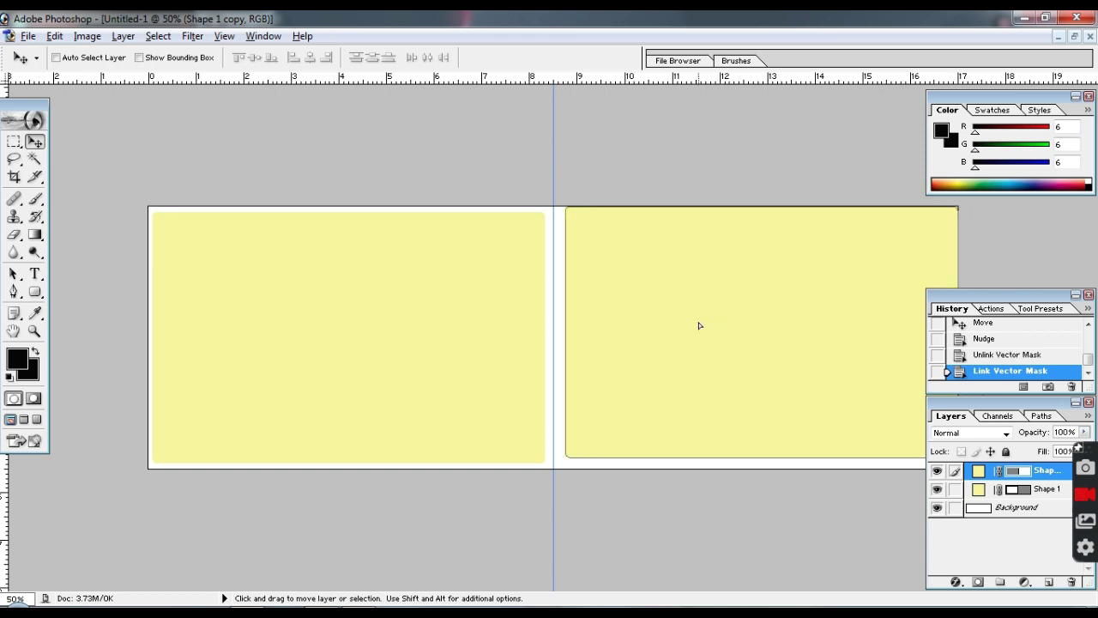
Step: Nudge the left card (Shape 1) evenly within its half of the canvas
left_click(1048, 491)
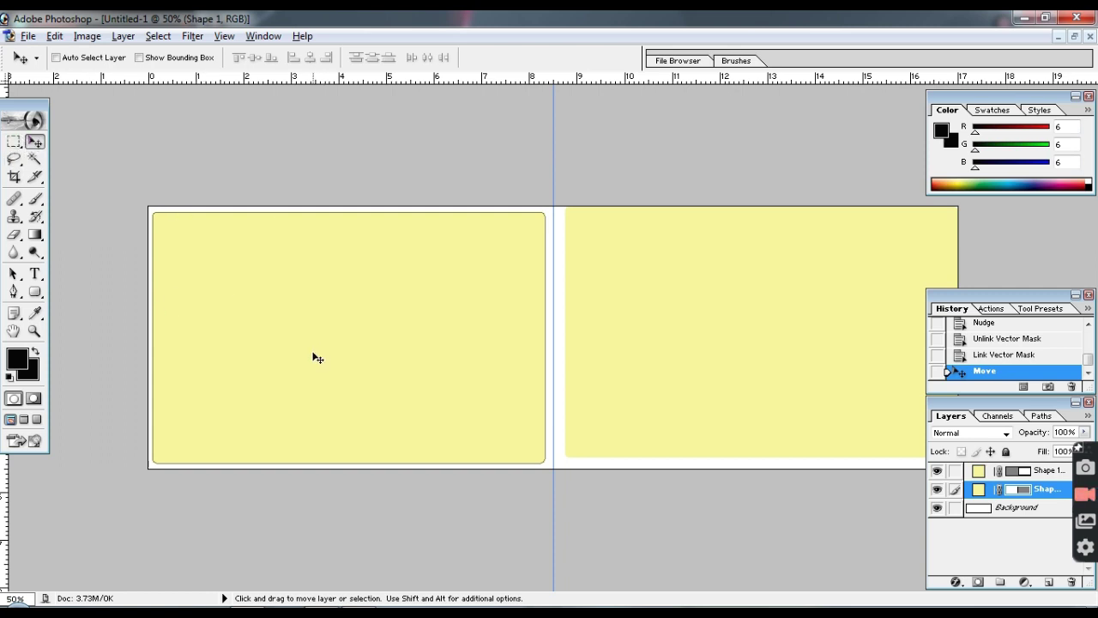
mouse_move(448, 365)
left_mouse_down()
mouse_move(458, 367)
mouse_move(447, 363)
left_mouse_up()
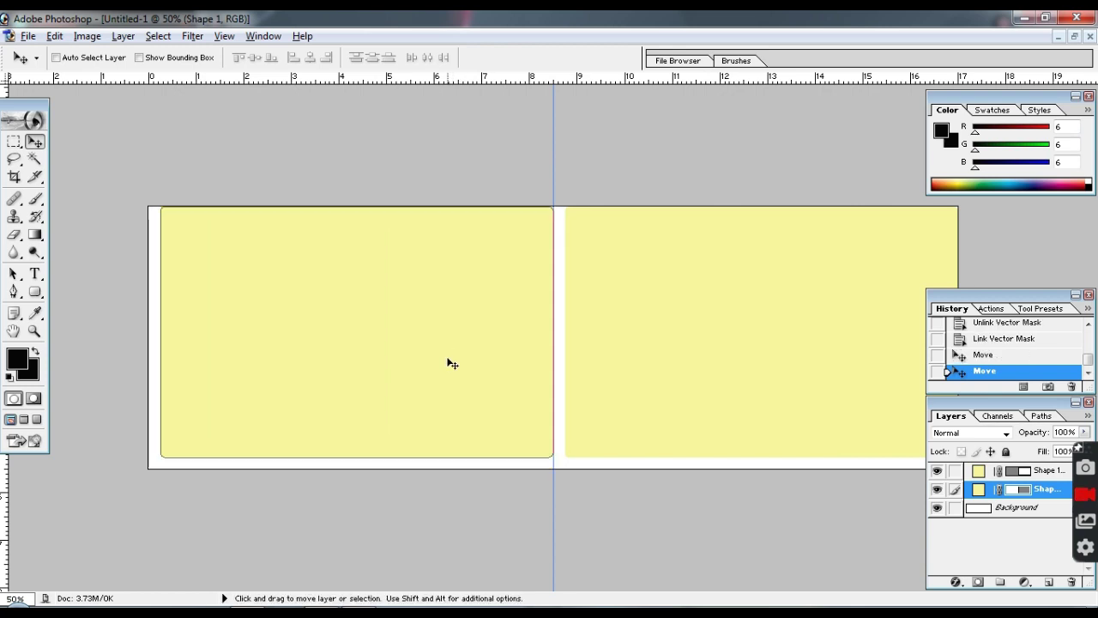
key("Left")
key("Left")
key("Down")
key("Down")
key("Down")
key("Left")
key("Left")
key("Left")
key("Left")
key("Left")
key("Left")
key("Left")
key("Left")
key("Left")
key("Left")
key("Left")
key("Left")
key("Left")
key("Down")
key("Down")
key("Down")
key("Down")
key("Down")
key("Down")
Step: Nudge the right card (Shape 1 copy) down and left into even position
key("Left")
key("Up")
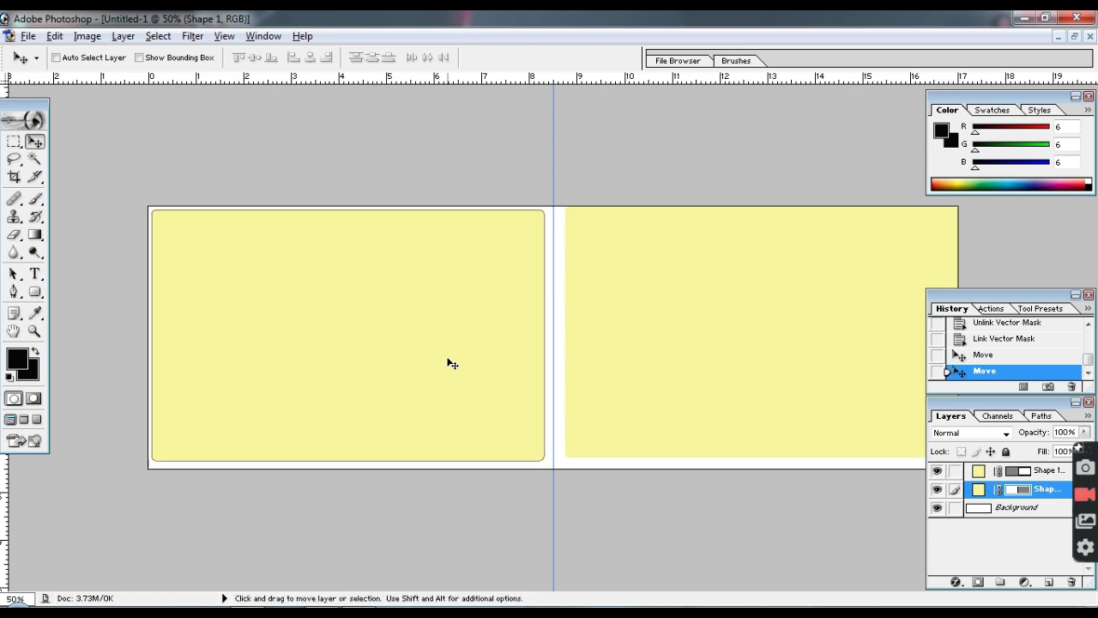
left_click(1050, 472)
key("Down")
key("Down")
key("Down")
key("Left")
key("Left")
key("Left")
key("Left")
key("Down")
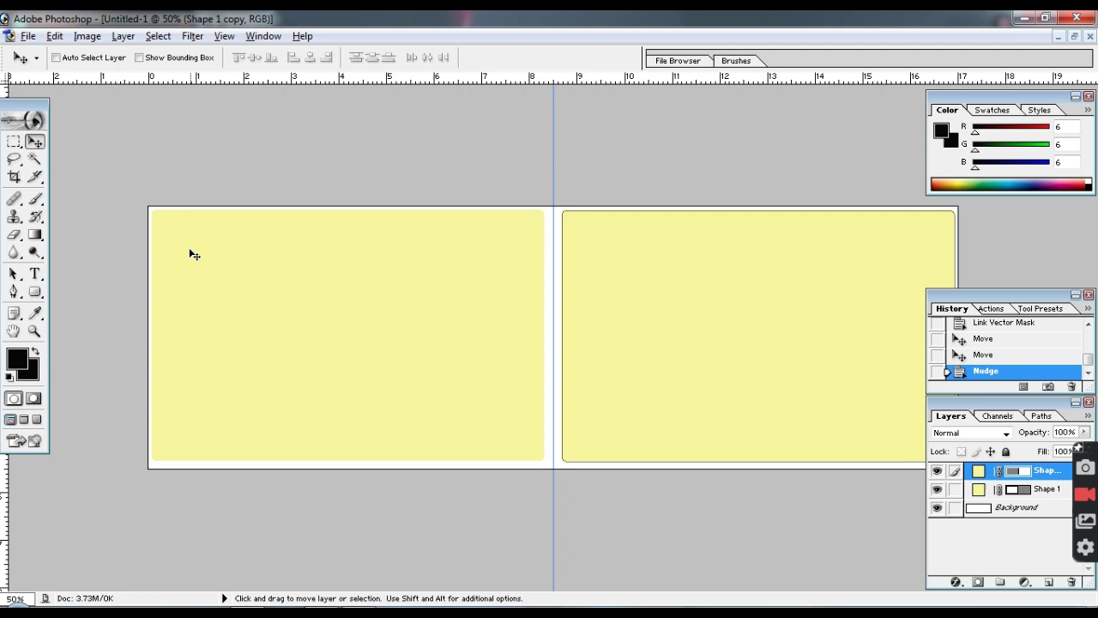
Step: Set the foreground colour to near-white F9F4F4 for the Rounded Rectangle tool
left_click(34, 291)
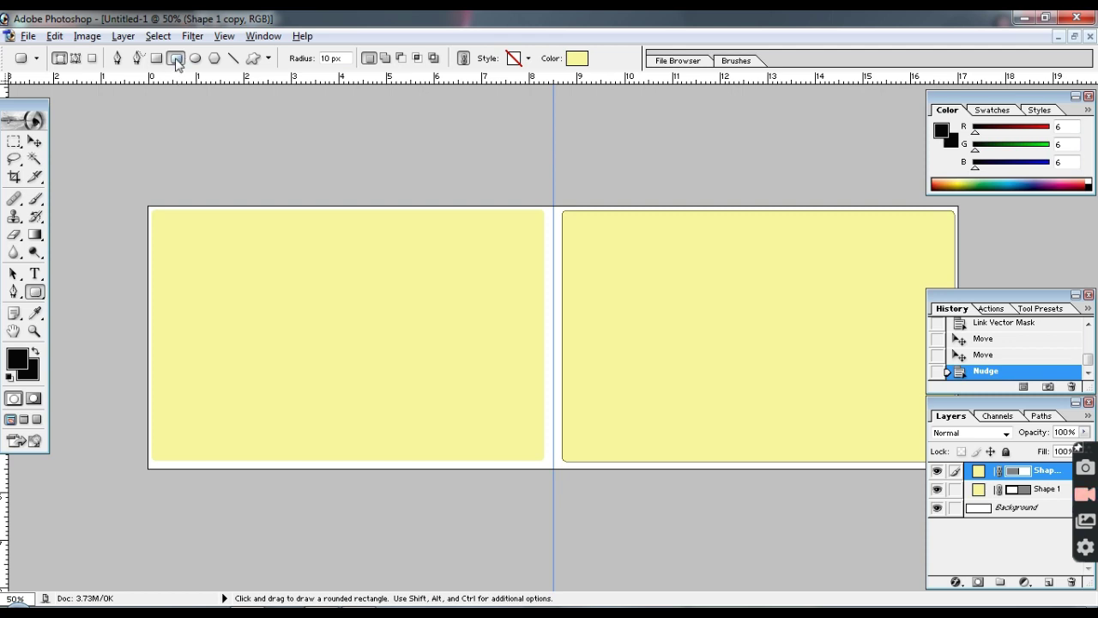
left_click(17, 358)
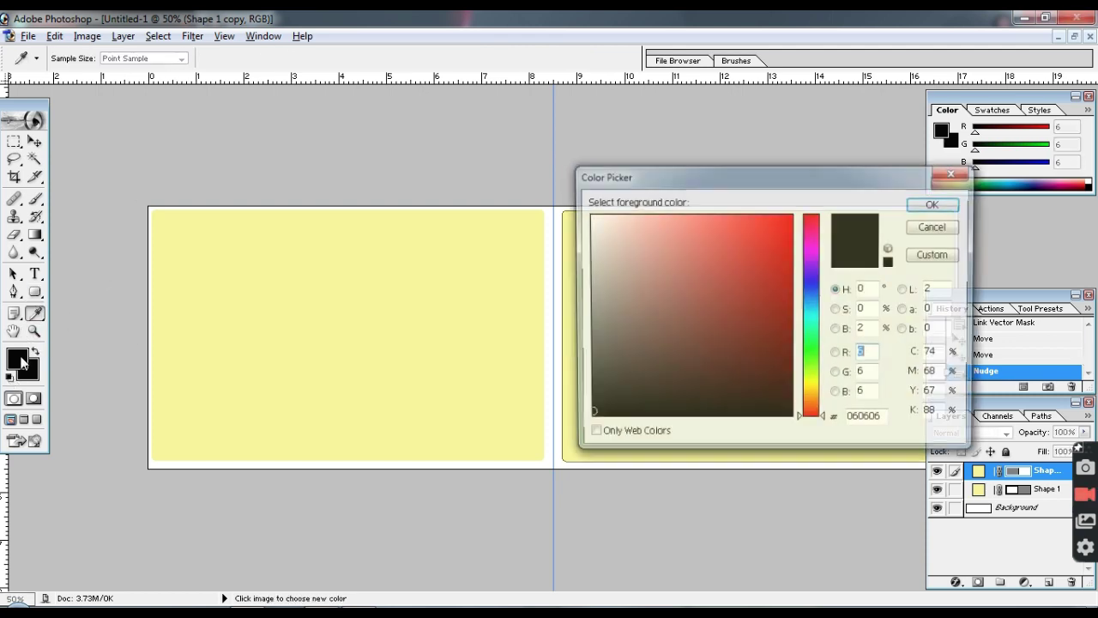
left_click_drag(638, 294, 591, 219)
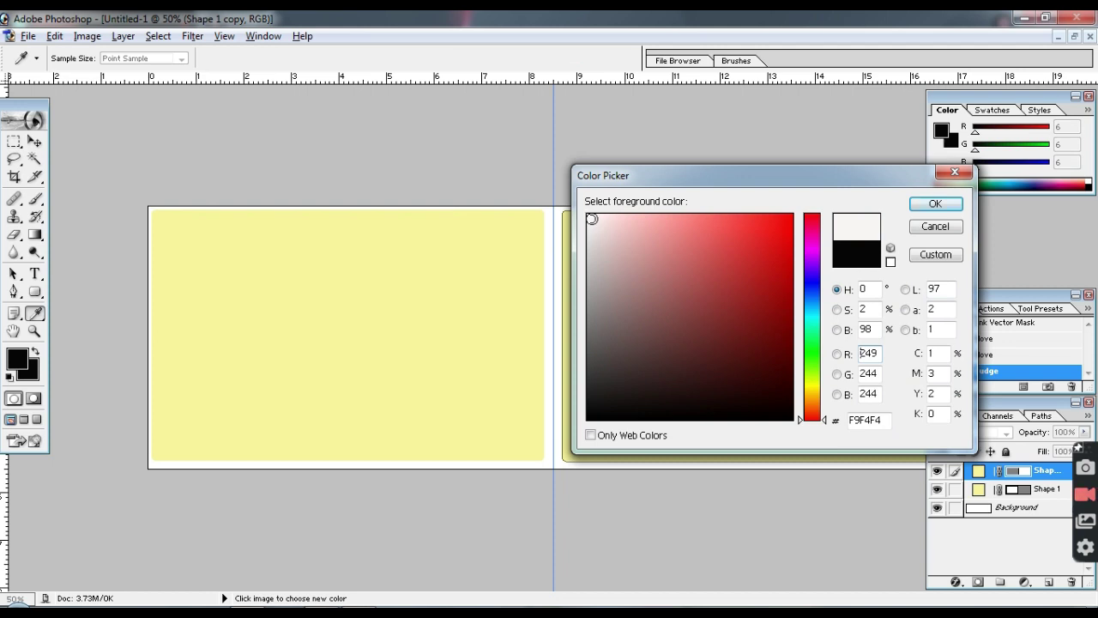
left_click(935, 203)
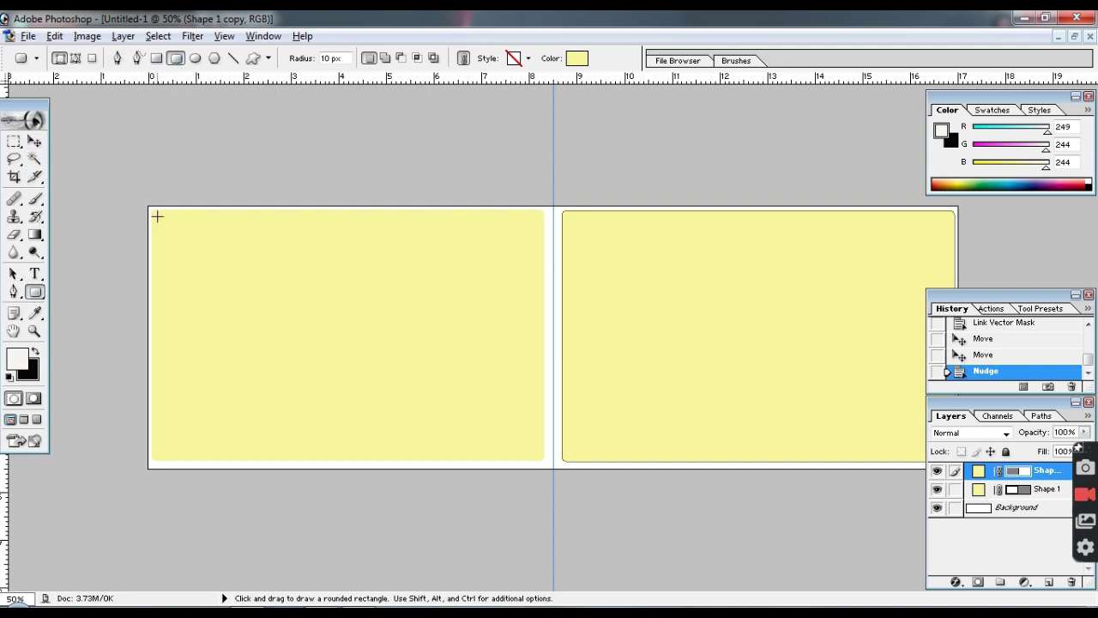
Step: Draw a narrow rounded header bar across the left card's top and adjust its position
left_click_drag(156, 213, 540, 266)
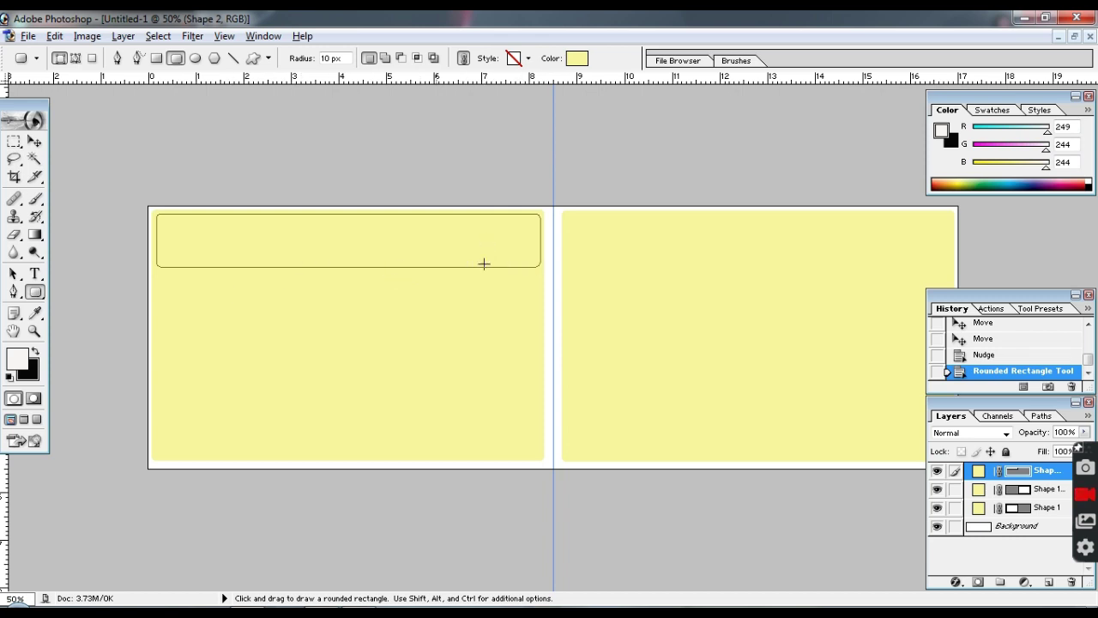
left_click(34, 141)
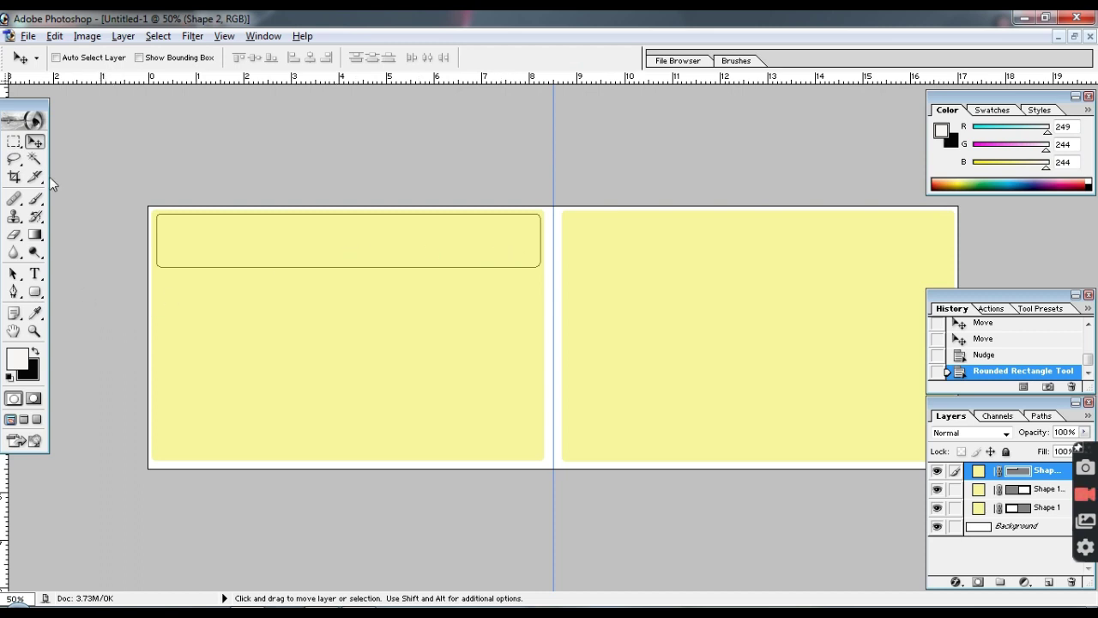
left_click_drag(410, 248, 411, 247)
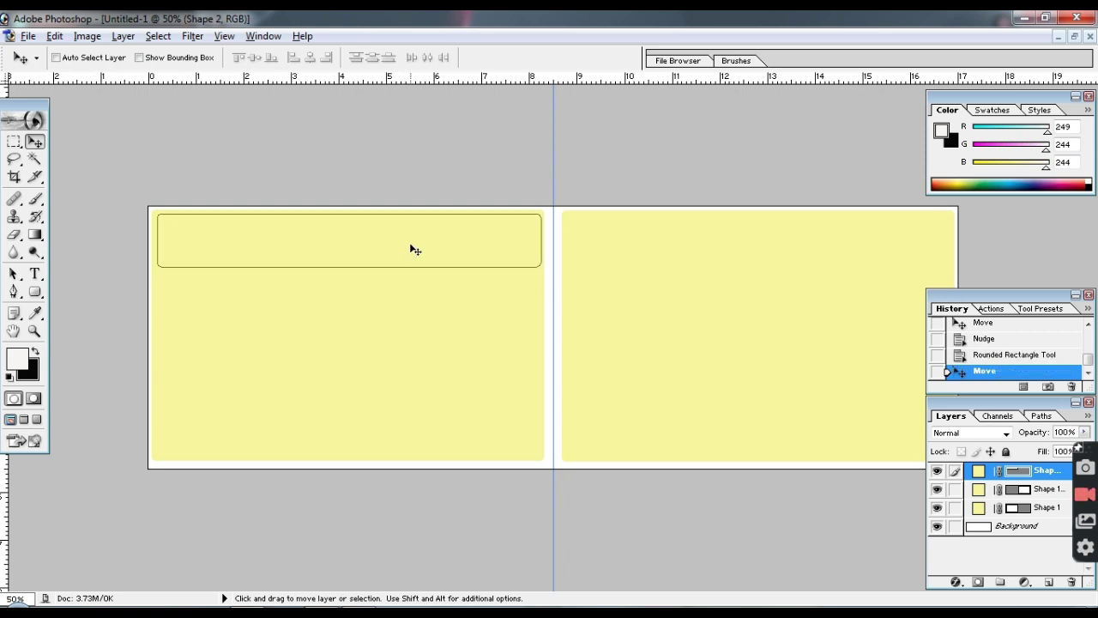
left_click(126, 38)
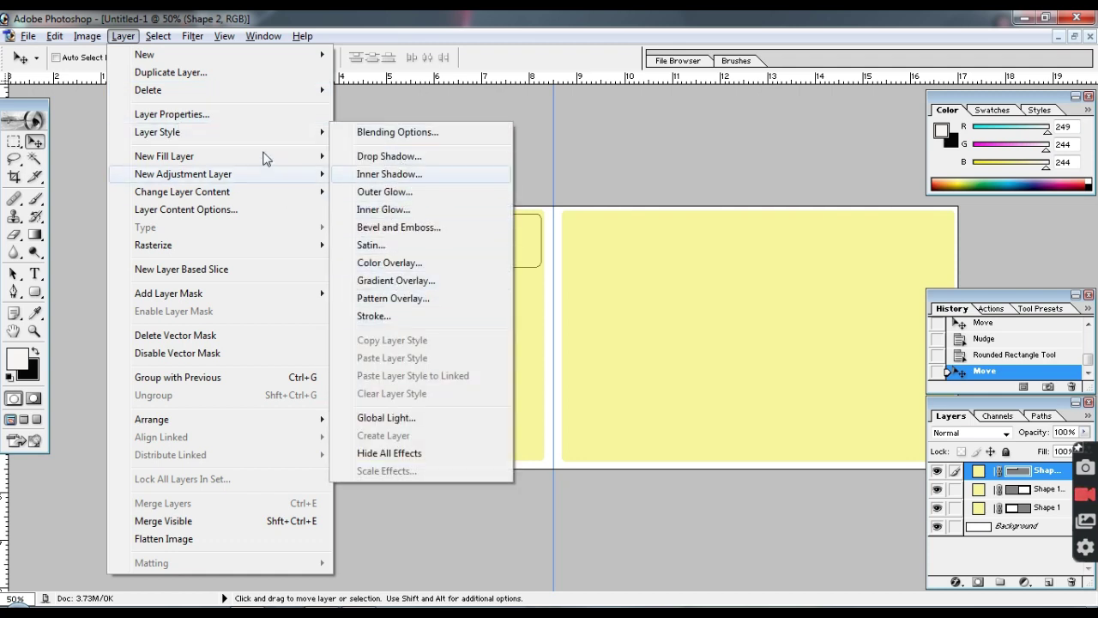
Step: Add a black drop shadow with 12% spread and 18 px size to the header bar
left_click(433, 163)
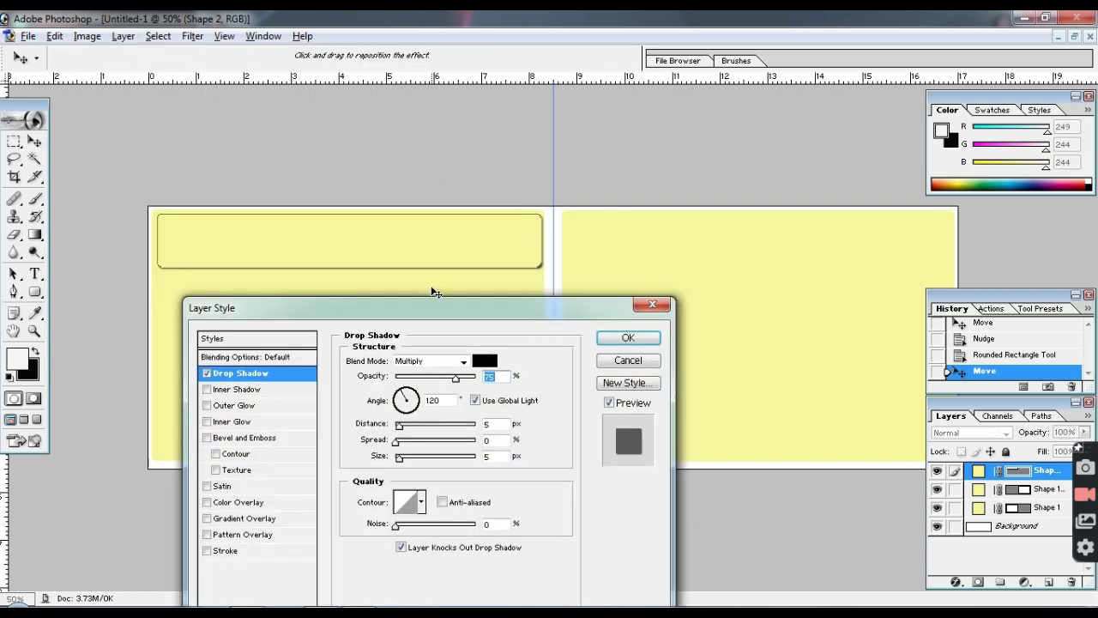
left_click_drag(428, 309, 809, 168)
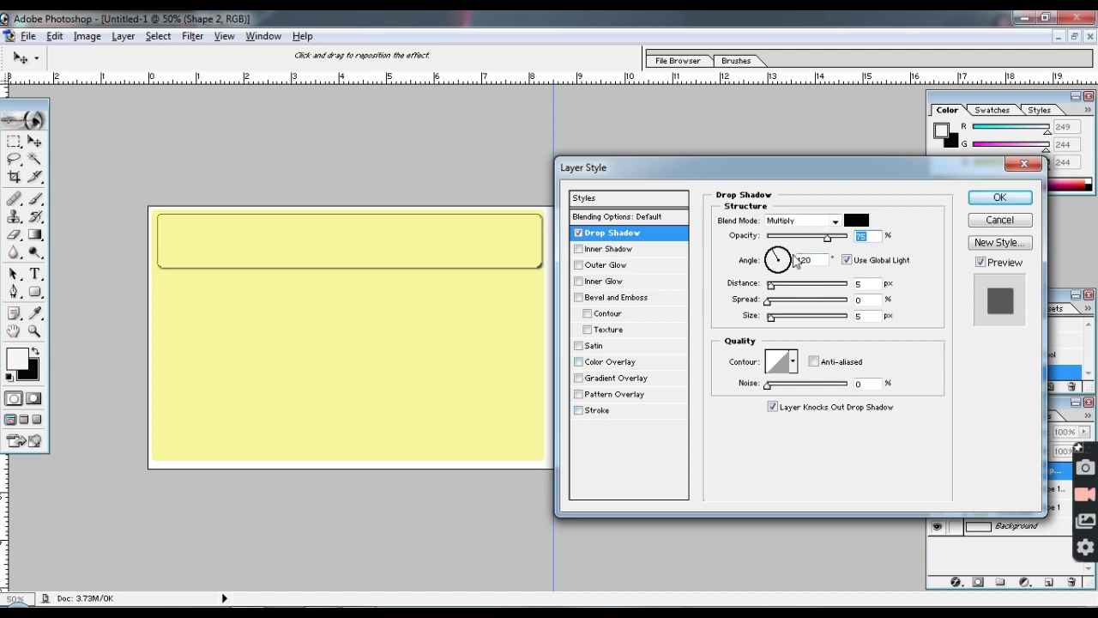
left_click(855, 221)
left_click(952, 202)
left_click(770, 302)
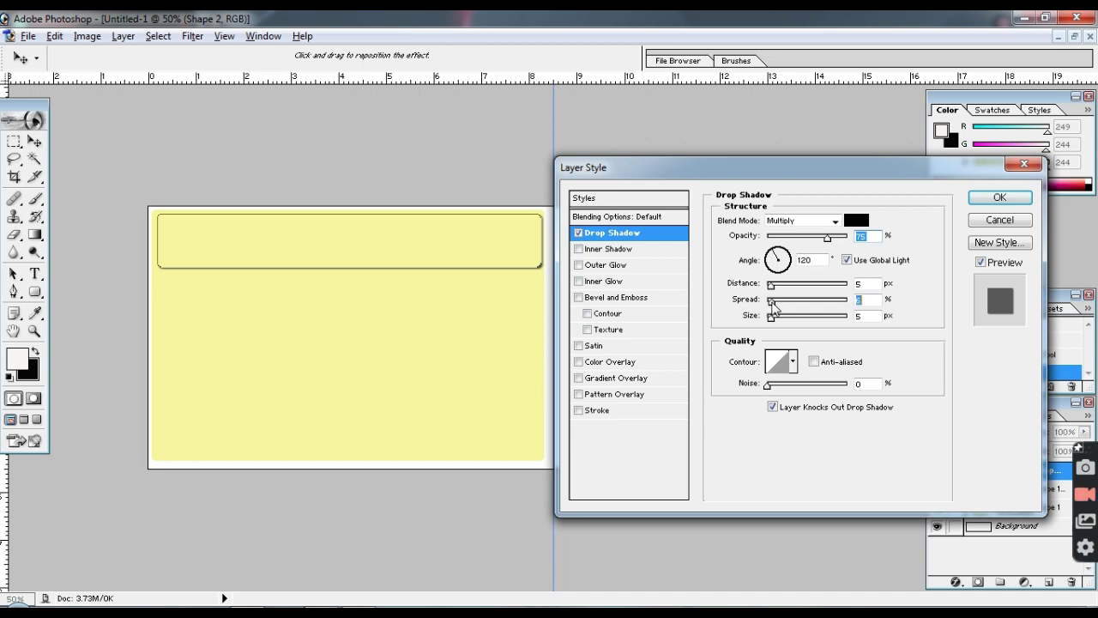
mouse_move(774, 303)
left_mouse_down()
mouse_move(772, 326)
mouse_move(776, 317)
left_mouse_up()
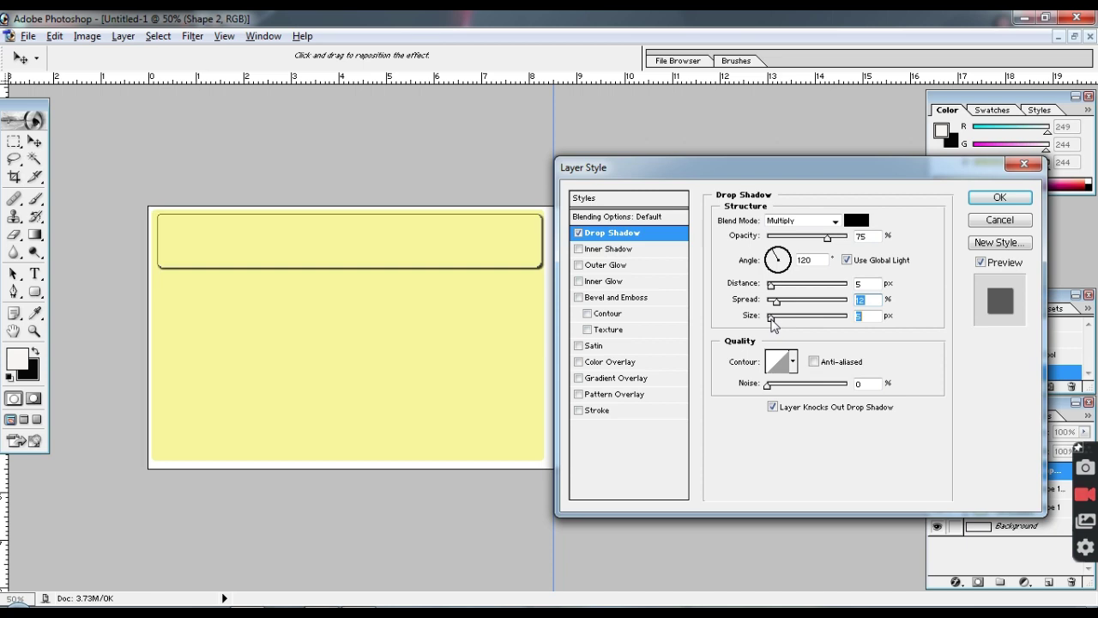
left_click_drag(778, 324, 779, 324)
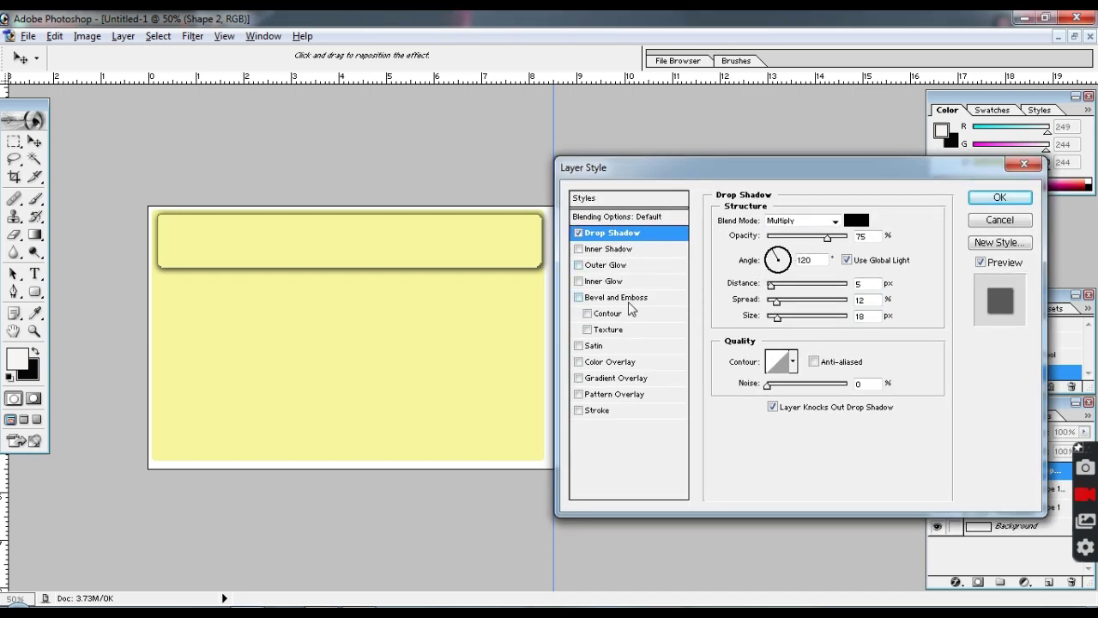
Step: Try Color and Gradient Overlays, remove both, and apply only the drop shadow
left_click(630, 361)
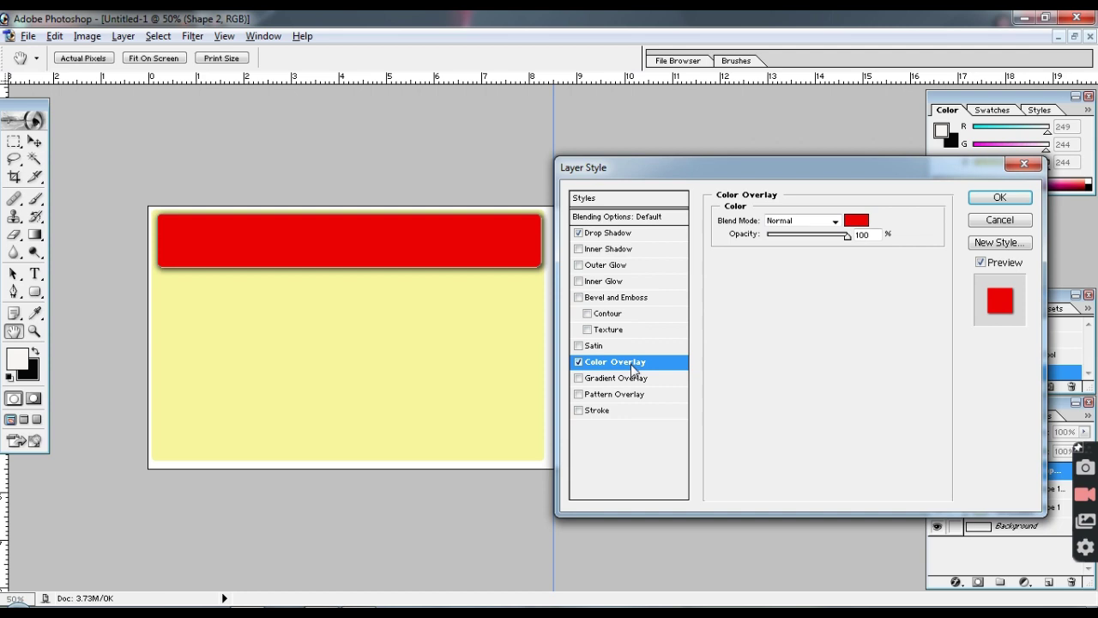
left_click(596, 380)
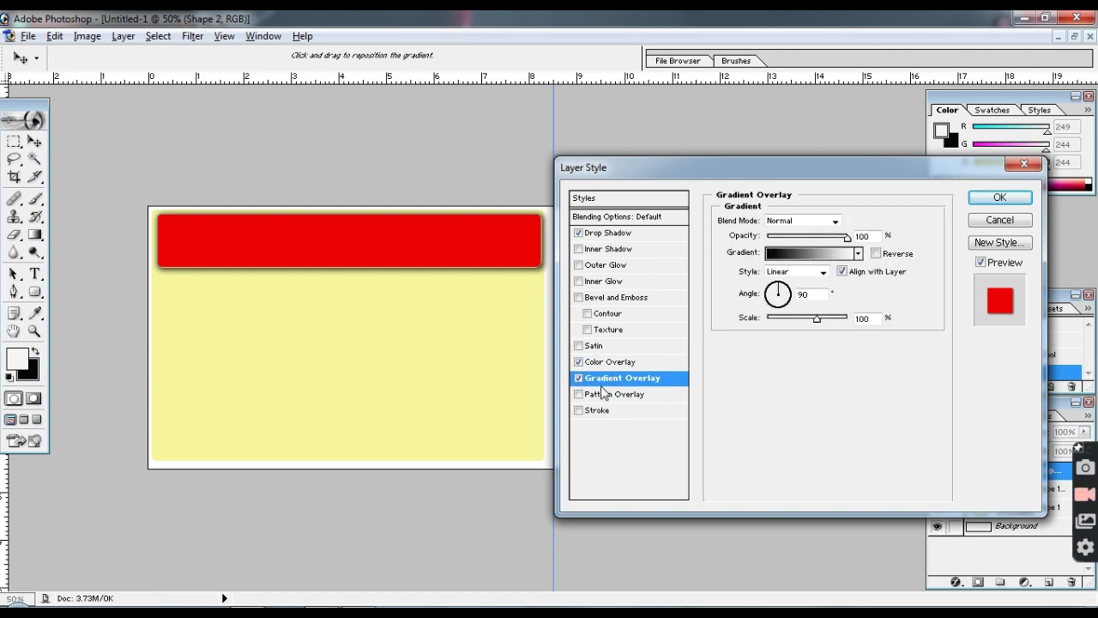
left_click(580, 362)
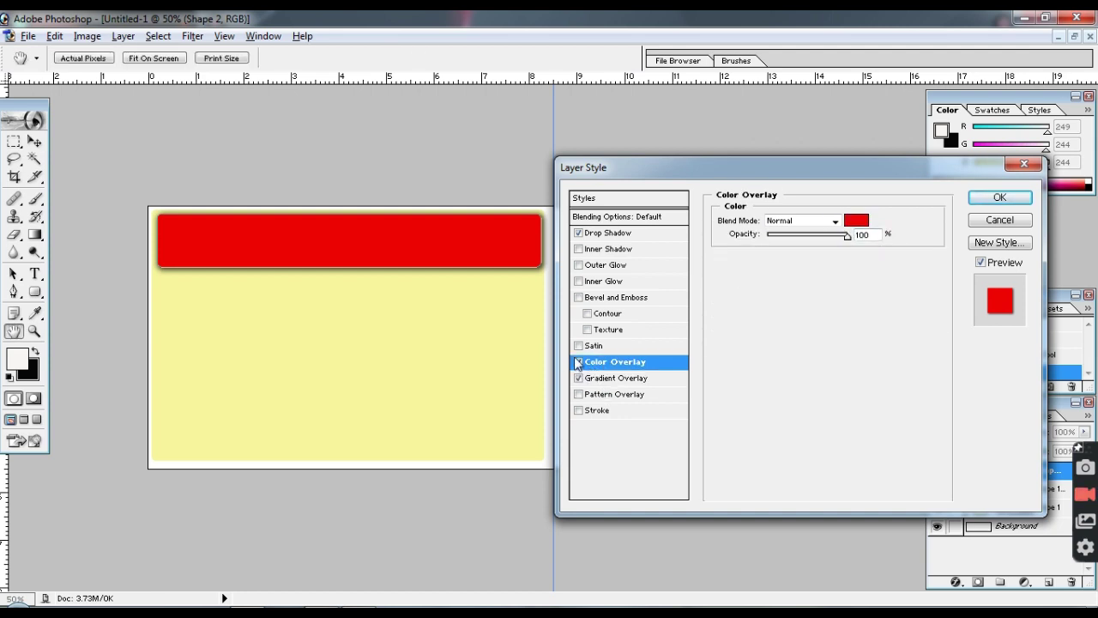
left_click(578, 361)
left_click(579, 378)
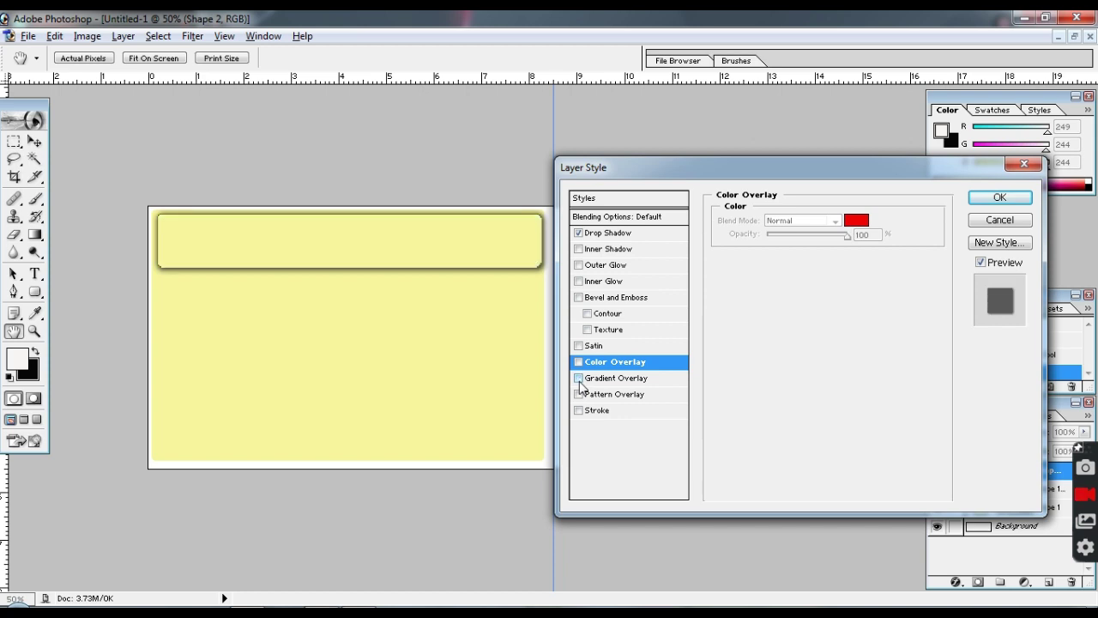
left_click(610, 234)
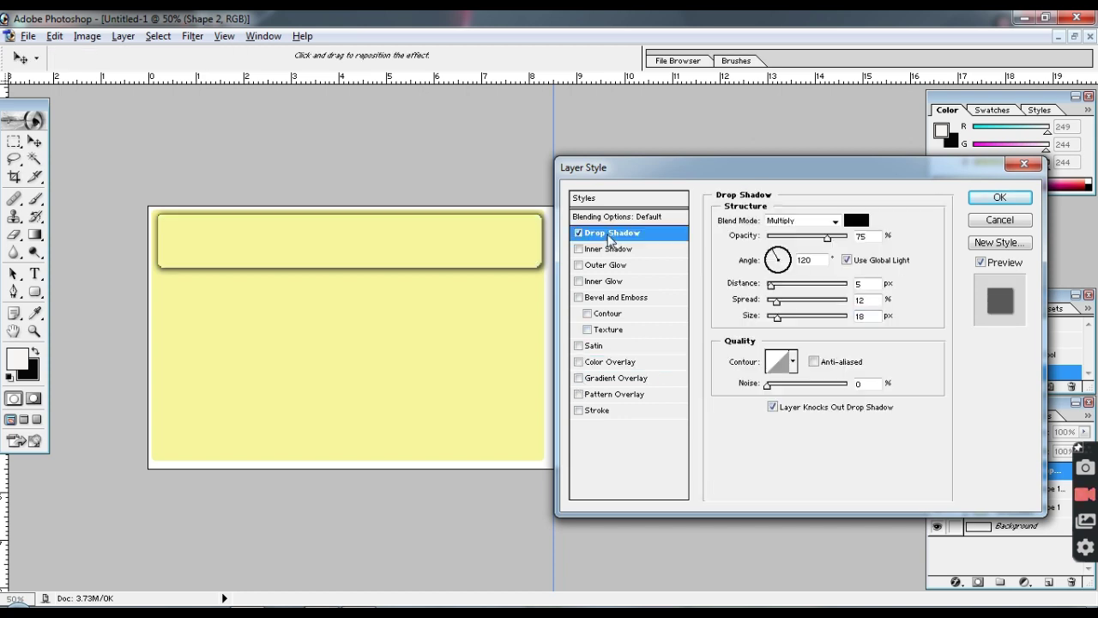
left_click(999, 197)
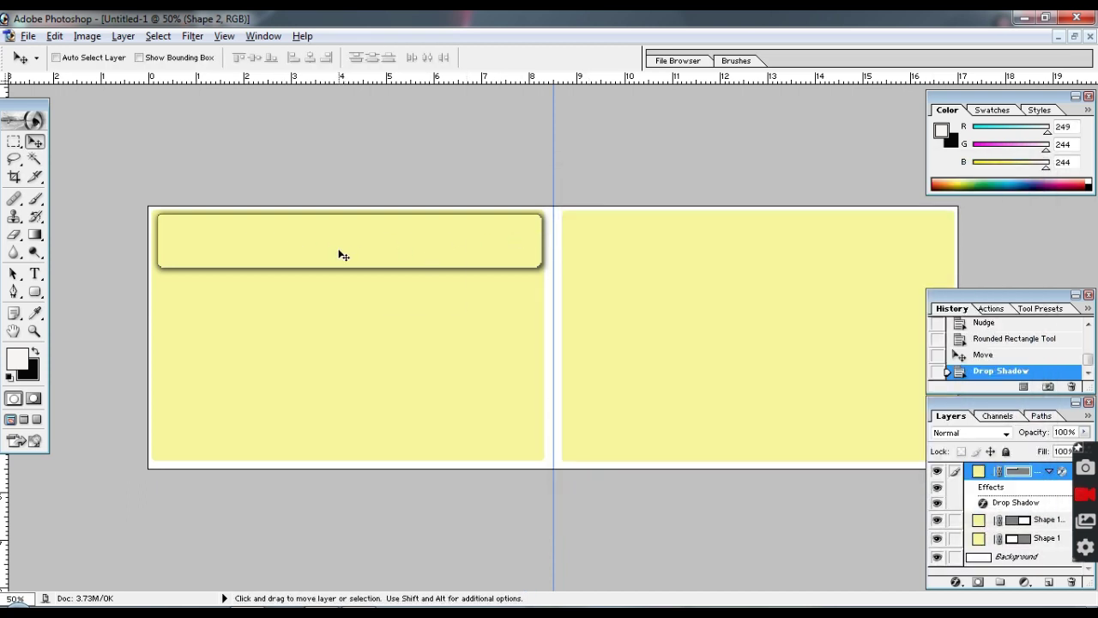
Step: Switch to the Type tool with a near-black text colour
right_click(340, 255)
left_click(314, 253)
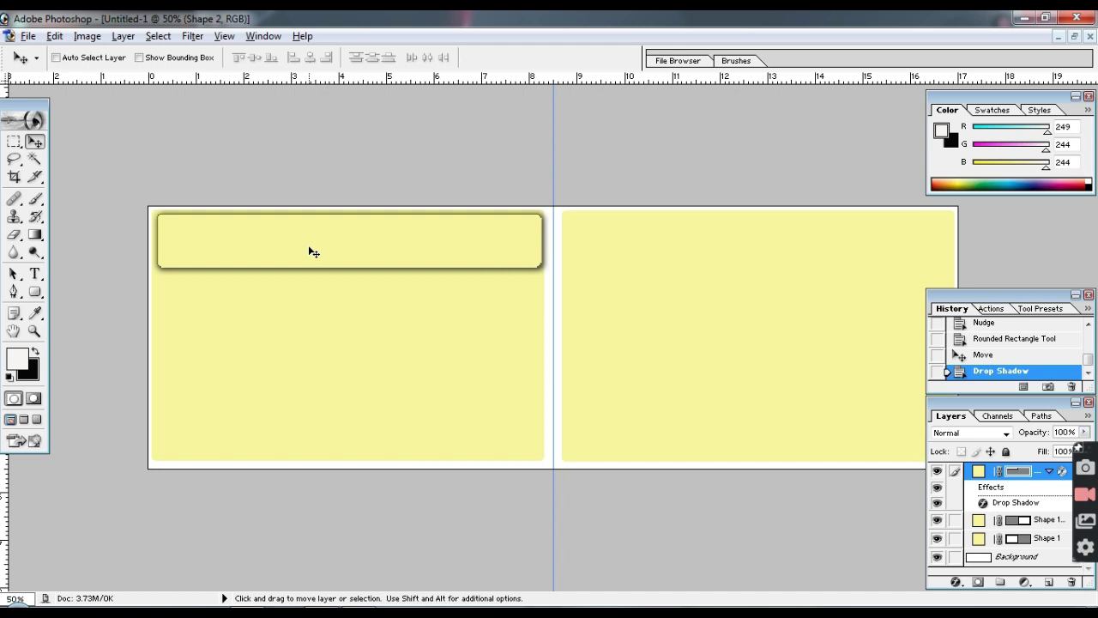
left_click(35, 272)
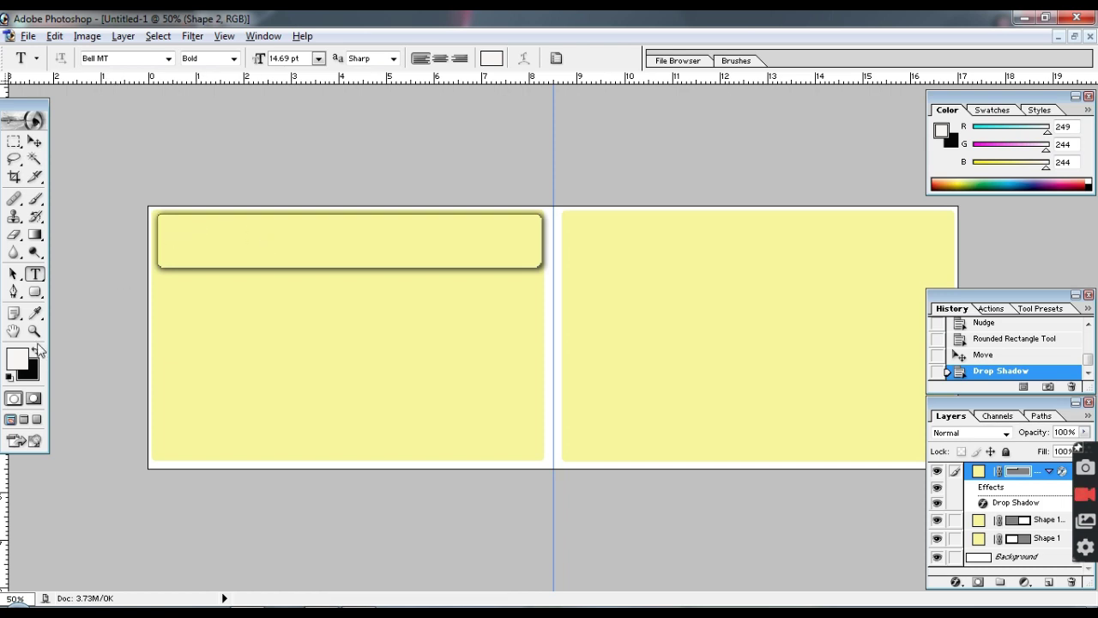
left_click(19, 358)
left_click(724, 338)
left_click_drag(690, 359, 604, 406)
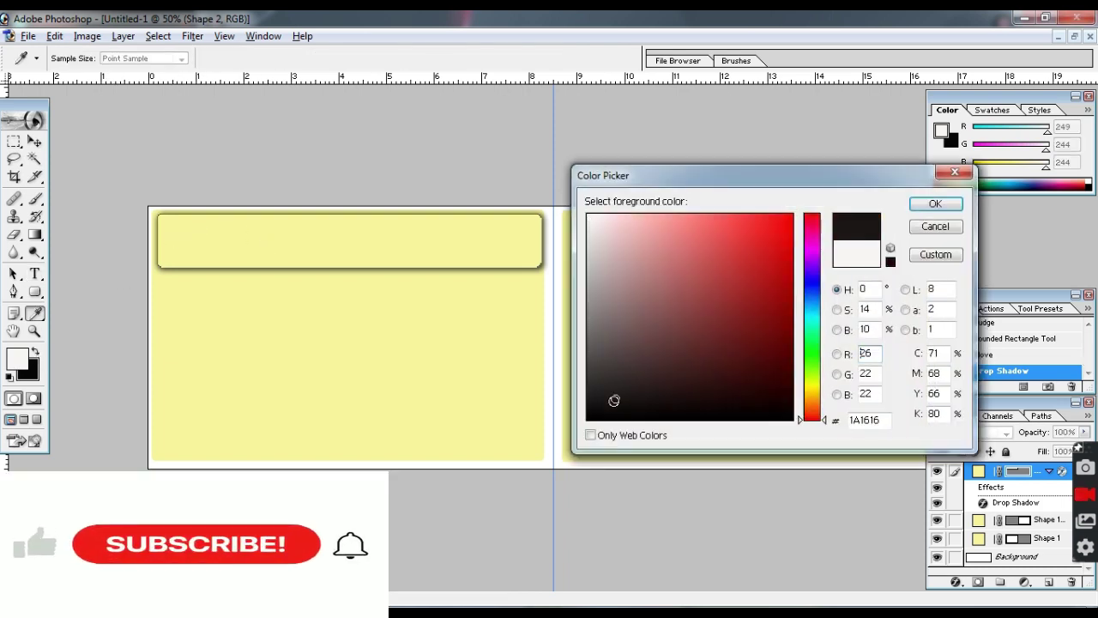
left_click(937, 204)
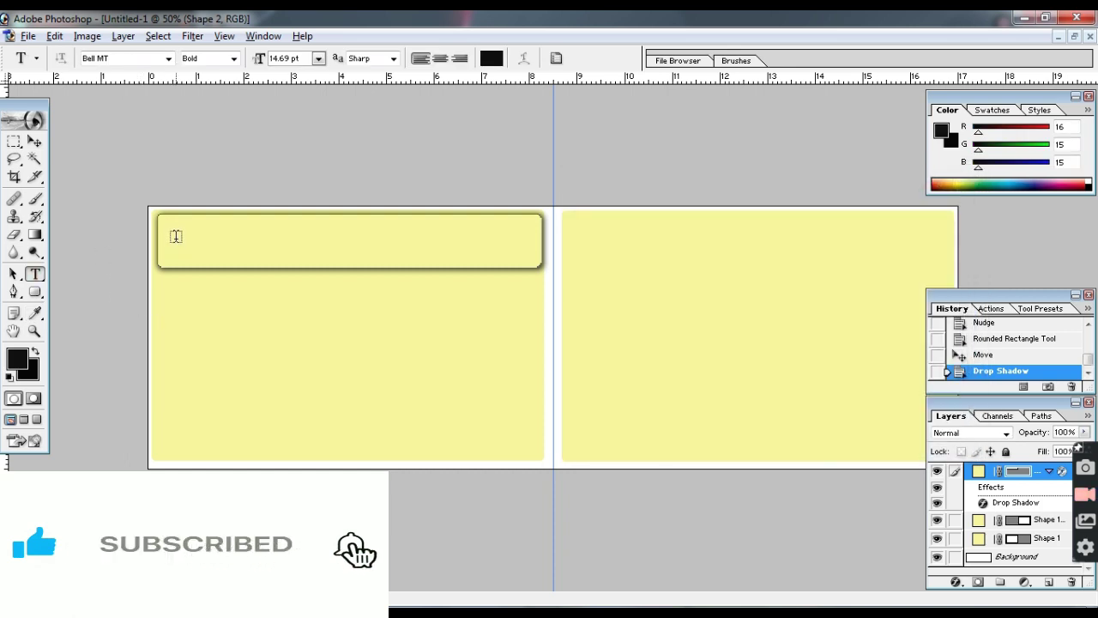
Step: Type the title 'Office of The Block Elementary Education Officer' in the top bar
left_click(175, 238)
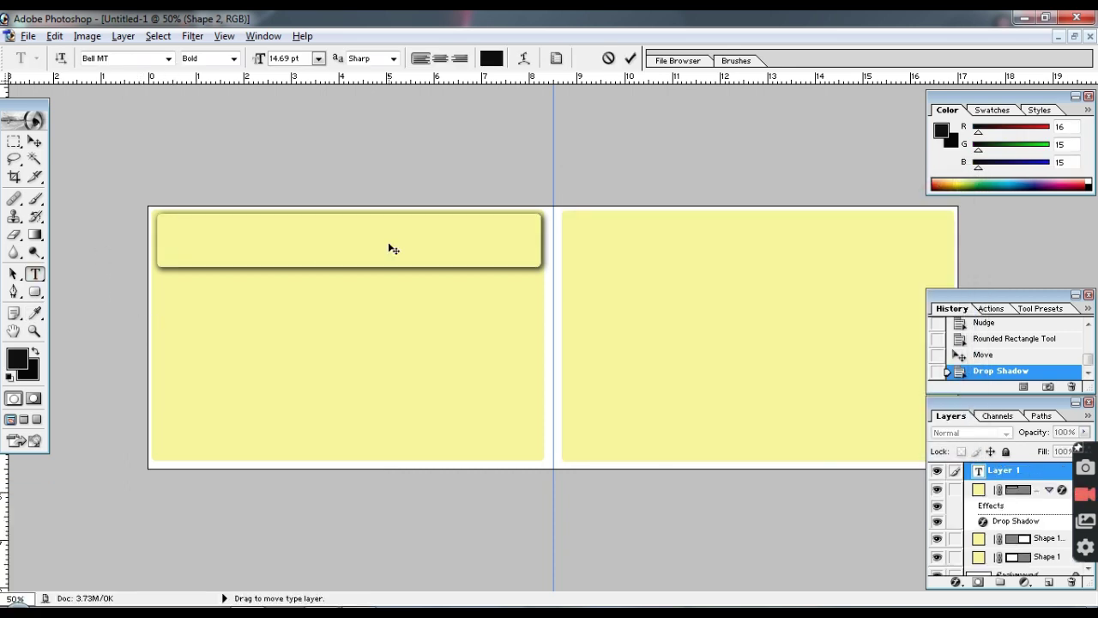
type("Office of  The Block ")
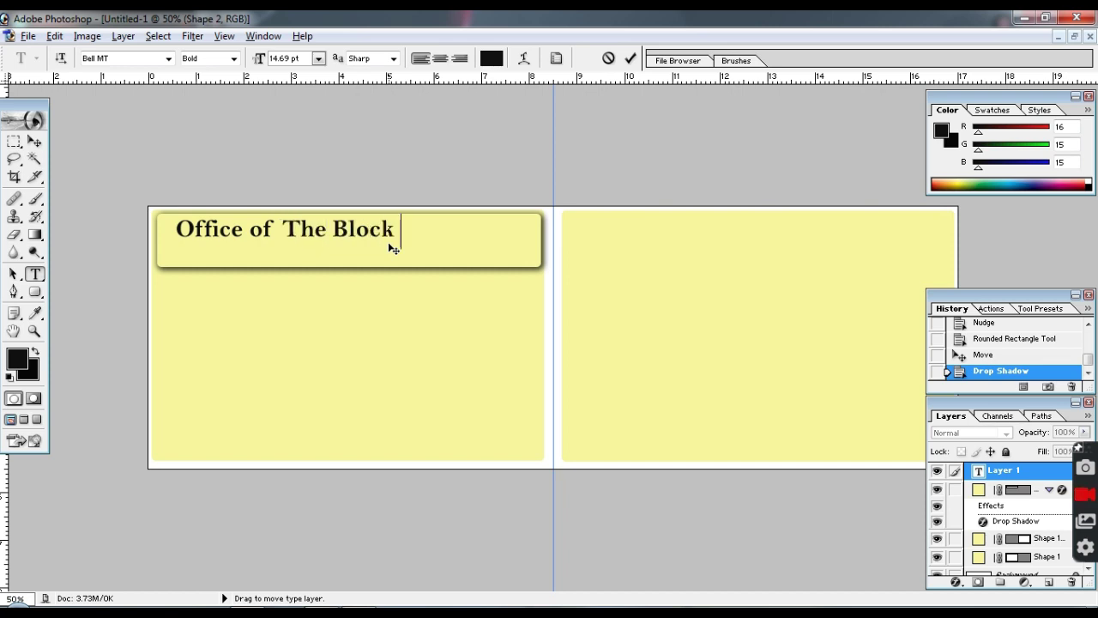
type("E")
type("eme")
type("ntary ")
type("Education")
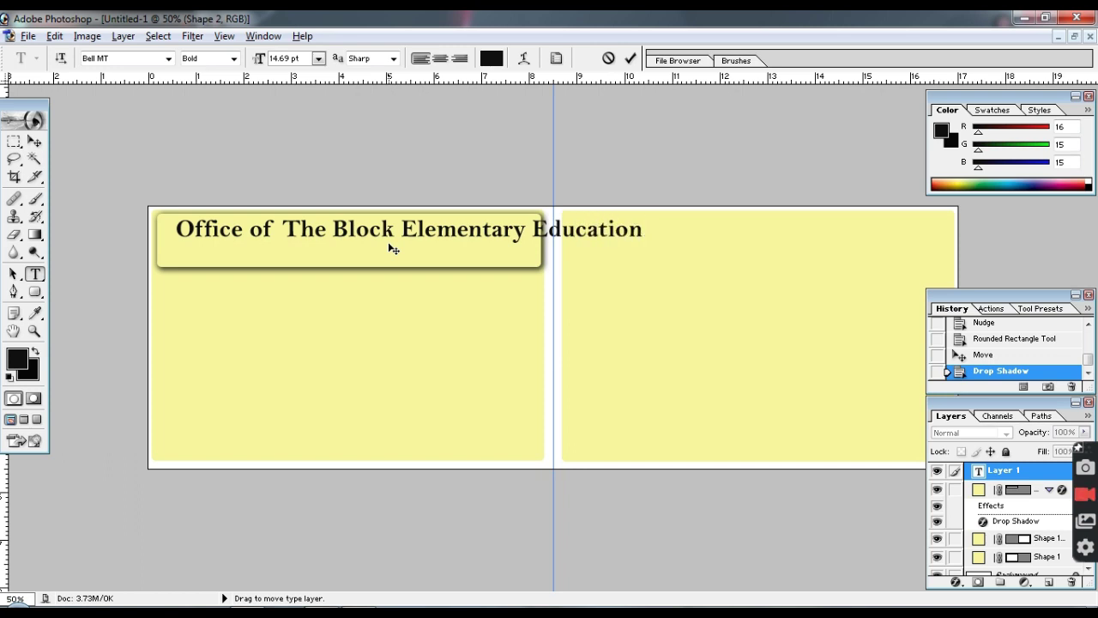
type(" Officer")
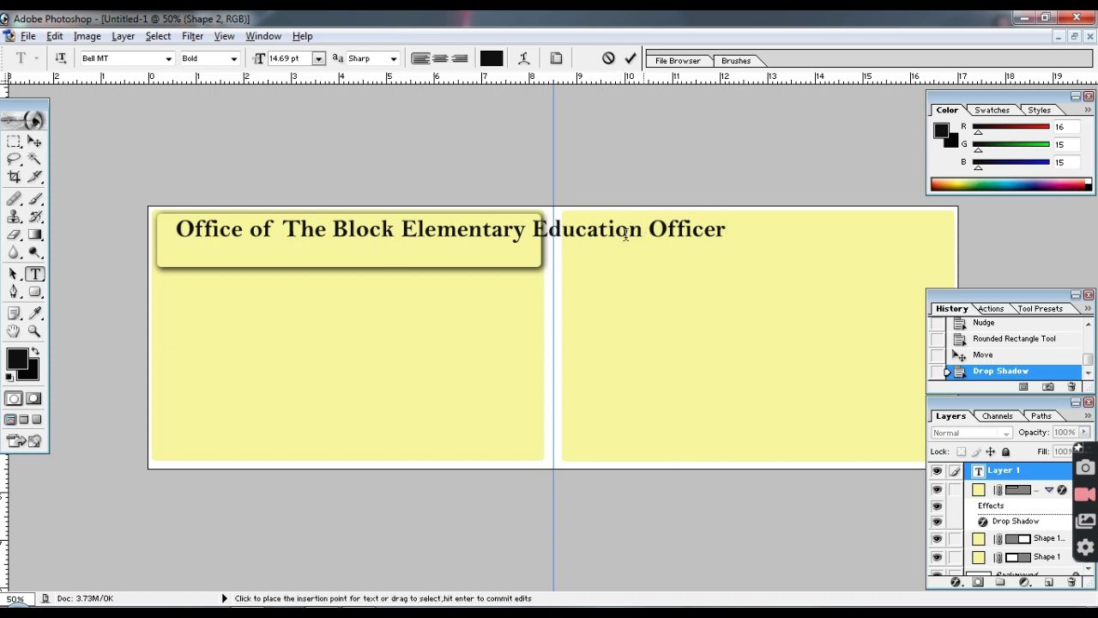
Step: Format the whole title as 12 pt Bell MT
left_click(243, 229)
triple_click(383, 229)
left_click(317, 58)
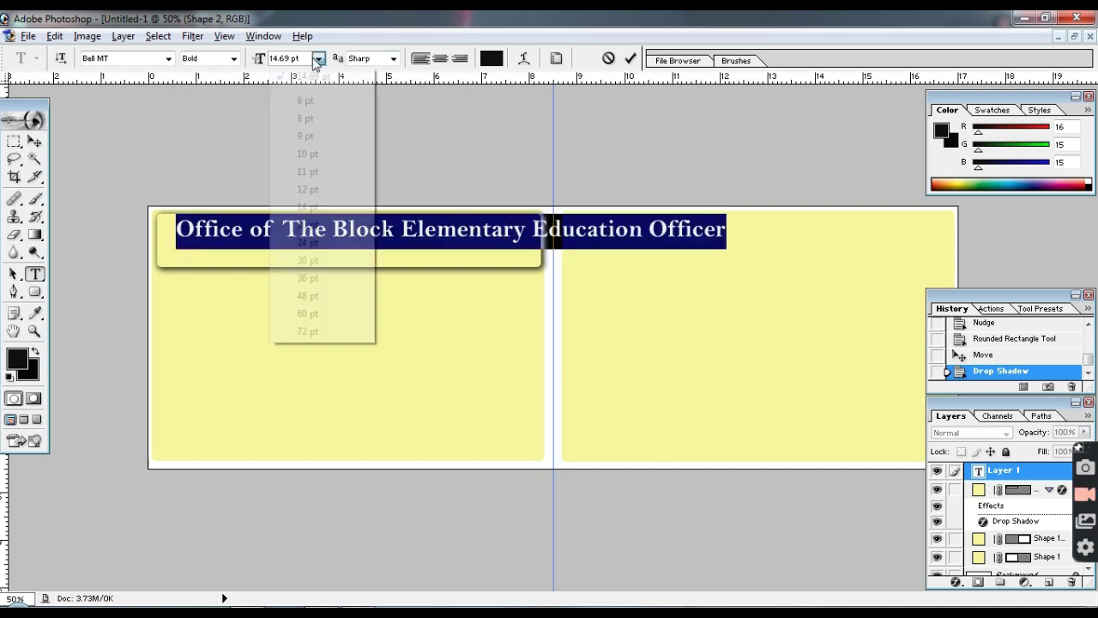
left_click(320, 188)
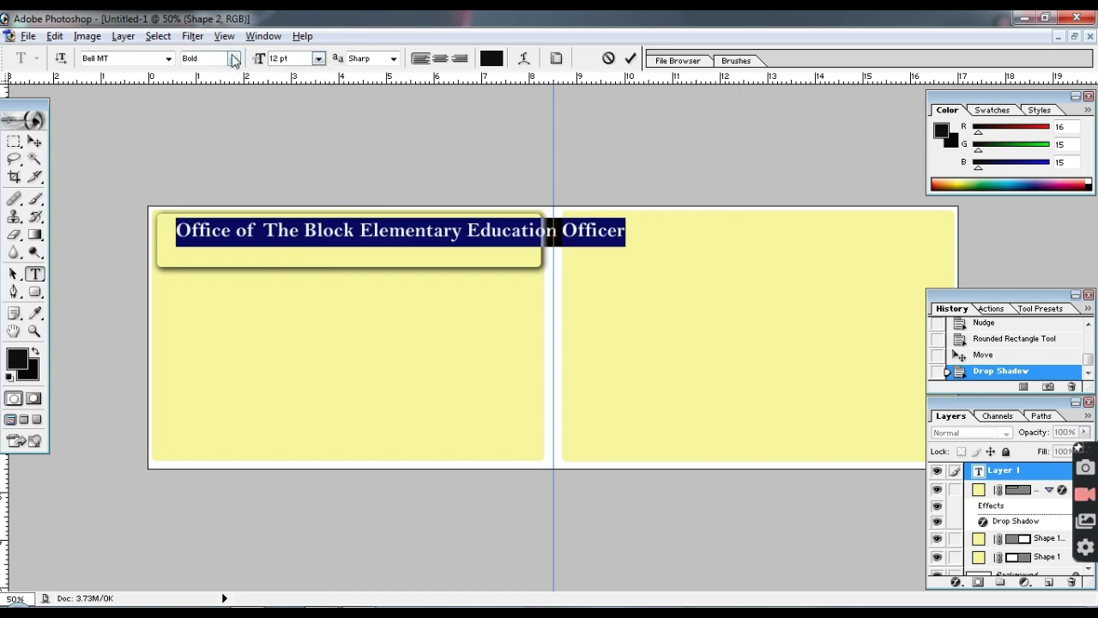
left_click(170, 58)
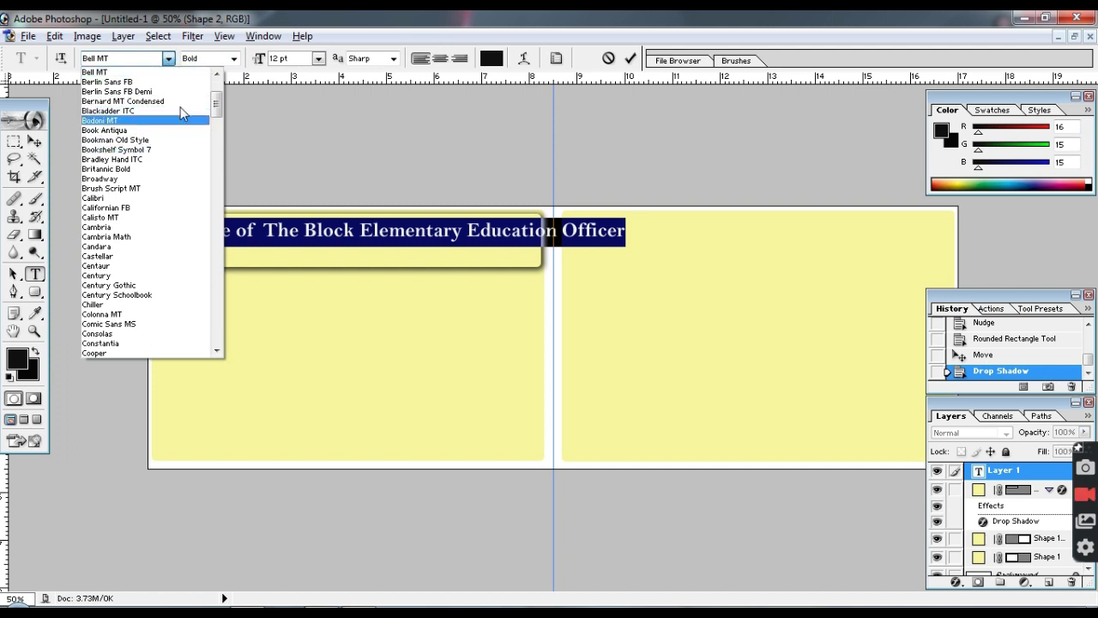
left_click(137, 72)
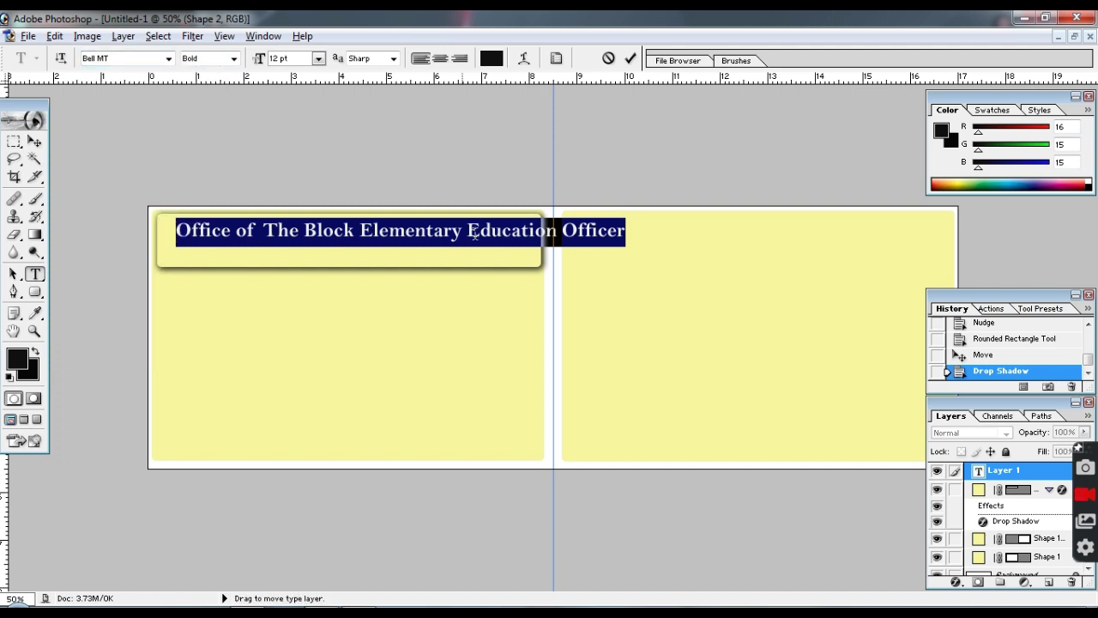
left_click(469, 236)
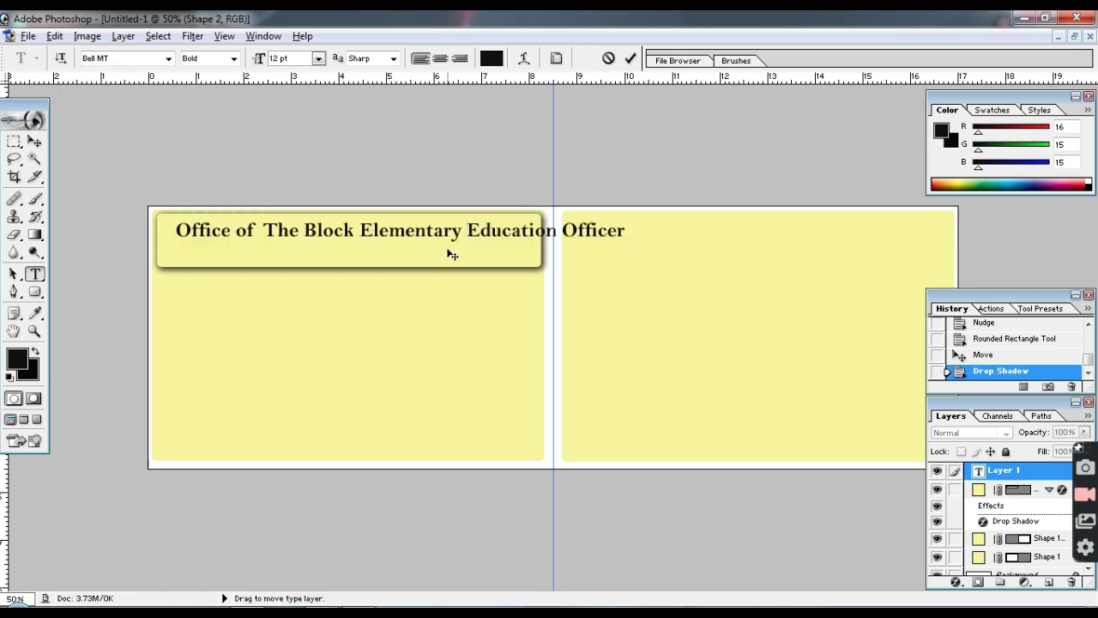
left_click(34, 141)
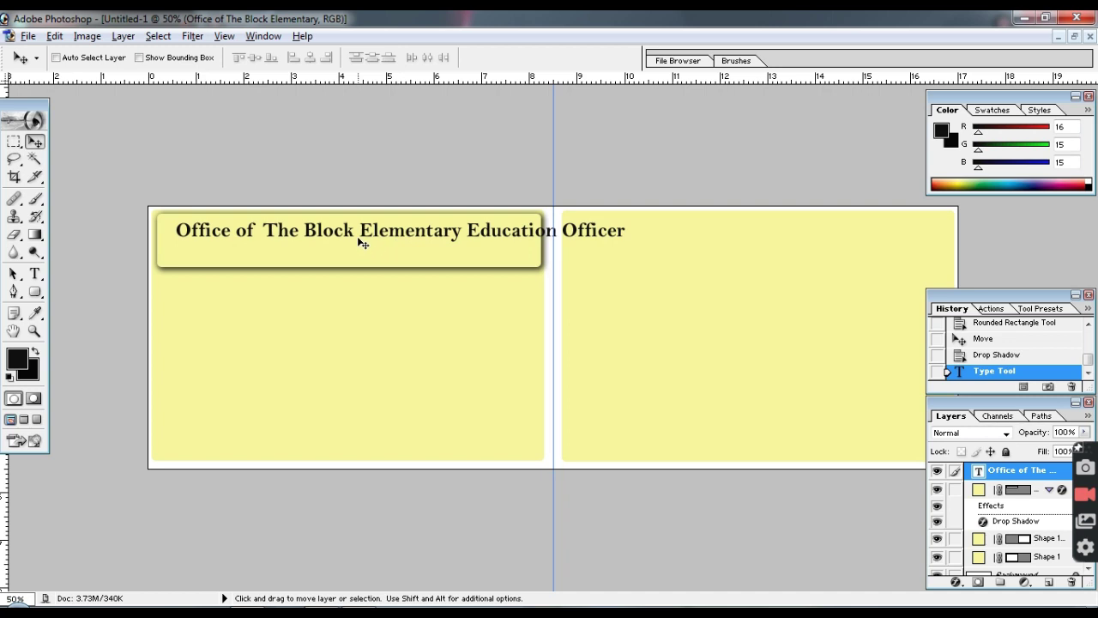
Step: Transform the title about 160% taller, resize it to span the header bar, then nudge it into place
mouse_move(366, 234)
left_mouse_down()
mouse_move(338, 234)
mouse_move(465, 239)
mouse_move(330, 234)
mouse_move(372, 242)
left_mouse_up()
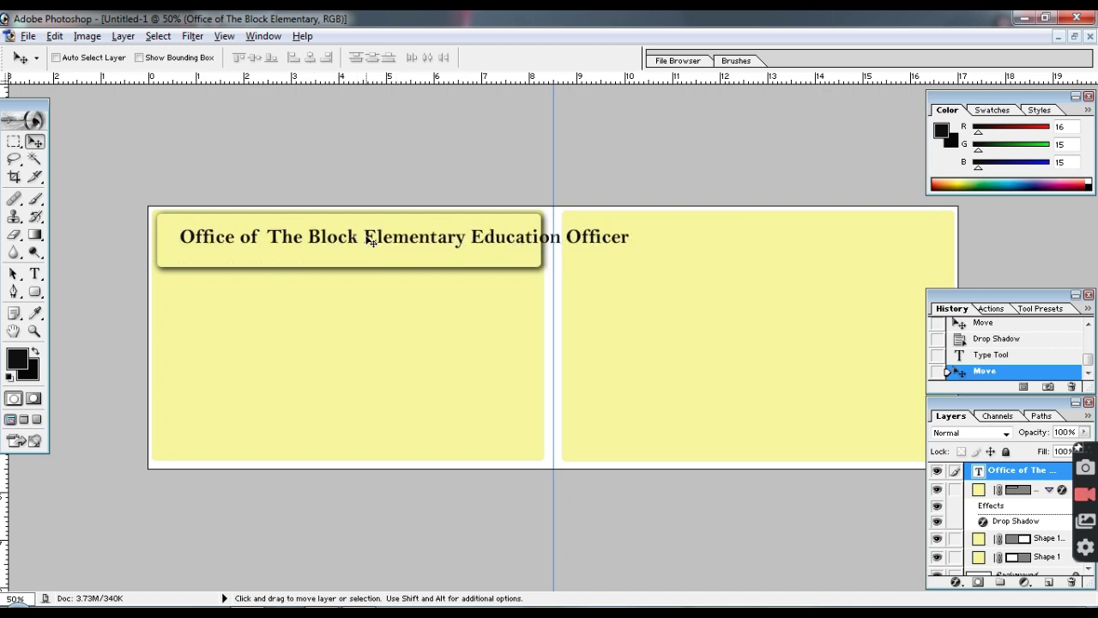
key("ctrl+t")
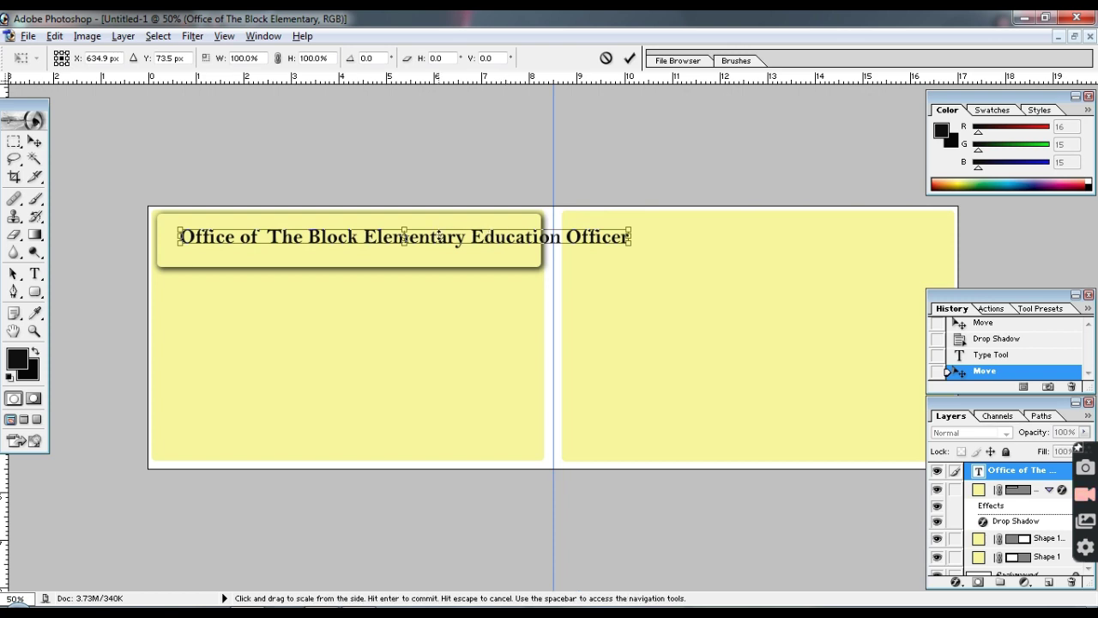
left_click_drag(628, 238, 522, 250)
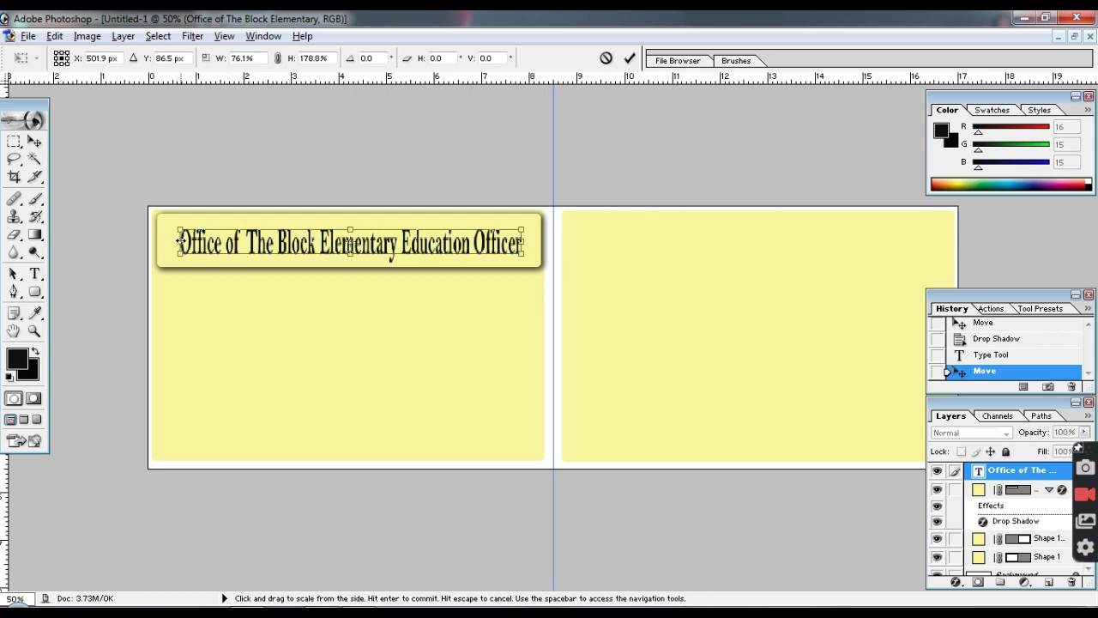
left_click_drag(175, 241, 165, 241)
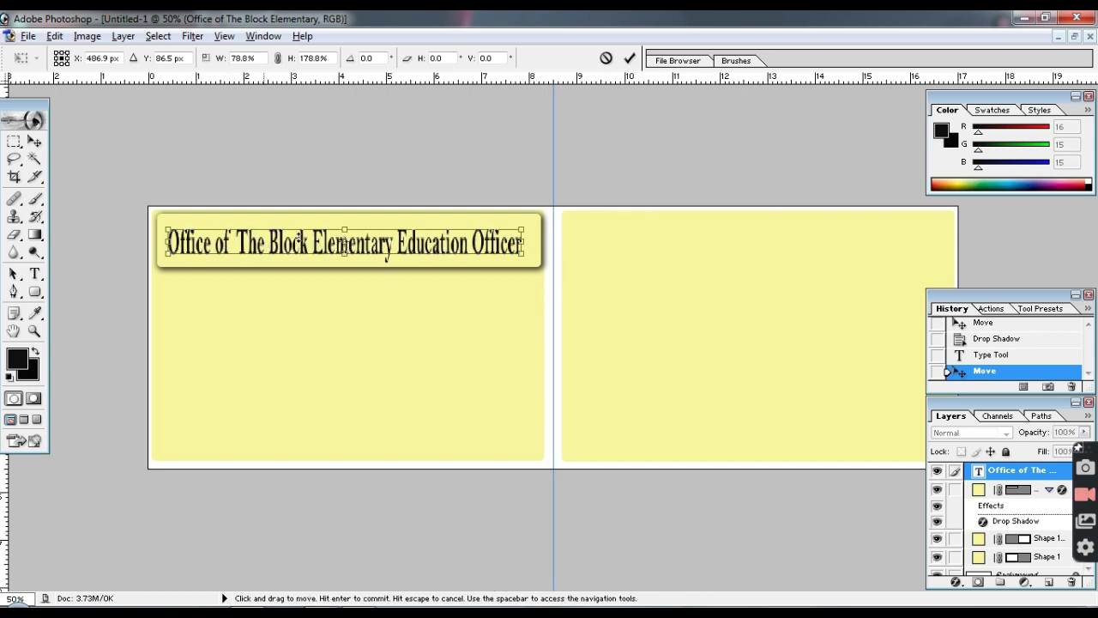
left_click_drag(343, 229, 348, 242)
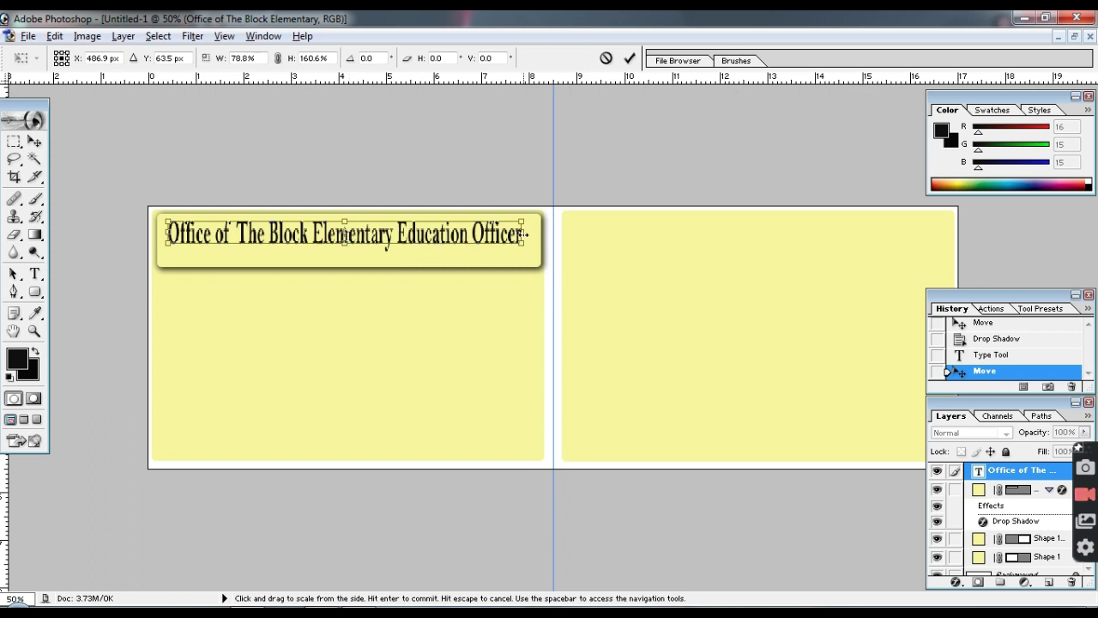
left_click_drag(524, 232, 529, 232)
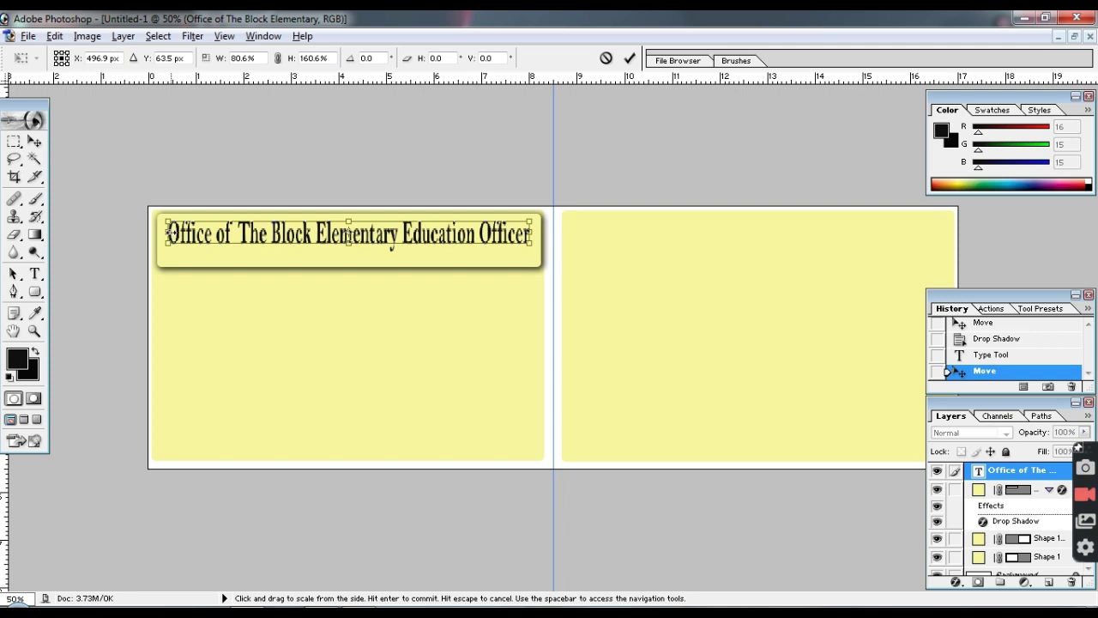
left_click_drag(167, 232, 162, 232)
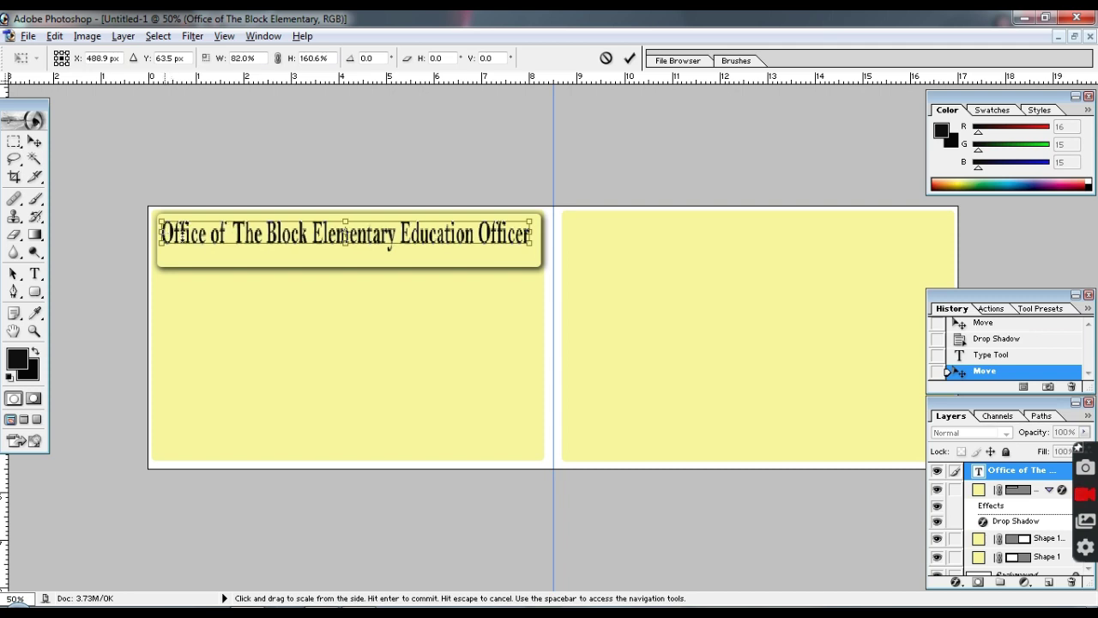
key("Return")
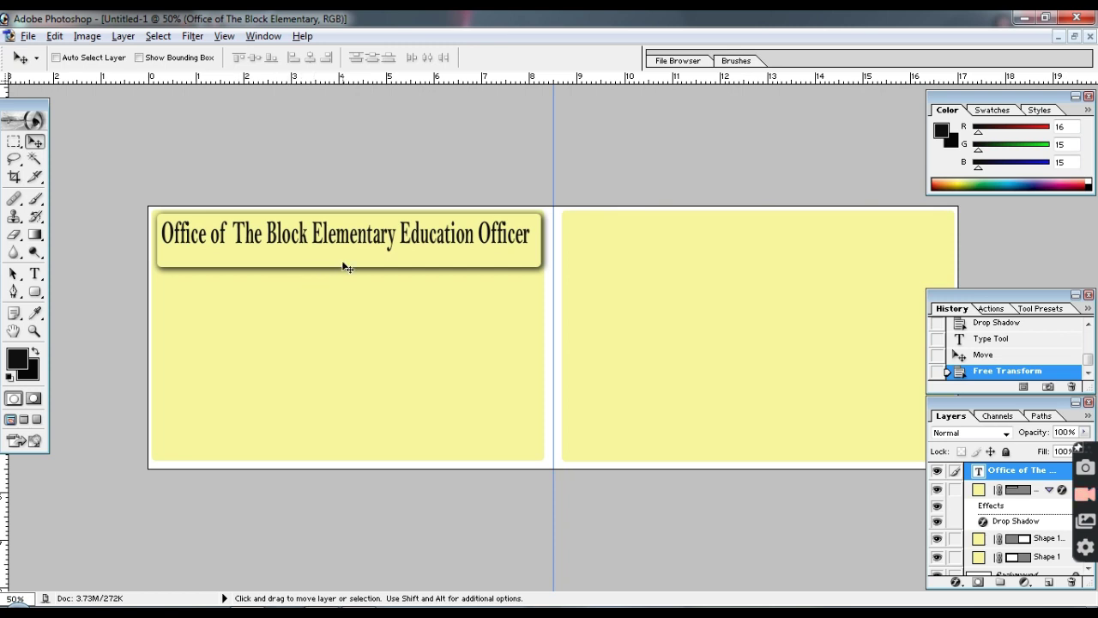
key("Up")
key("Up")
key("Up")
key("Up")
key("Up")
key("Up")
key("Up")
key("Up")
key("Up")
key("Right")
key("Right")
key("Right")
key("Right")
key("Right")
key("Right")
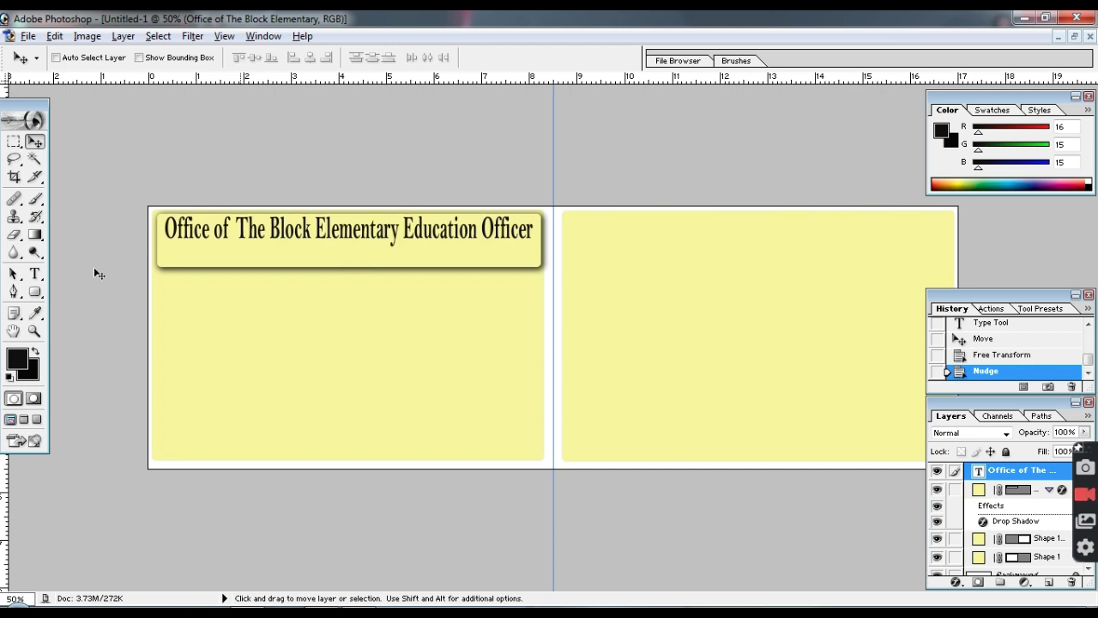
Step: Add a bold 'Nowboicha Block, Lakhimpur (Assam)' text line beneath the front card title
left_click(34, 273)
left_click(234, 299)
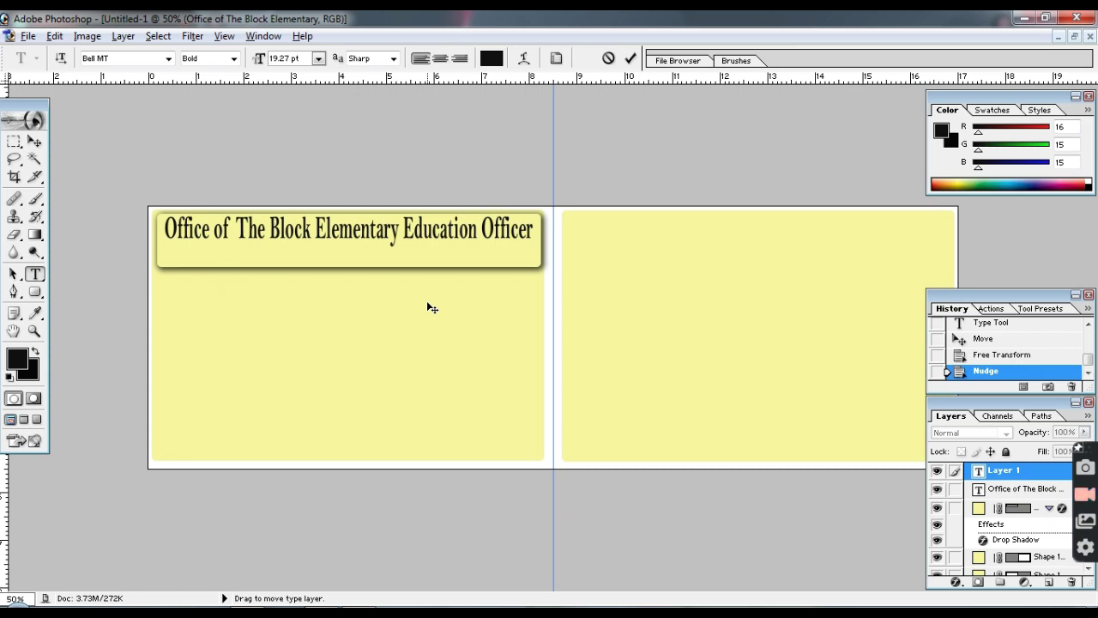
type("Nowboicha Block, La")
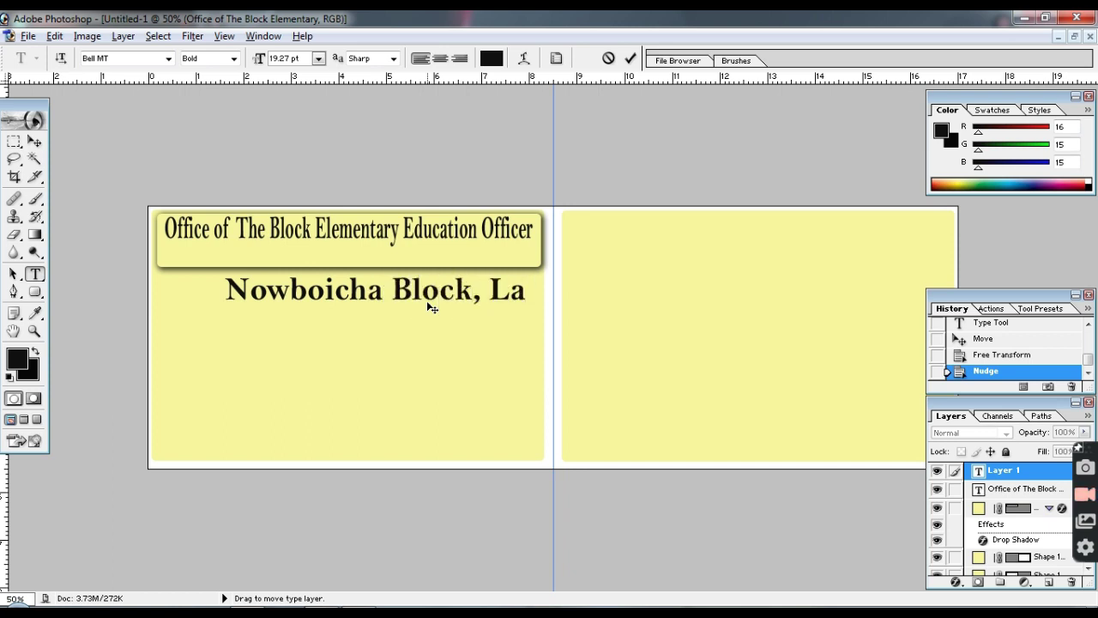
type("khimpur ")
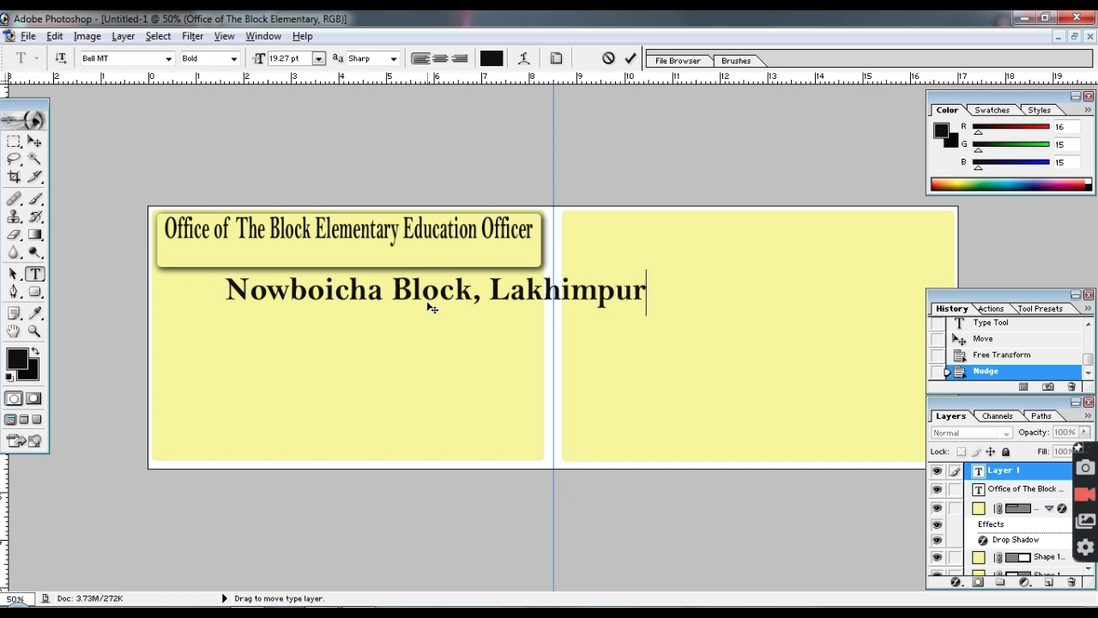
type("(As")
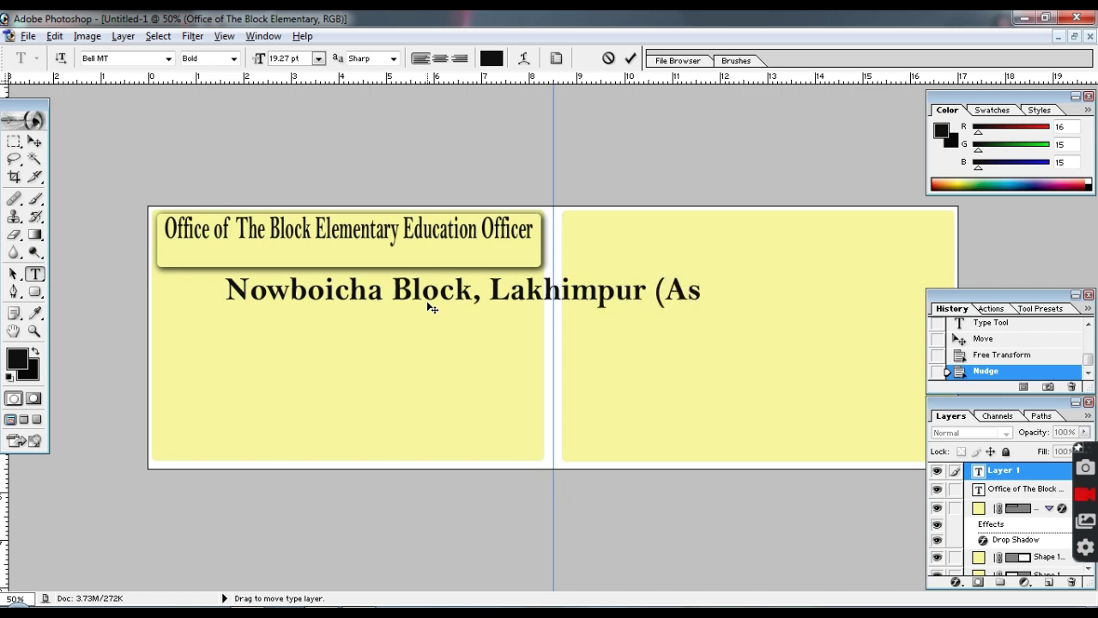
type("sam")
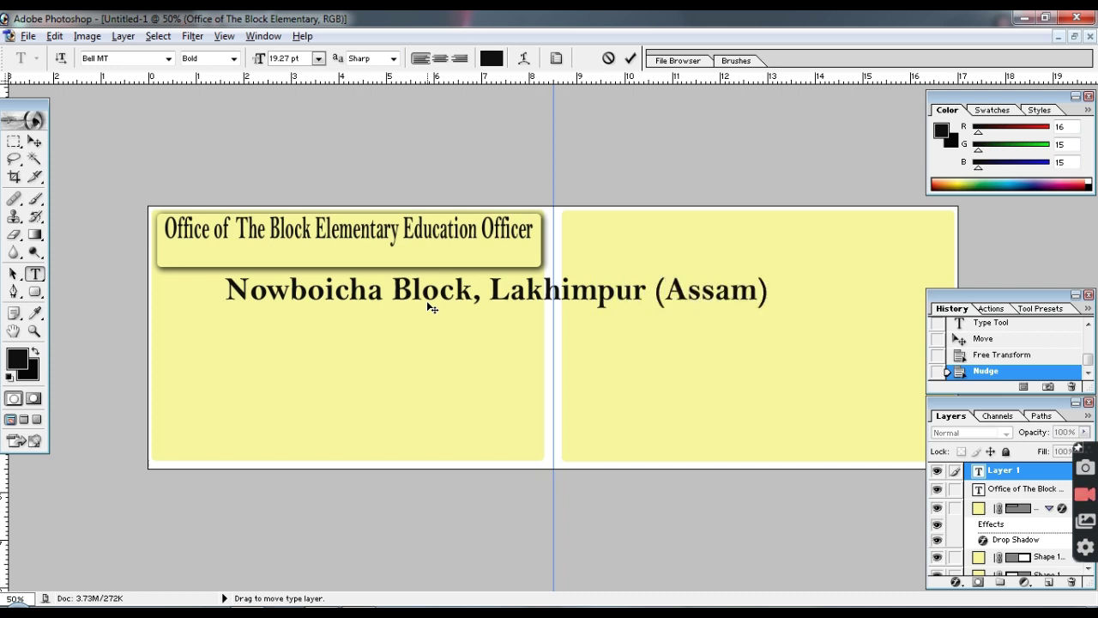
left_click(472, 291)
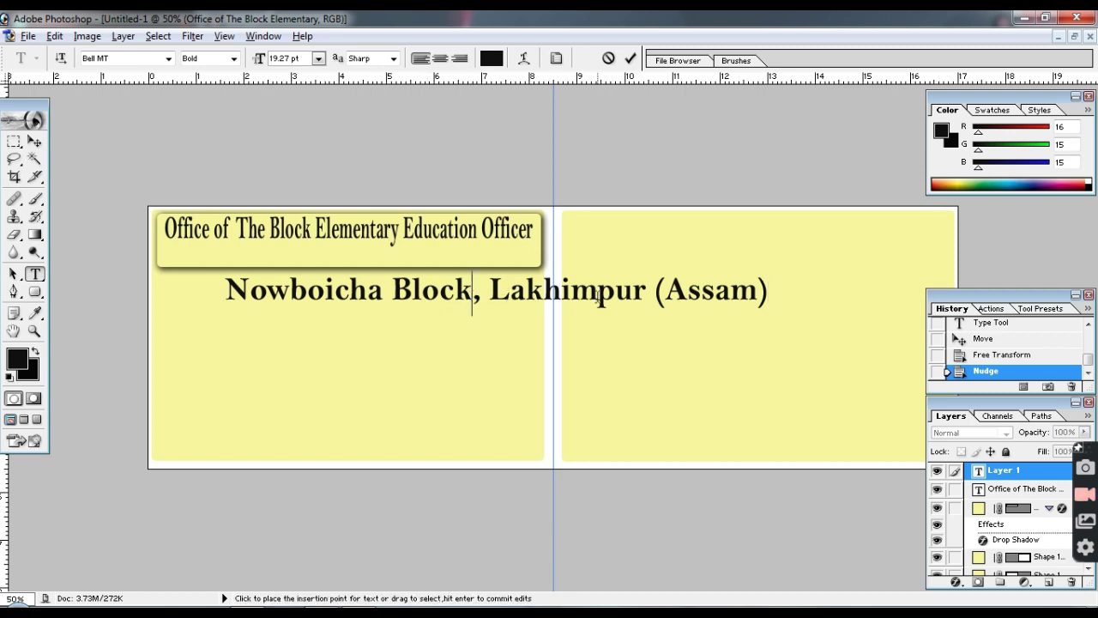
left_click(34, 141)
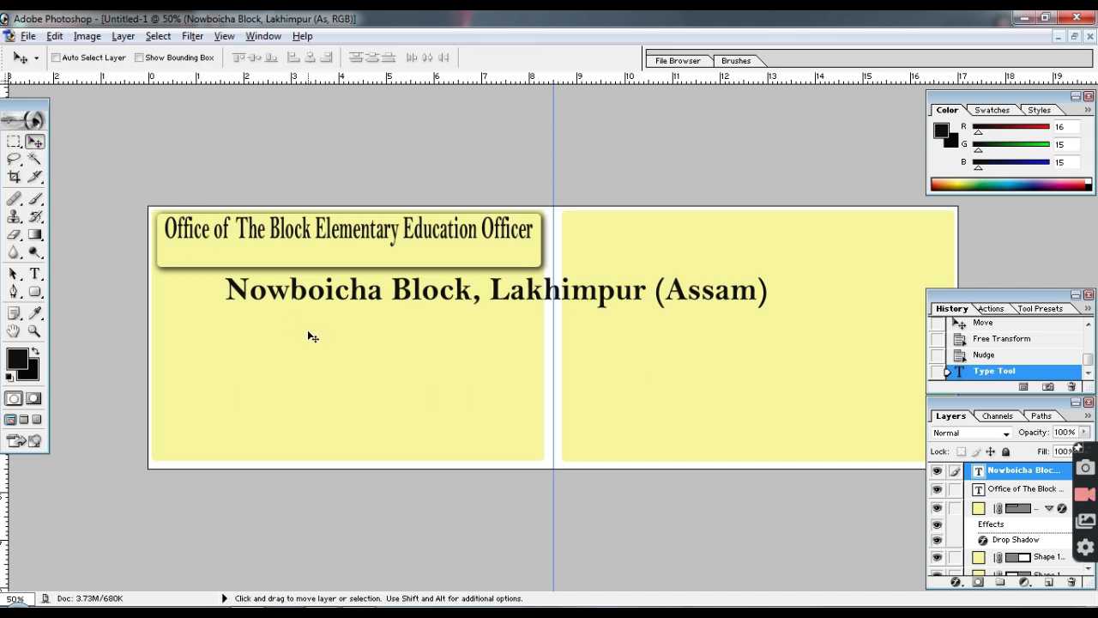
Step: Scale the Nowboicha Block line narrower and shorter, then nudge it centred into the header banner
key("ctrl+t")
left_click_drag(766, 298, 513, 293)
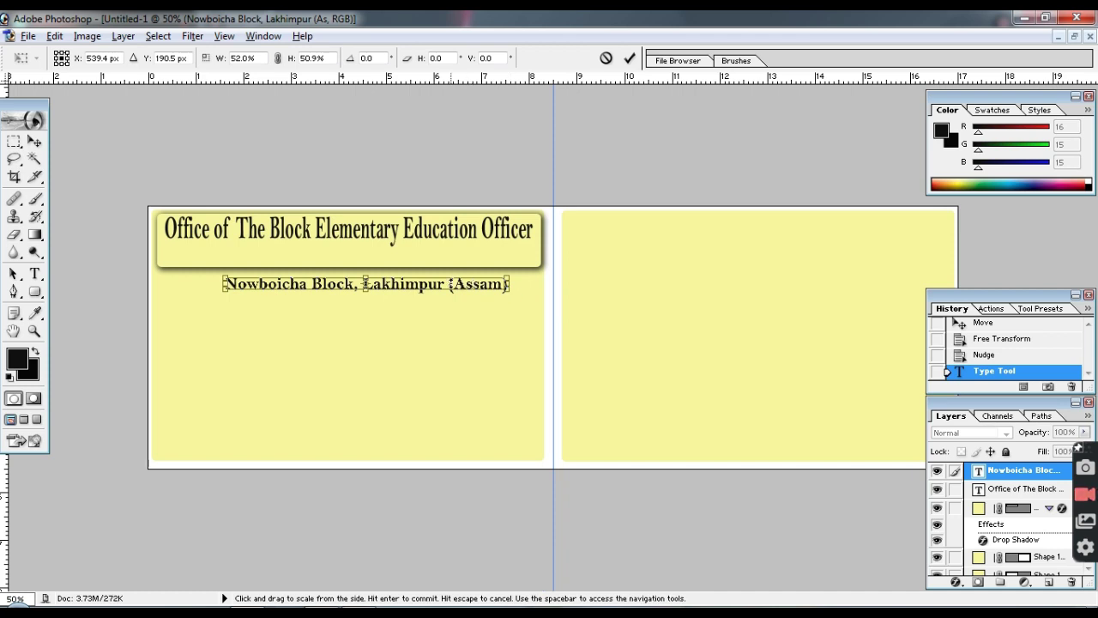
left_click_drag(365, 279, 365, 250)
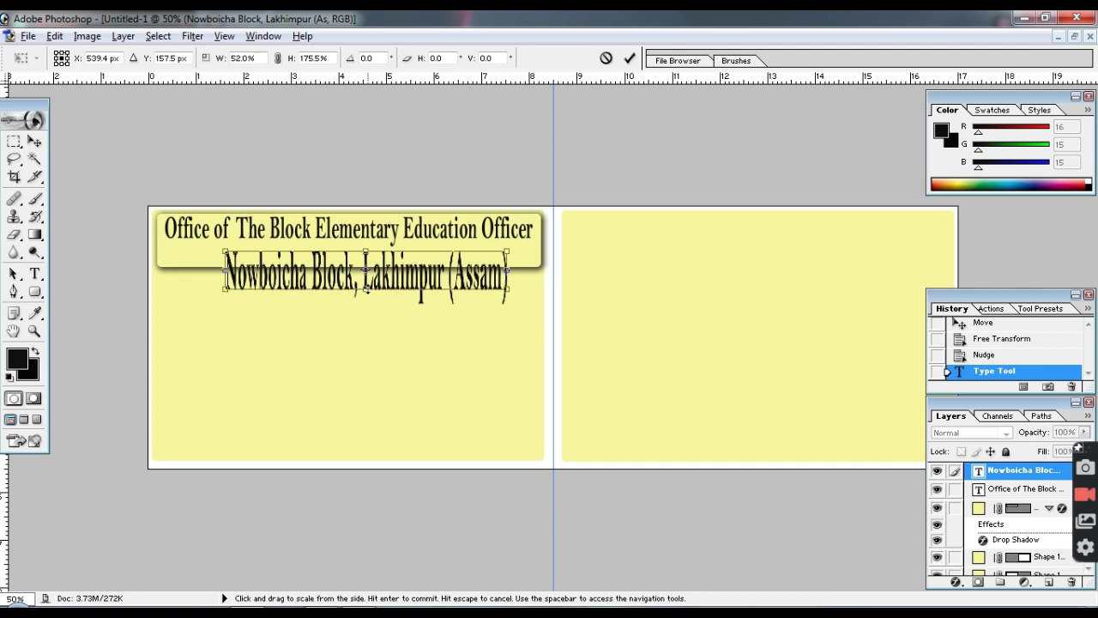
left_click_drag(366, 287, 369, 263)
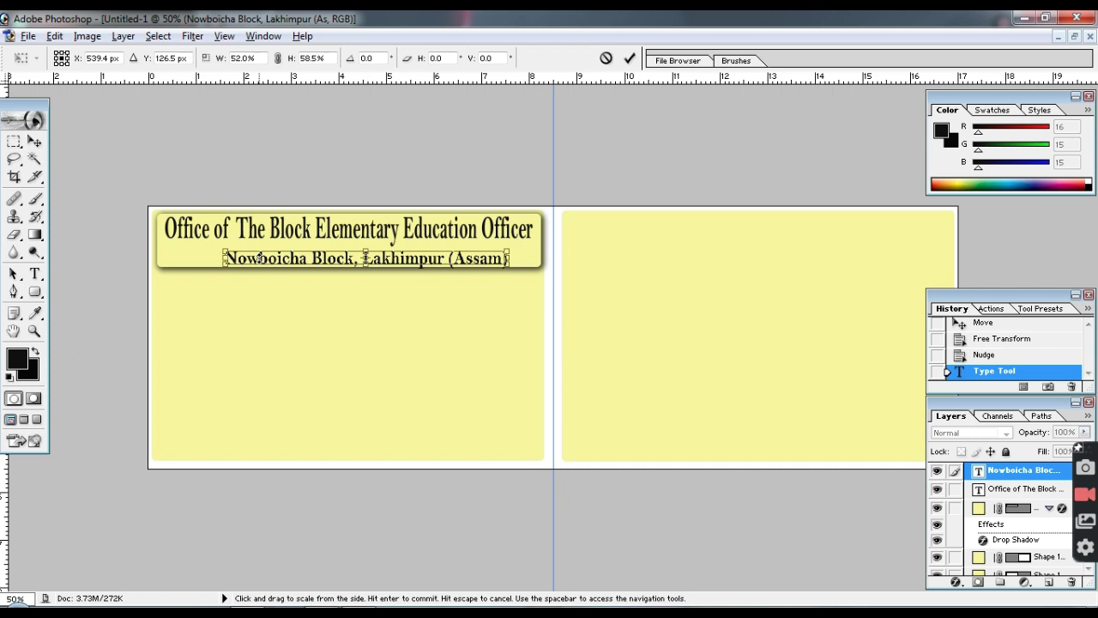
key("Return")
key("Left")
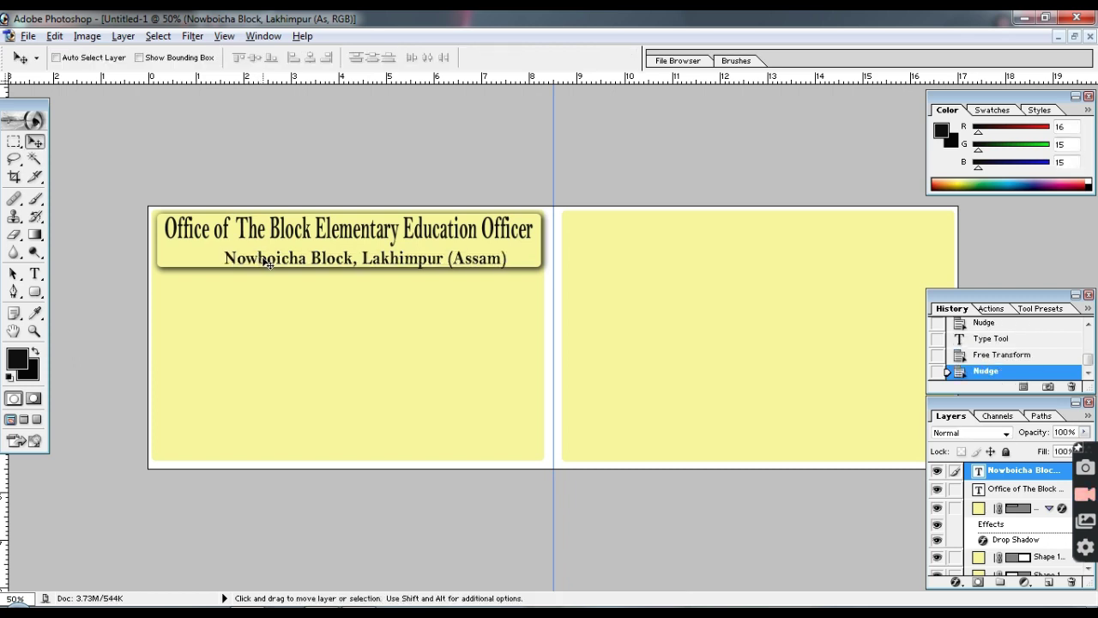
left_click_drag(266, 263, 264, 262)
key("Down")
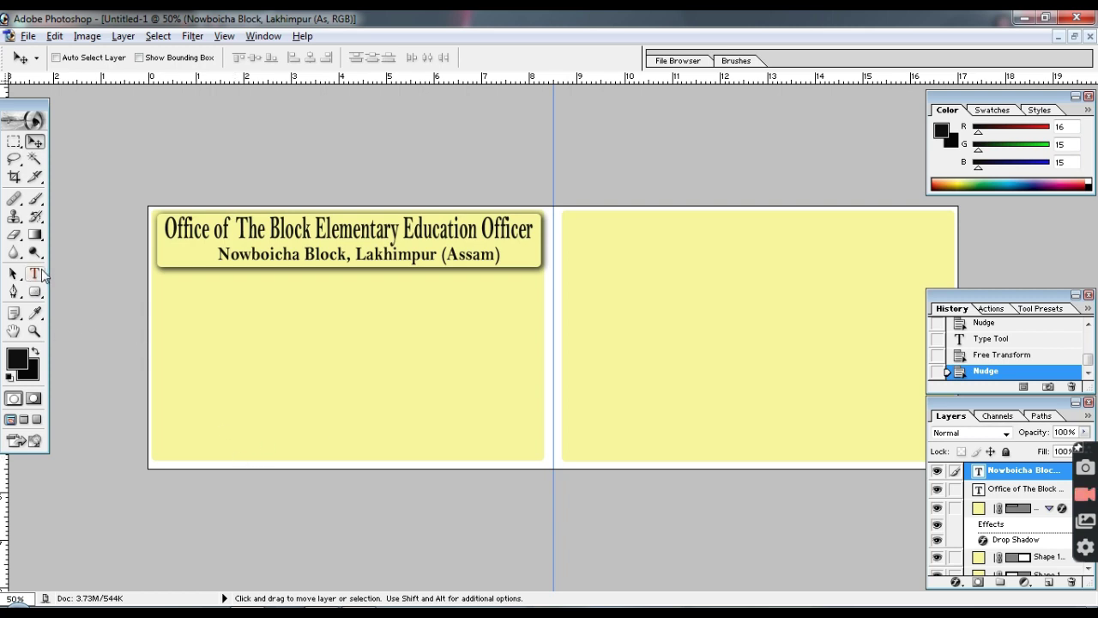
Step: Choose dark red A80216 (R168 G2 B22) as the foreground colour
left_click(17, 359)
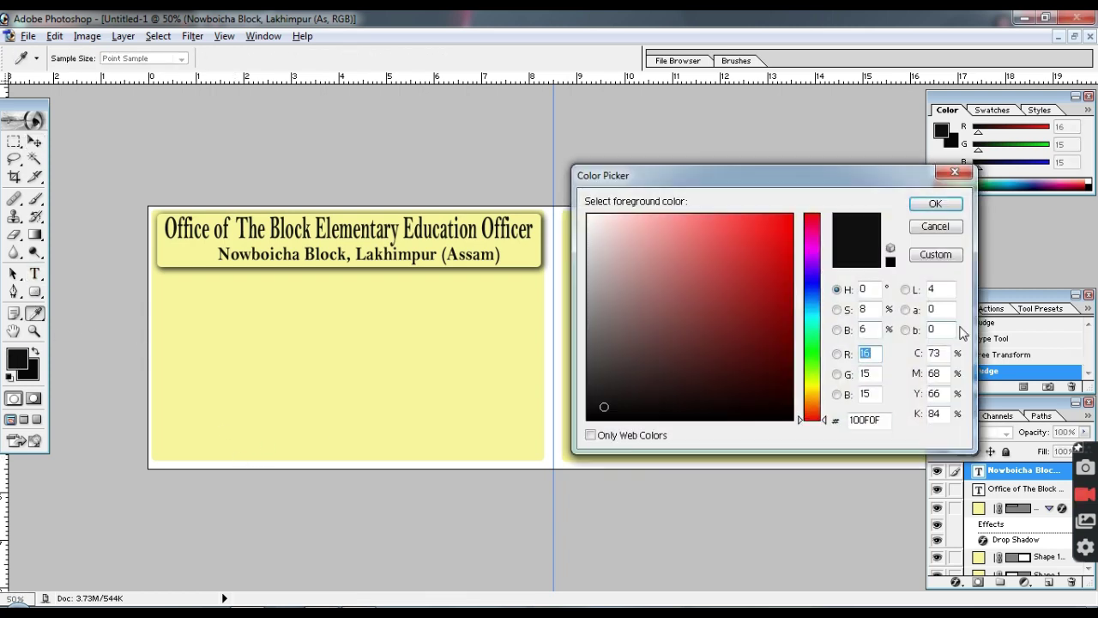
mouse_move(793, 245)
left_mouse_down()
mouse_move(788, 223)
mouse_move(809, 331)
mouse_move(811, 218)
mouse_move(786, 238)
mouse_move(789, 284)
left_mouse_up()
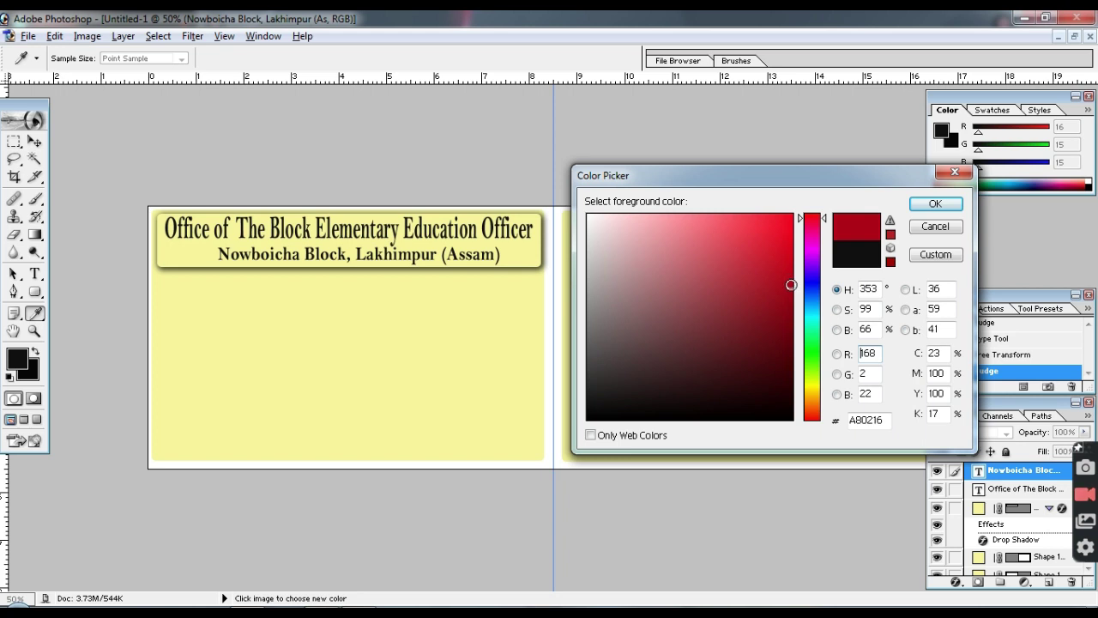
left_click(937, 204)
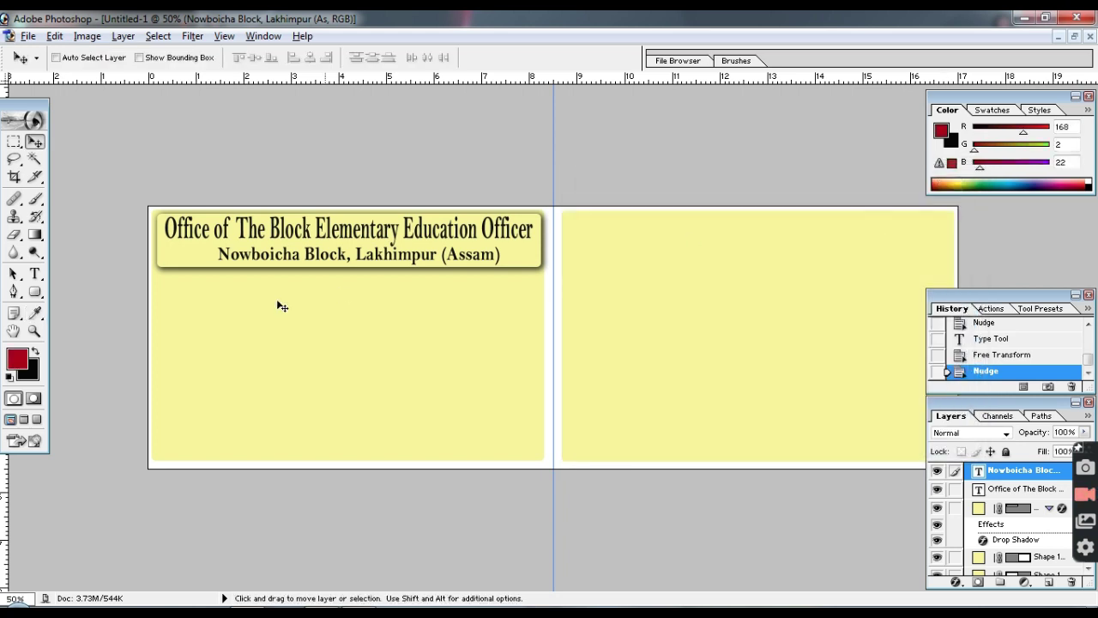
Step: Type a dark red 'Name:' label below the header
left_click(35, 273)
left_click(172, 294)
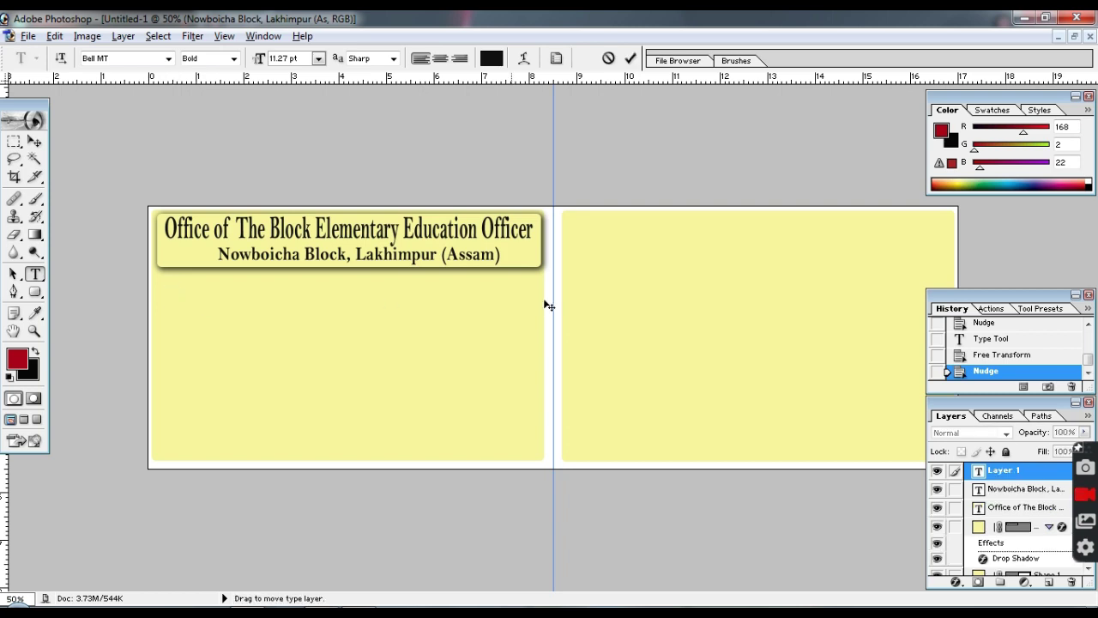
type("N")
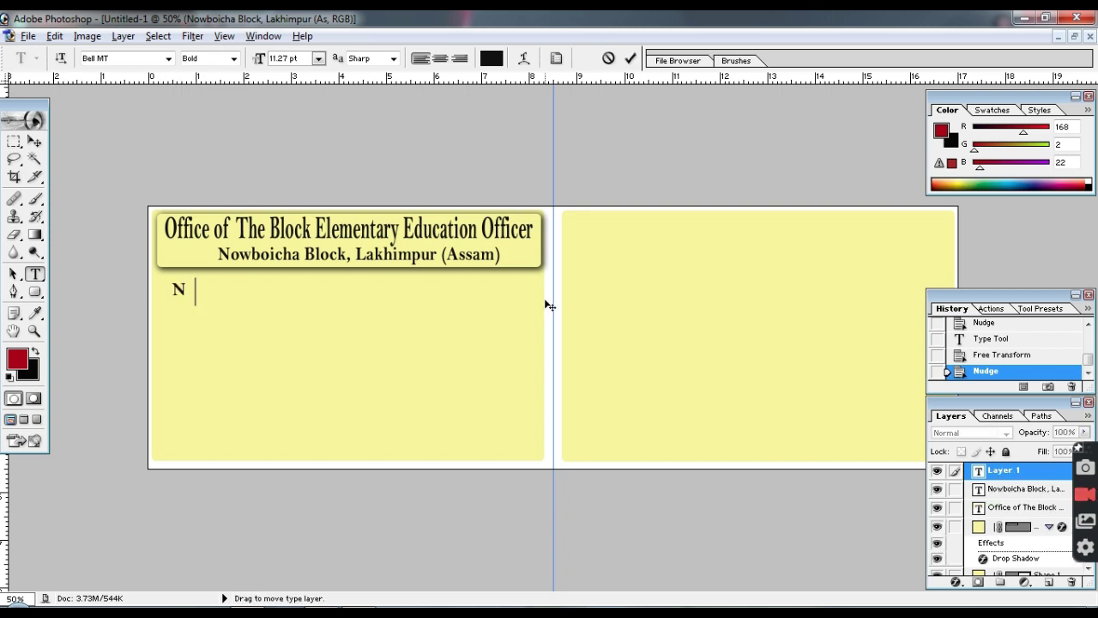
type("am")
left_click_drag(223, 289, 158, 286)
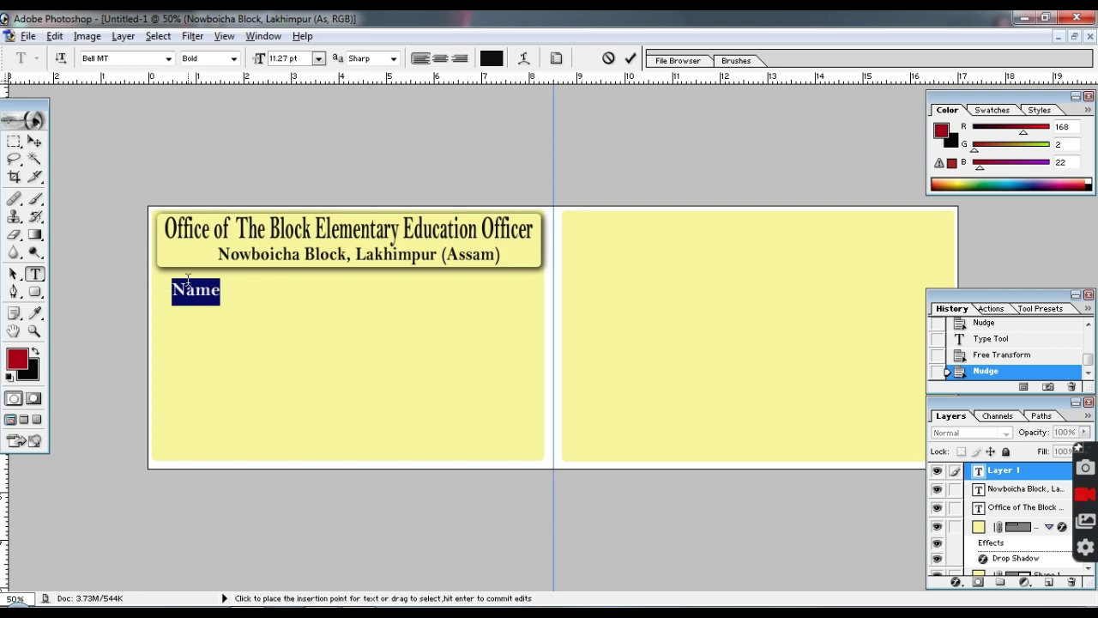
left_click(491, 58)
left_click_drag(755, 277, 788, 305)
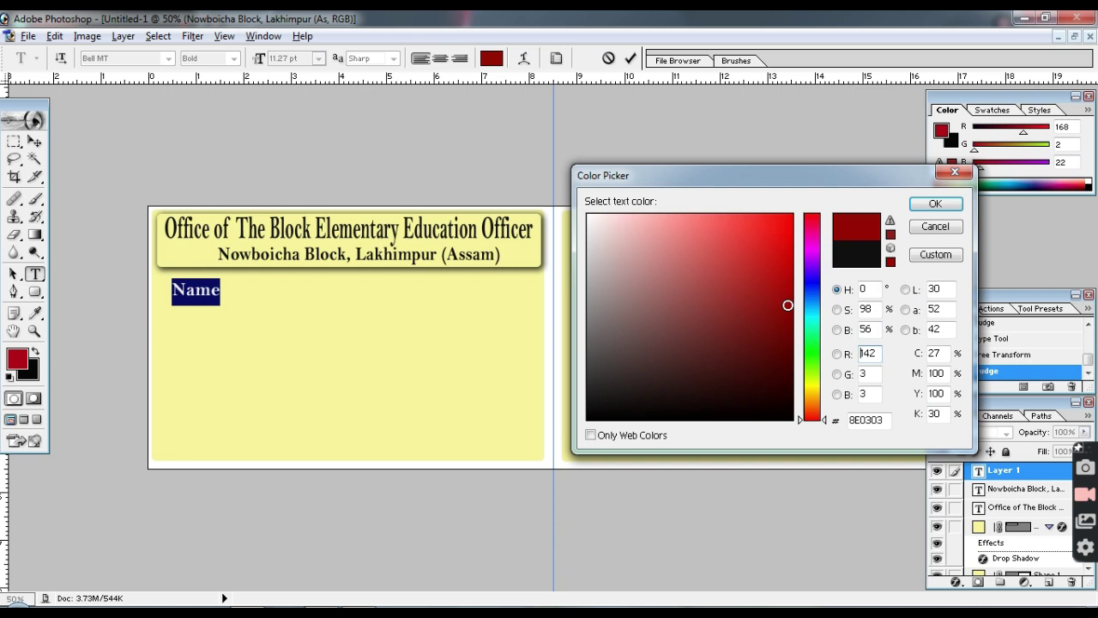
left_click(935, 203)
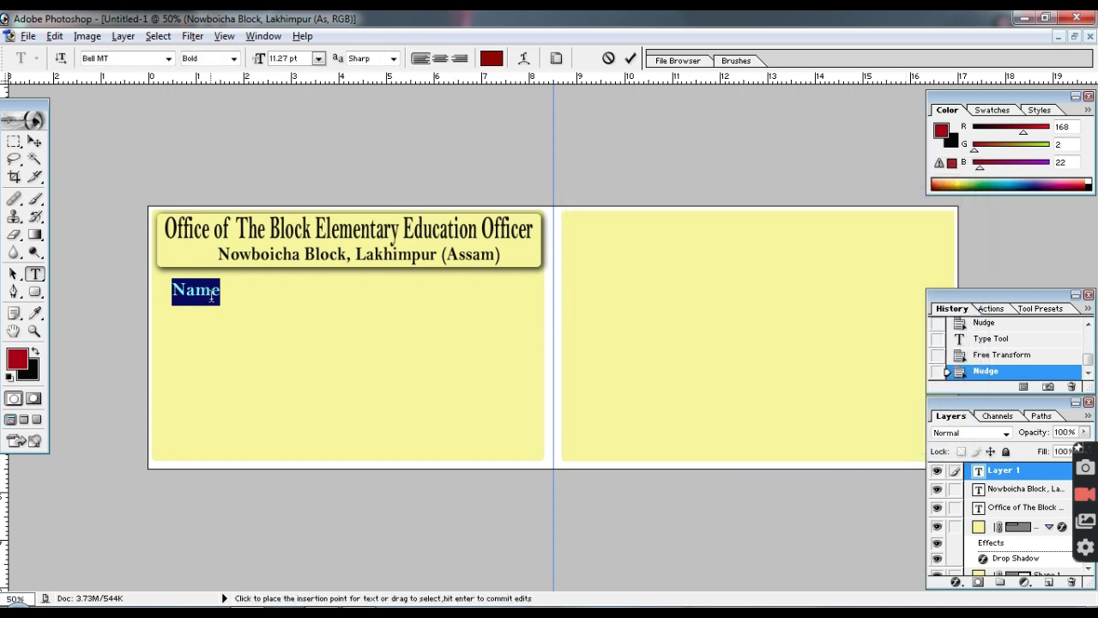
left_click(210, 293)
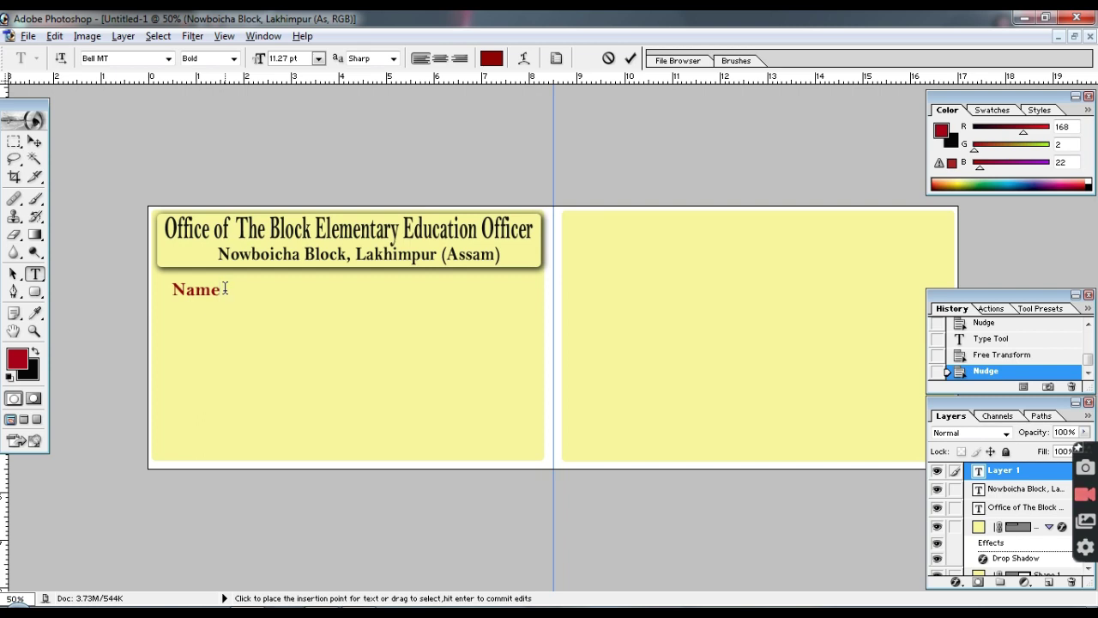
type(":")
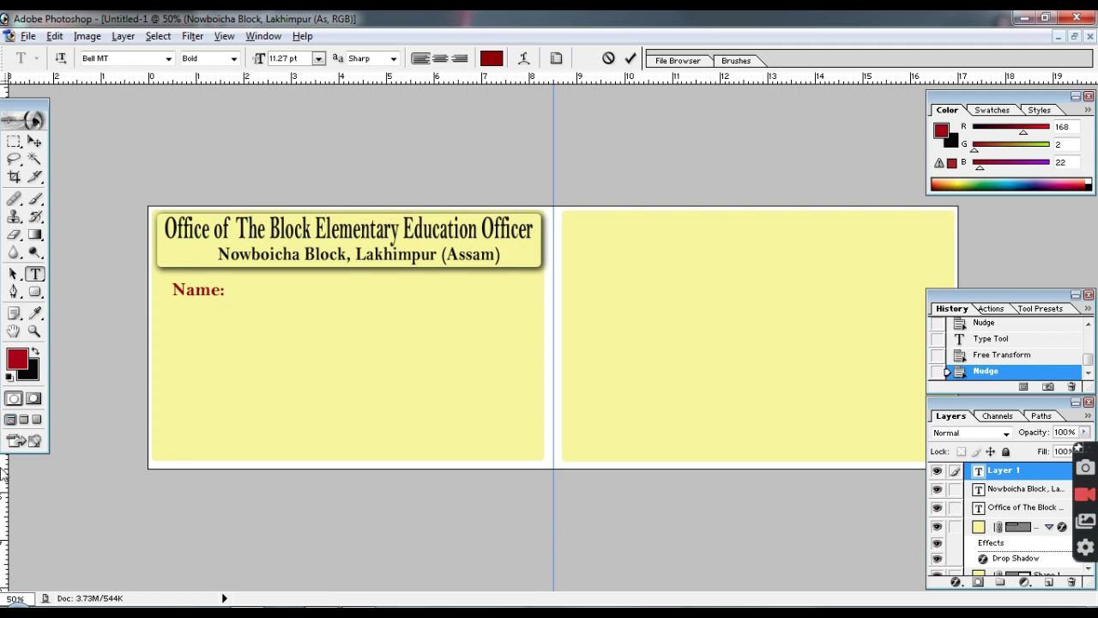
Step: Add a vertical guide near the card's left edge and align 'Name:' to it
left_click_drag(4, 476, 163, 486)
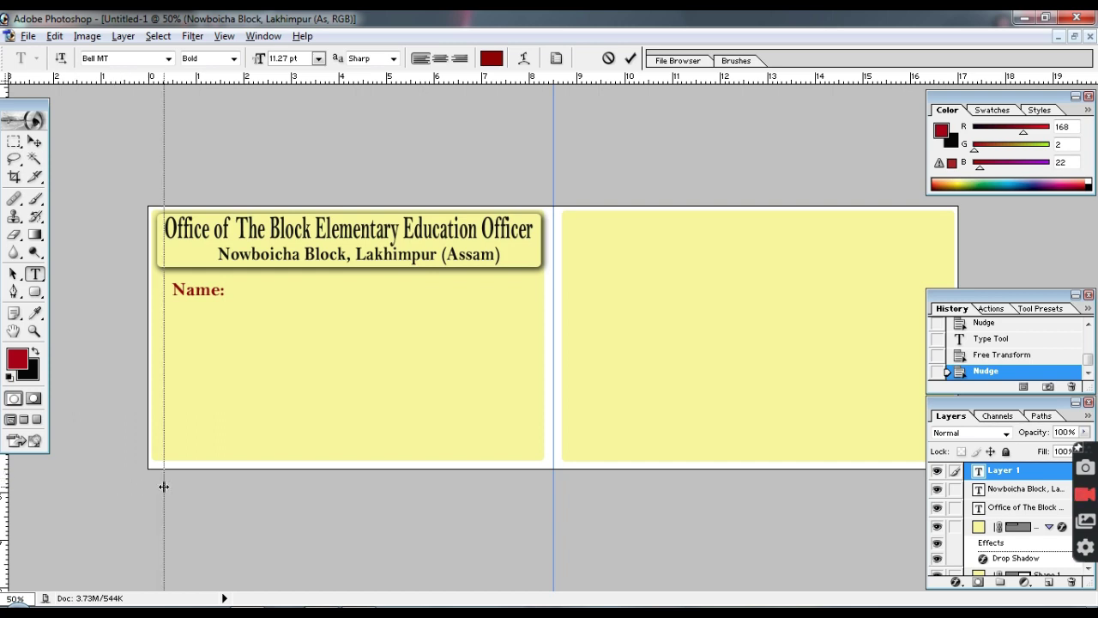
left_click_drag(164, 487, 165, 486)
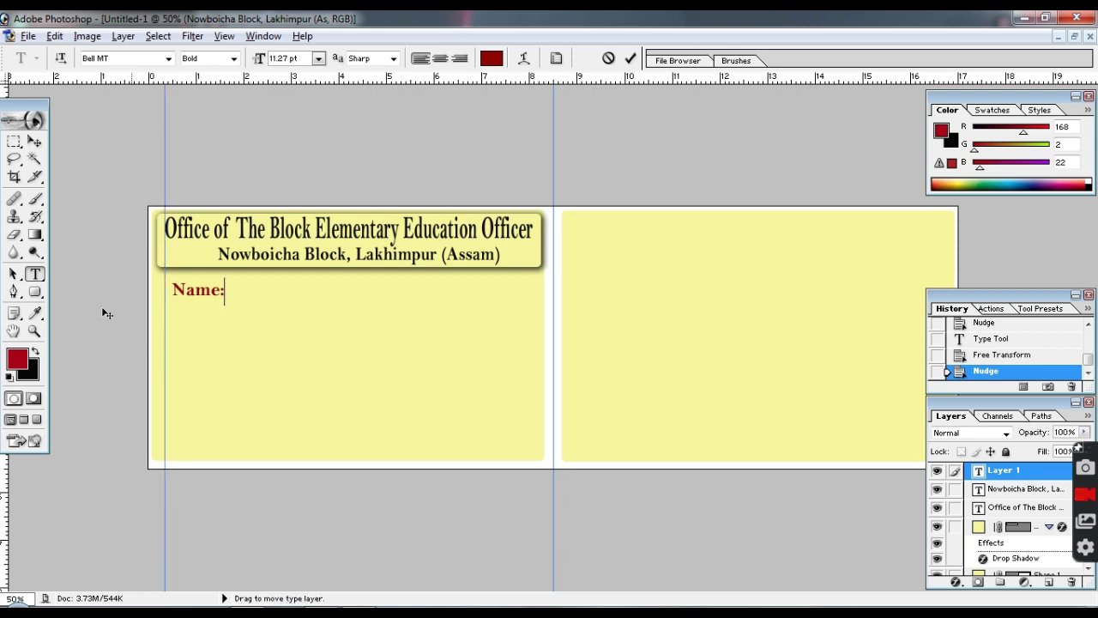
left_click(34, 141)
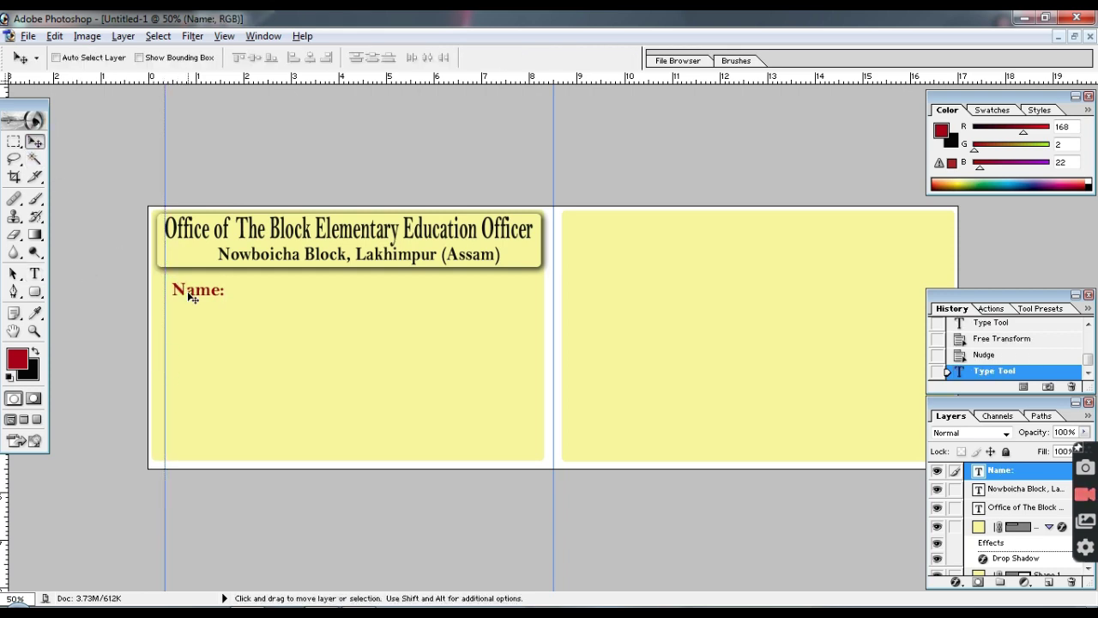
left_click_drag(192, 298, 180, 295)
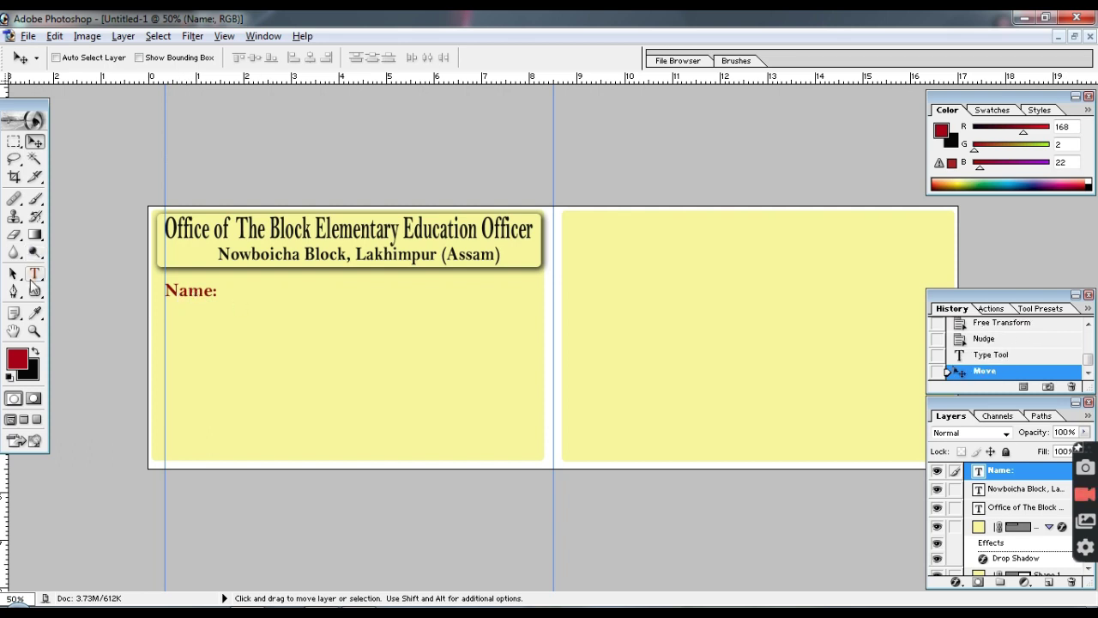
Step: Set the 'Name:' label to 14 pt and commit the edit
left_click(33, 276)
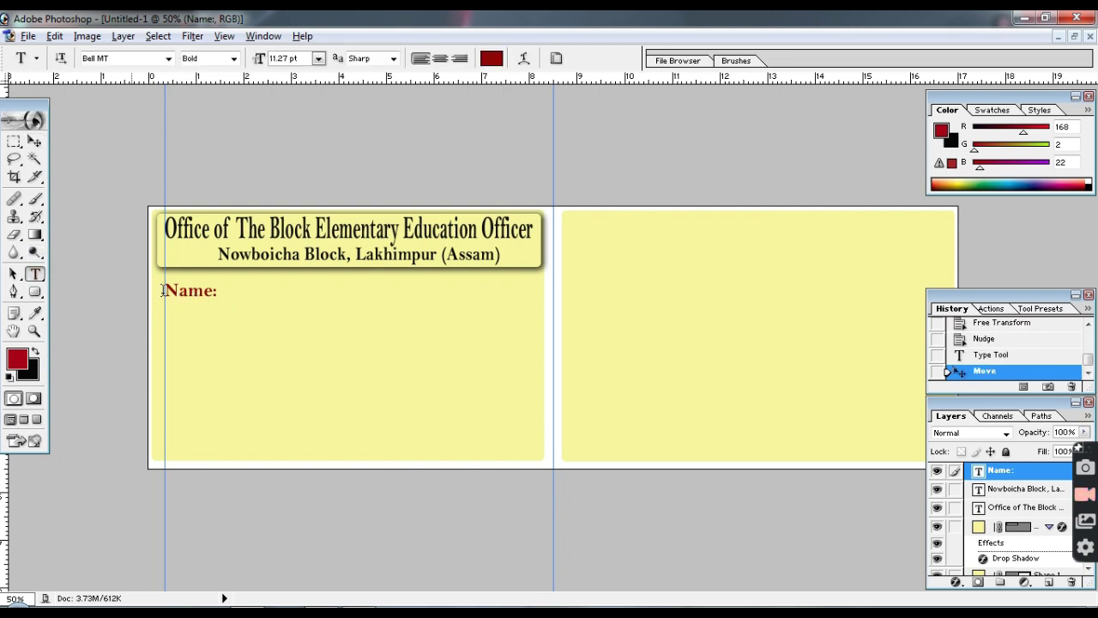
double_click(210, 298)
left_click(318, 59)
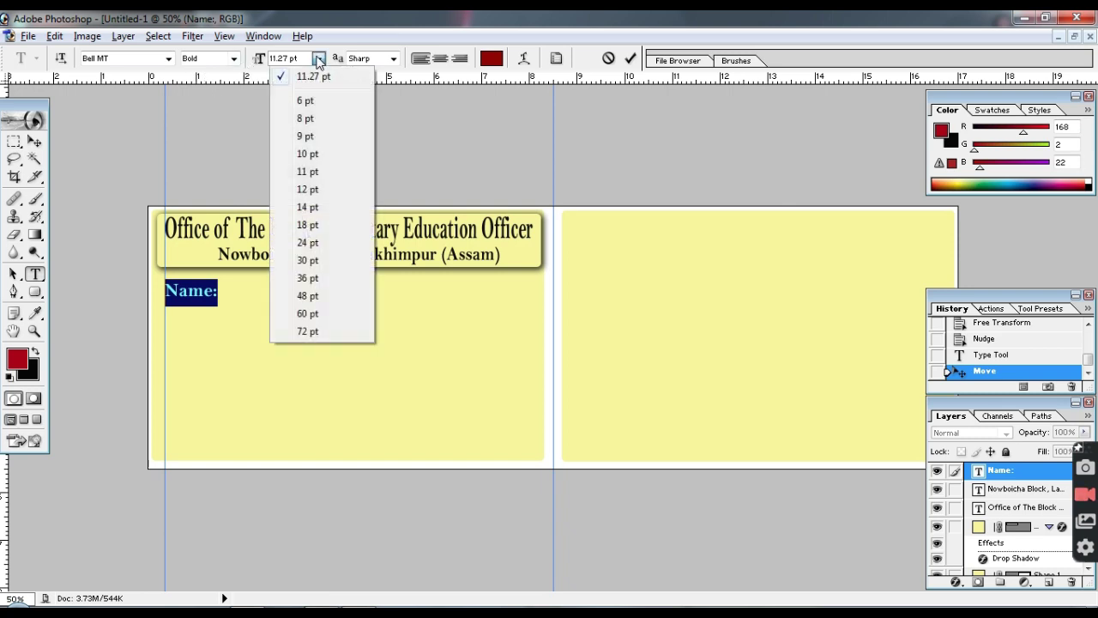
left_click(307, 207)
left_click(225, 292)
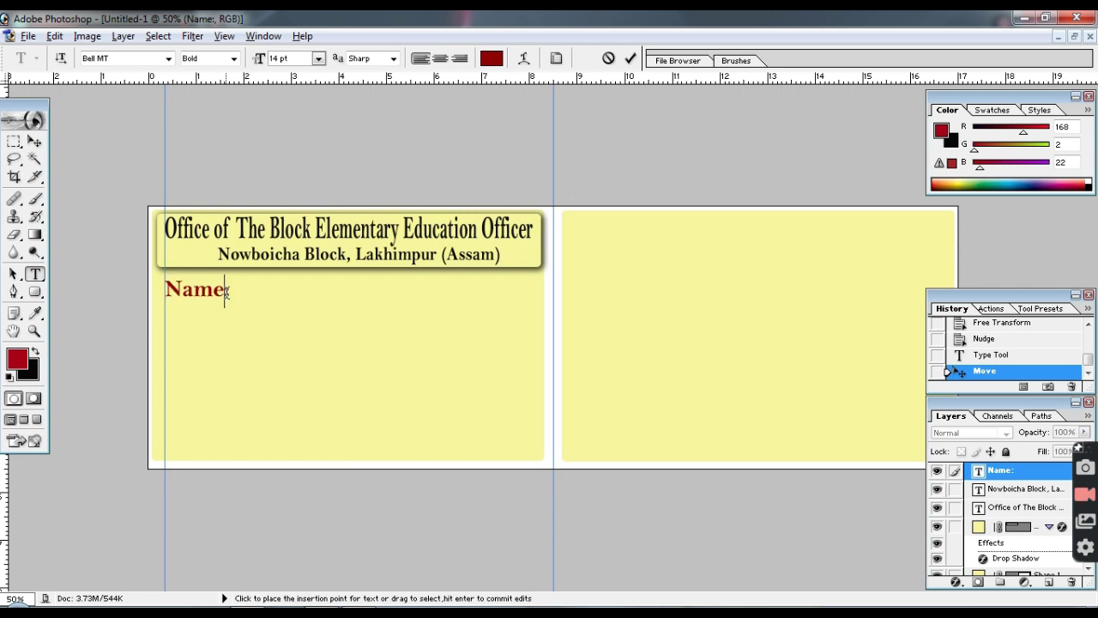
key("End")
key("ctrl+Return")
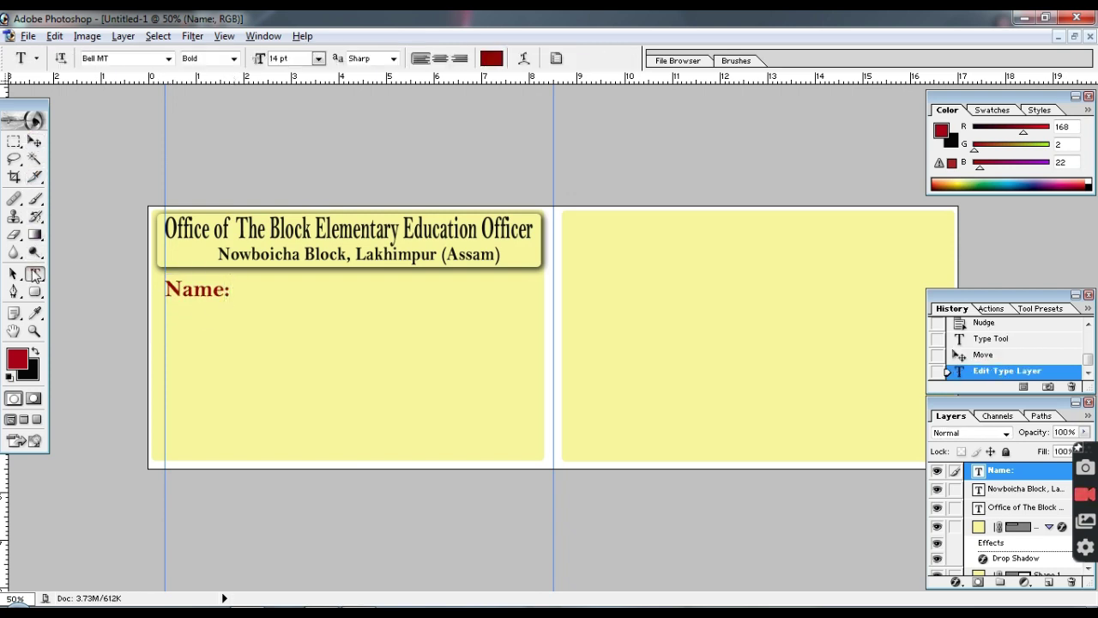
left_click(36, 143)
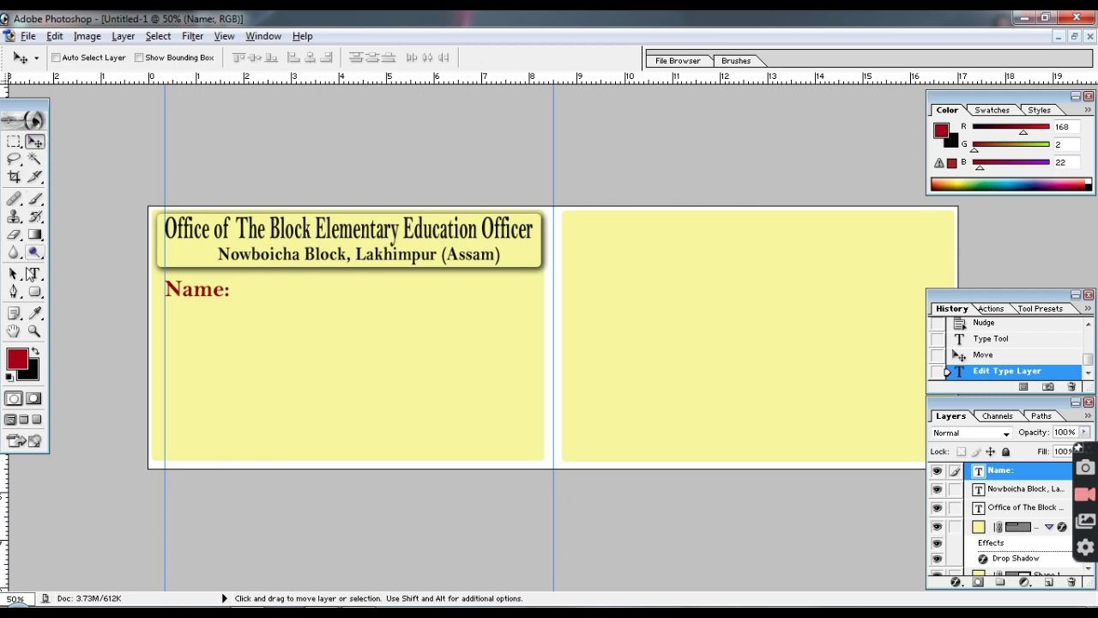
left_click(34, 274)
left_click(36, 275)
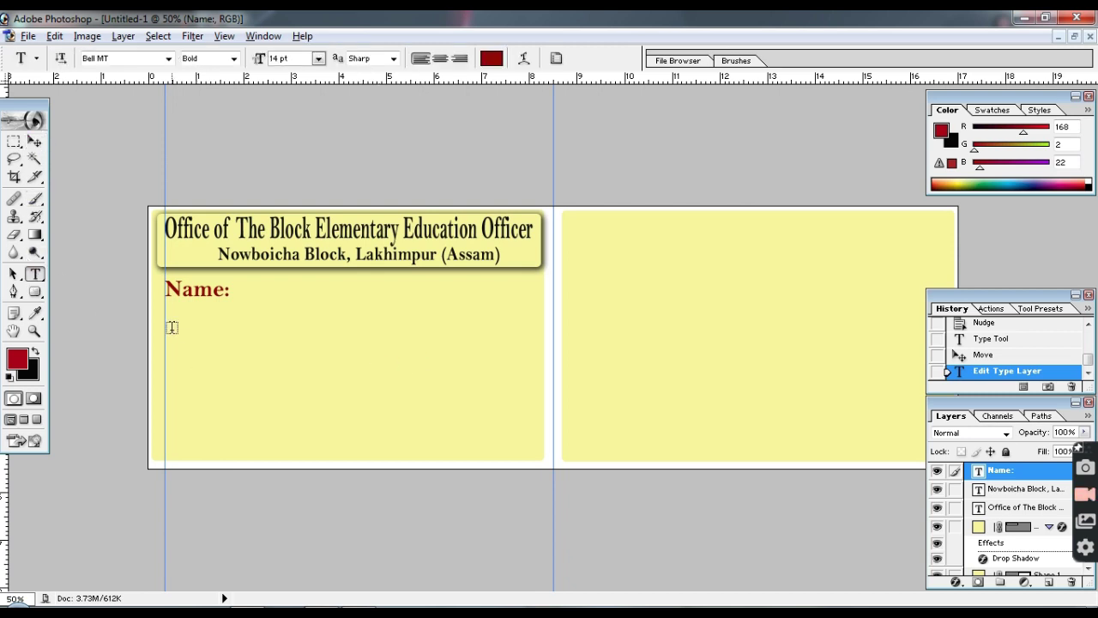
Step: Add a 'Designation:' label below Name:, aligned to the guide
left_click(172, 327)
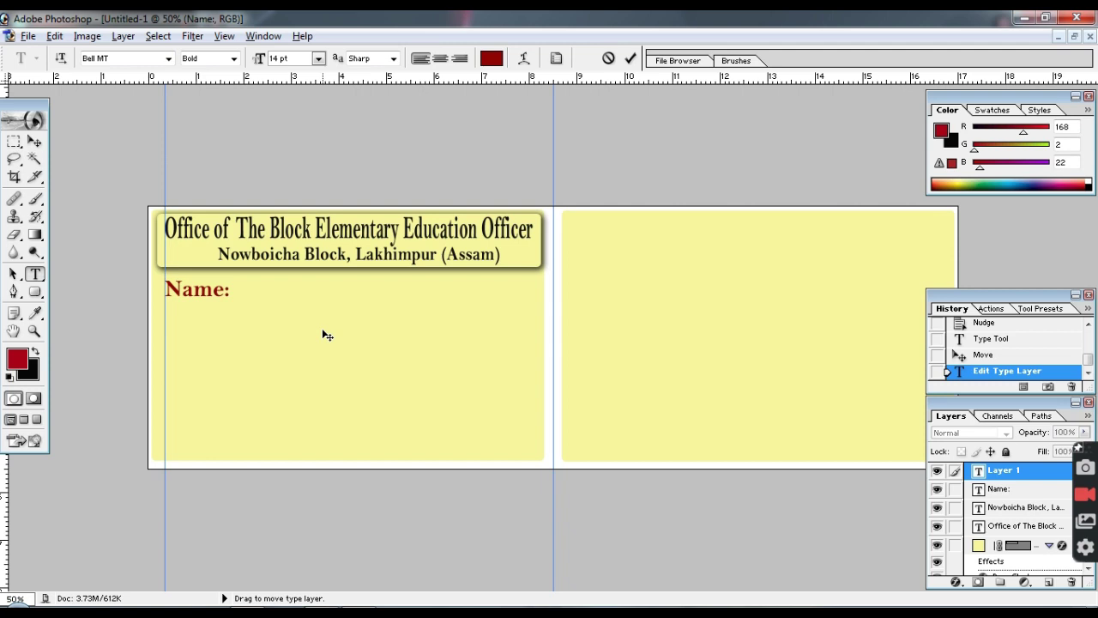
type("Designation:")
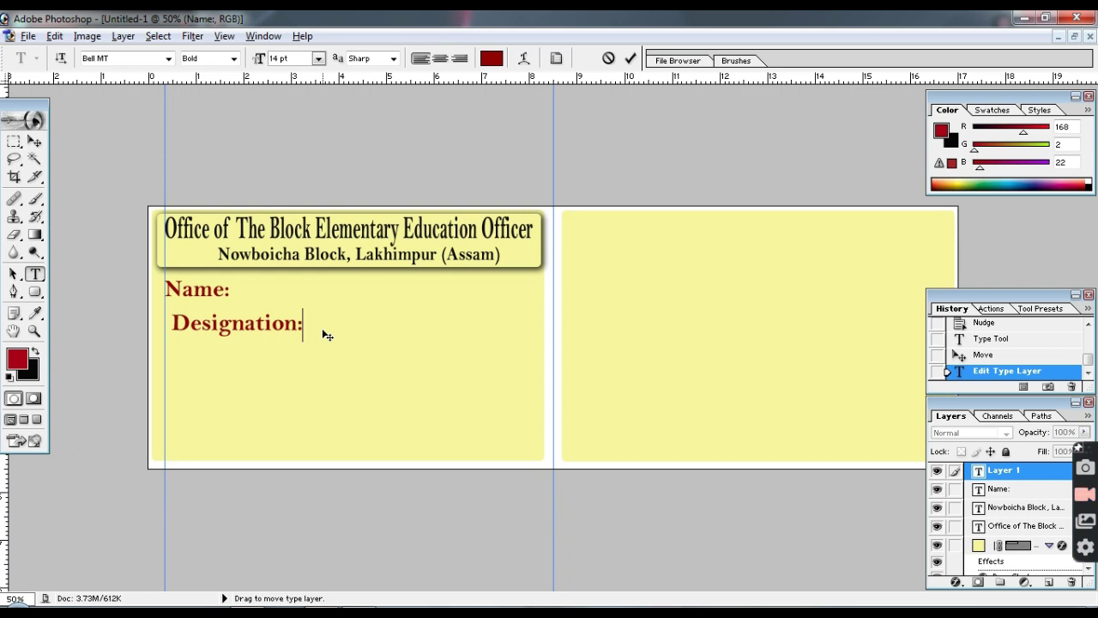
left_click(34, 141)
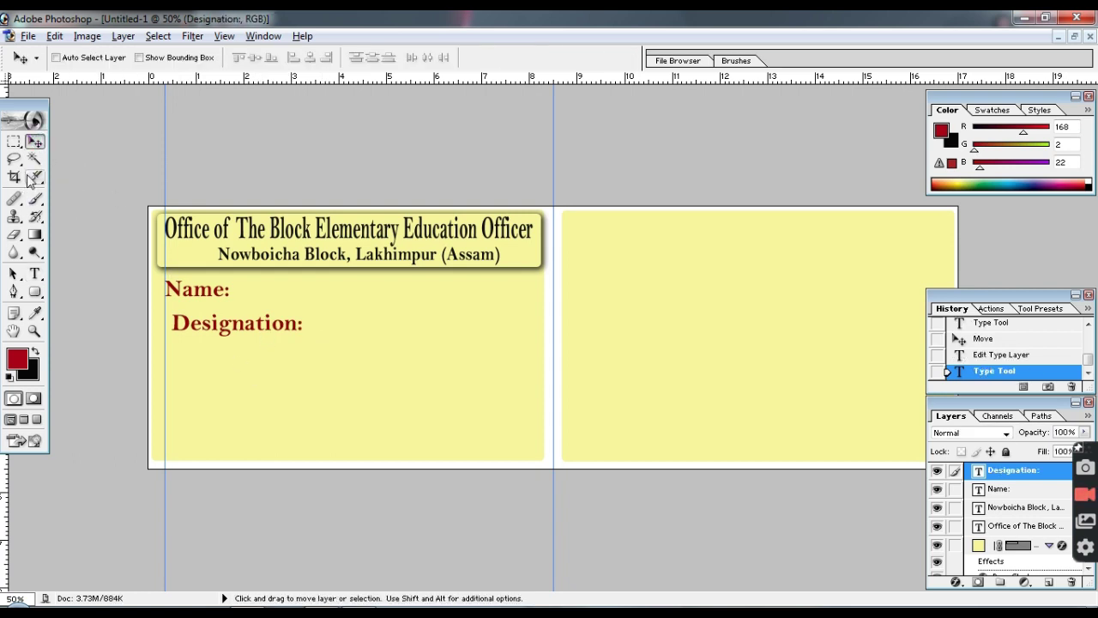
mouse_move(268, 332)
left_mouse_down()
mouse_move(249, 333)
mouse_move(254, 326)
left_mouse_up()
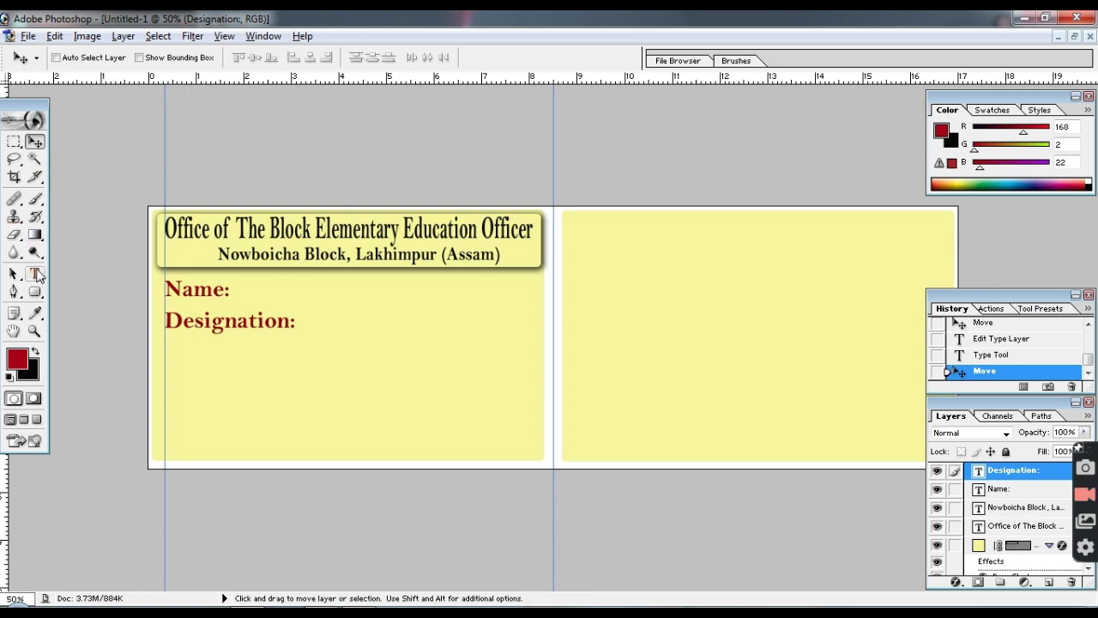
Step: Add 'D.O.B:' and 'Son Of:' labels beneath, left-aligned under Designation:
left_click(34, 272)
left_click(170, 348)
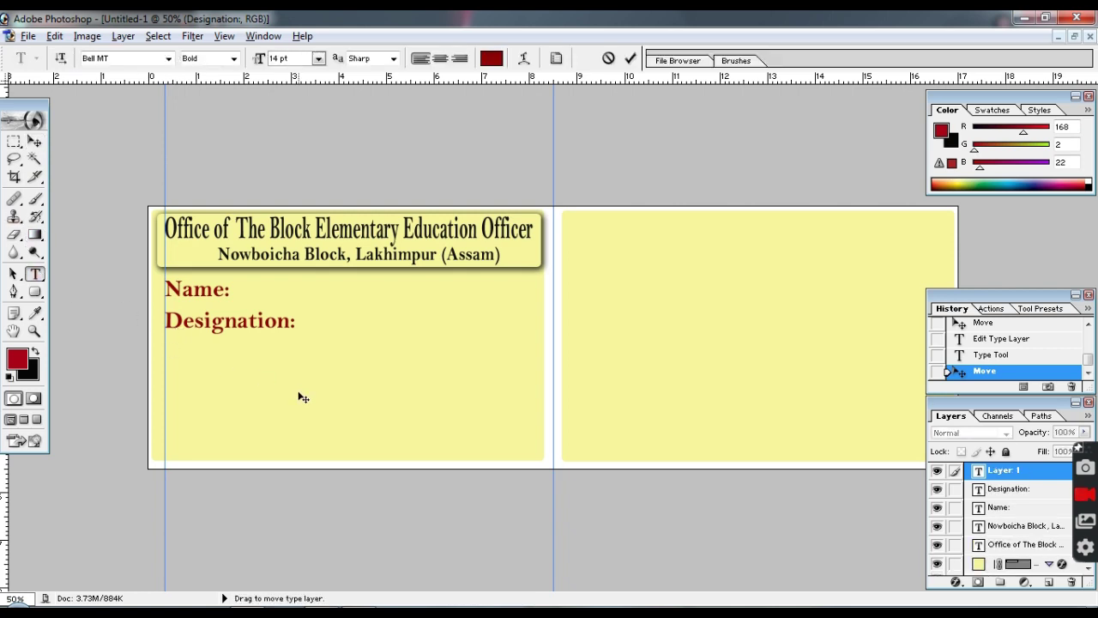
type("D.O.")
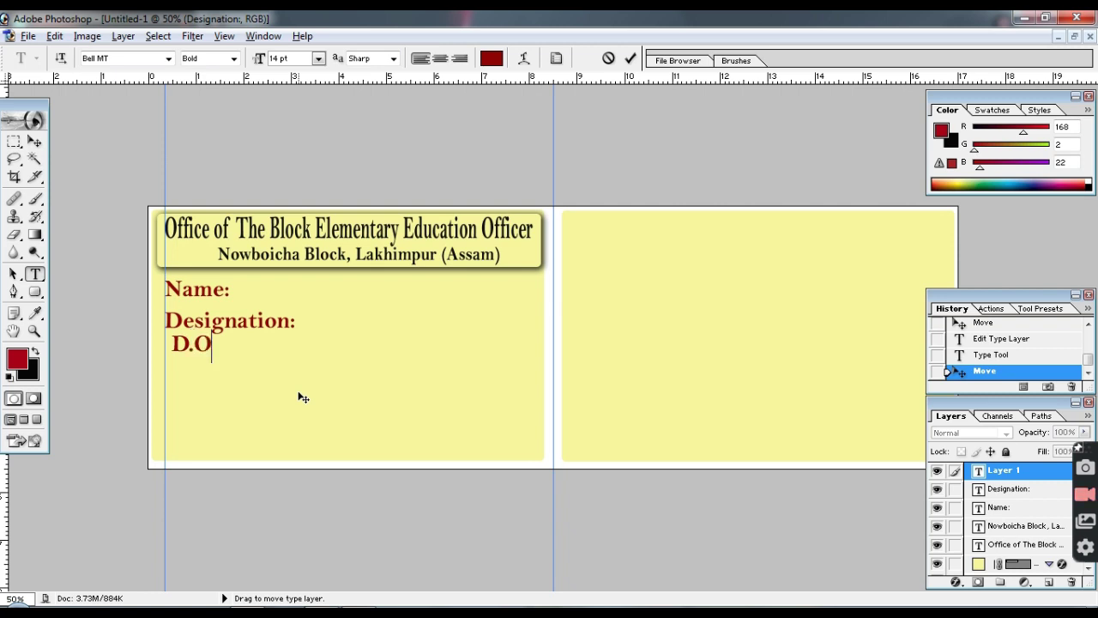
type("B:")
left_click(34, 141)
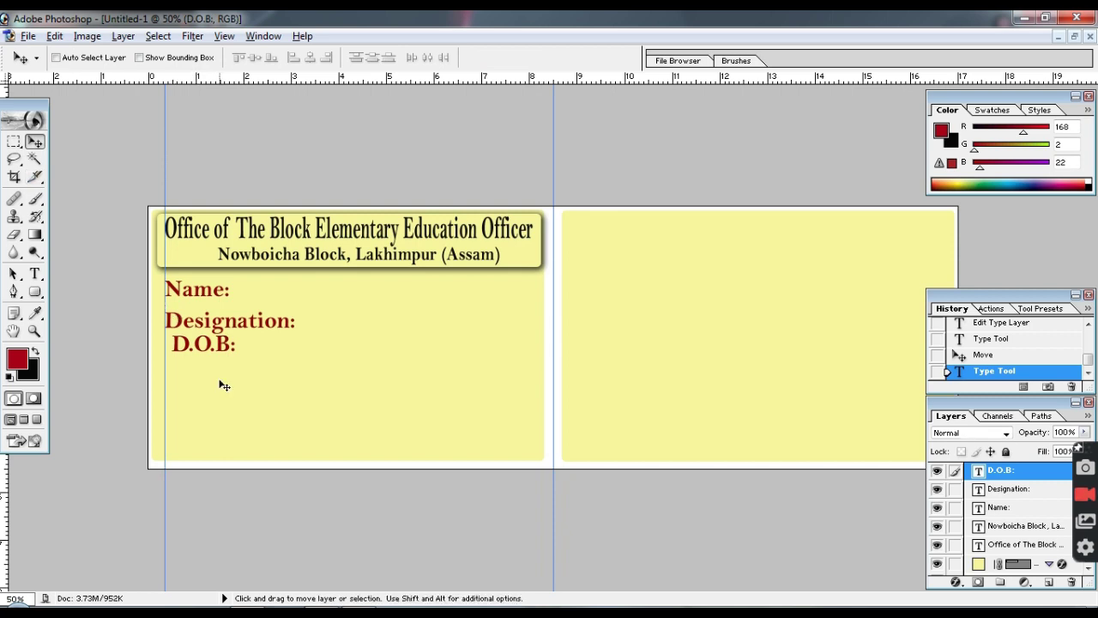
left_click_drag(229, 350, 217, 351)
left_click(35, 274)
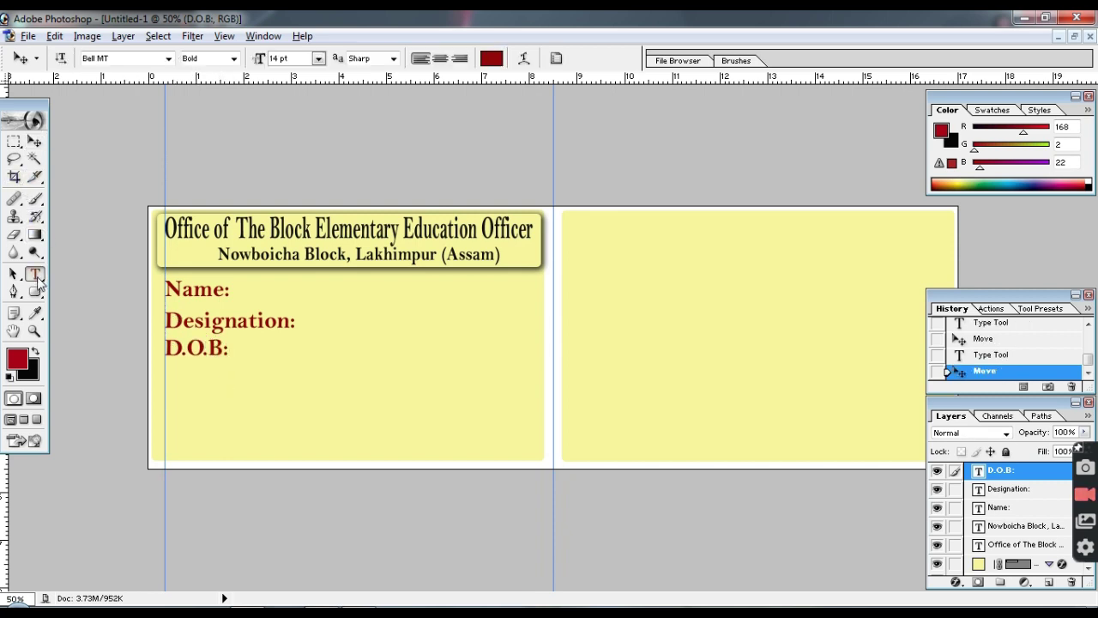
left_click(176, 375)
type("Son ")
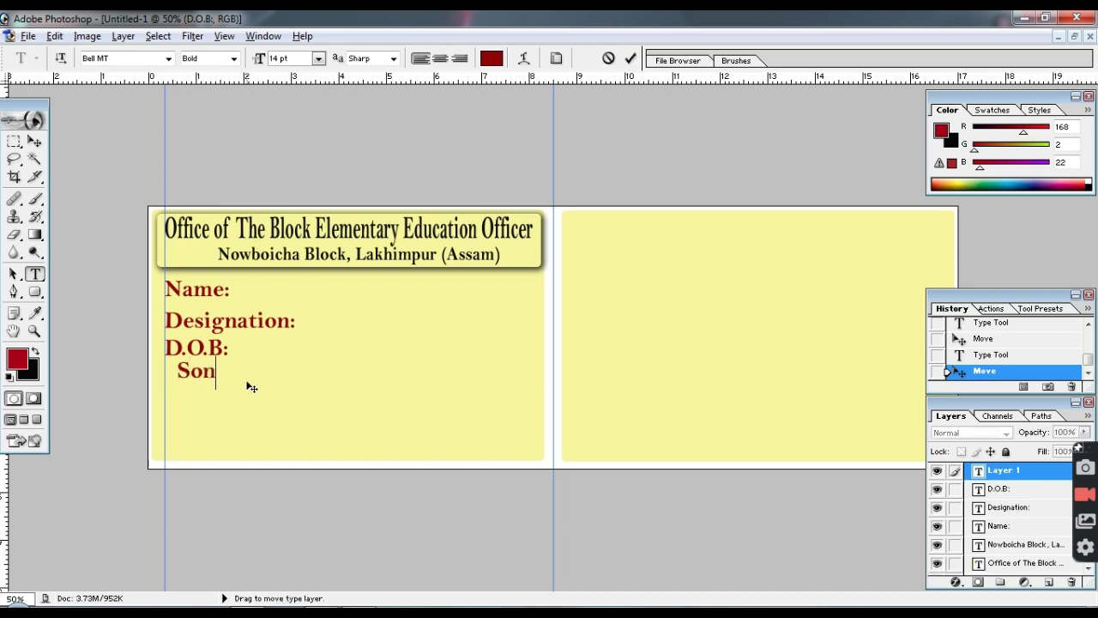
type("Of:")
left_click(34, 141)
left_click_drag(243, 378, 231, 382)
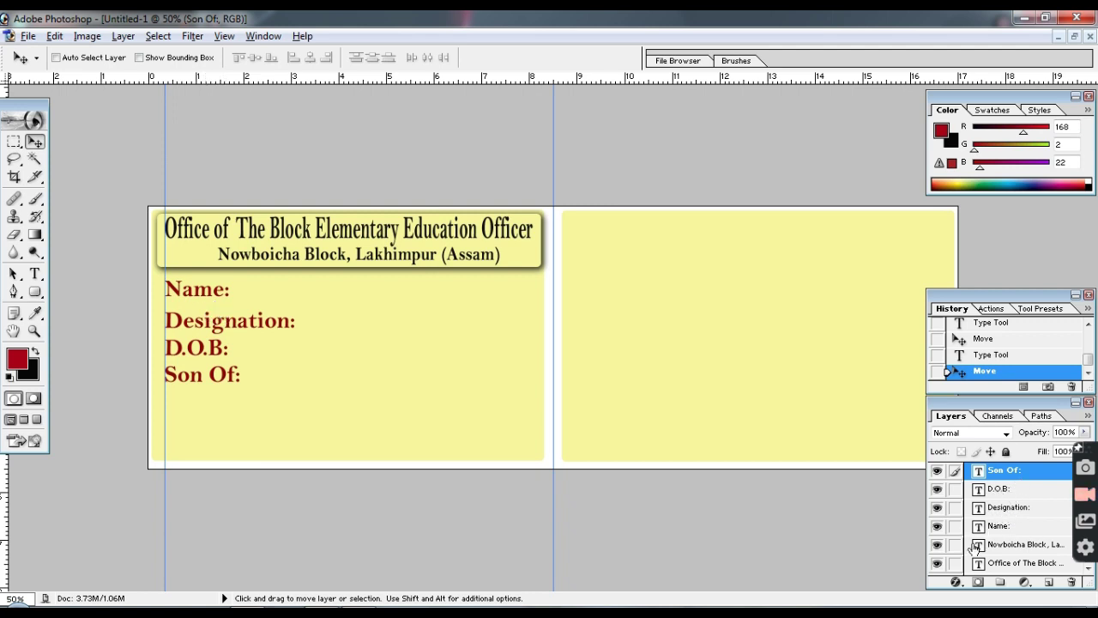
Step: Nudge the Designation:, D.O.B: and Son Of: layers to even the spacing under Name:
left_click(1010, 509)
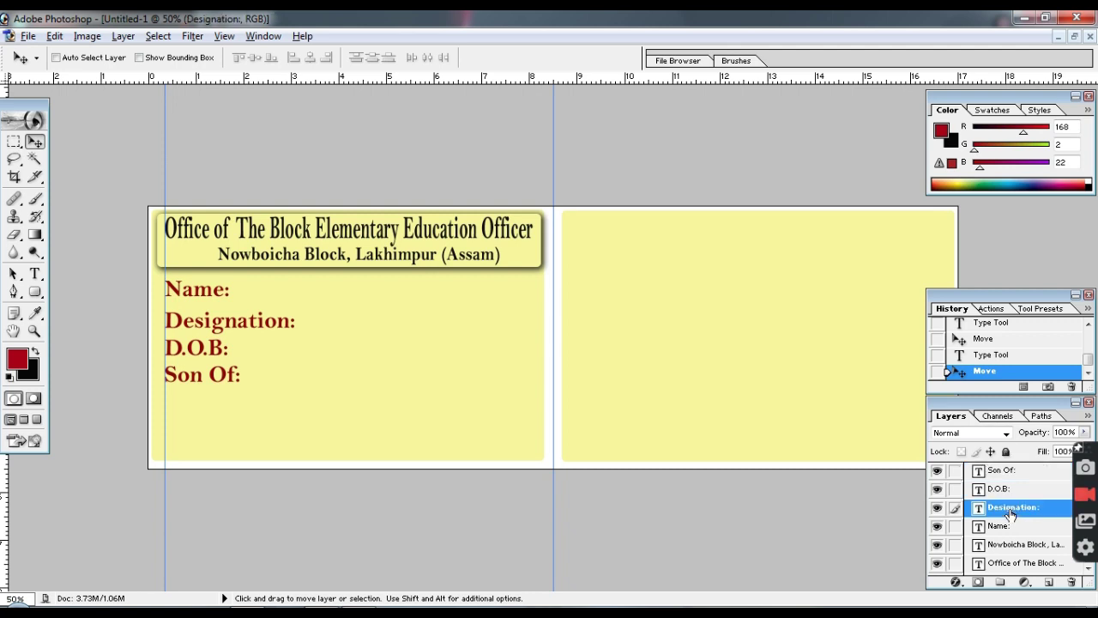
key("Up")
key("Up")
key("Up")
key("Up")
key("Up")
key("Up")
key("Up")
key("Up")
key("Up")
key("Up")
key("Up")
key("Up")
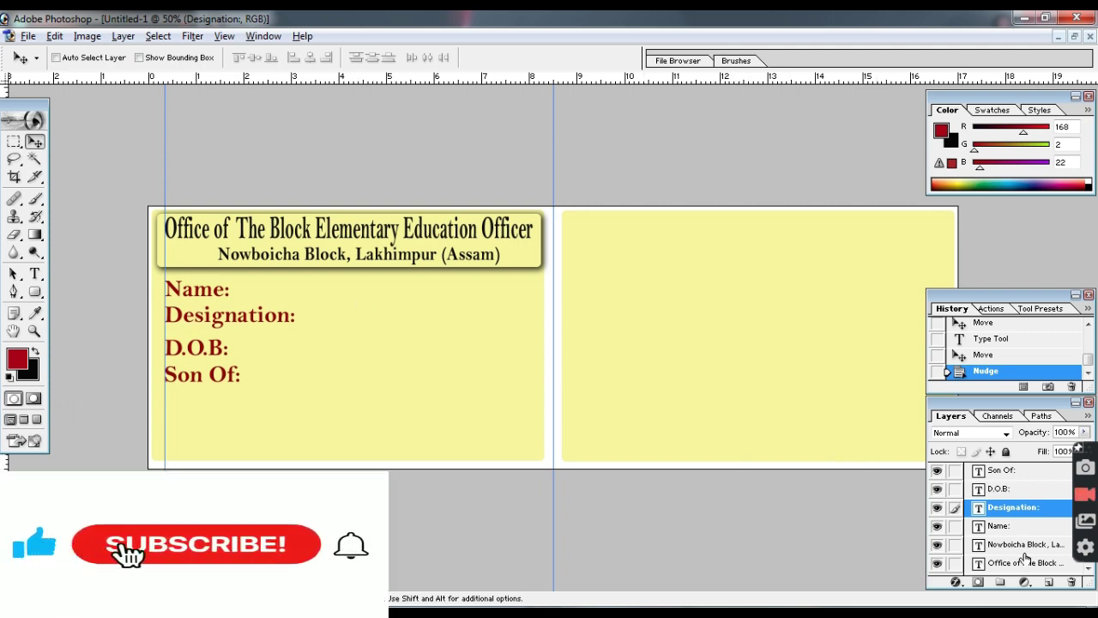
left_click(999, 493)
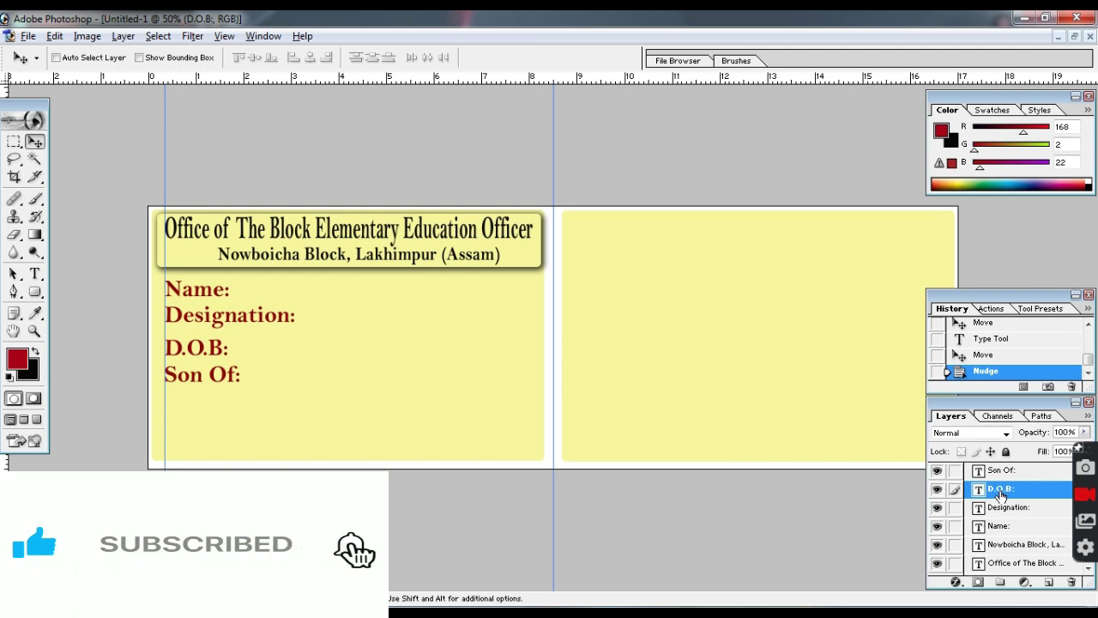
key("Up")
key("Up")
key("Up")
key("Up")
key("Up")
key("Up")
key("Up")
key("Up")
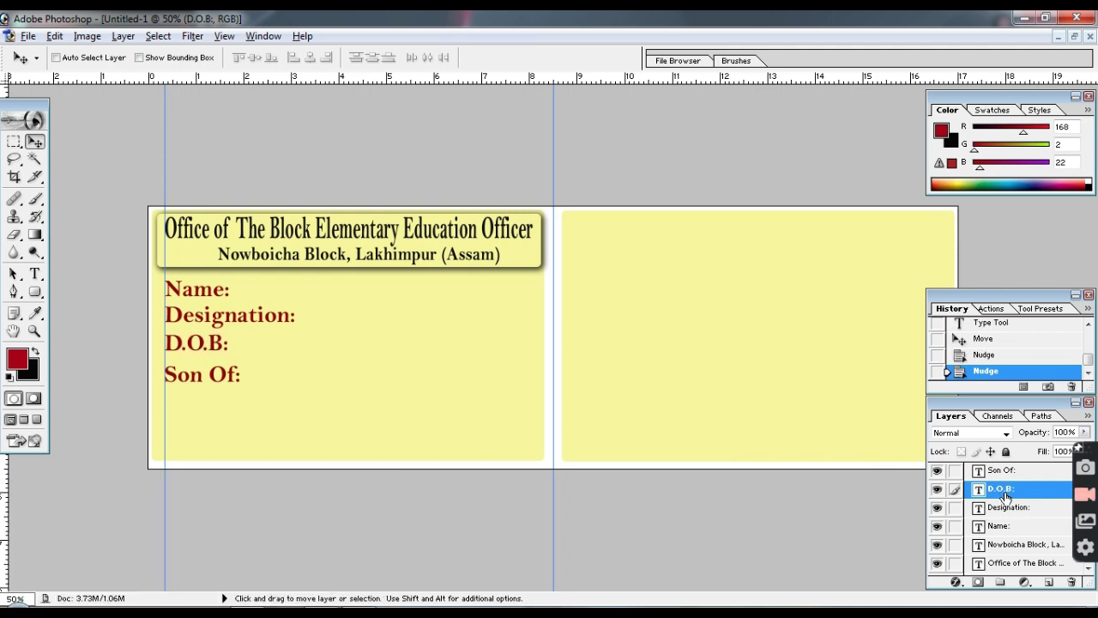
left_click(1005, 476)
key("Up")
key("Up")
key("Up")
key("Up")
key("Up")
key("Up")
key("Up")
key("Up")
key("Up")
key("Up")
key("Up")
key("Up")
key("Down")
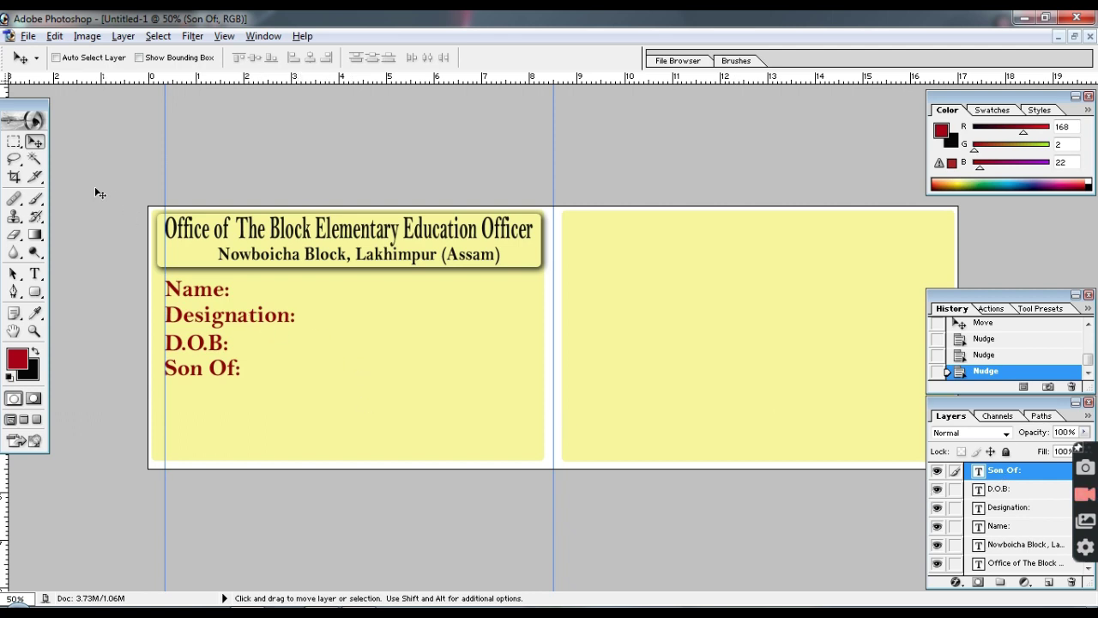
Step: Enter the holder's name after Name: and 'XYZ' after Designation:
left_click(34, 273)
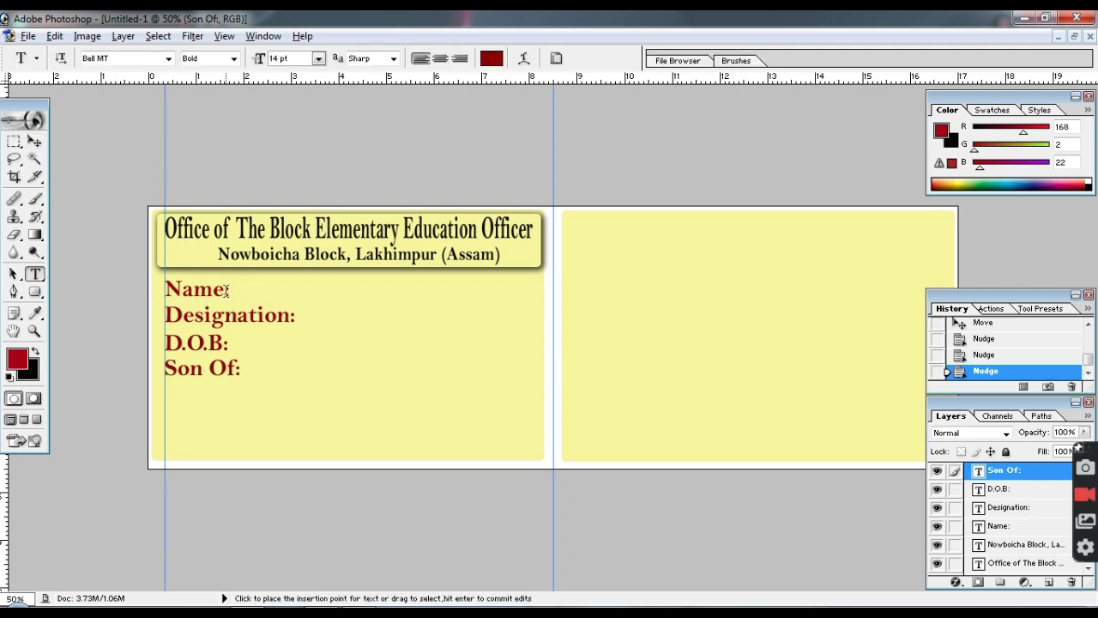
left_click(225, 290)
key("Right")
key("Right")
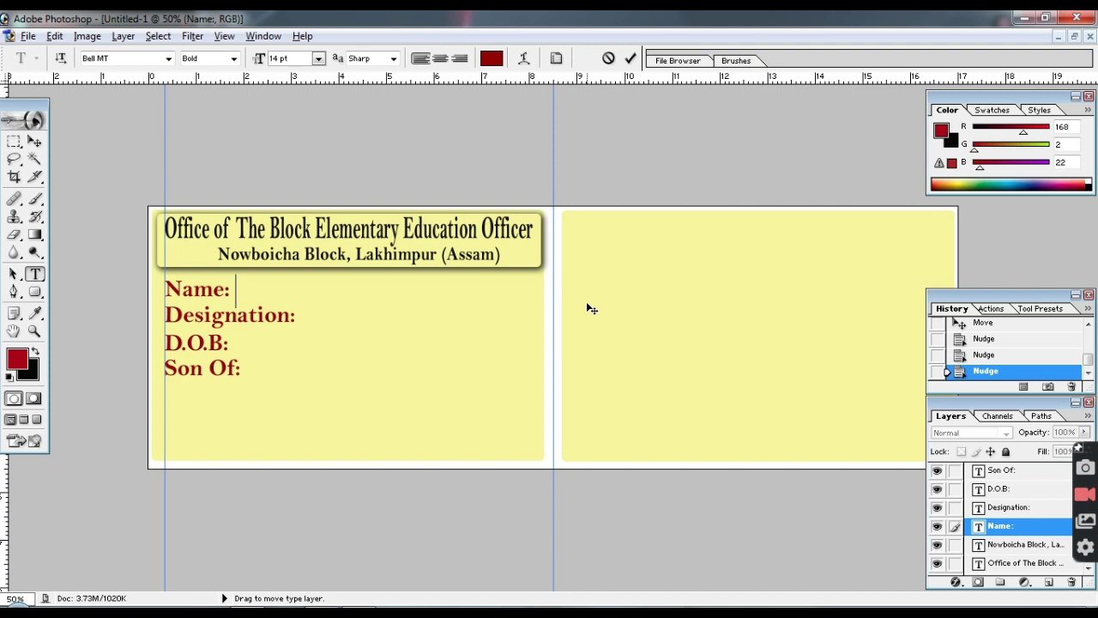
type("A")
type("binash Baruah")
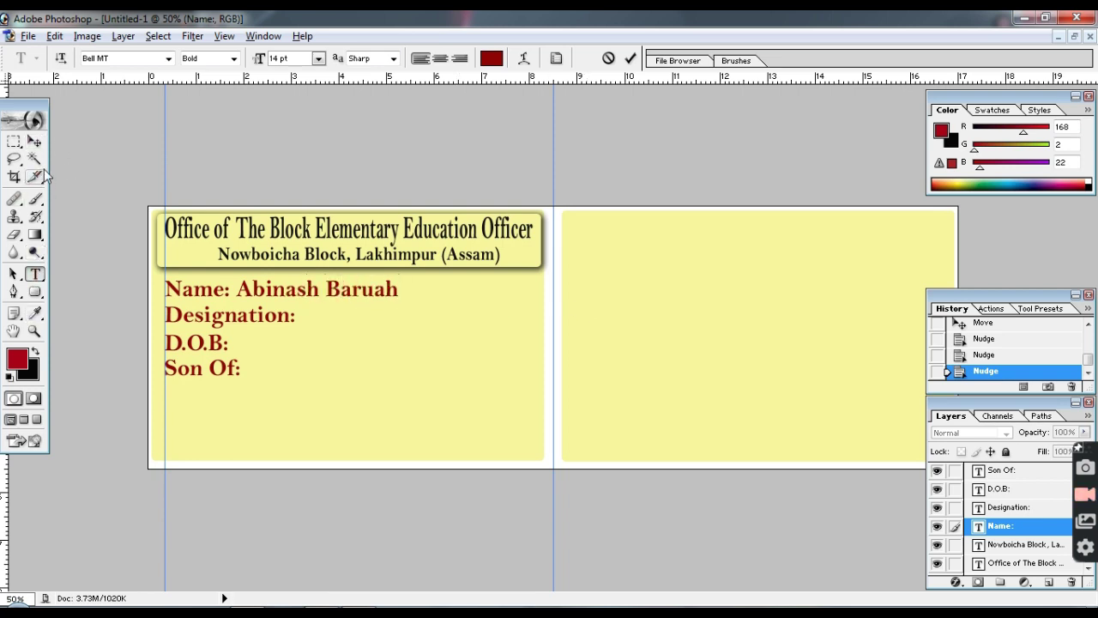
left_click(35, 141)
left_click(34, 274)
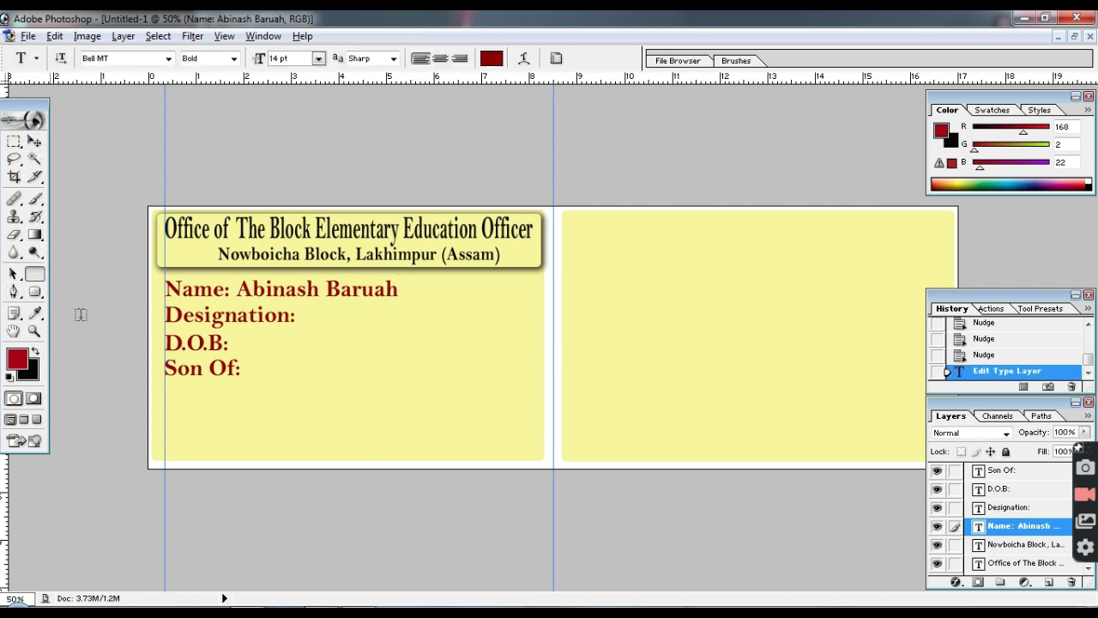
left_click(296, 315)
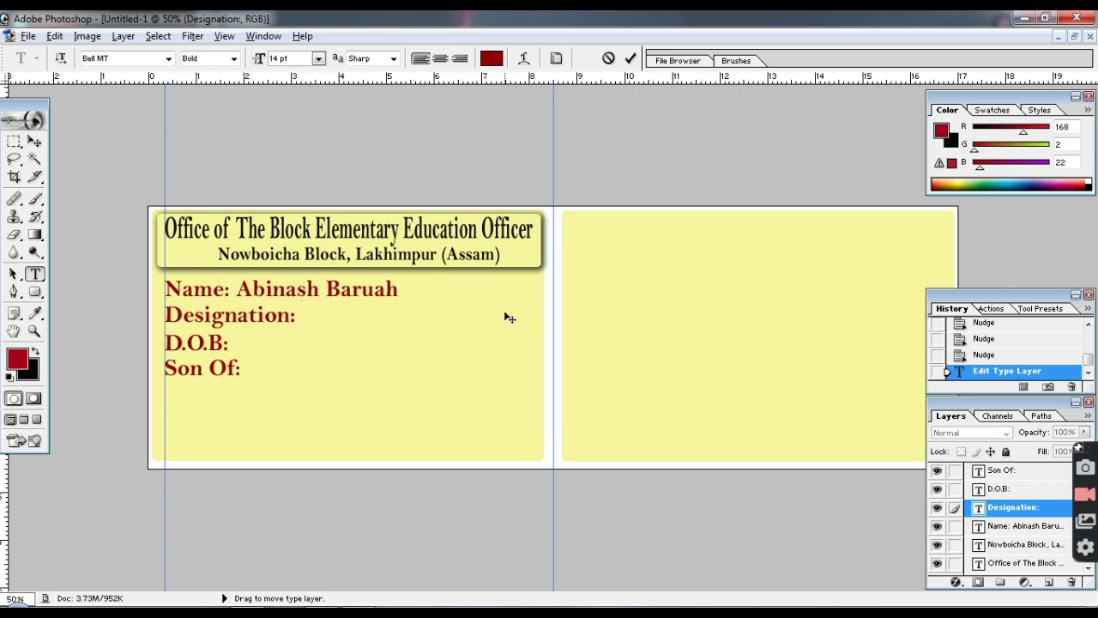
type("XYZ")
left_click(35, 141)
Step: Enter '02/02/2021' after D.O.B: and 'ABC' after Son Of:
left_click(34, 273)
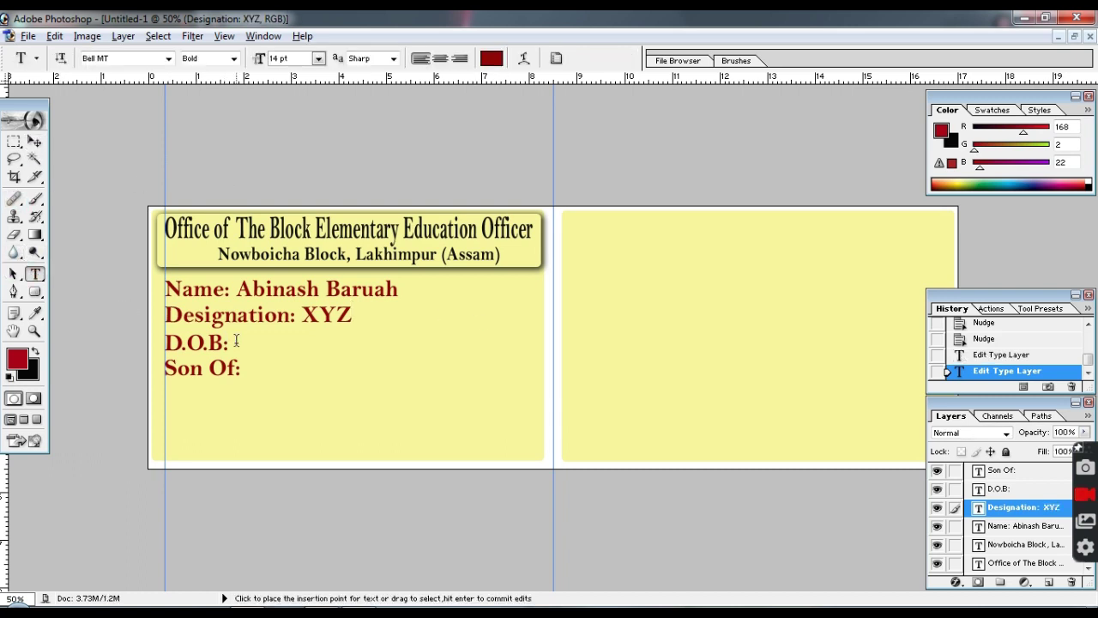
left_click(245, 341)
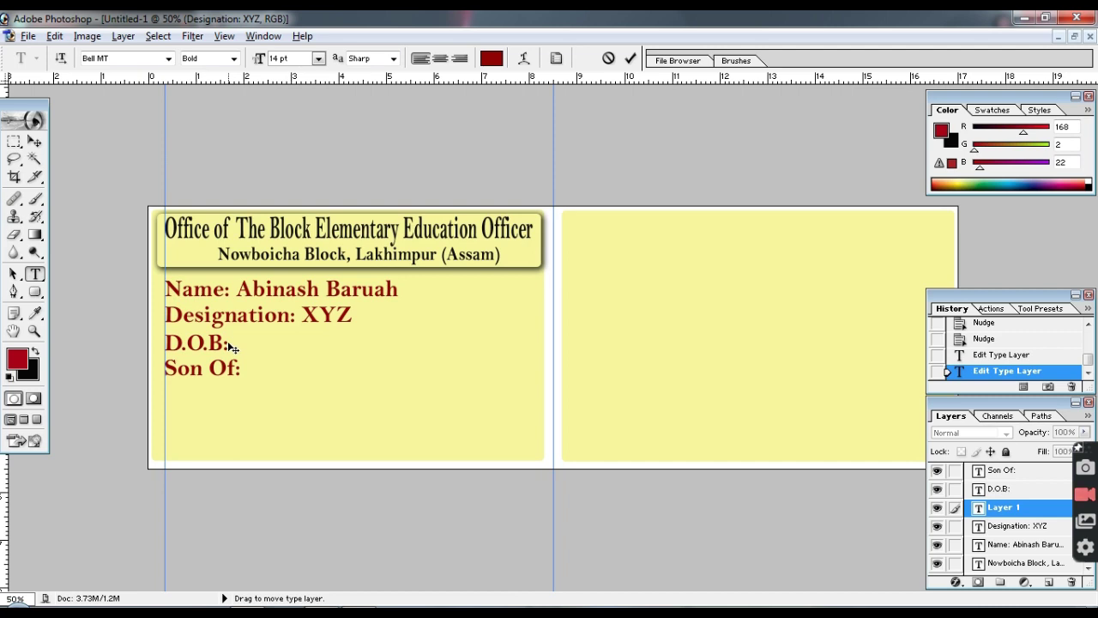
left_click(34, 141)
left_click(35, 274)
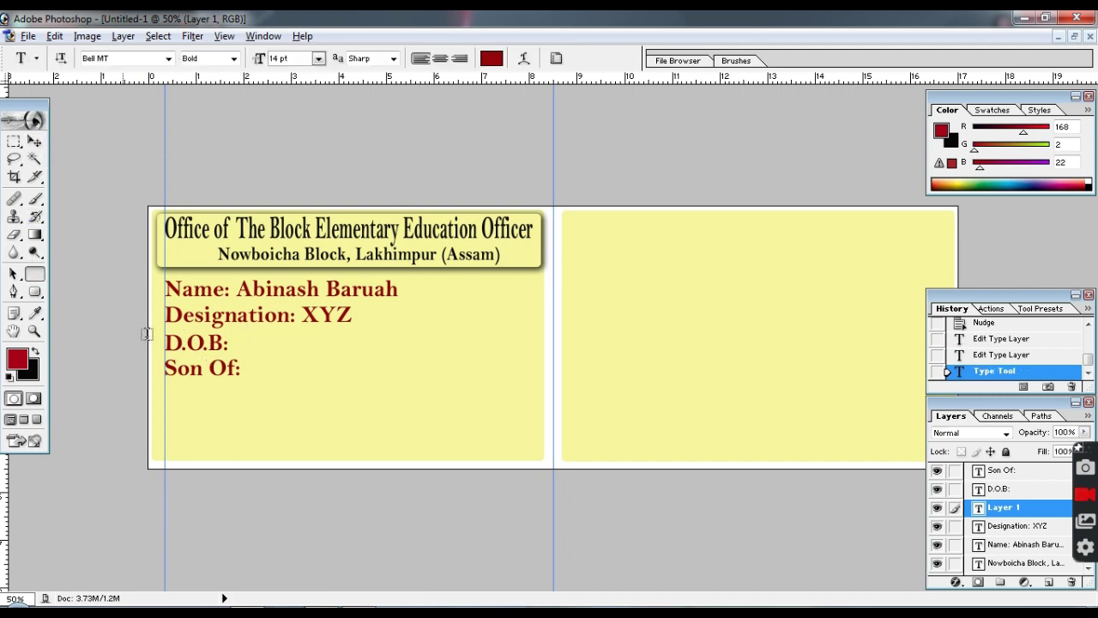
left_click(211, 343)
key("End")
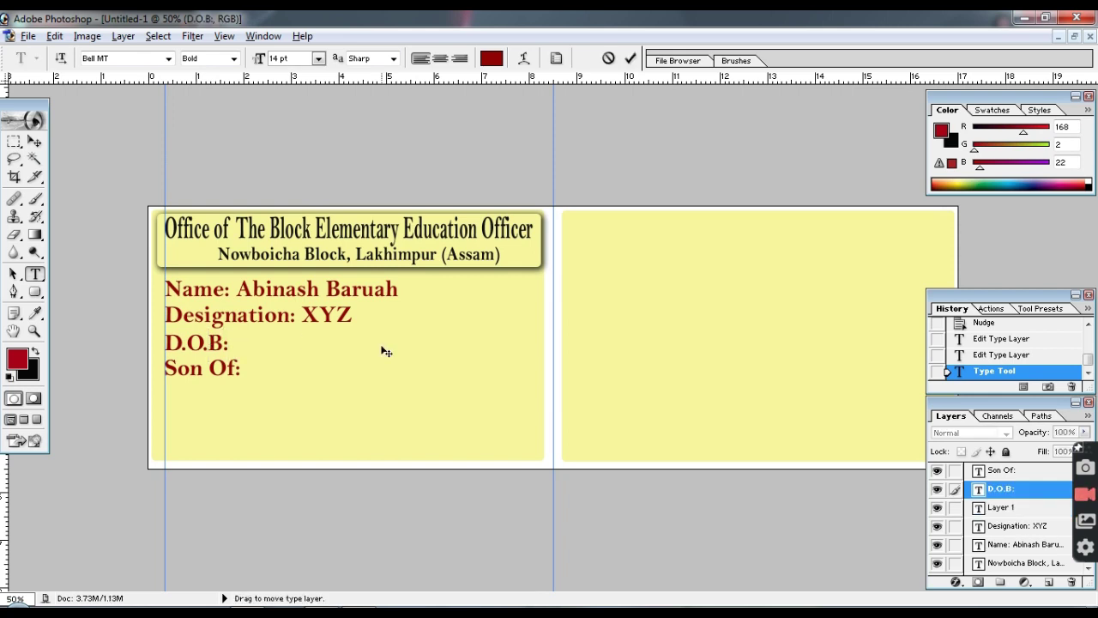
type("02/02/2021")
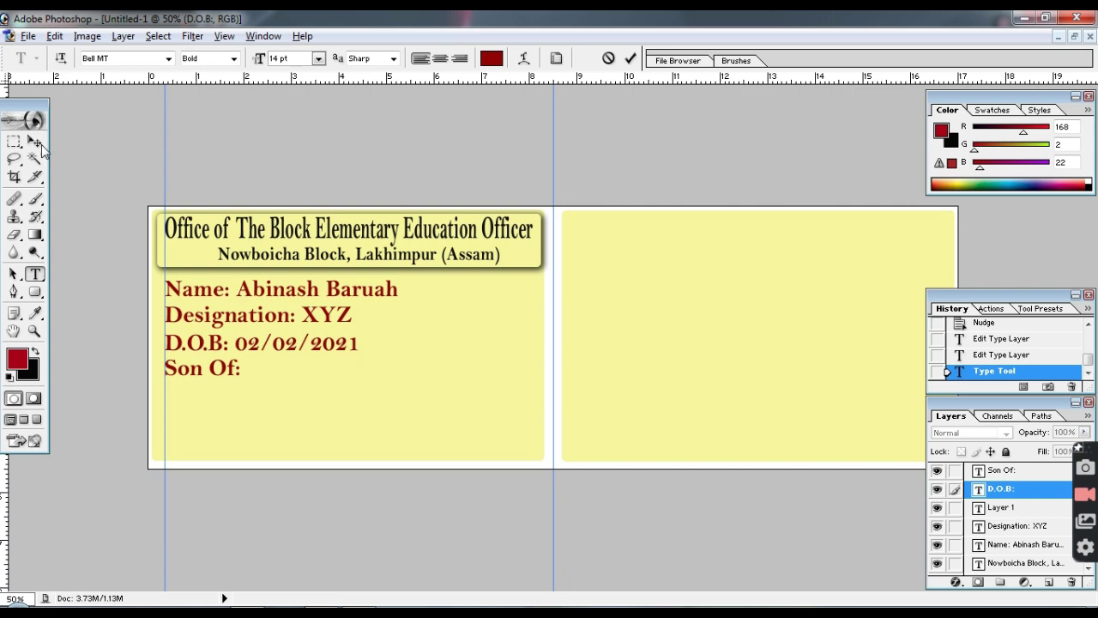
left_click(34, 142)
left_click(34, 272)
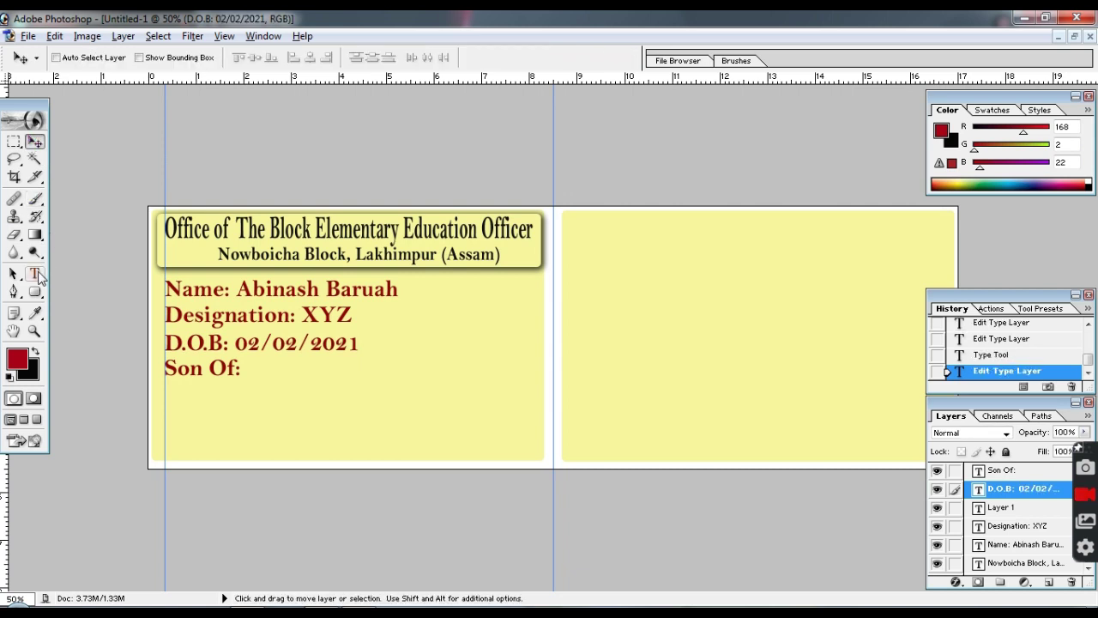
left_click(241, 371)
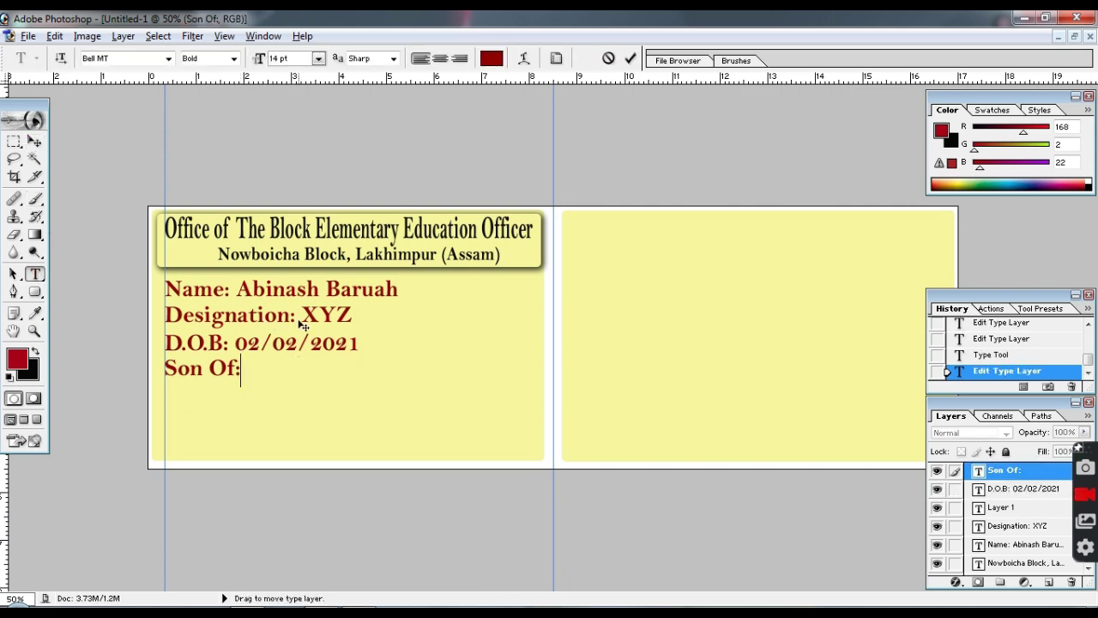
type(" AB")
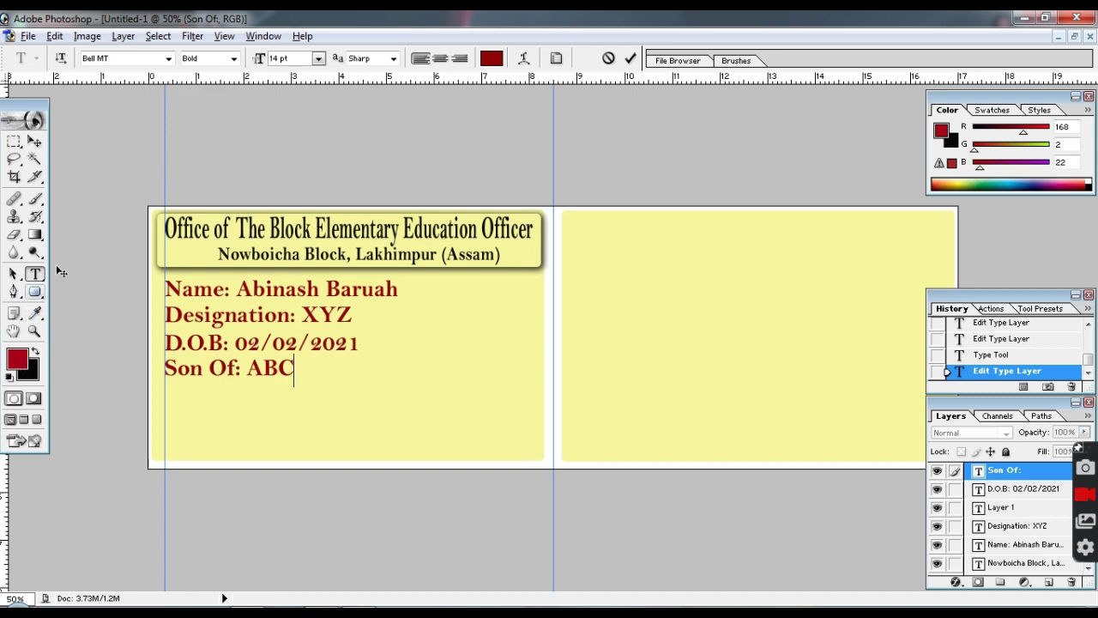
left_click(35, 291)
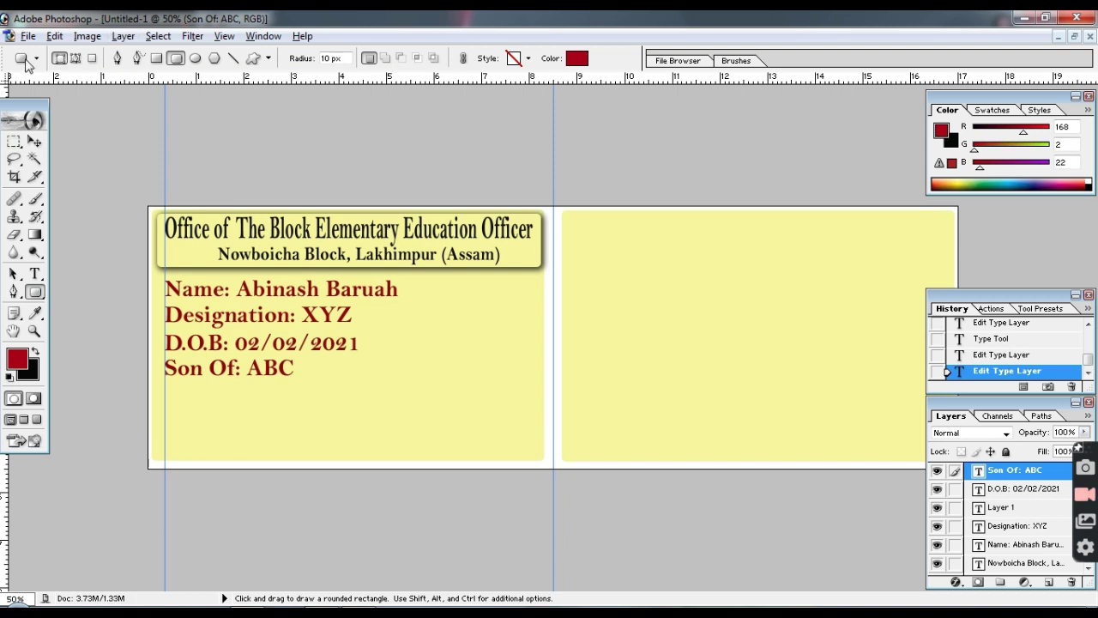
left_click(156, 57)
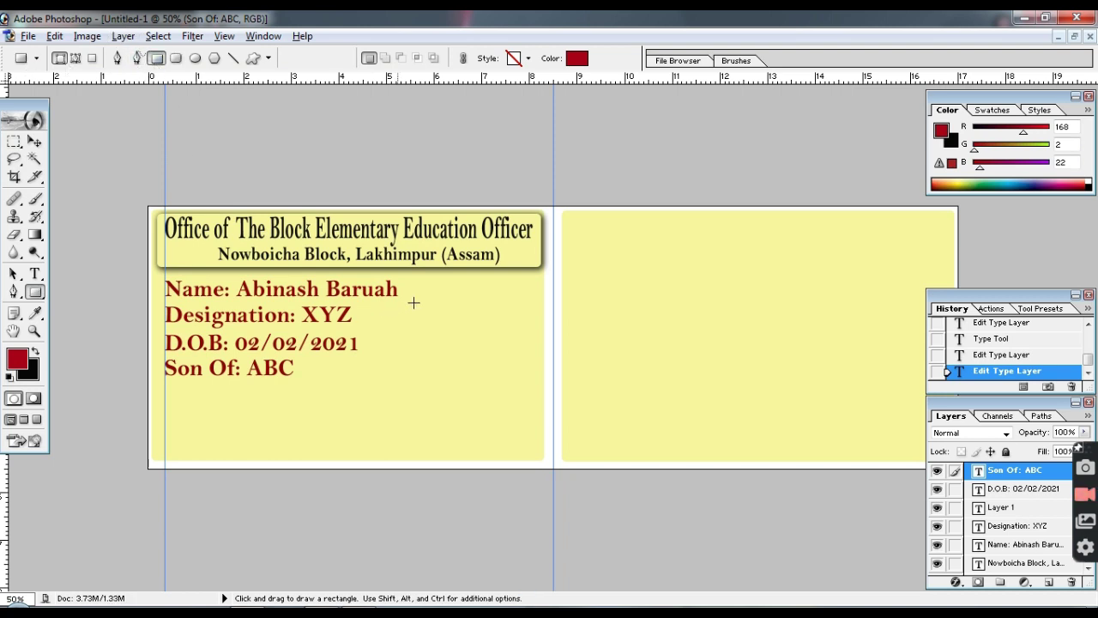
Step: Draw a near-white rectangular photo box to the right of the holder details
left_click_drag(418, 282, 513, 374)
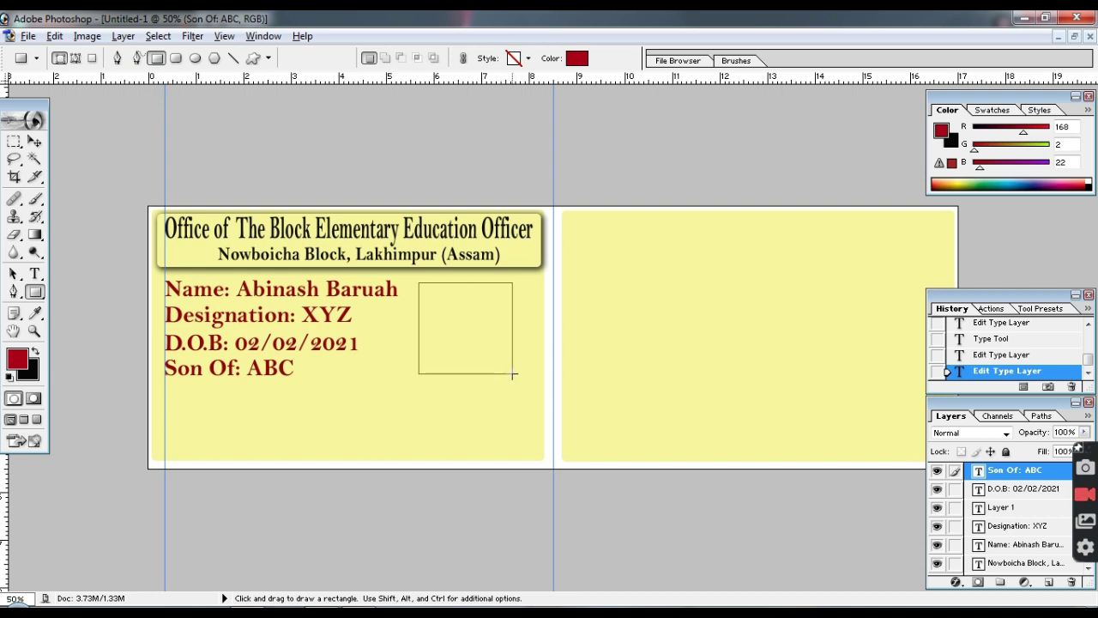
left_click_drag(513, 374, 513, 374)
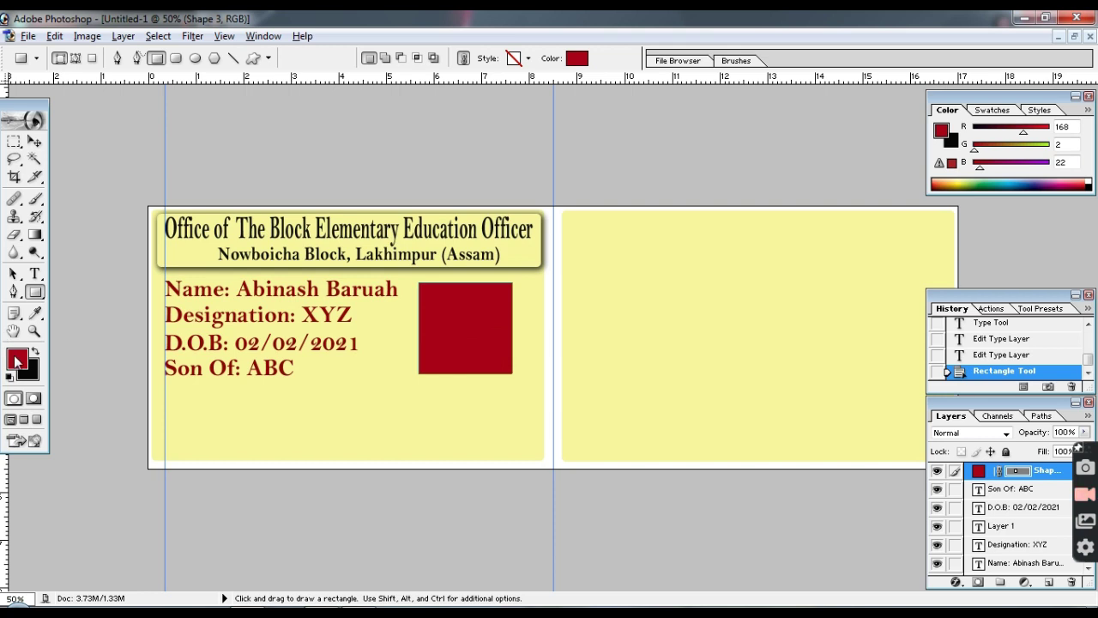
left_click(585, 59)
left_click_drag(651, 257, 588, 216)
left_click(935, 203)
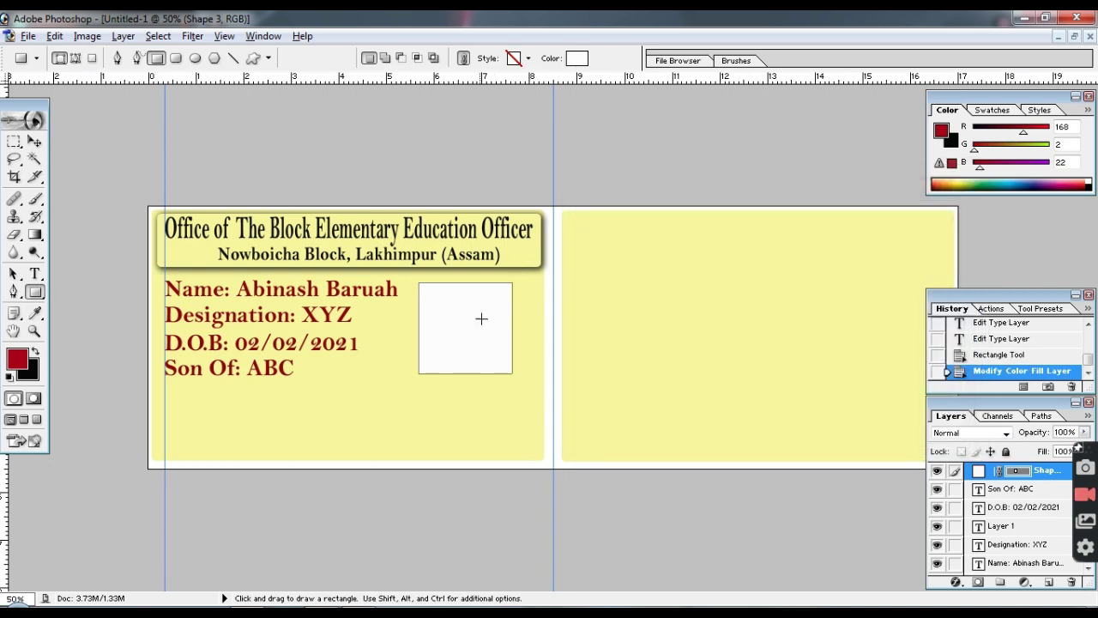
left_click(35, 140)
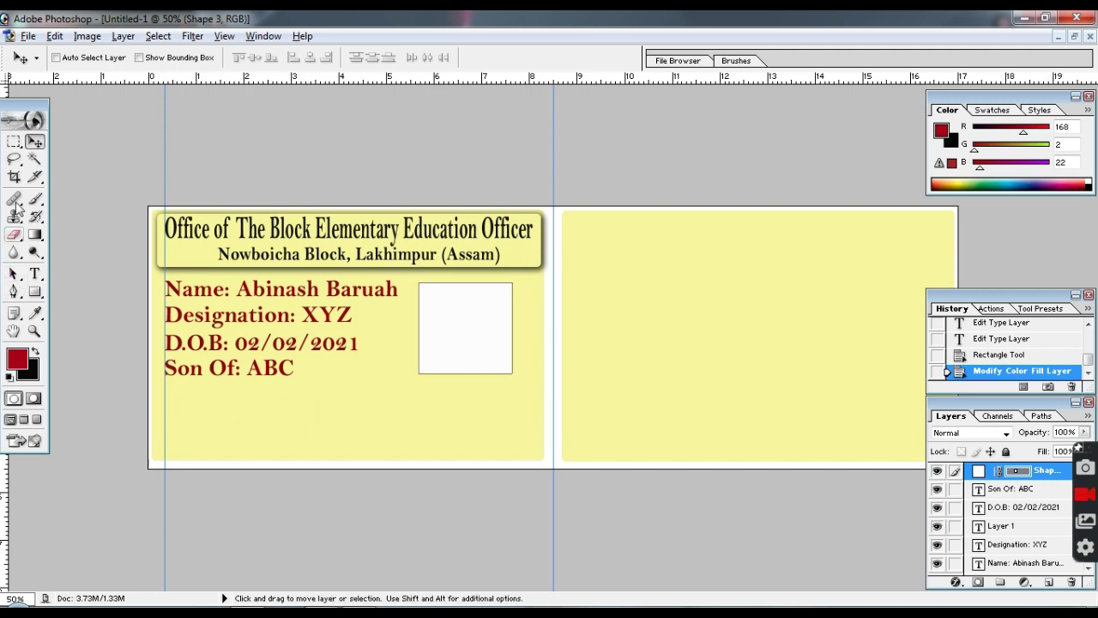
Step: Set the foreground colour to near-white FBFBFB (251, 251, 251)
left_click(35, 292)
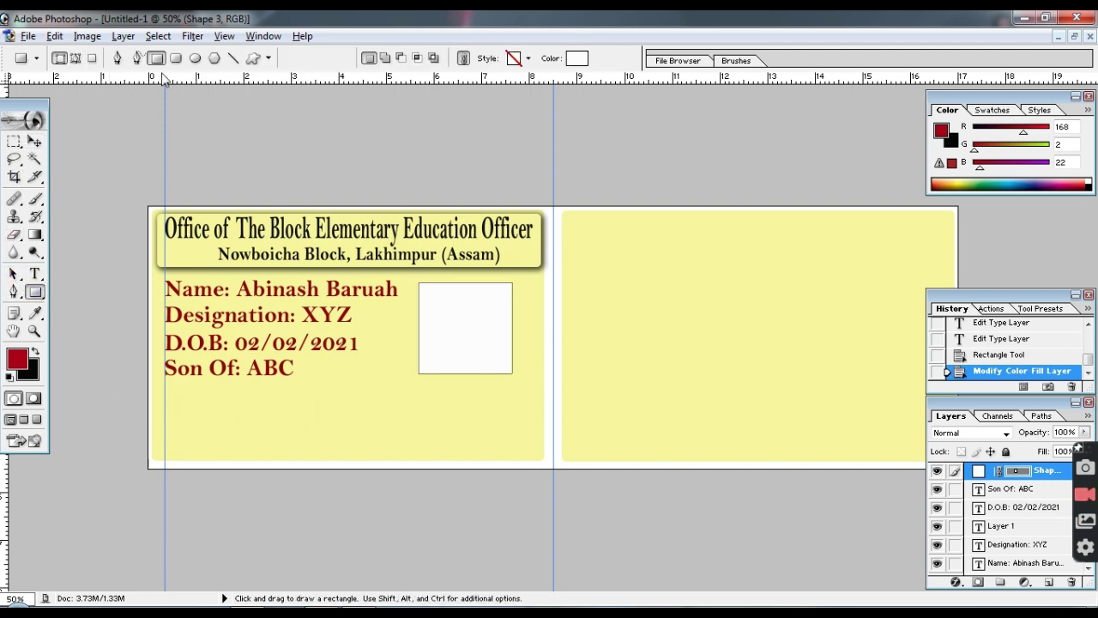
left_click(34, 313)
left_click(18, 359)
left_click_drag(686, 302, 589, 218)
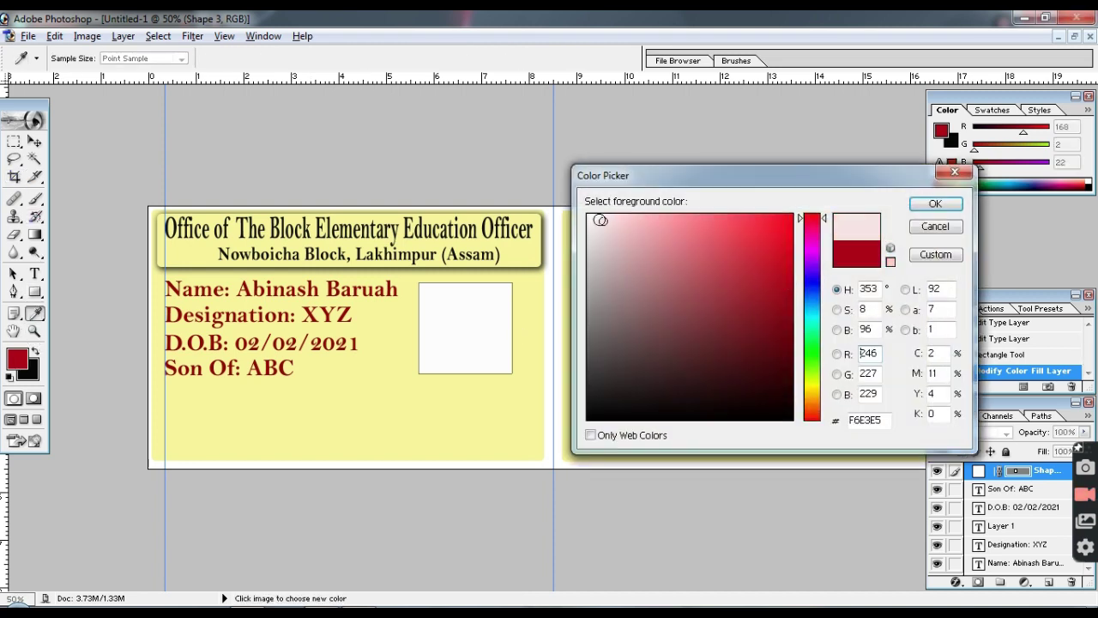
left_click(943, 207)
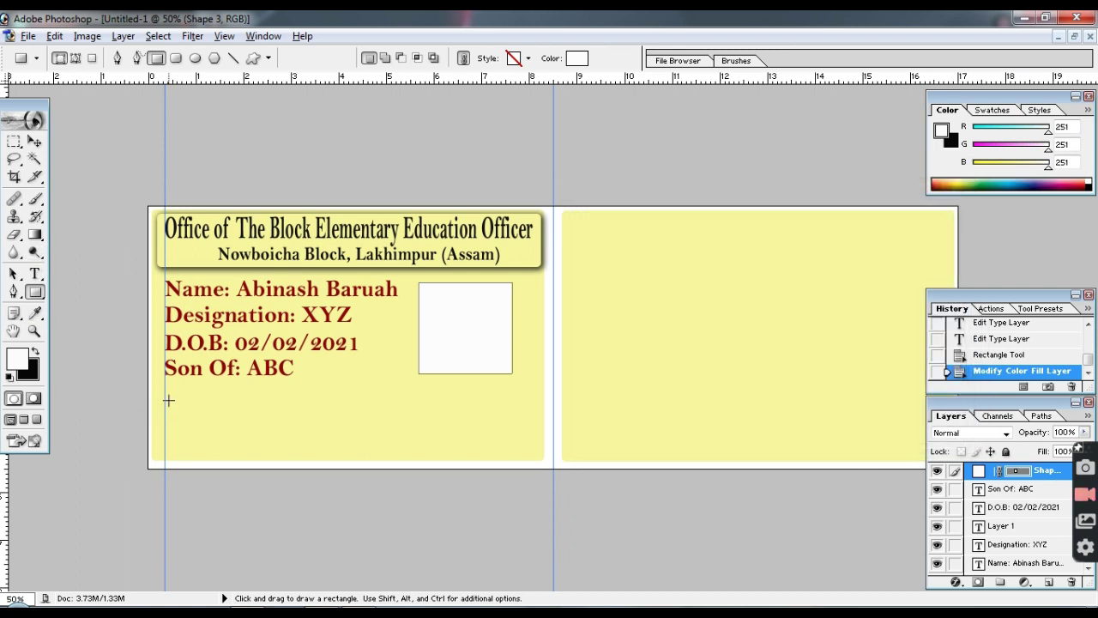
Step: Draw a near-white box below the details, duplicate it to the right and enlarge the copy
left_click_drag(169, 400, 323, 444)
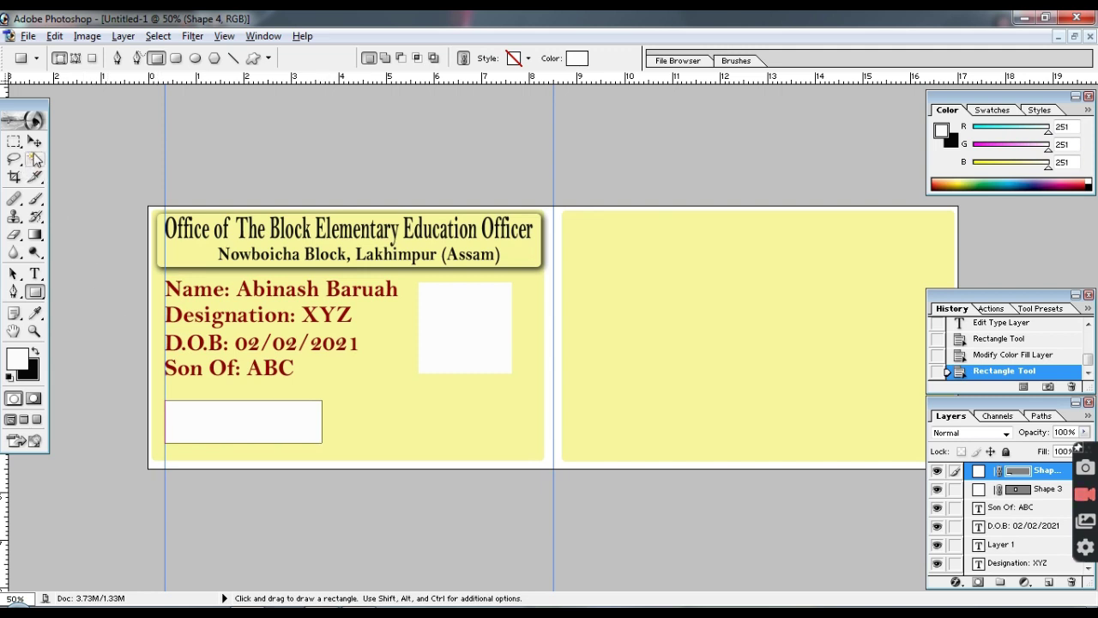
left_click(34, 141)
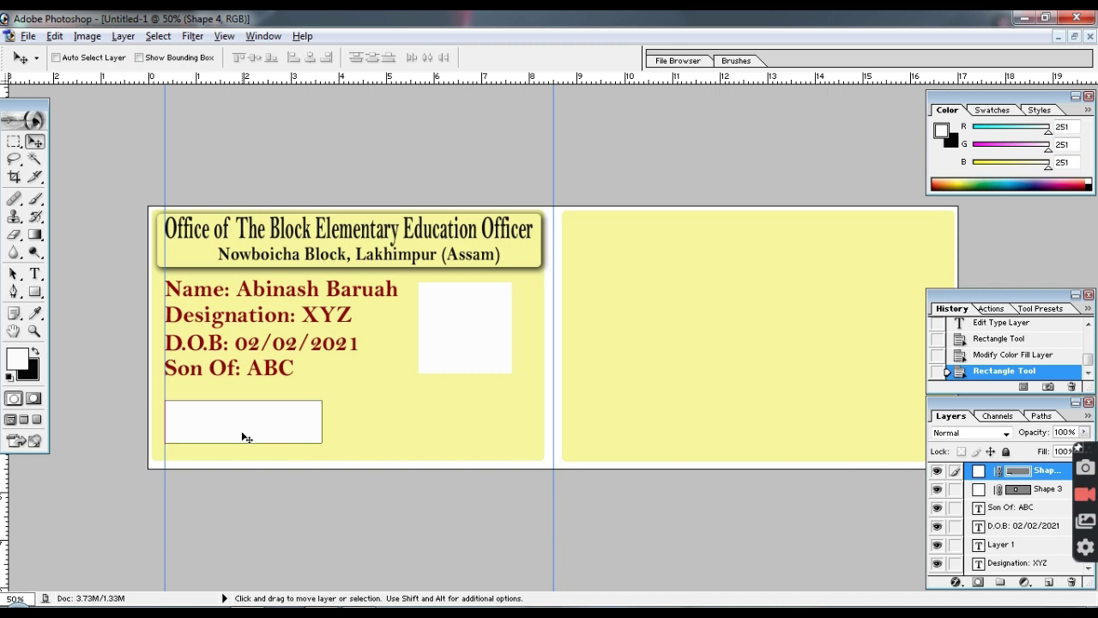
mouse_move(244, 438)
left_mouse_down()
mouse_move(439, 435)
mouse_move(420, 437)
left_mouse_up()
key("ctrl+t")
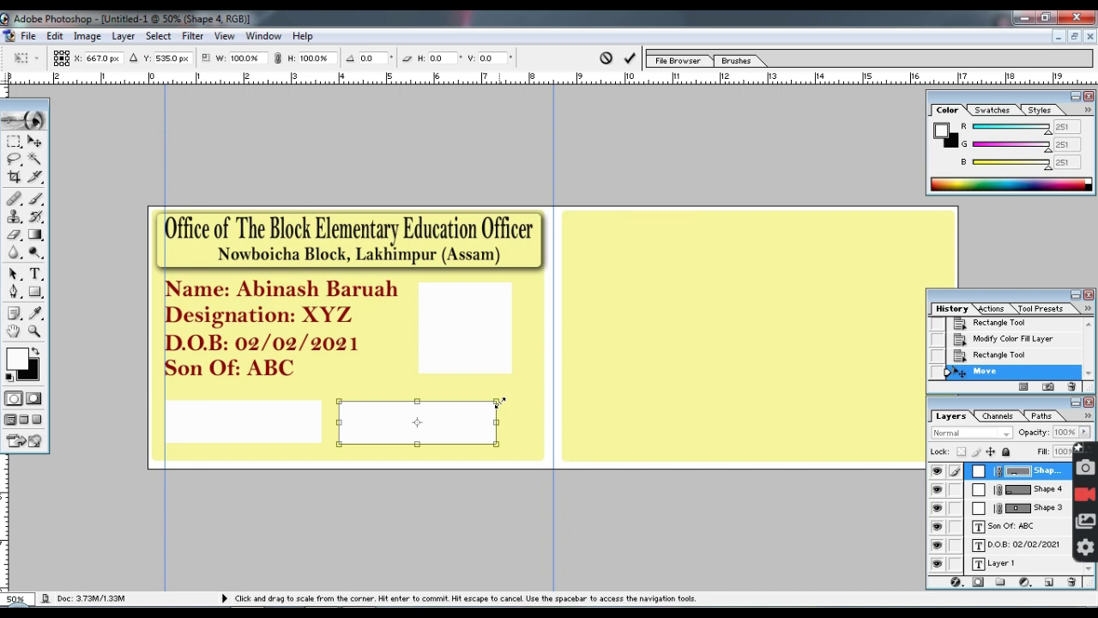
left_click_drag(495, 402, 539, 387)
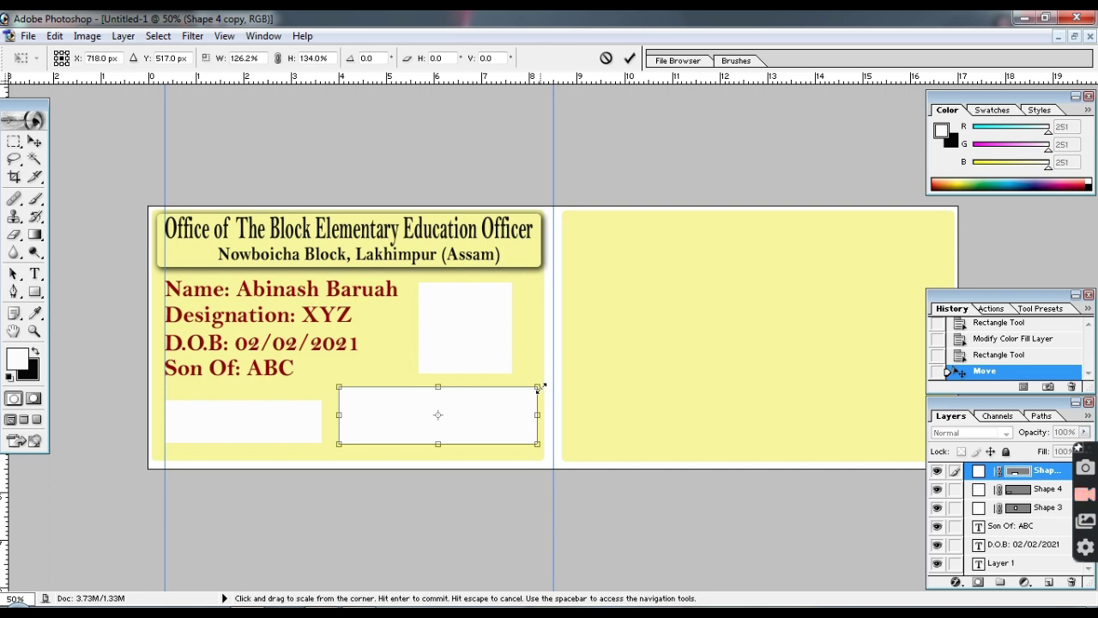
key("Return")
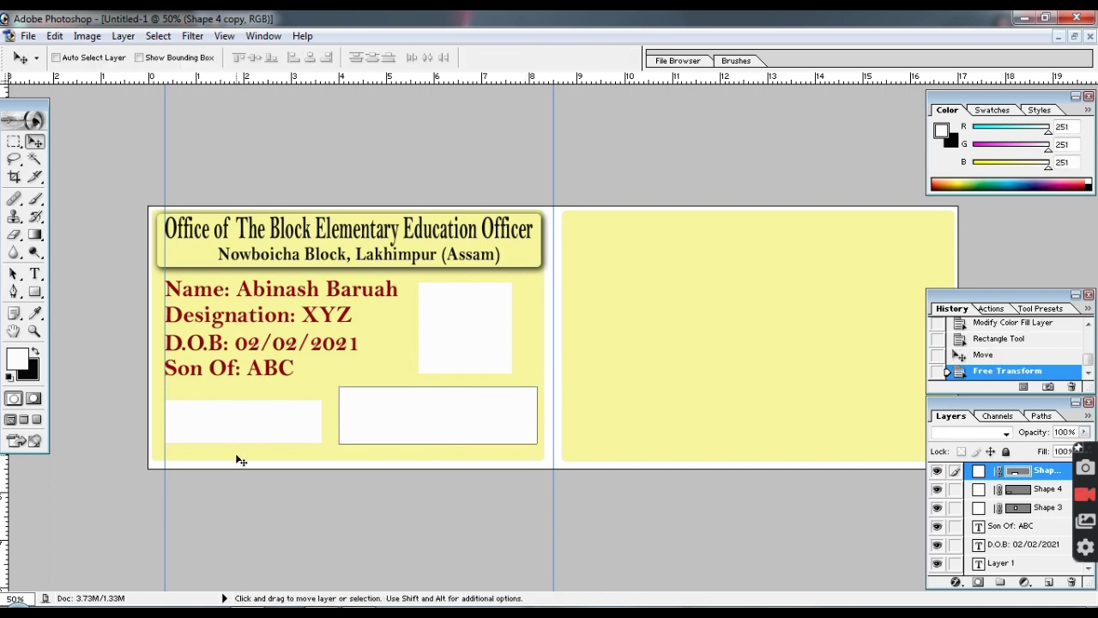
Step: Type 'Signature of Holder' in near-black beneath the left box
left_click(35, 273)
left_click(18, 359)
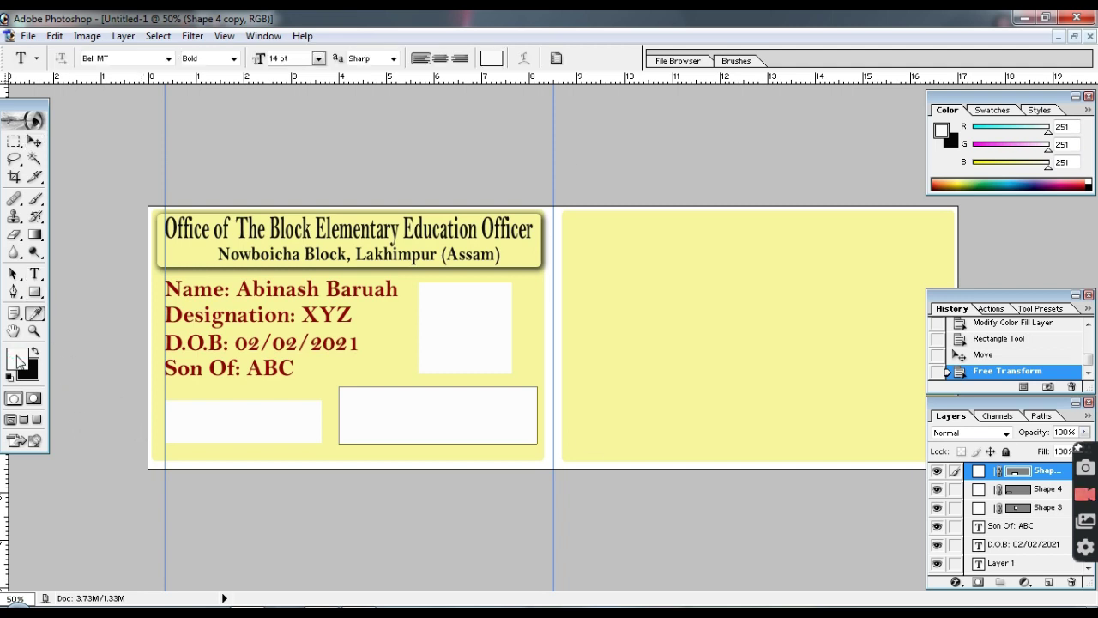
left_click(601, 407)
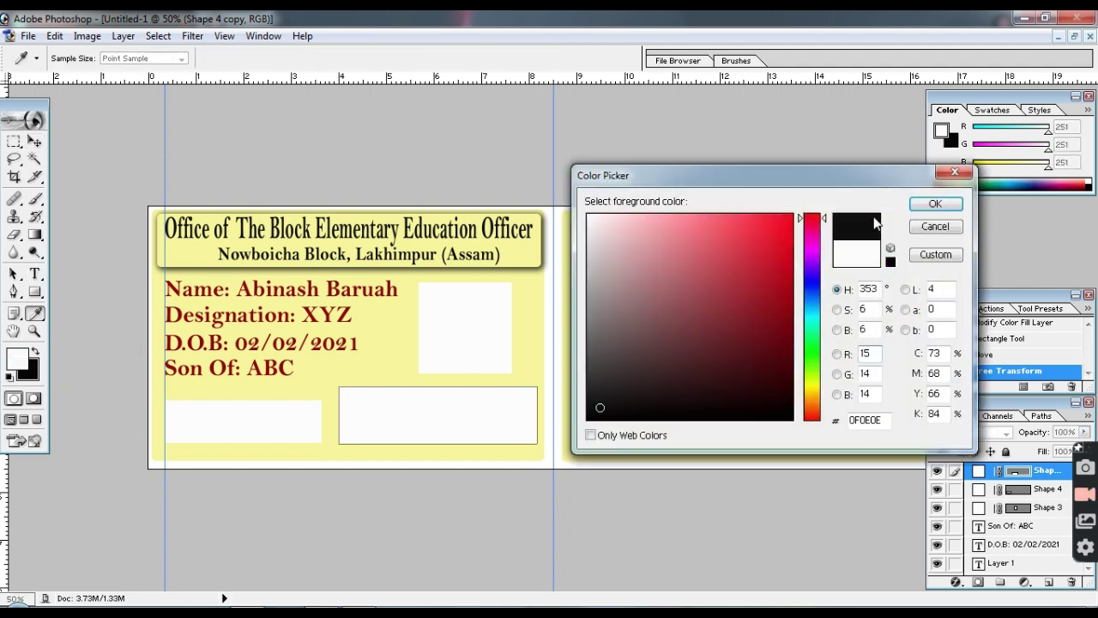
left_click(935, 203)
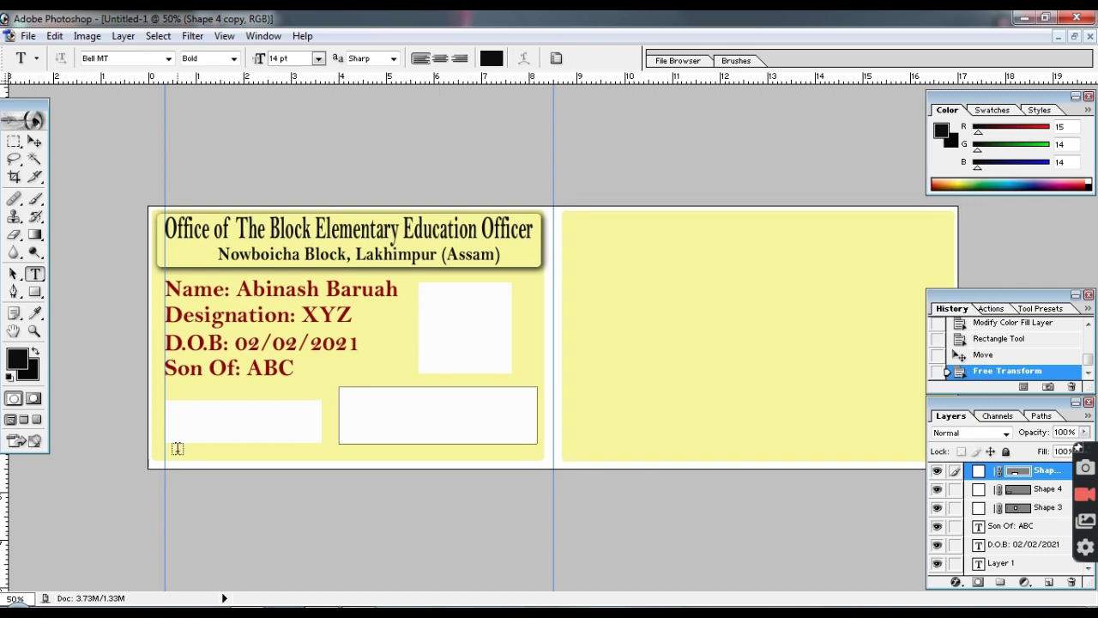
left_click(177, 446)
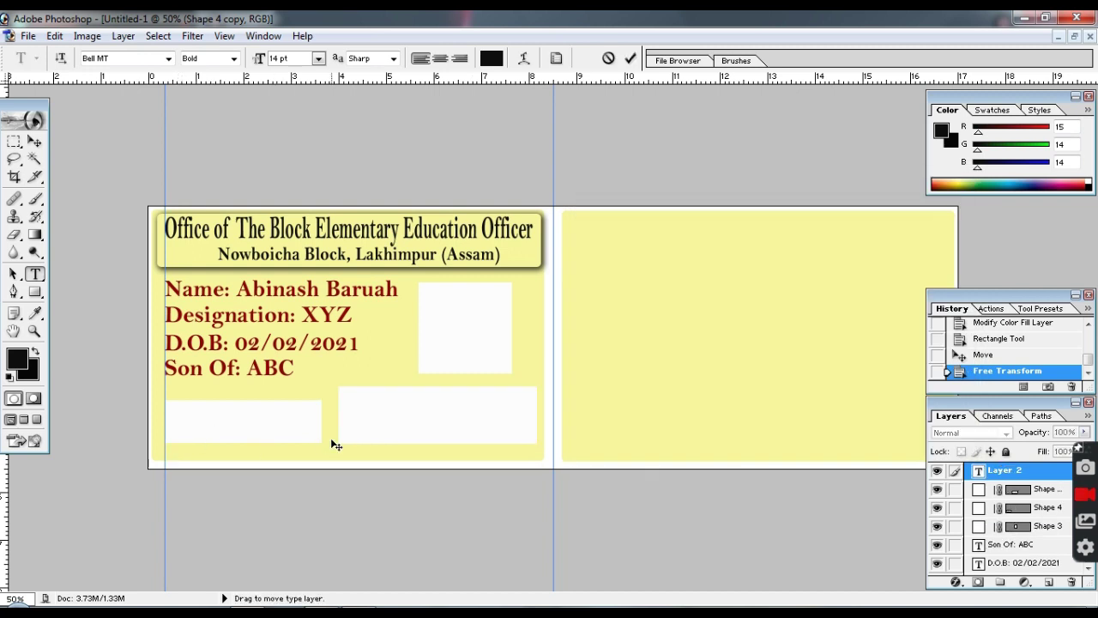
type("Signature of Holderr")
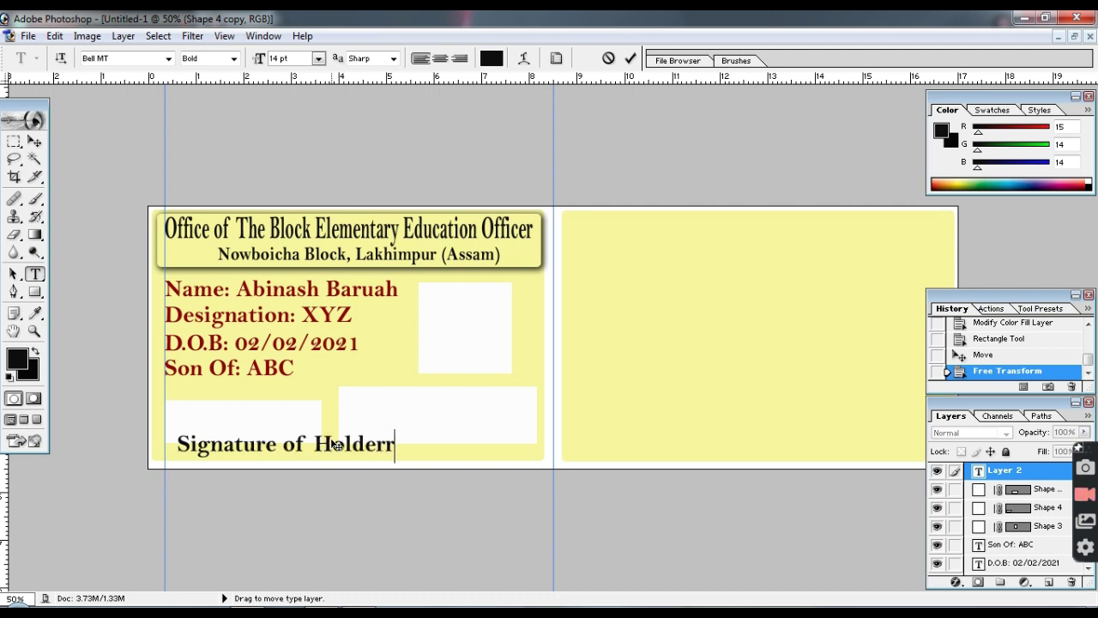
key("BackSpace")
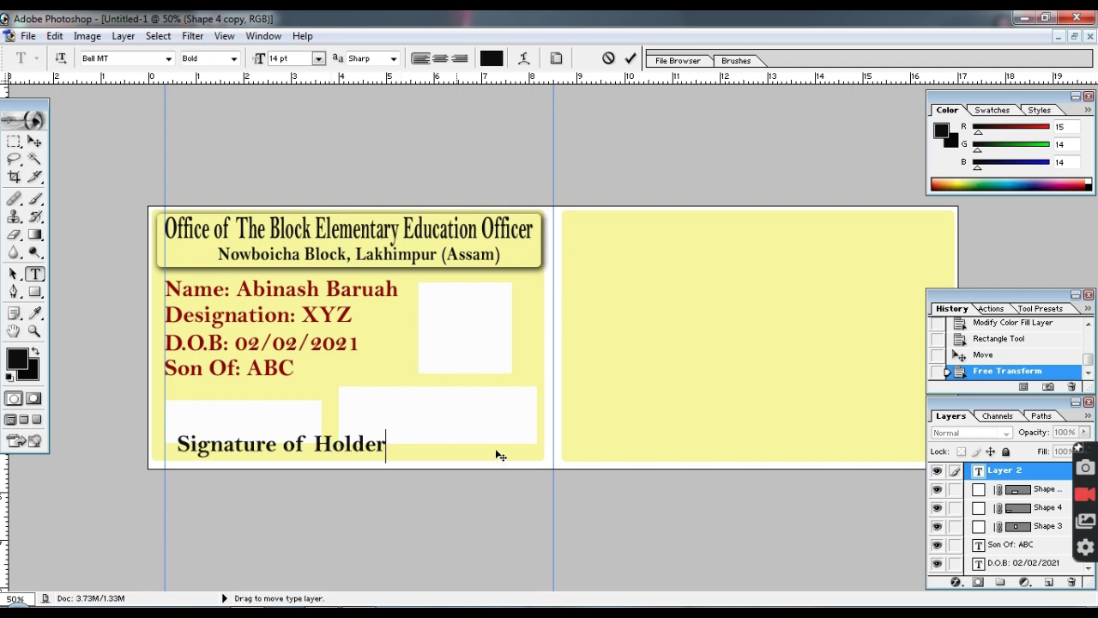
left_click(32, 140)
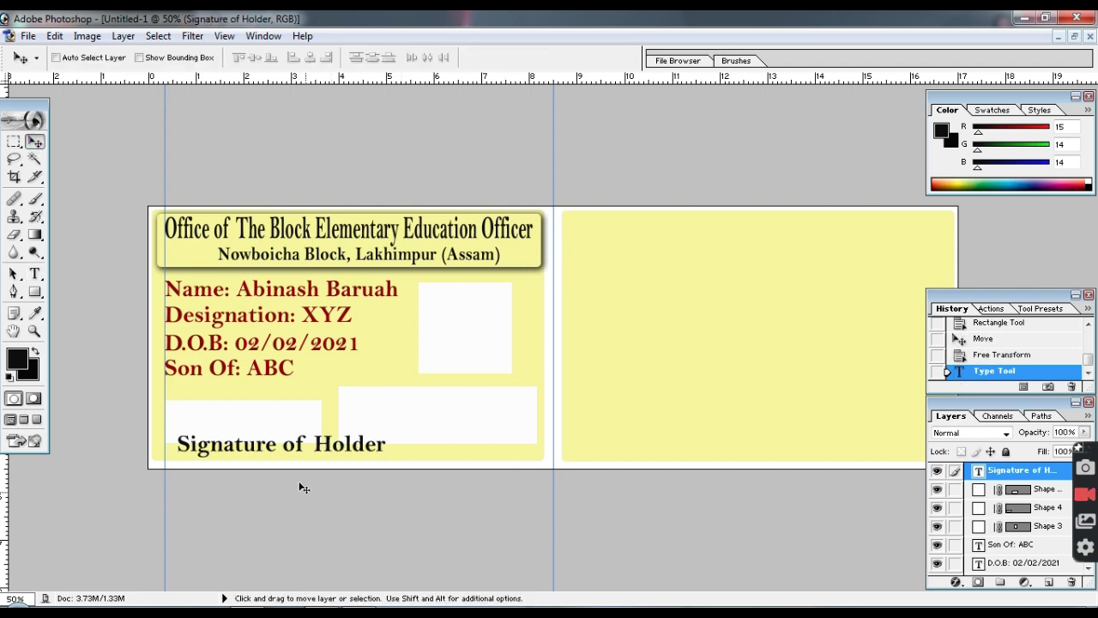
Step: Shrink the 'Signature of Holder' text and nudge it into place under the box
left_click_drag(288, 451, 271, 460)
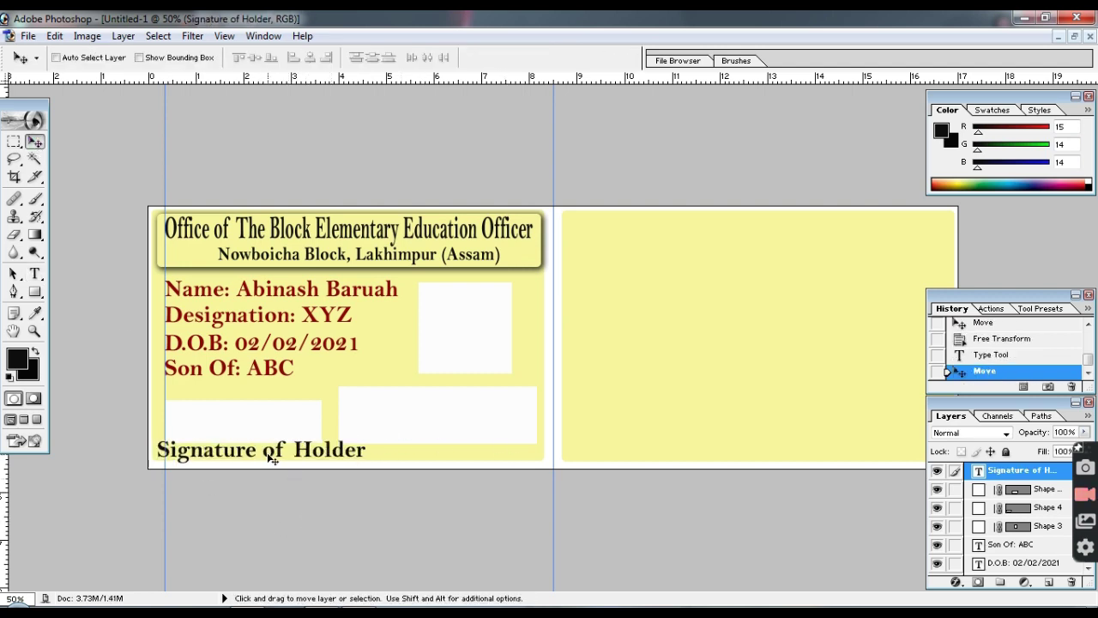
key("ctrl+t")
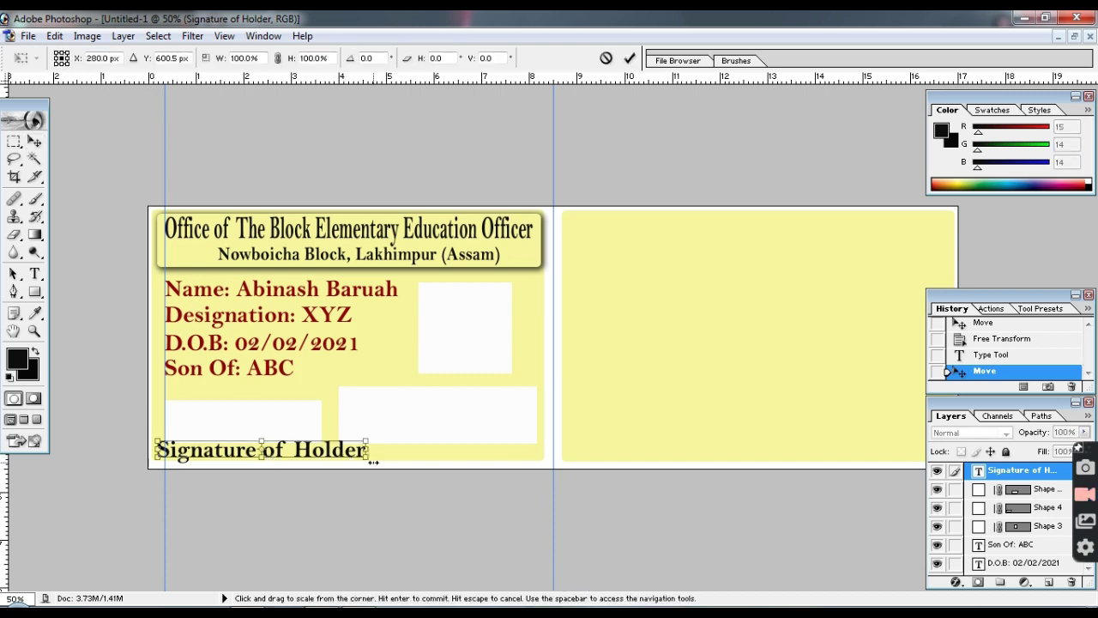
left_click_drag(369, 459, 306, 457)
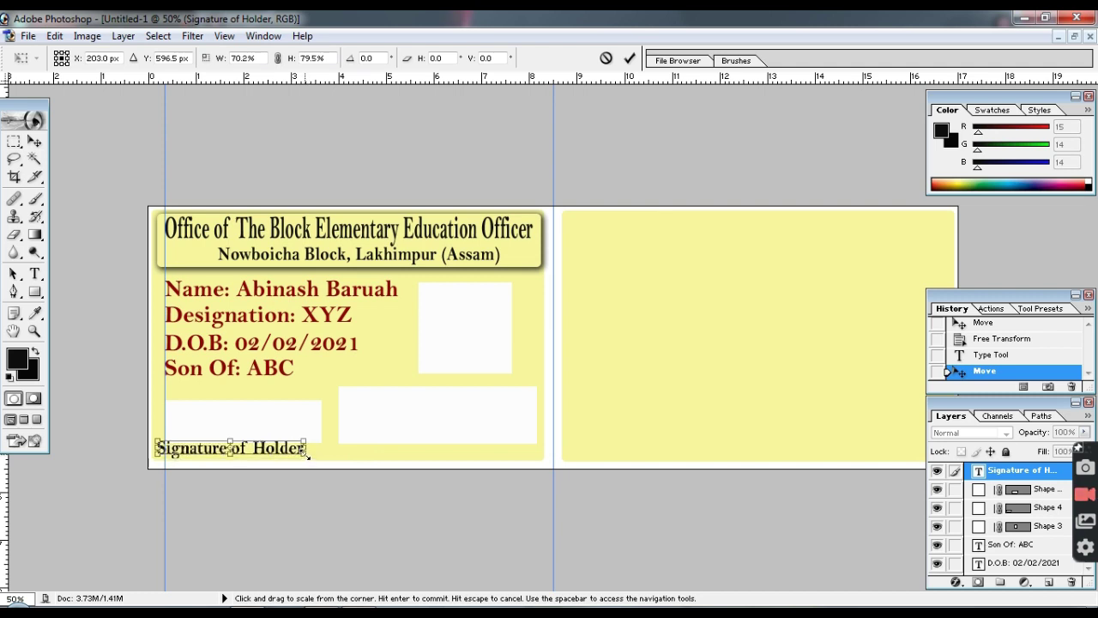
key("Return")
key("shift+Down")
key("Right")
key("shift+Right")
key("shift+Right")
key("Right")
key("Right")
key("Down")
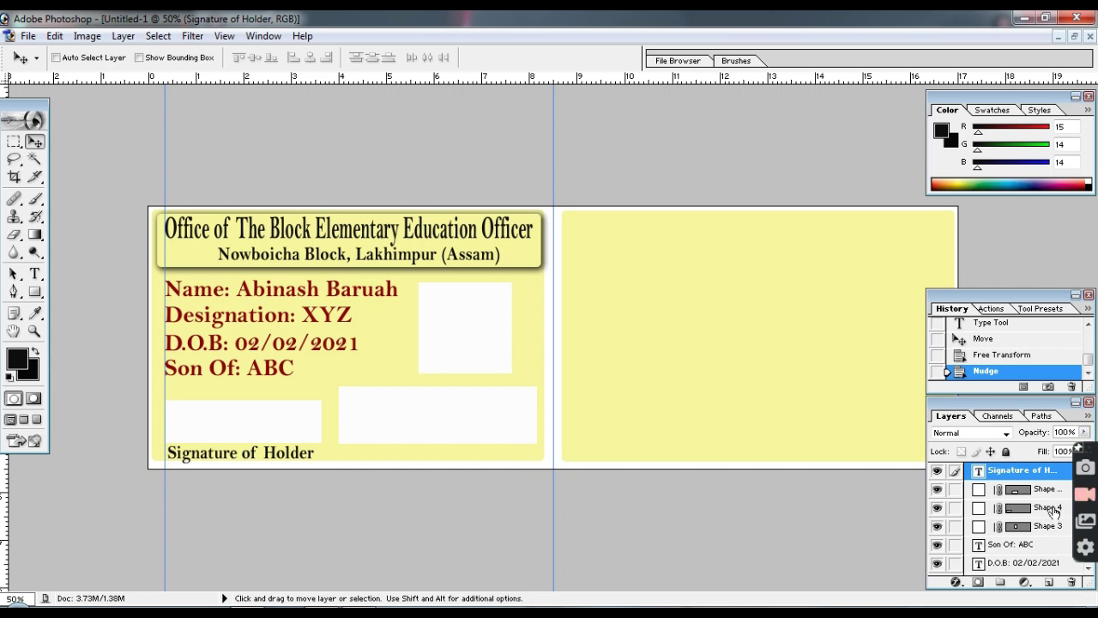
Step: Enlarge the left white box (Shape 4) up and left above the label
left_click(1053, 508)
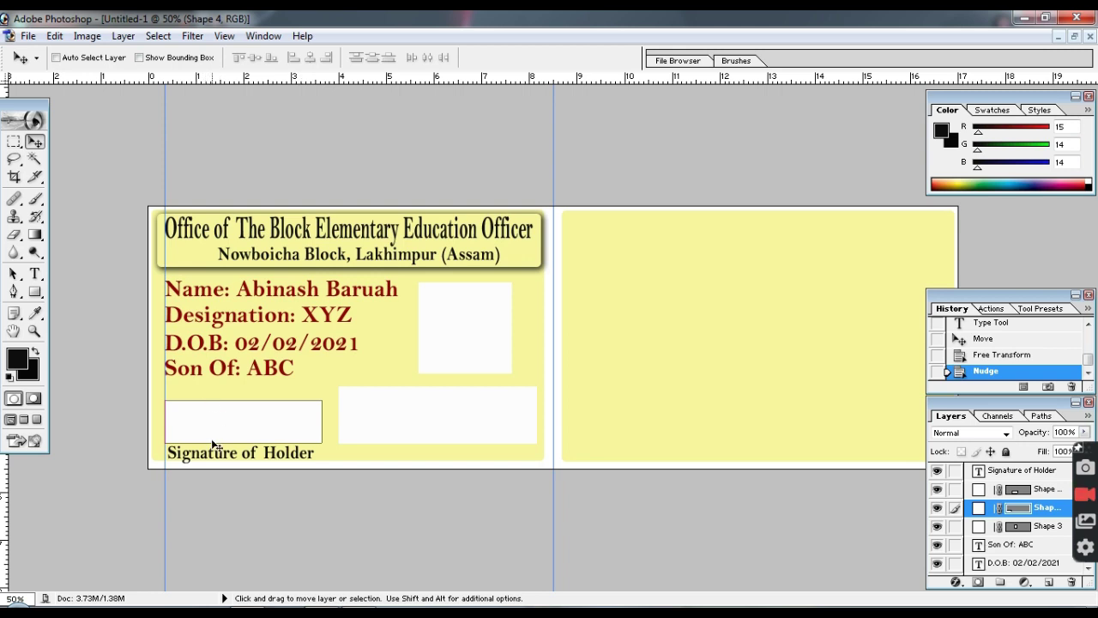
key("ctrl+t")
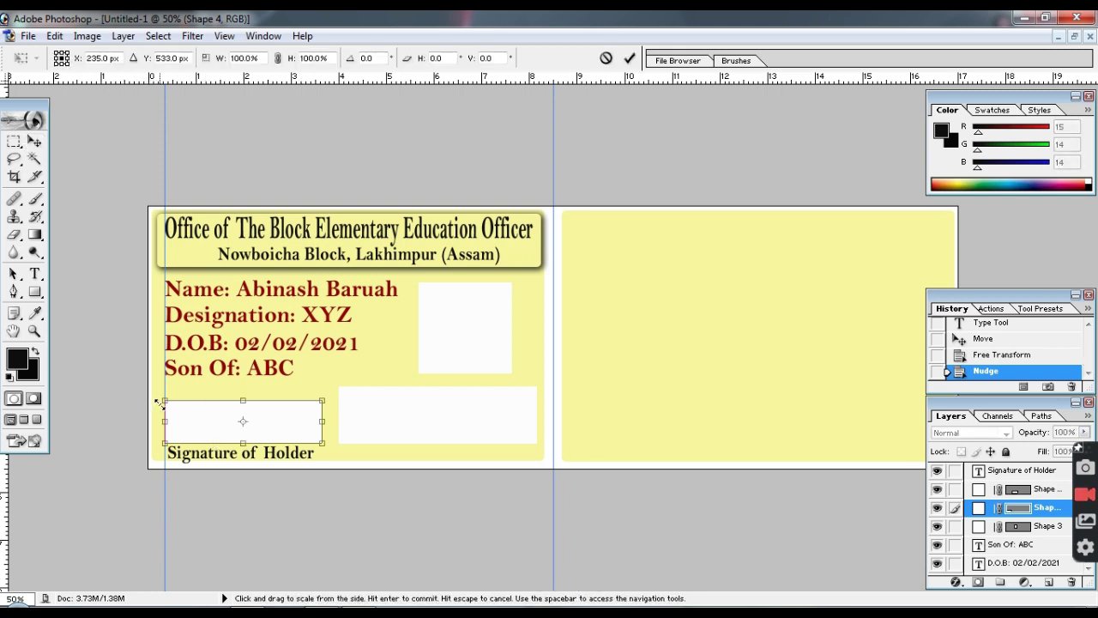
left_click_drag(159, 397, 155, 388)
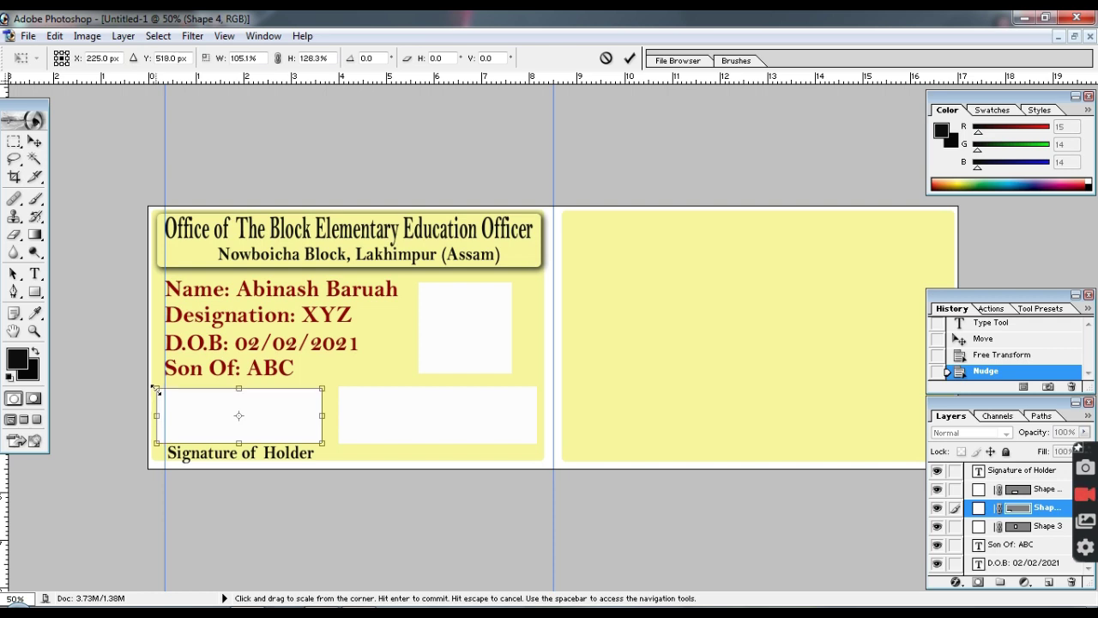
key("Return")
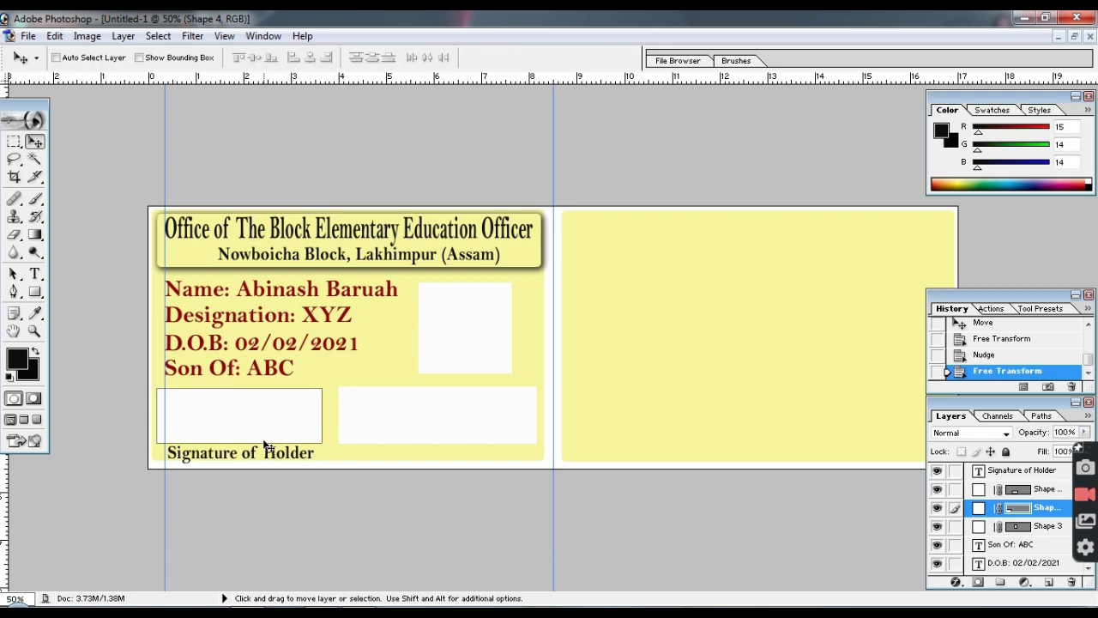
left_click(34, 273)
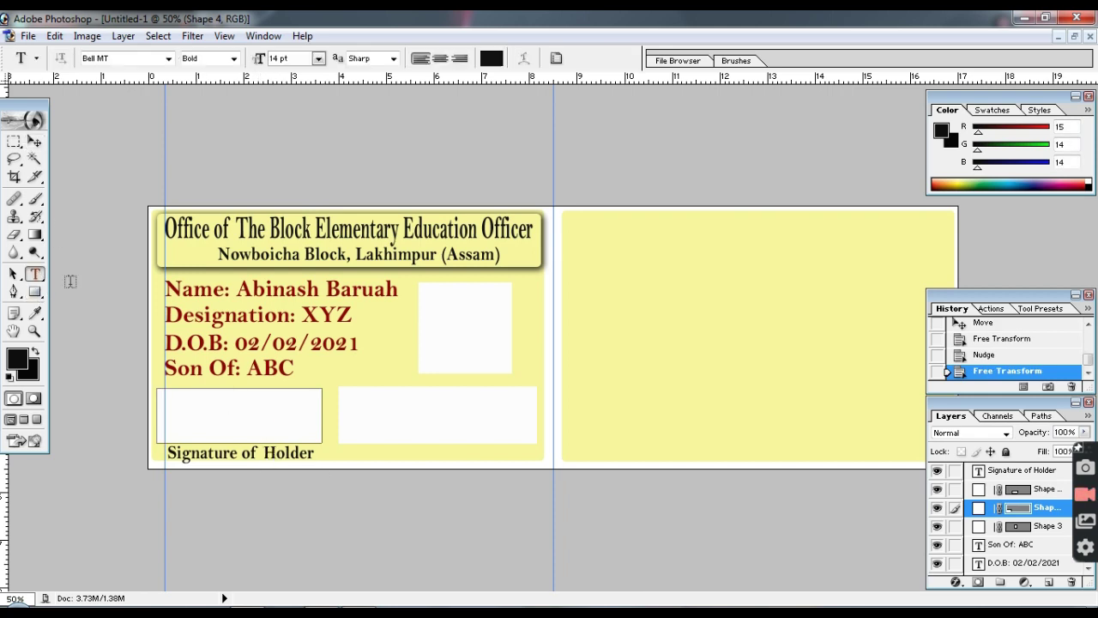
Step: Type the caption 'Seal & Sign of BEEO' beneath the right-hand signature box
left_click(339, 452)
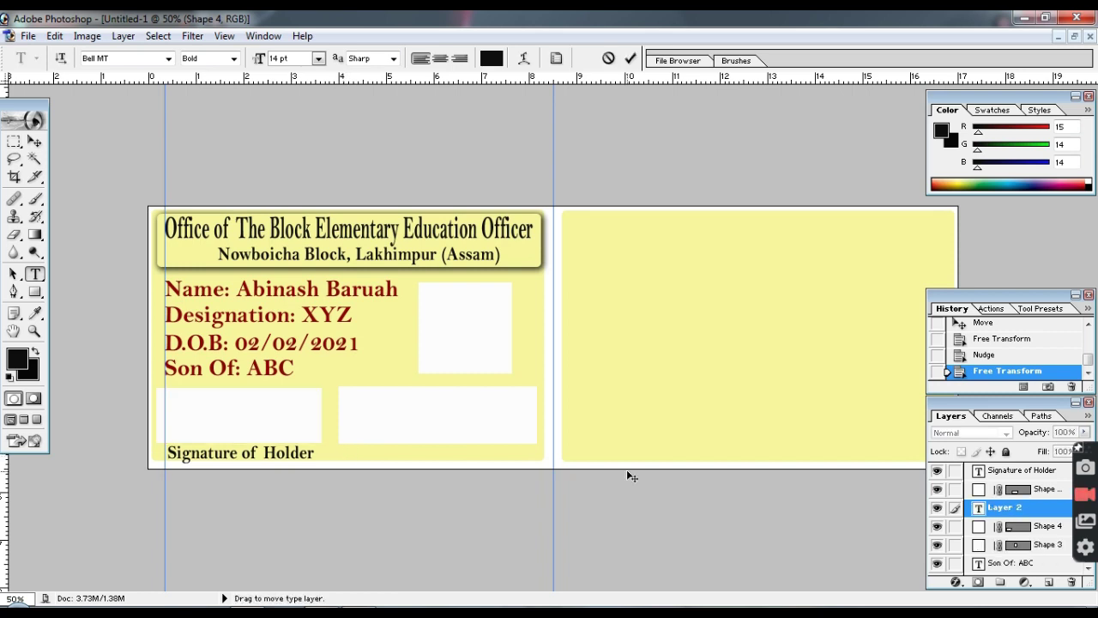
type("Seal ")
type("& Si")
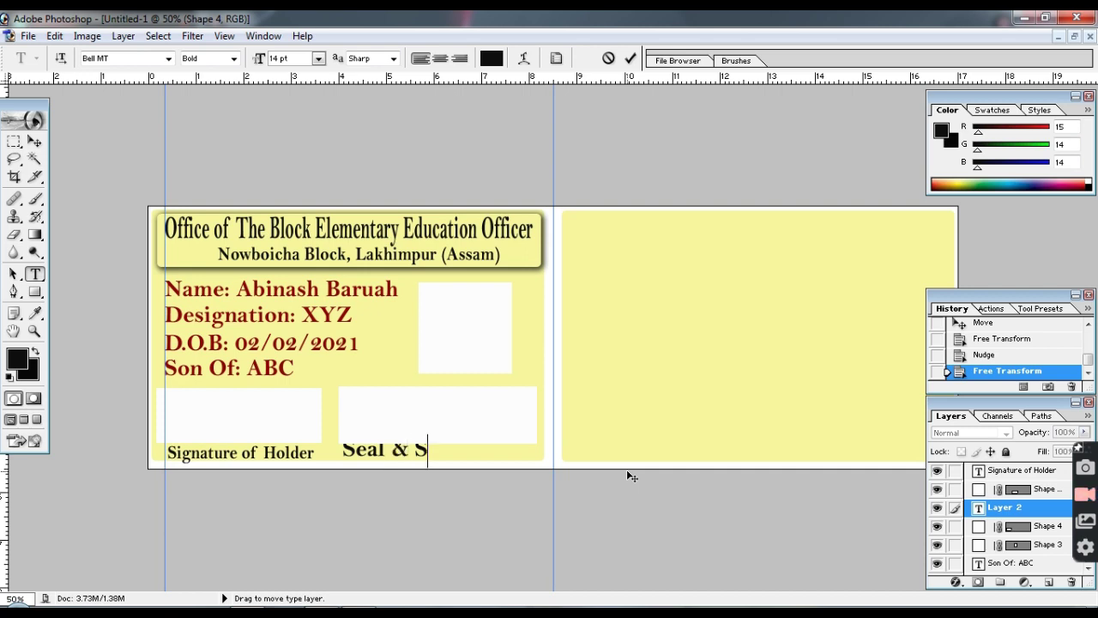
type("gn ")
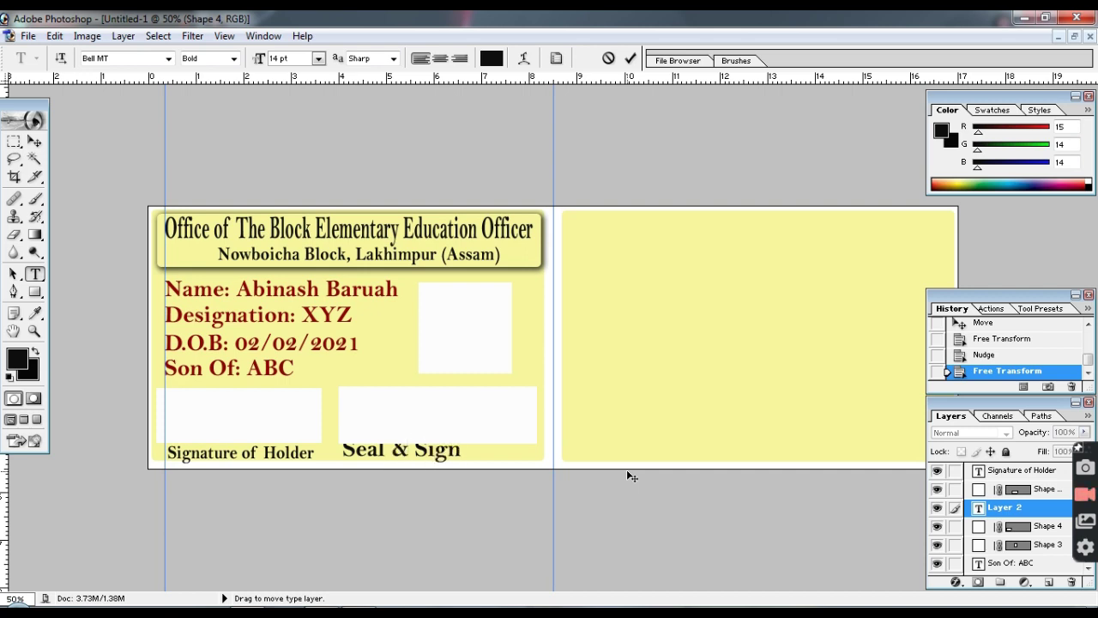
type("of")
type("  BEEO")
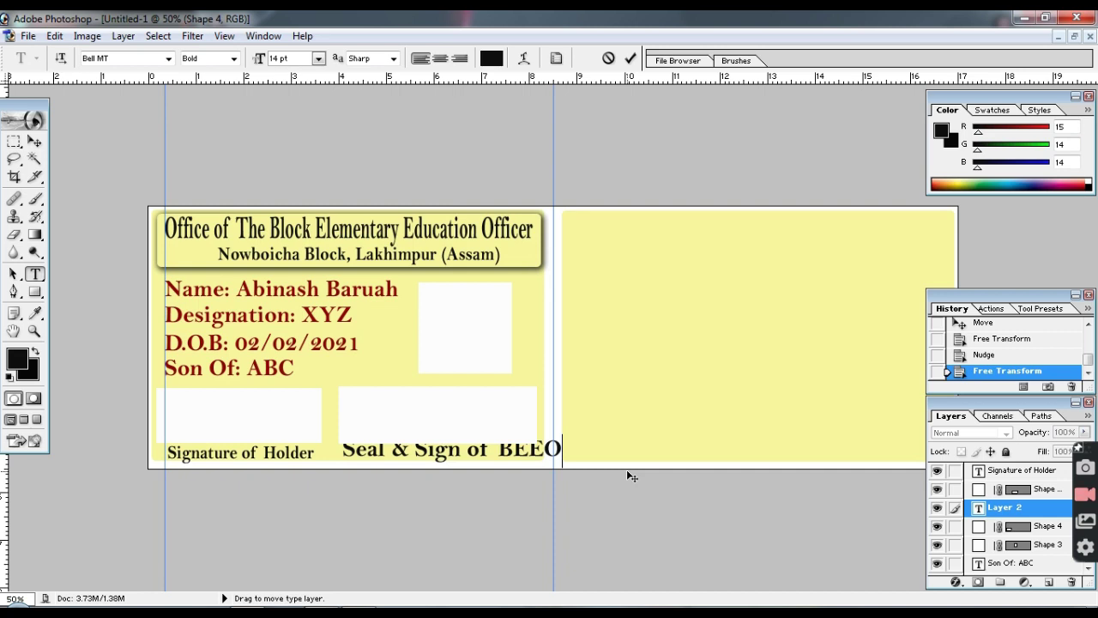
key("ctrl+t")
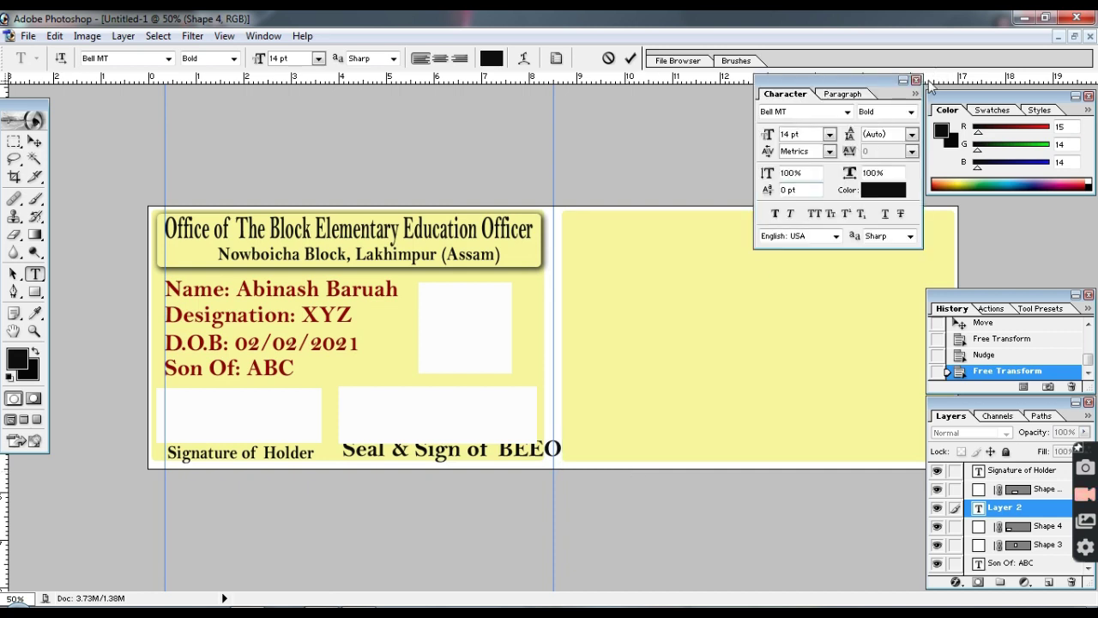
left_click(915, 78)
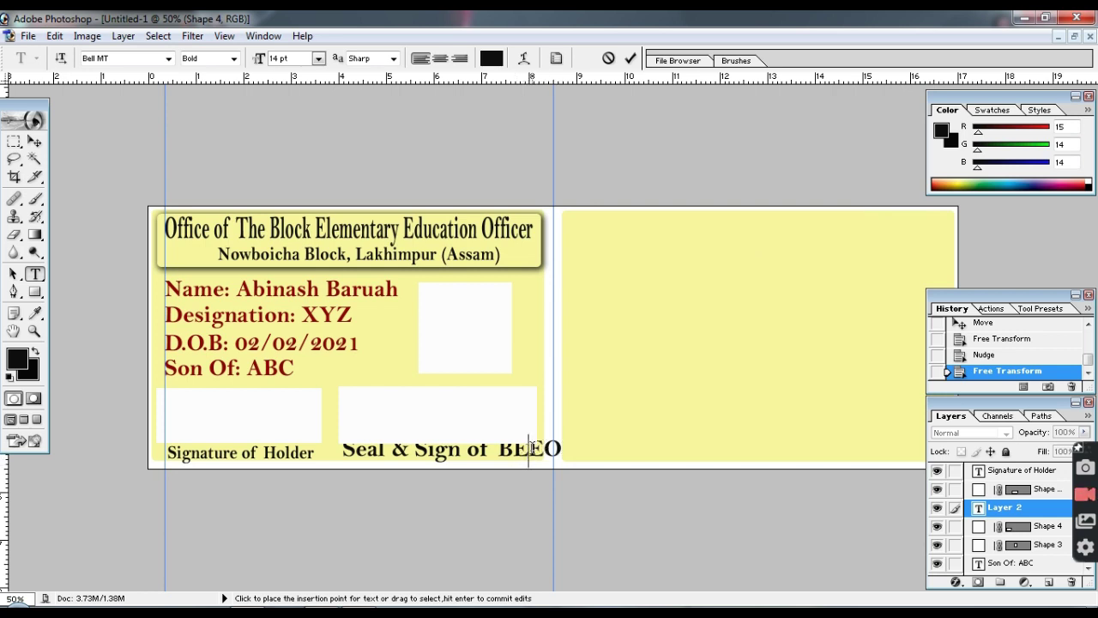
key("ctrl+t")
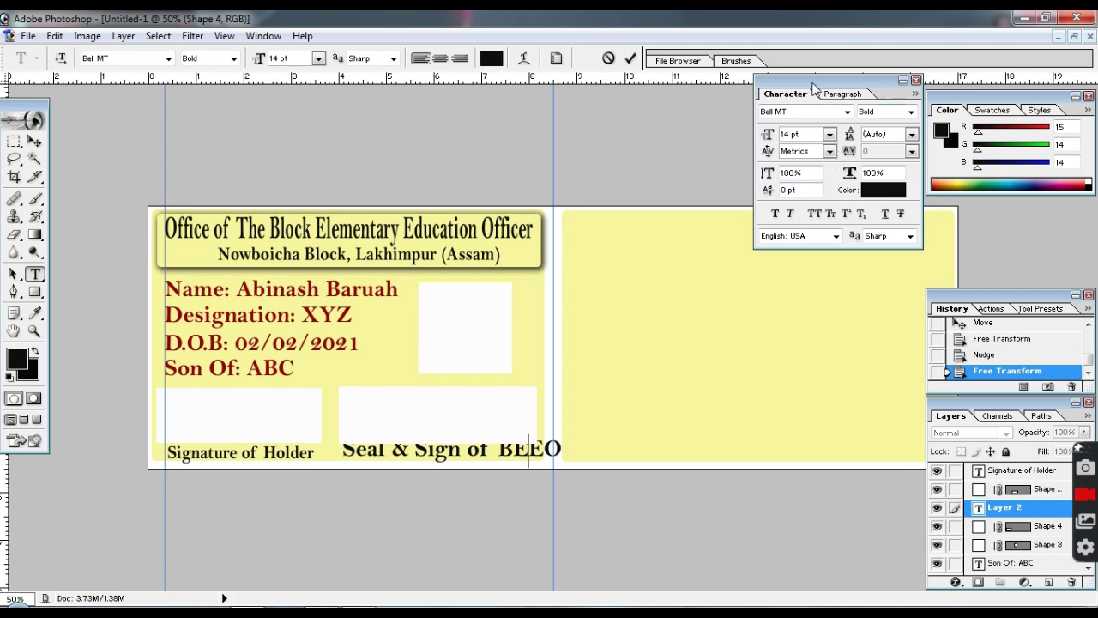
left_click(916, 80)
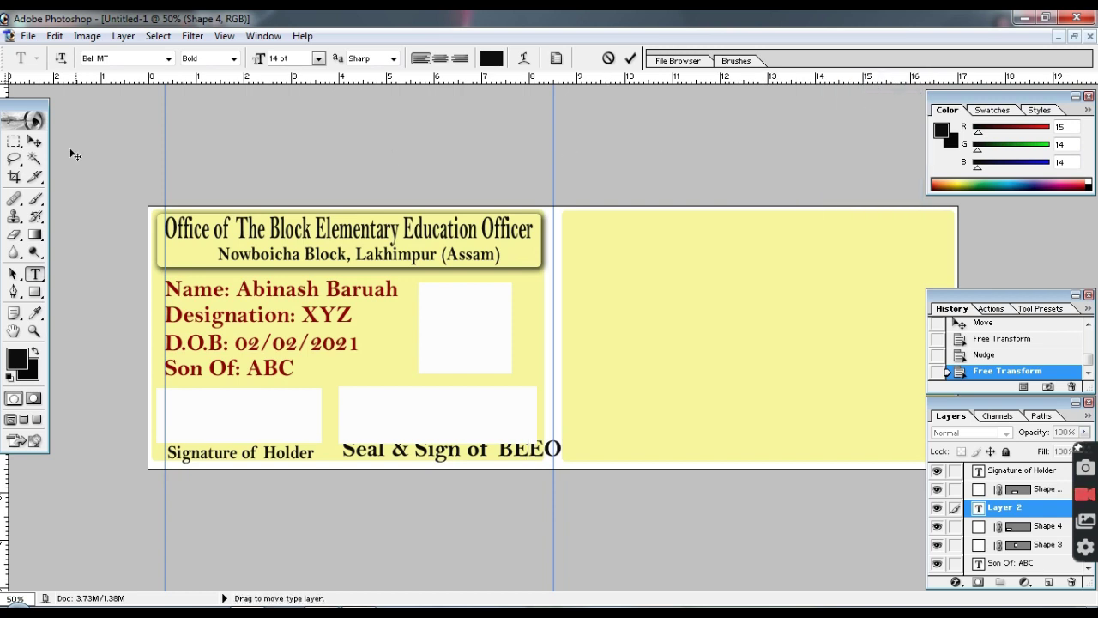
left_click(34, 142)
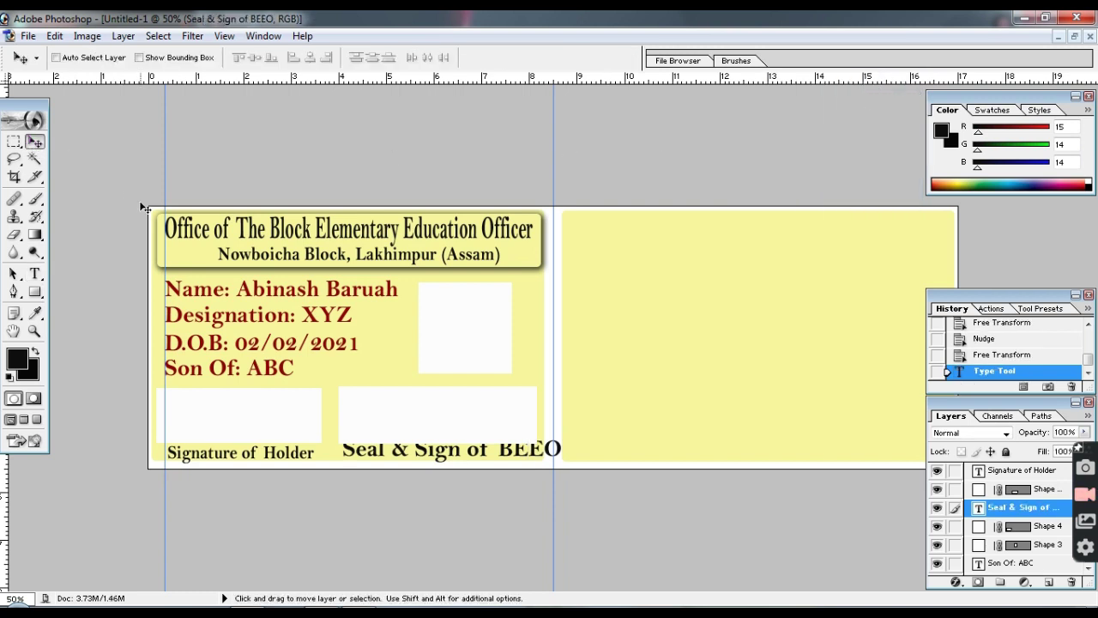
Step: Scale the caption down with Free Transform so it fits under the box
key("ctrl+t")
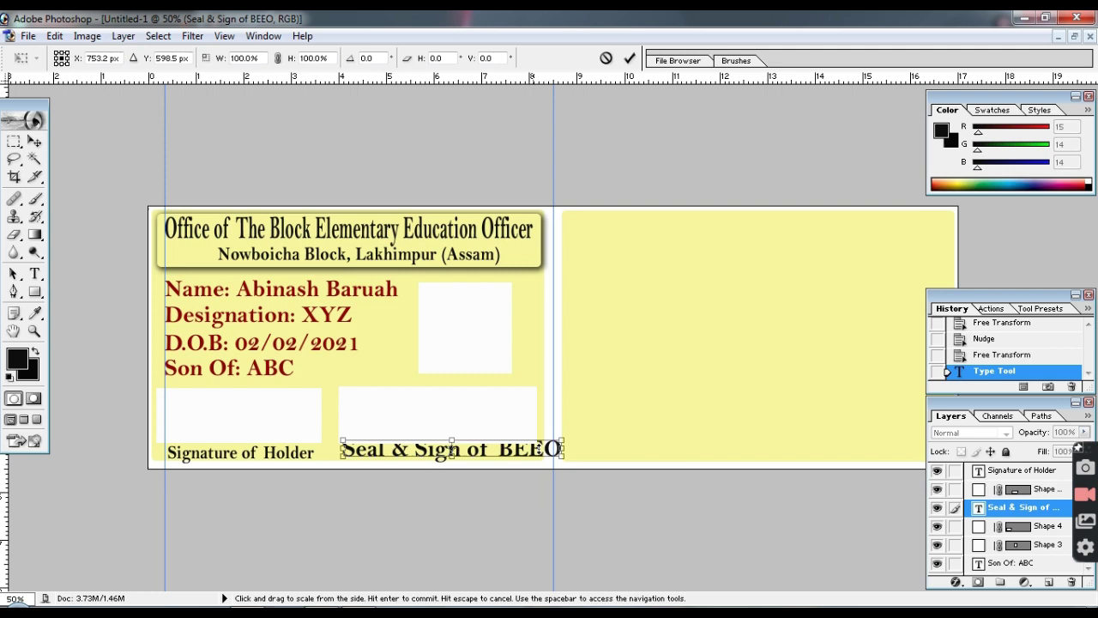
left_click_drag(561, 438, 526, 444)
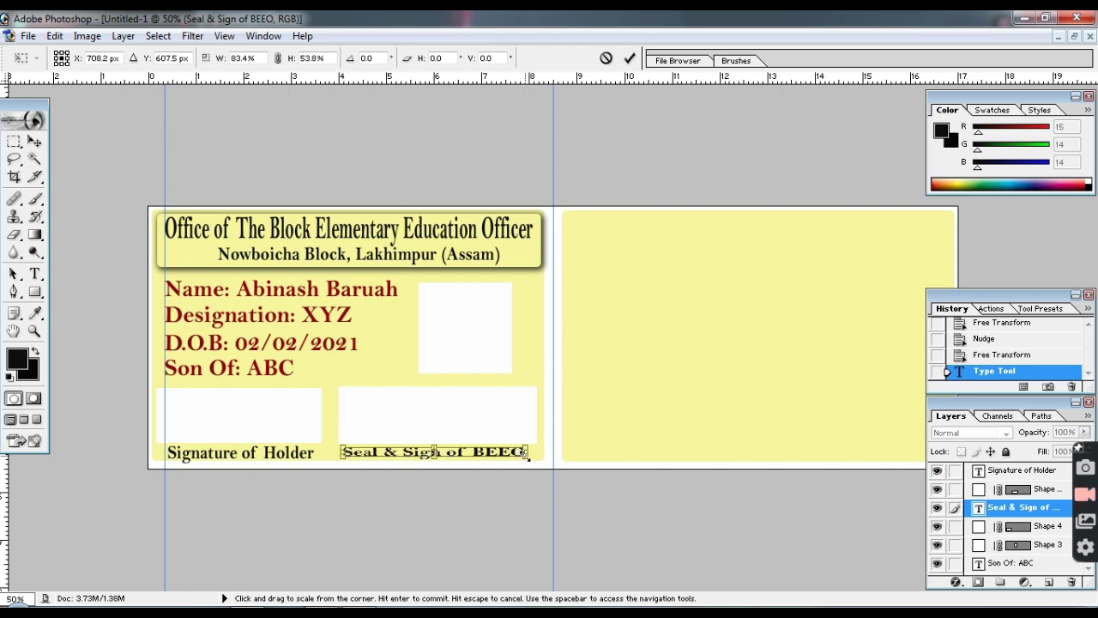
left_click_drag(526, 456, 529, 457)
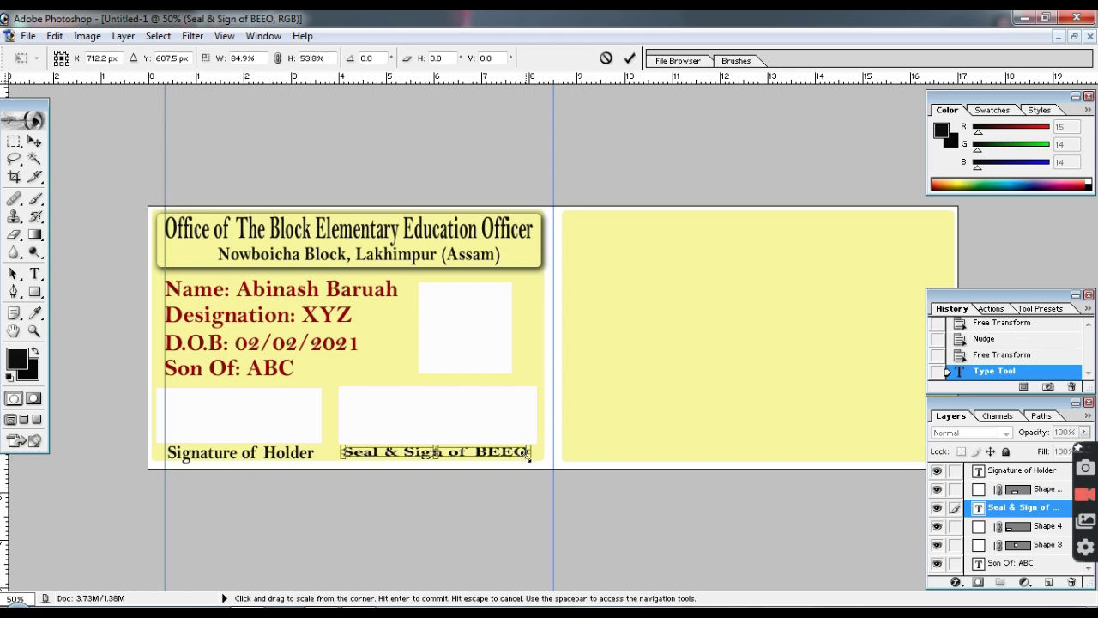
key("Return")
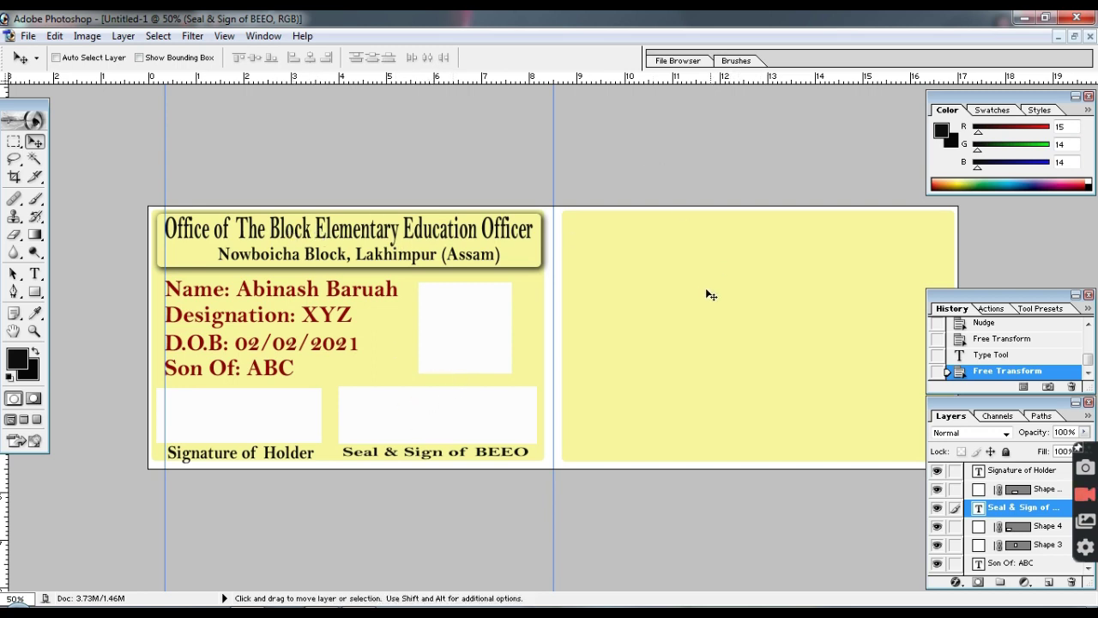
Step: Set the foreground colour to dark green #0B5A09
left_click(17, 358)
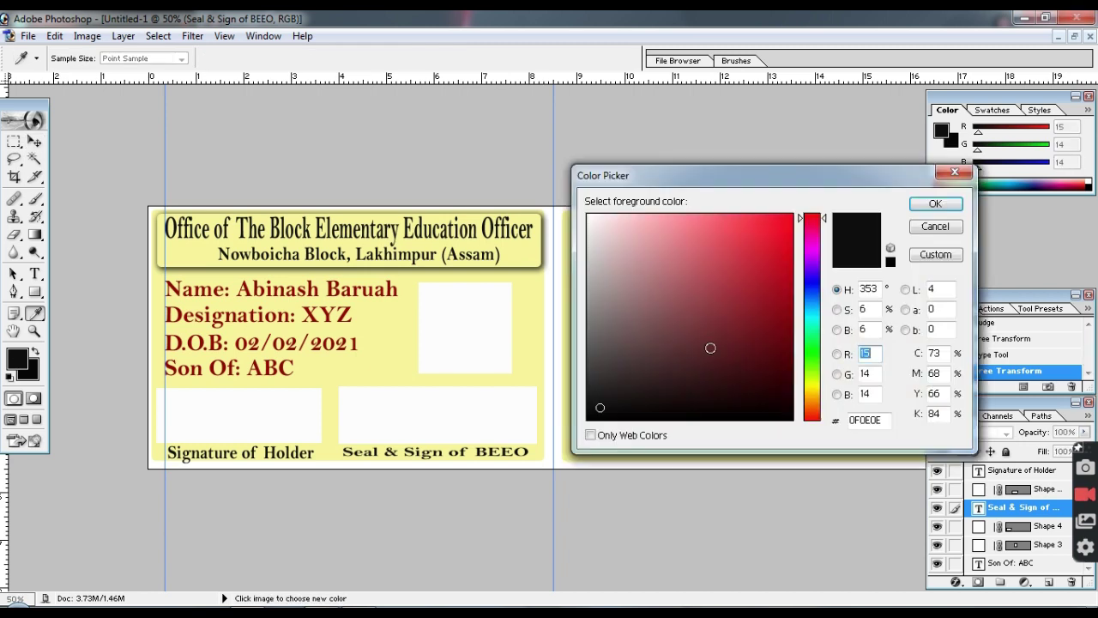
left_click_drag(813, 326, 813, 351)
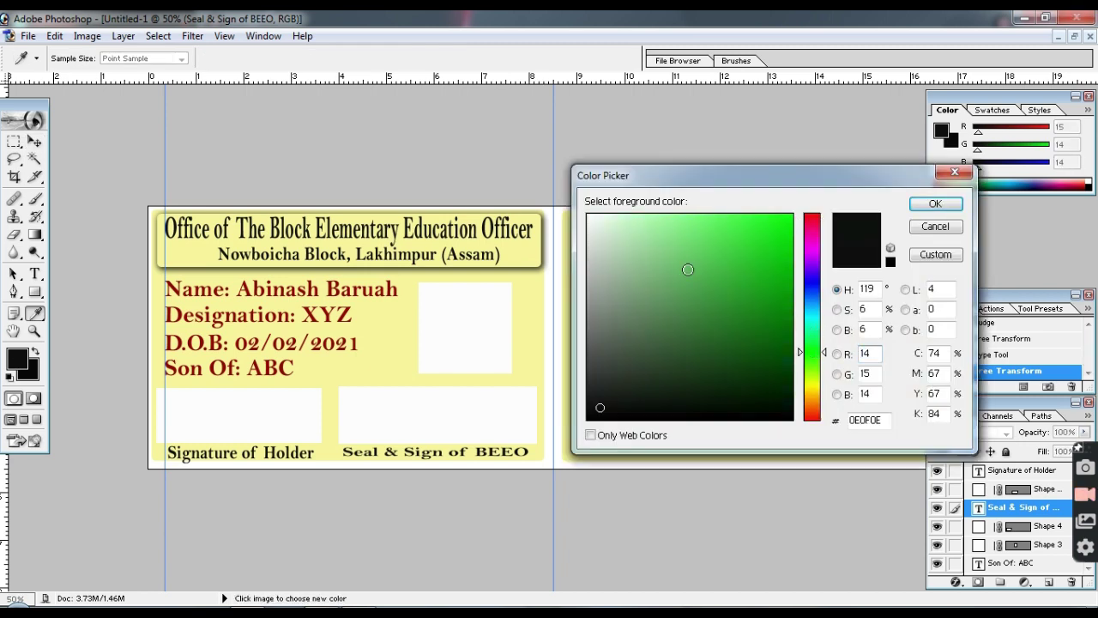
left_click(663, 230)
left_click_drag(663, 230, 670, 230)
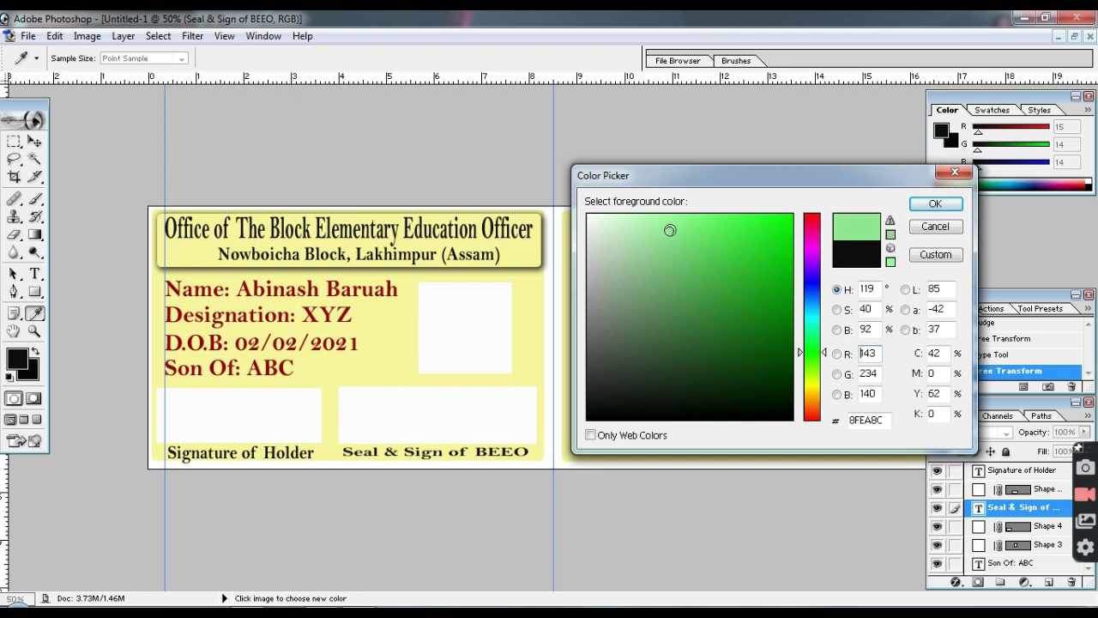
left_click_drag(671, 312, 772, 347)
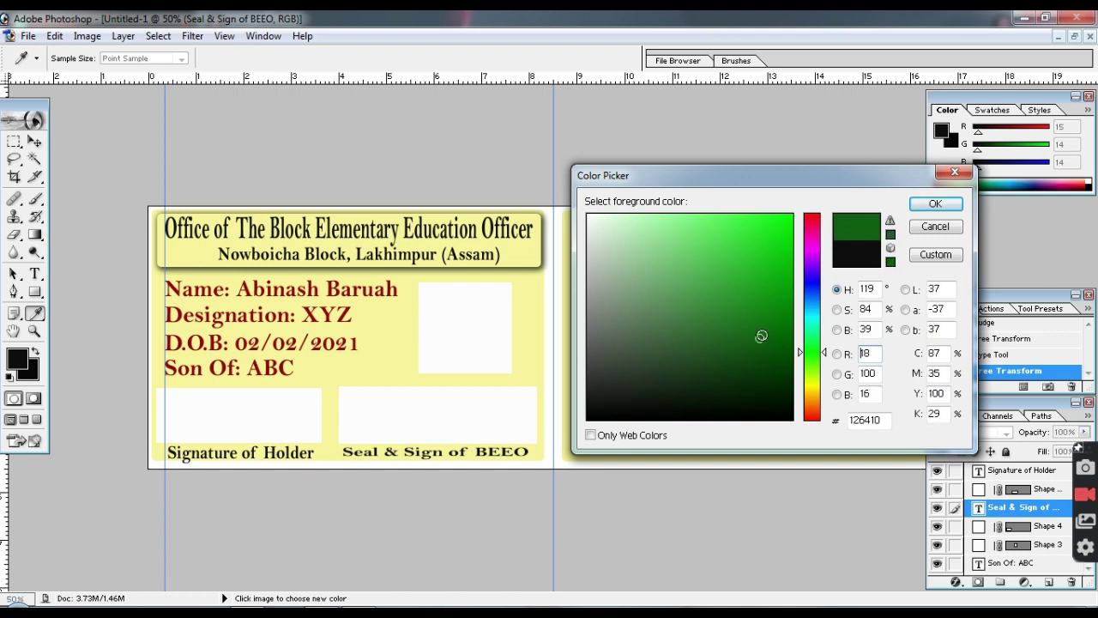
left_click(935, 204)
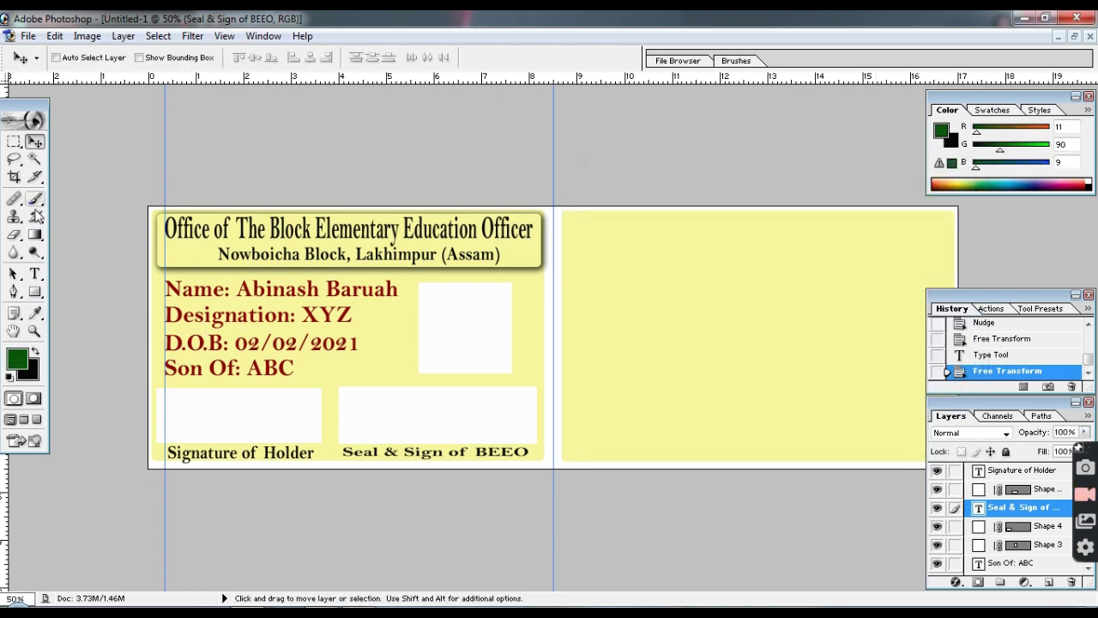
Step: Draw a dark green rectangle bar across the top of the card's back panel
left_click(34, 292)
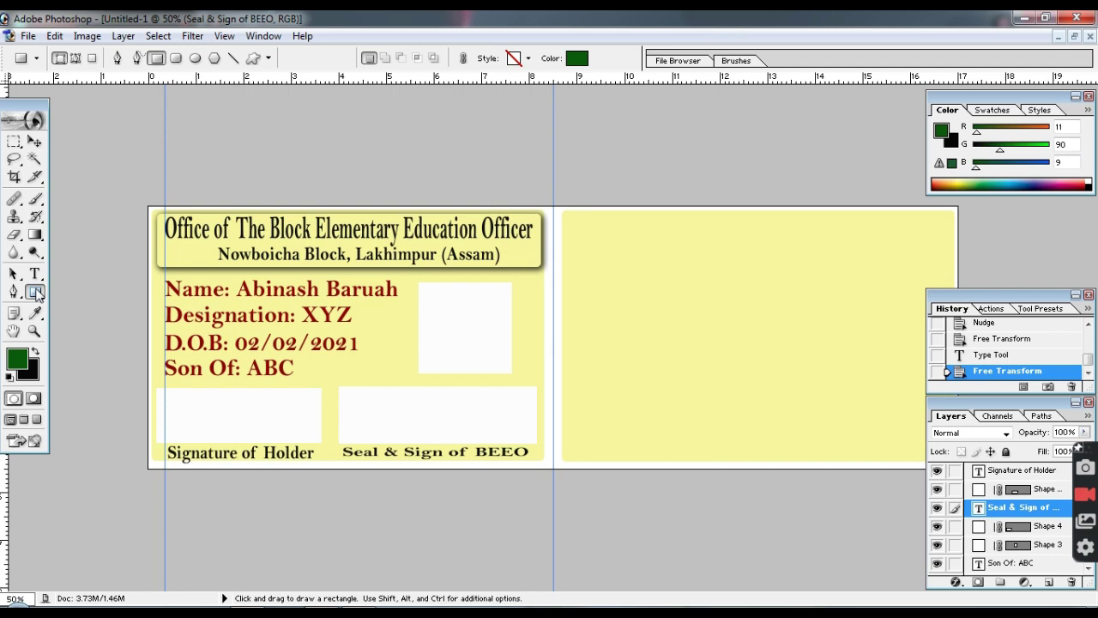
left_click_drag(573, 220, 931, 257)
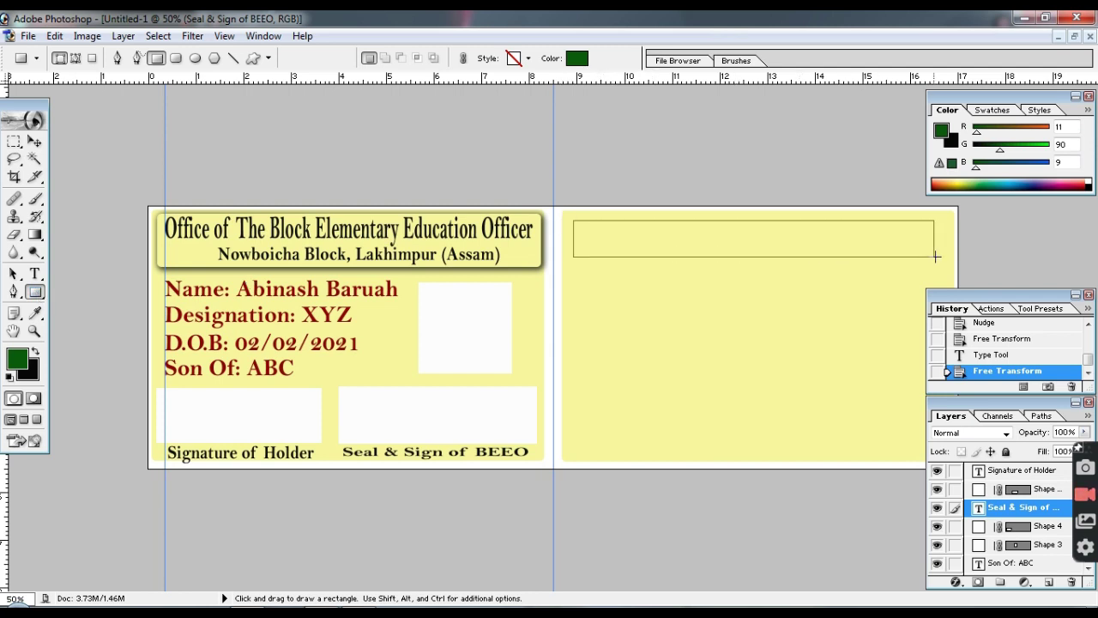
left_click_drag(931, 257, 943, 256)
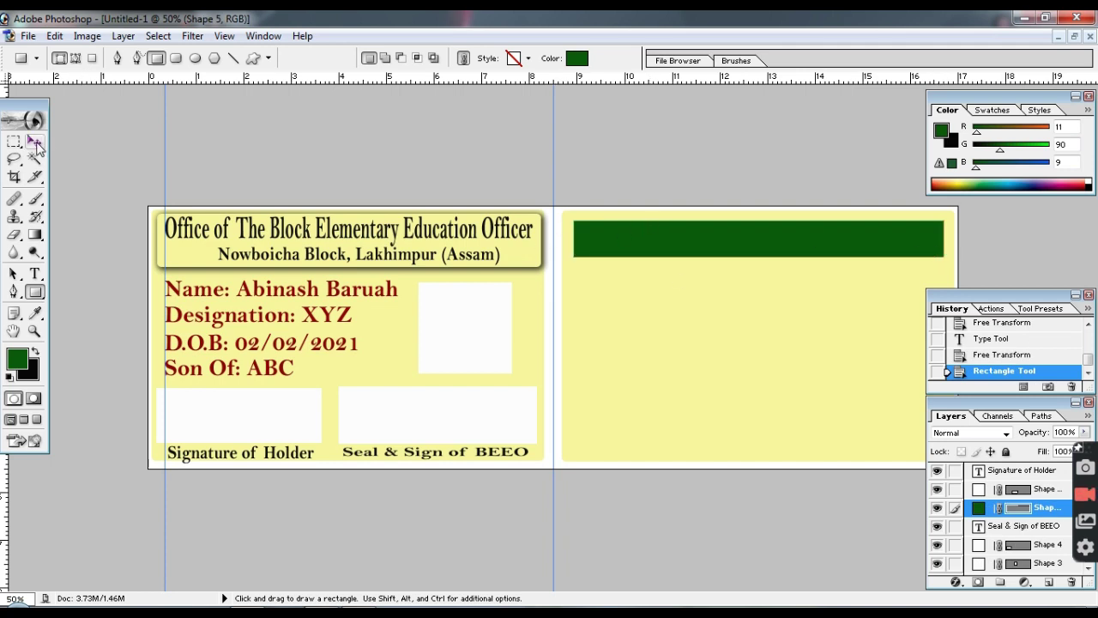
left_click(35, 141)
Step: Set the foreground colour to bright yellow for the heading text
left_click(16, 357)
left_click(682, 287)
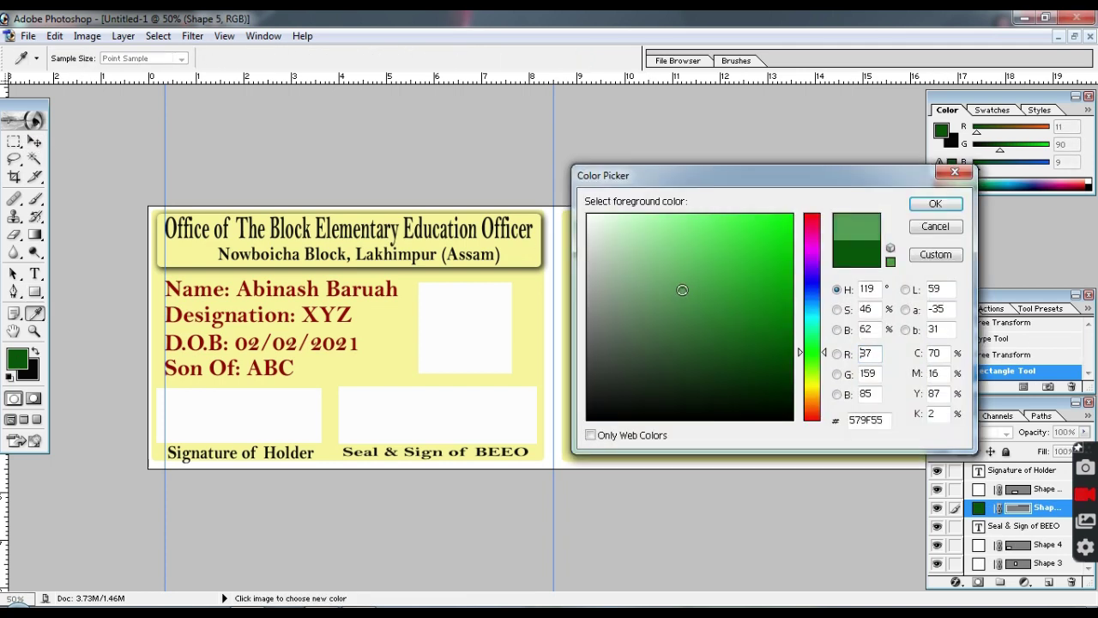
left_click(811, 383)
left_click_drag(751, 257, 777, 217)
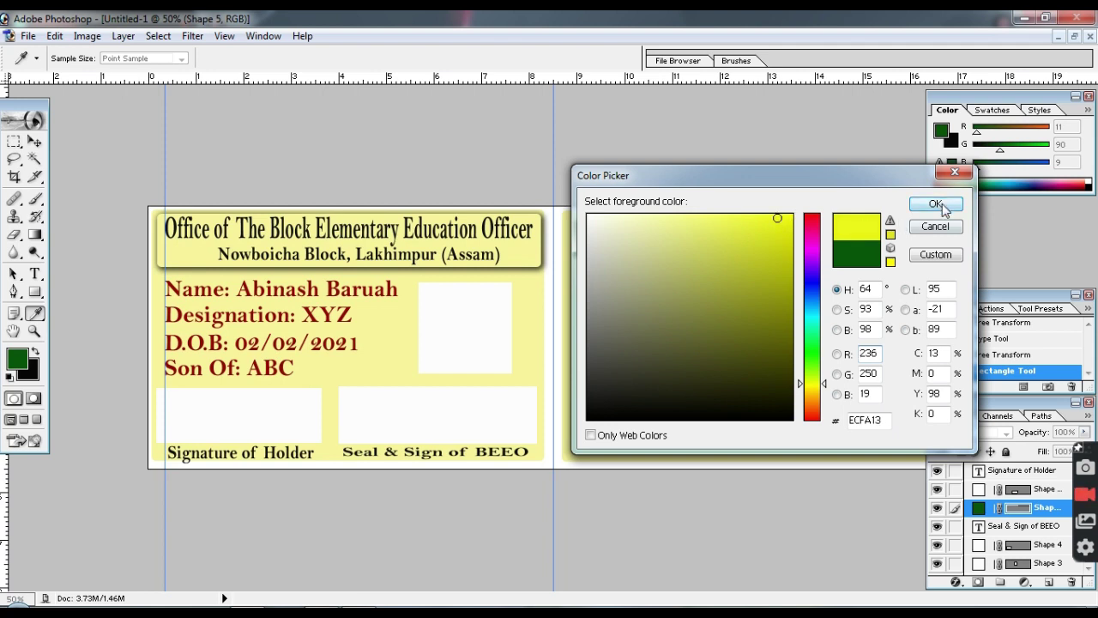
left_click(931, 204)
Step: Write the 'Address of The Holder' heading on the green bar at 18 pt
left_click(35, 273)
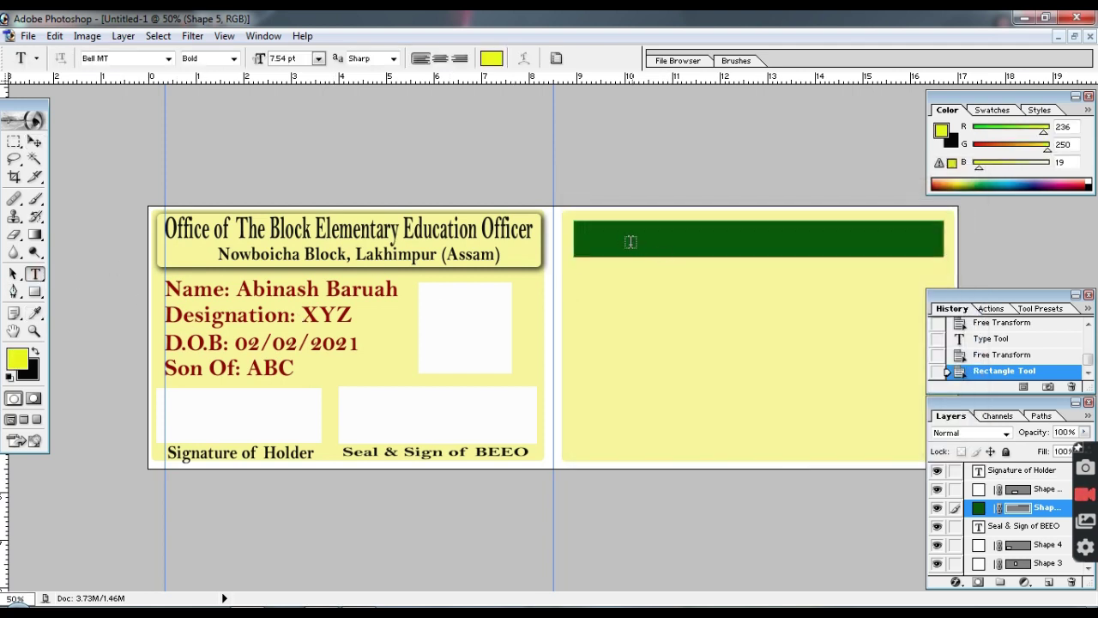
left_click(602, 237)
type("Address of T")
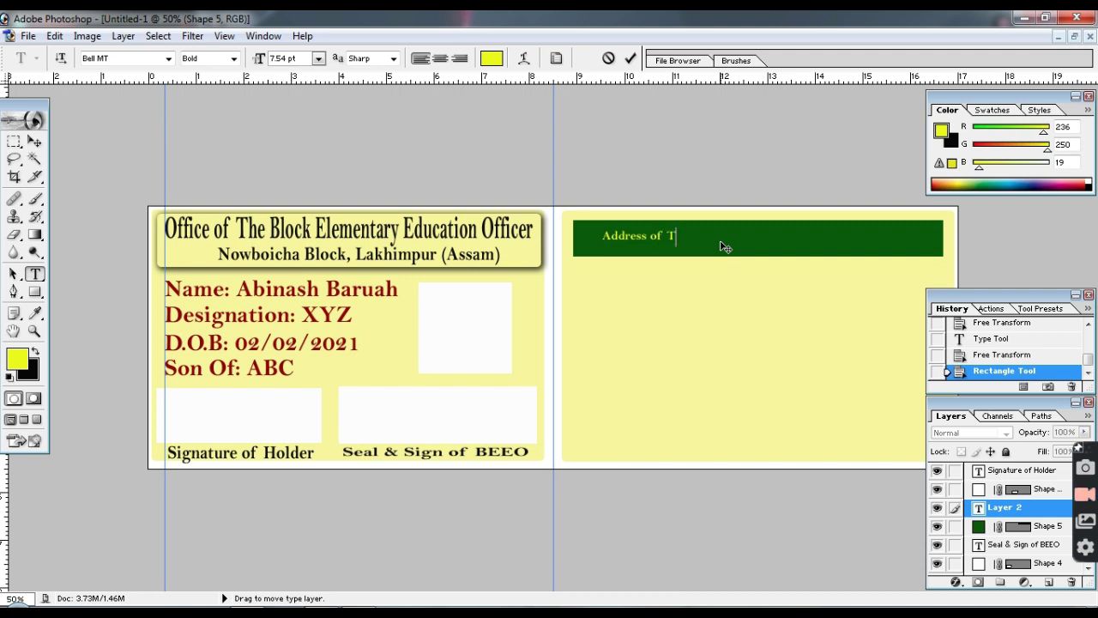
type("He")
key("BackSpace")
key("BackSpace")
key("ctrl+a")
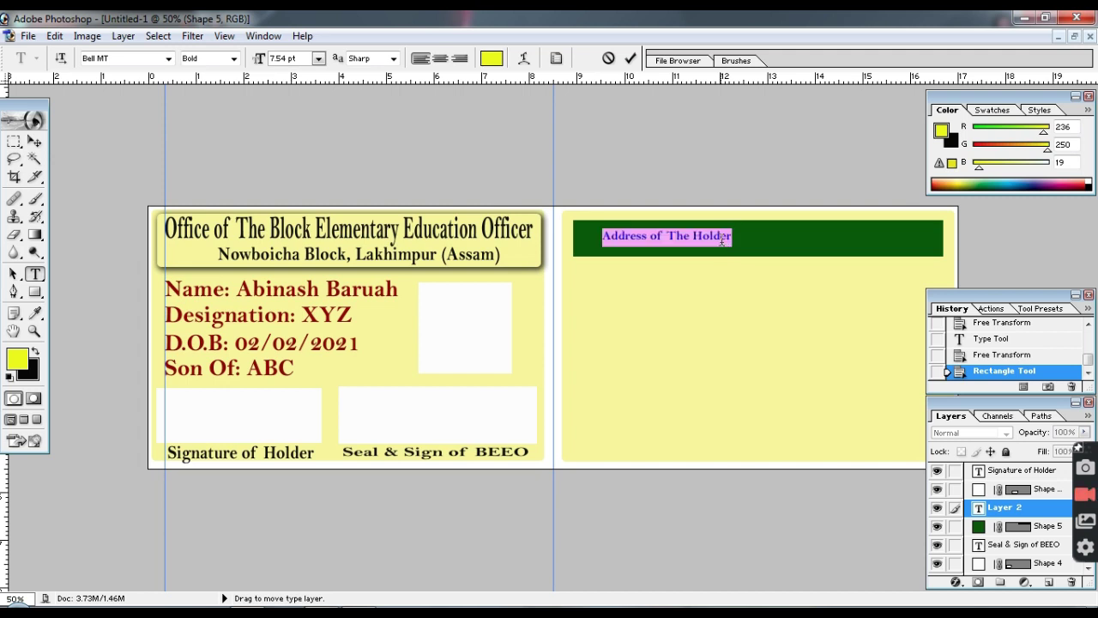
left_click(317, 58)
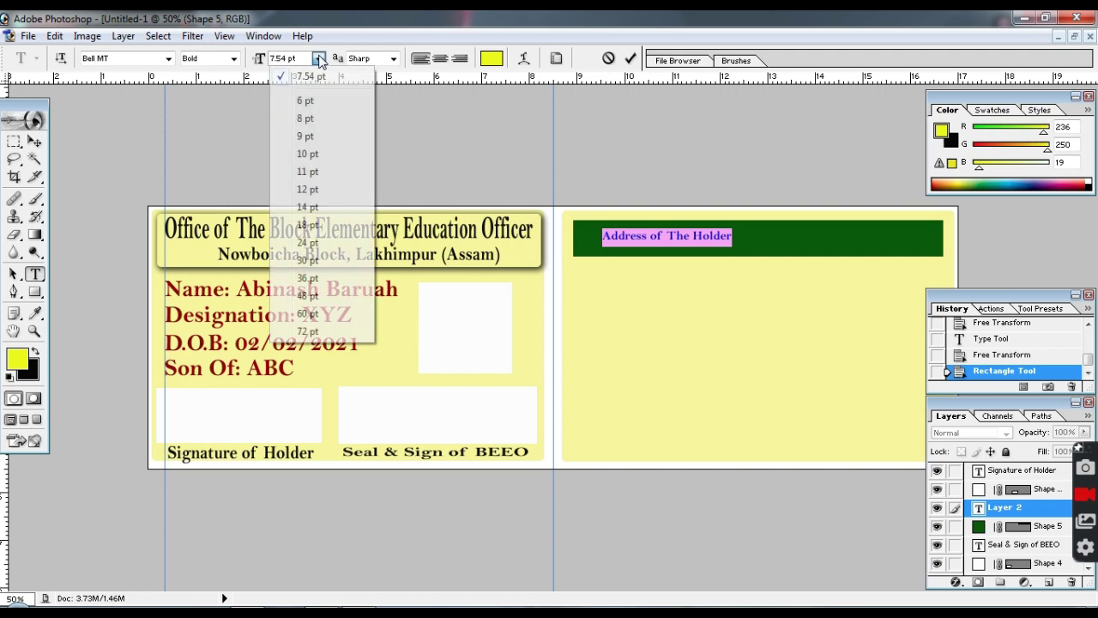
left_click(332, 231)
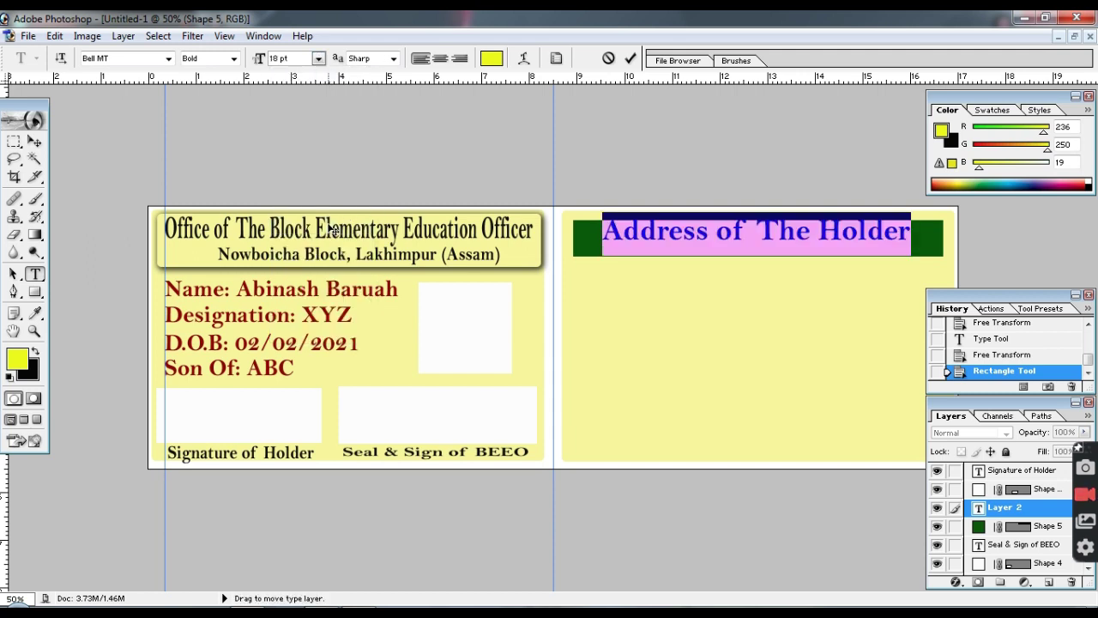
left_click(716, 289)
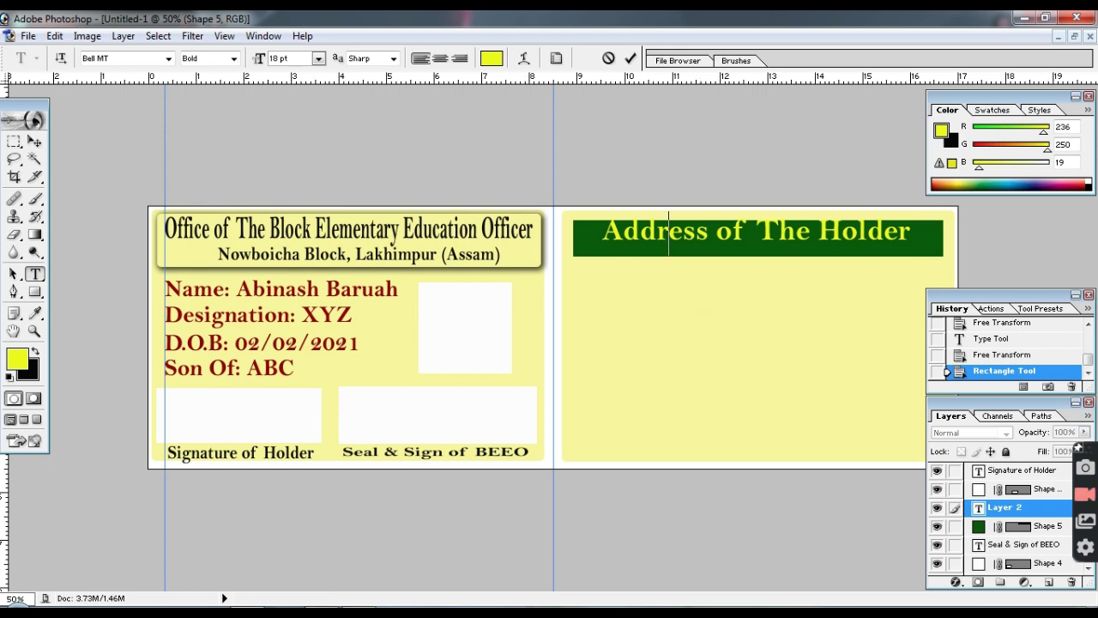
Step: Nudge the heading down and right to centre it on the bar
left_click(35, 142)
left_click_drag(681, 240, 681, 245)
left_click_drag(680, 240, 685, 239)
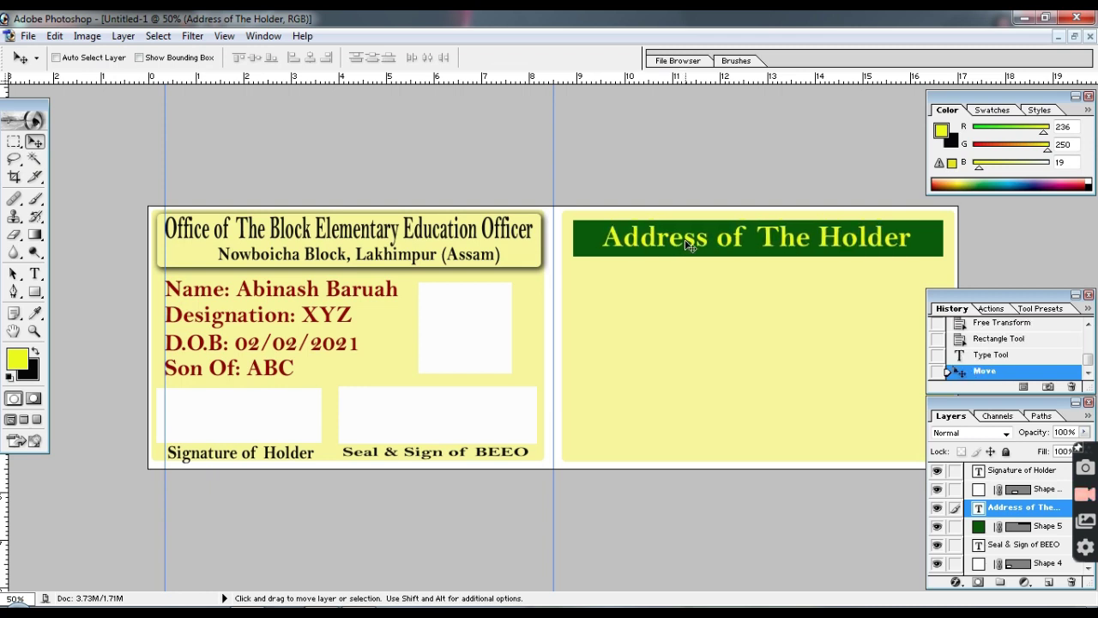
Step: Select the whole heading text and keep its Bold font style
left_click(35, 274)
left_click(645, 243)
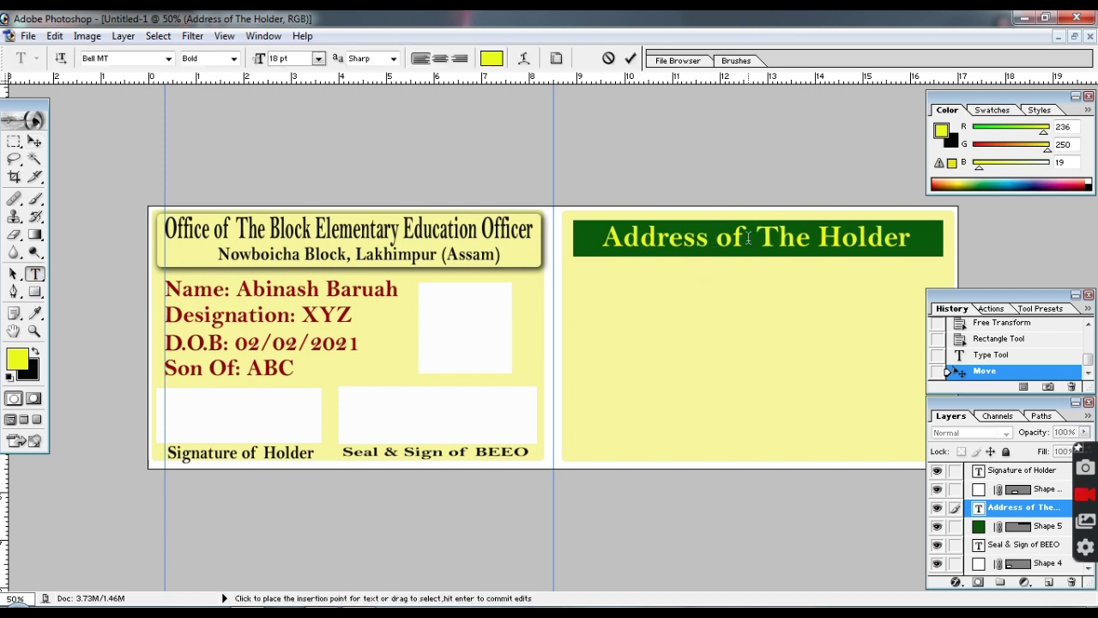
key("ctrl+a")
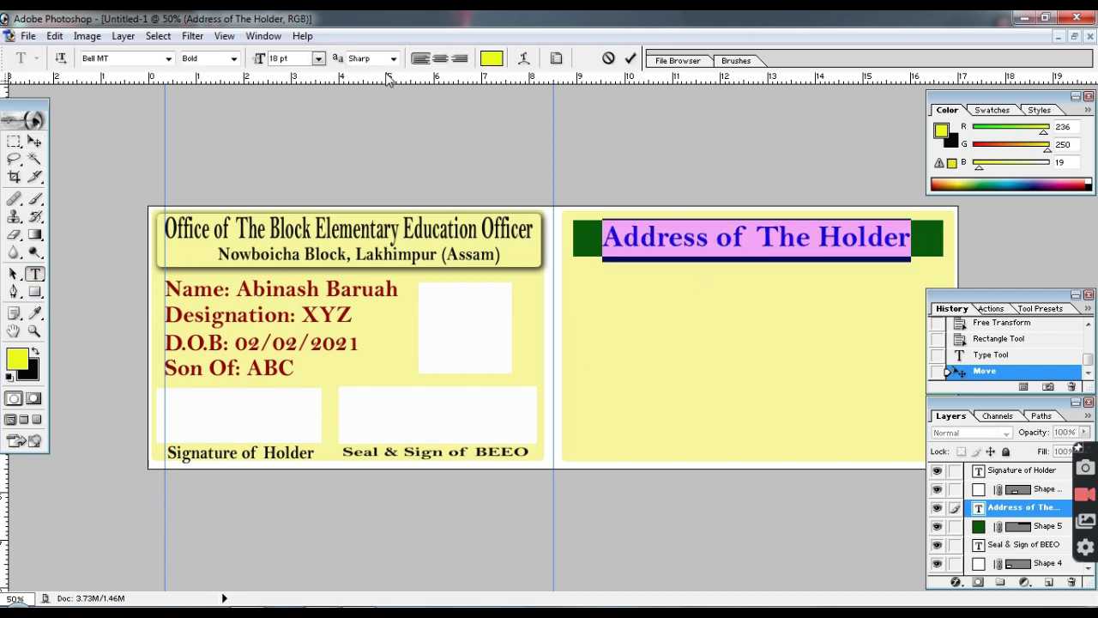
left_click(233, 58)
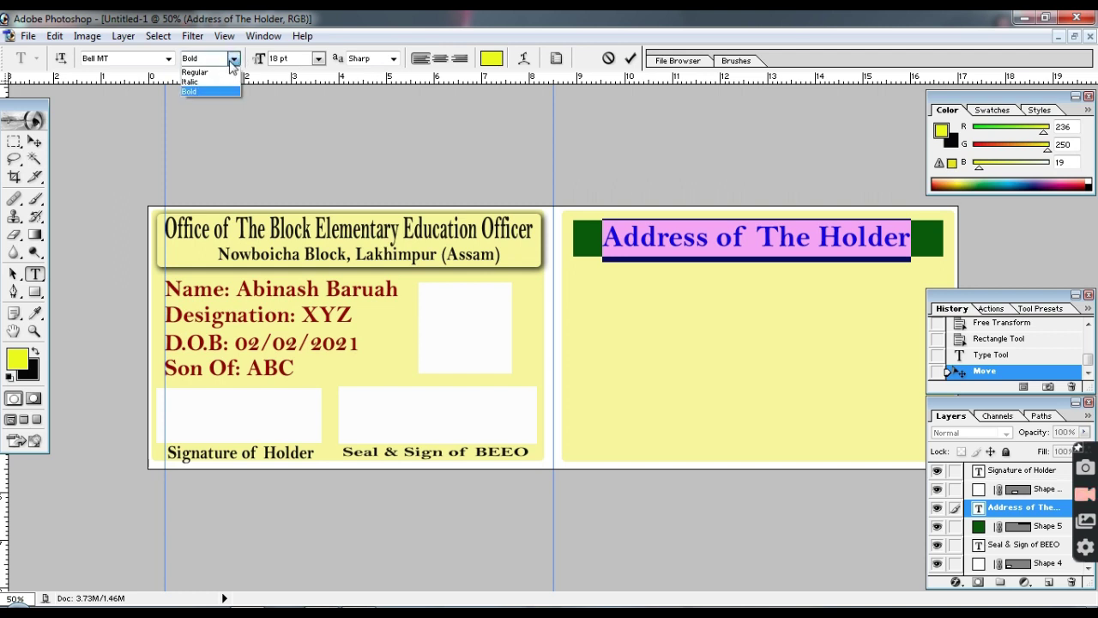
left_click(230, 65)
Step: Turn on Underline for the heading in the Character palette
left_click(723, 244)
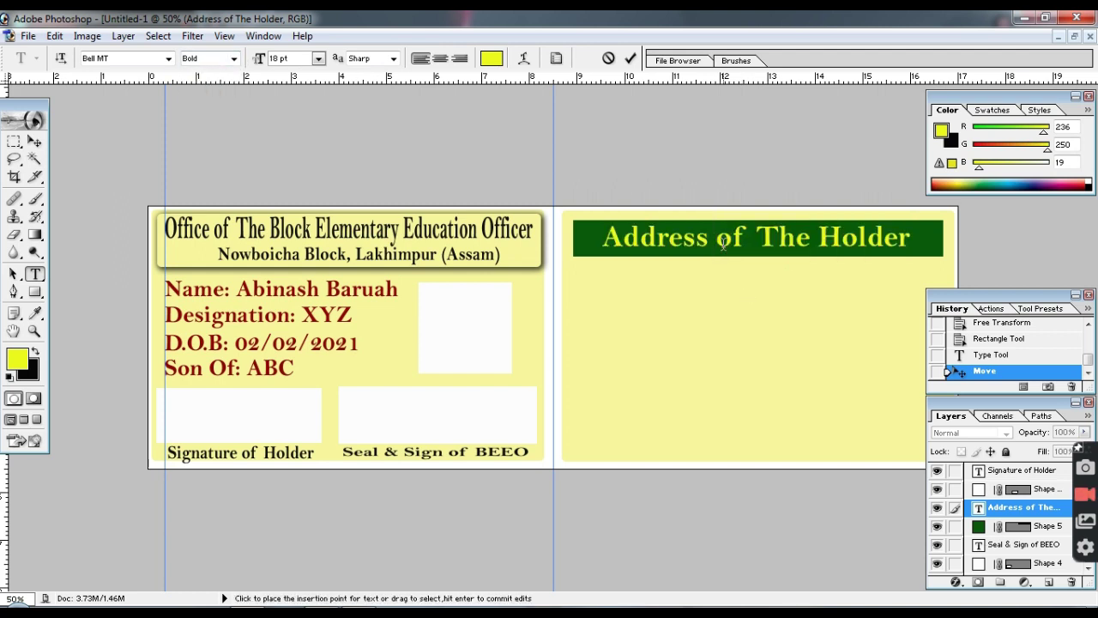
key("ctrl+t")
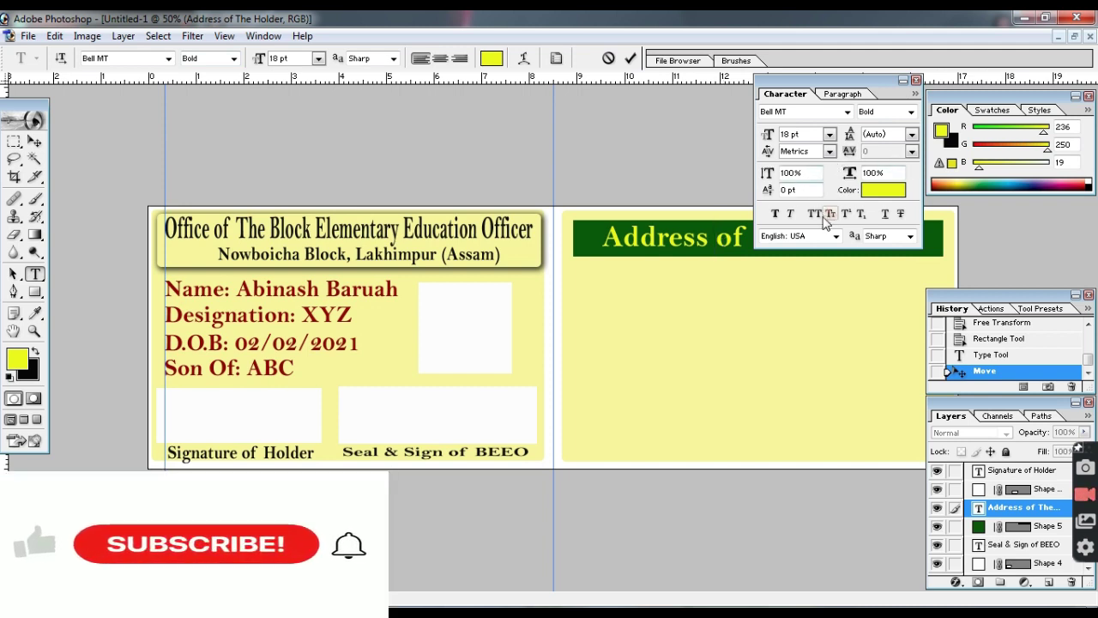
left_click(885, 213)
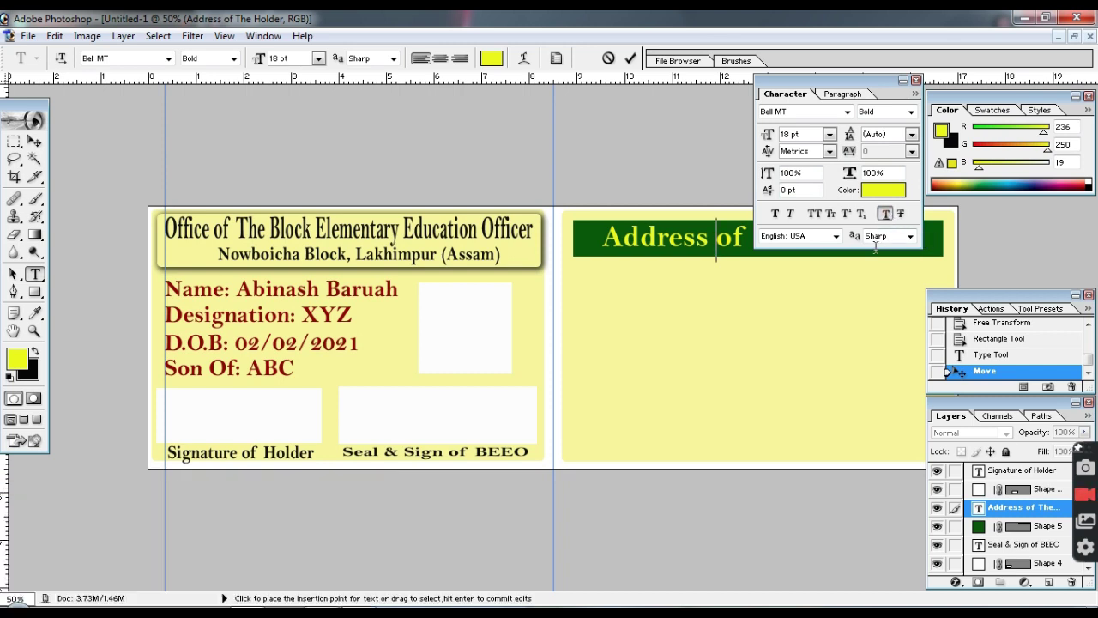
left_click(916, 80)
triple_click(890, 230)
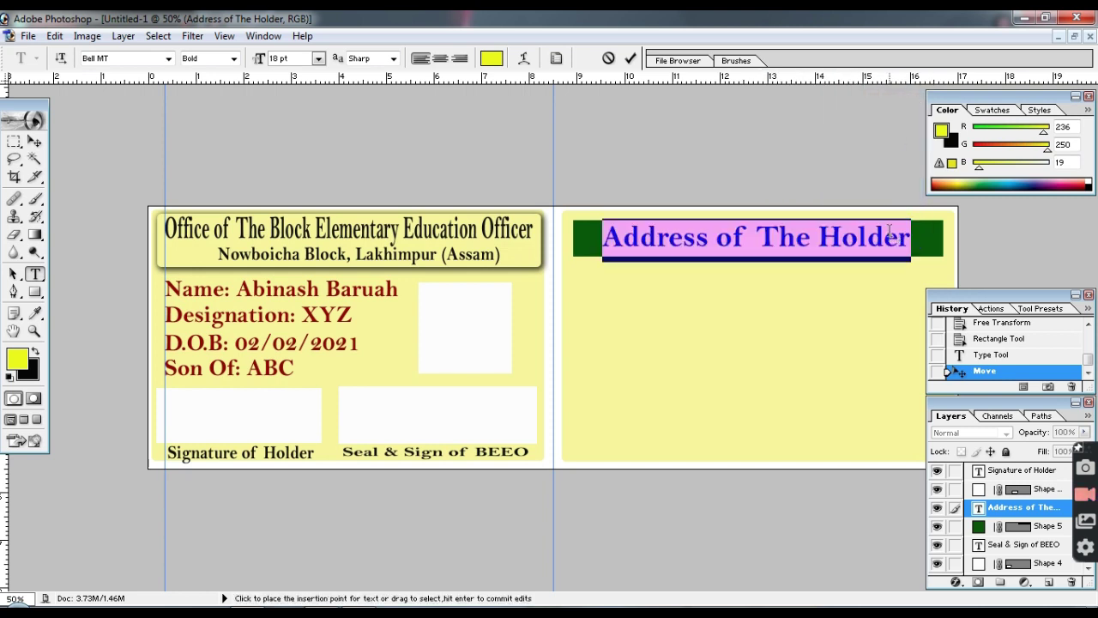
key("ctrl+t")
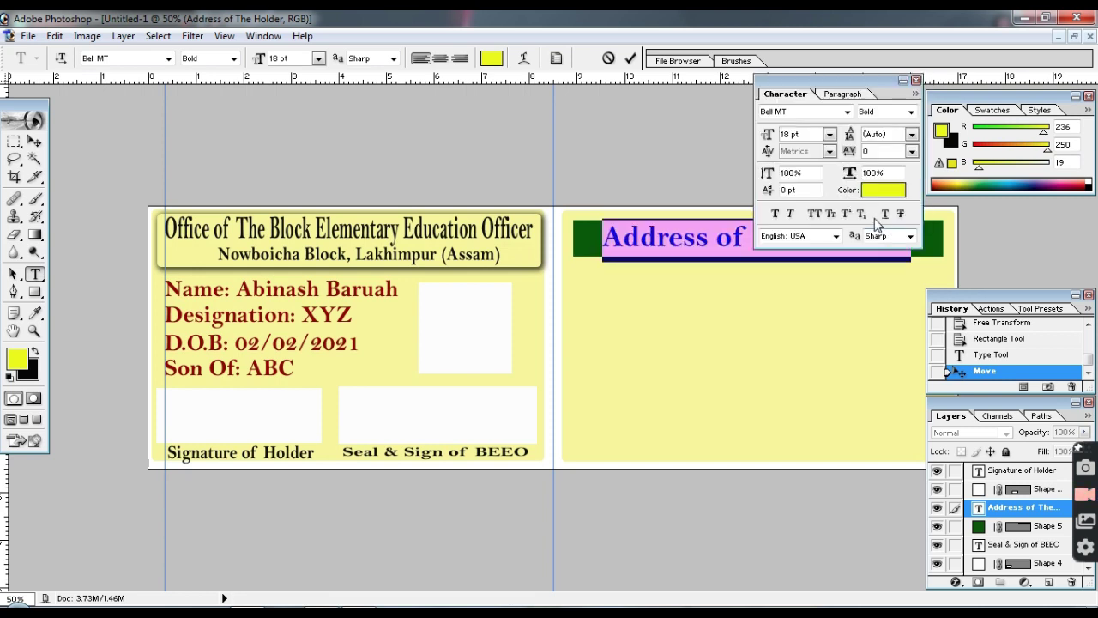
left_click(885, 213)
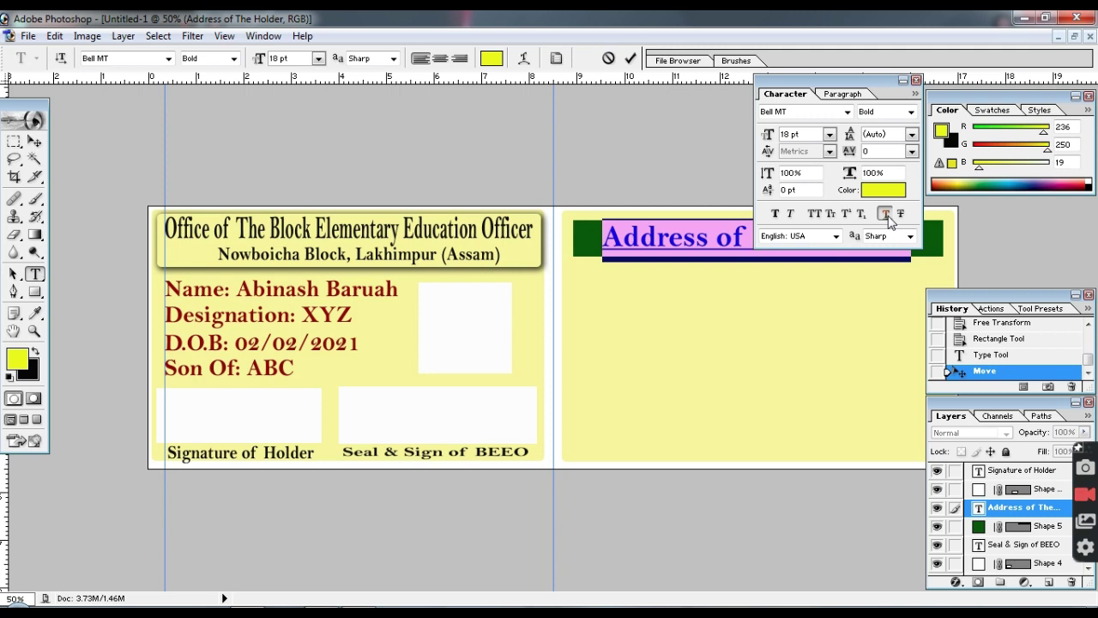
left_click(915, 80)
left_click(796, 239)
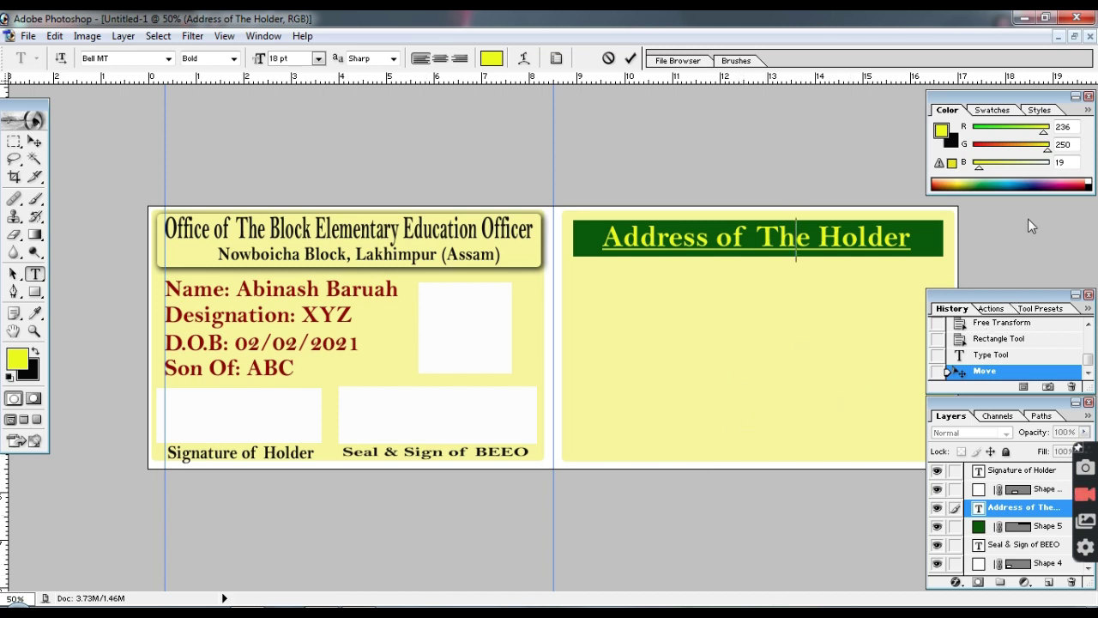
left_click_drag(1012, 294, 1031, 218)
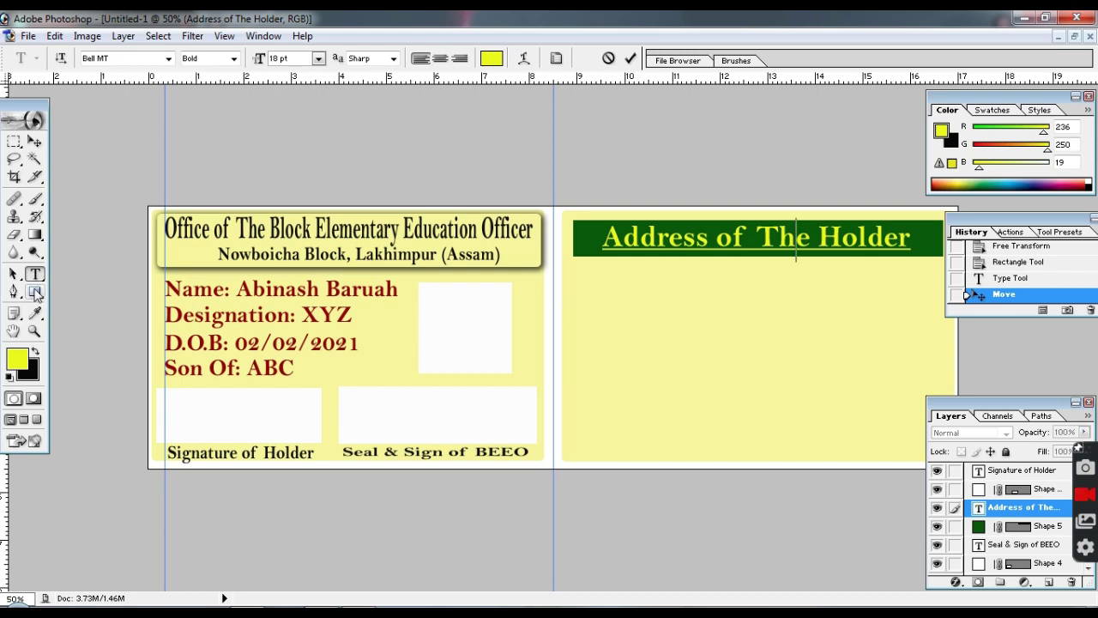
Step: Commit the heading and set the foreground colour to near-black
left_click(34, 141)
left_click(34, 273)
left_click(17, 358)
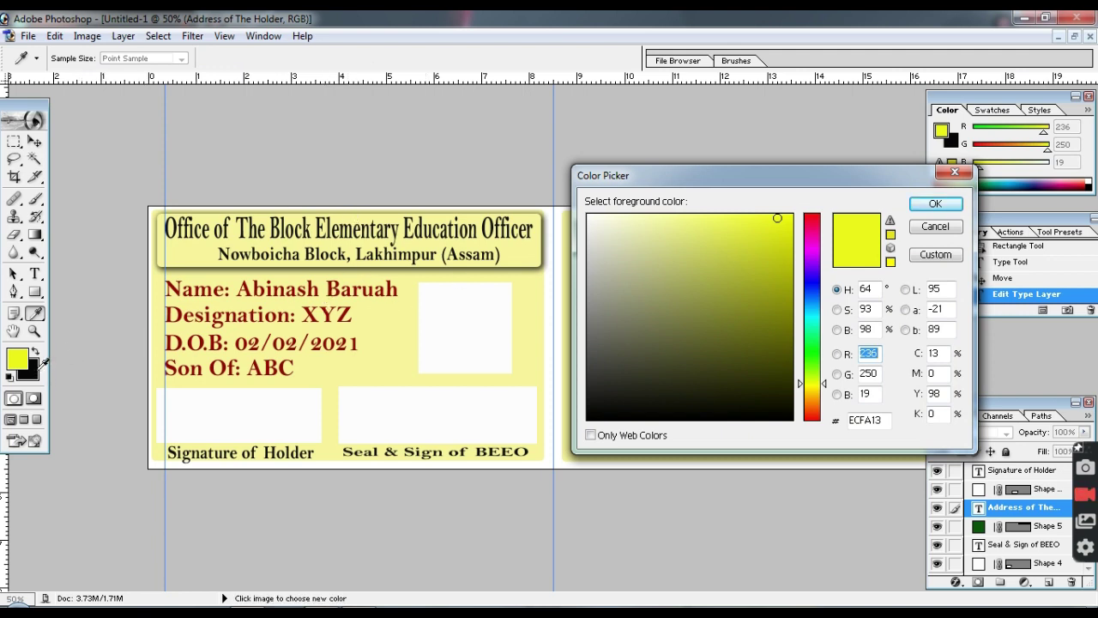
left_click(31, 374)
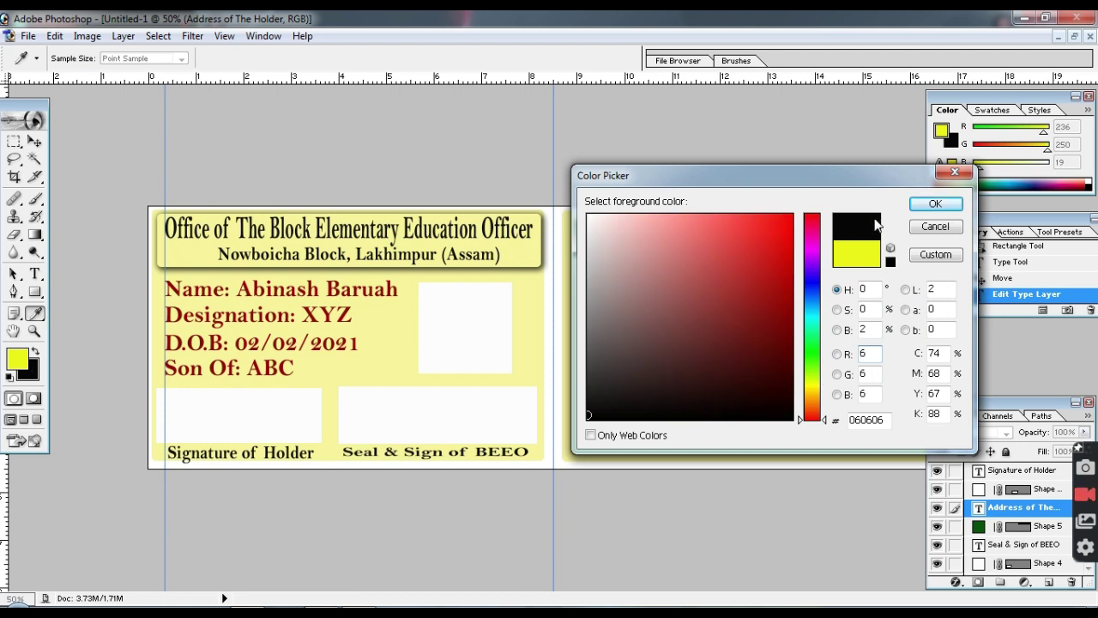
left_click(933, 204)
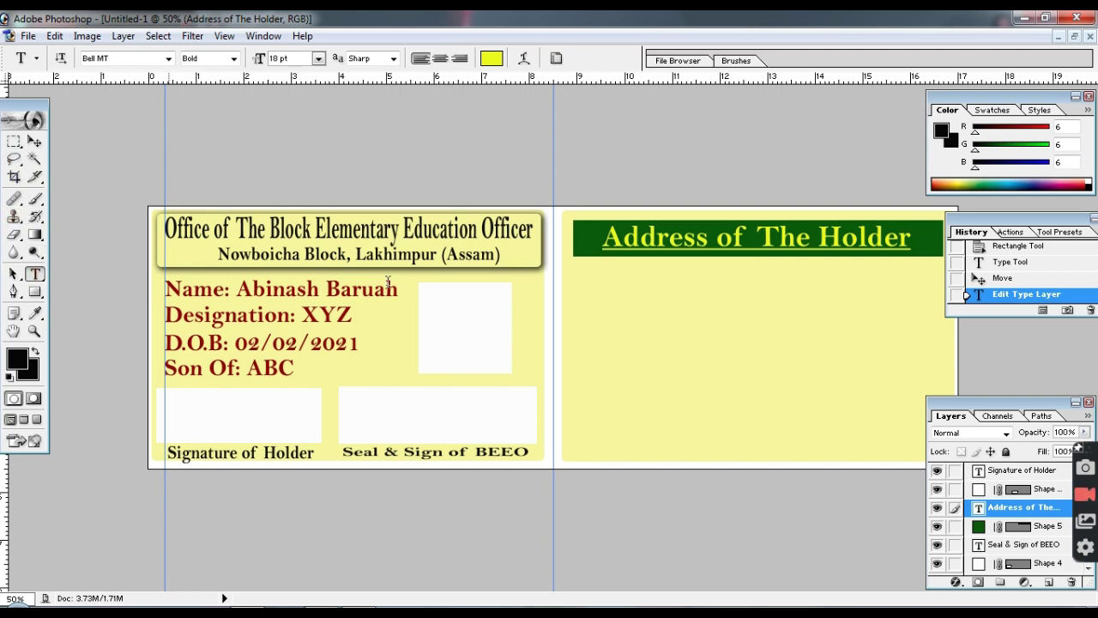
Step: Type a 'Vill:' label below the heading and recolour it black
left_click(595, 286)
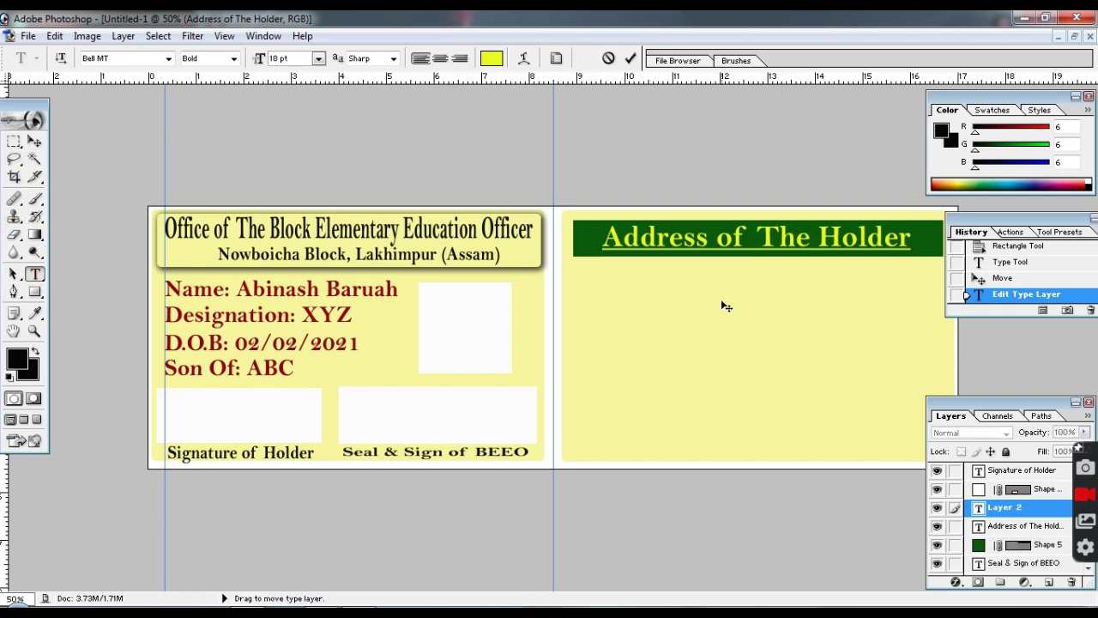
type("Vill")
key("BackSpace")
key("BackSpace")
key("BackSpace")
key("BackSpace")
type("Vill")
key("ctrl+a")
left_click(491, 57)
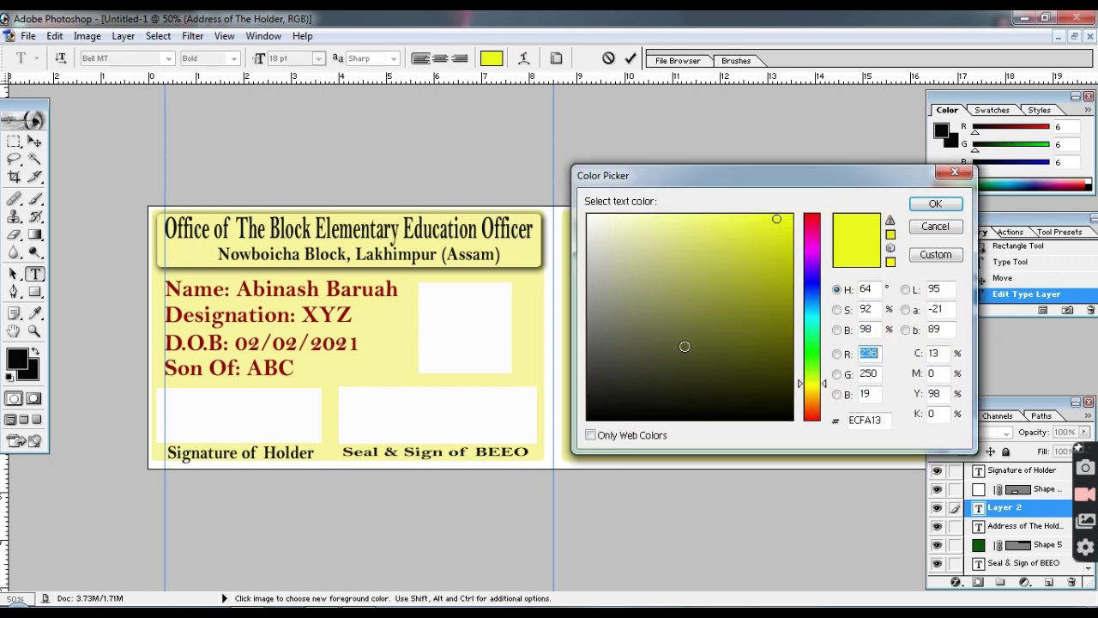
left_click(18, 357)
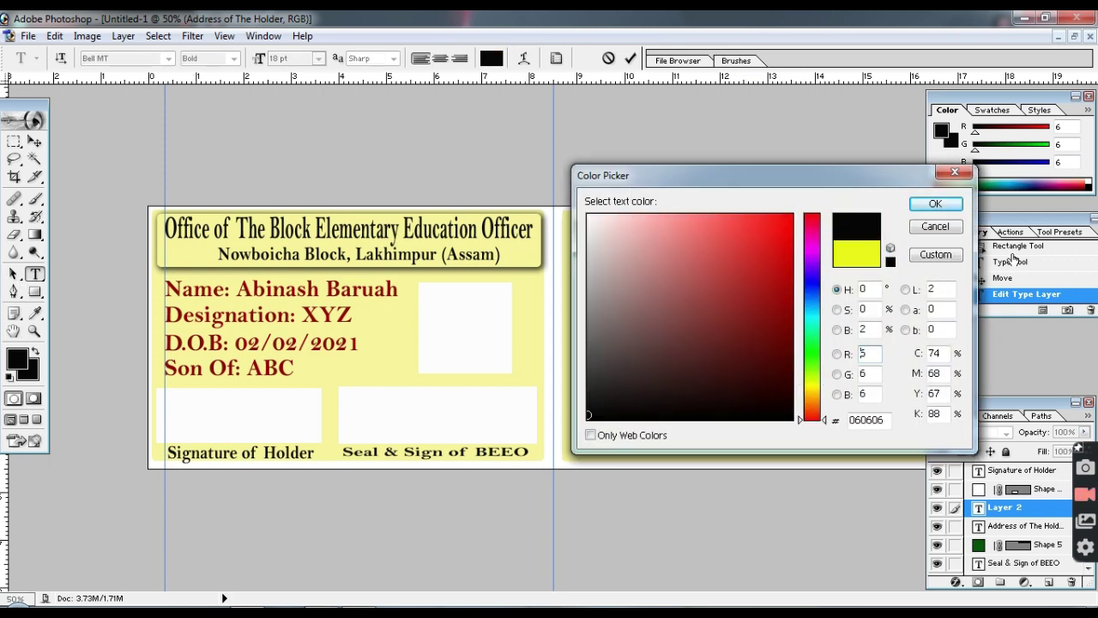
left_click(934, 203)
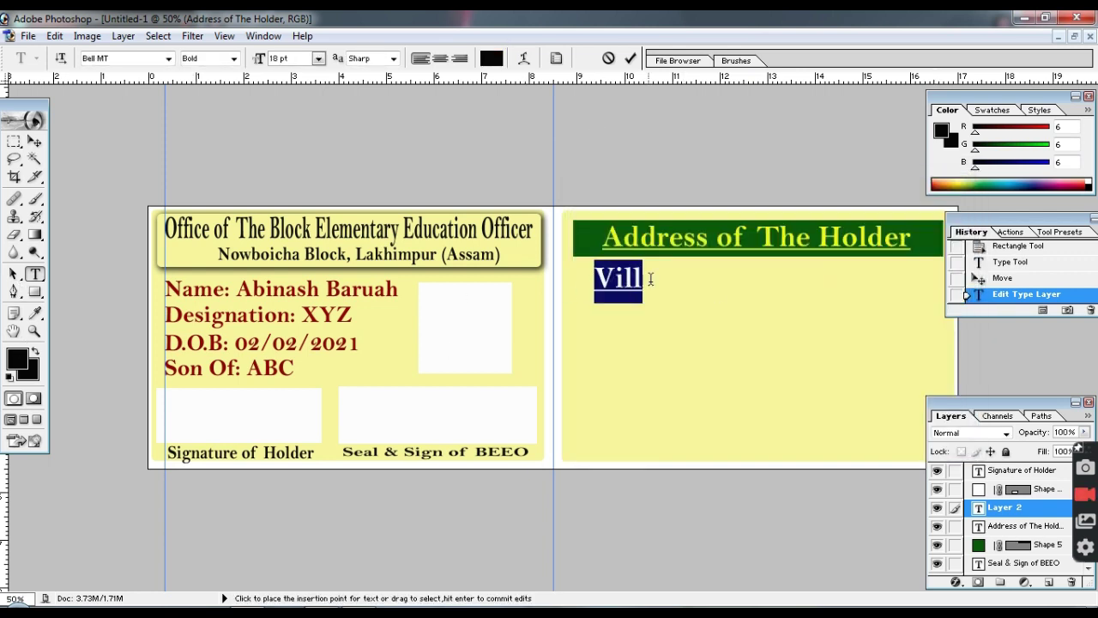
left_click(651, 278)
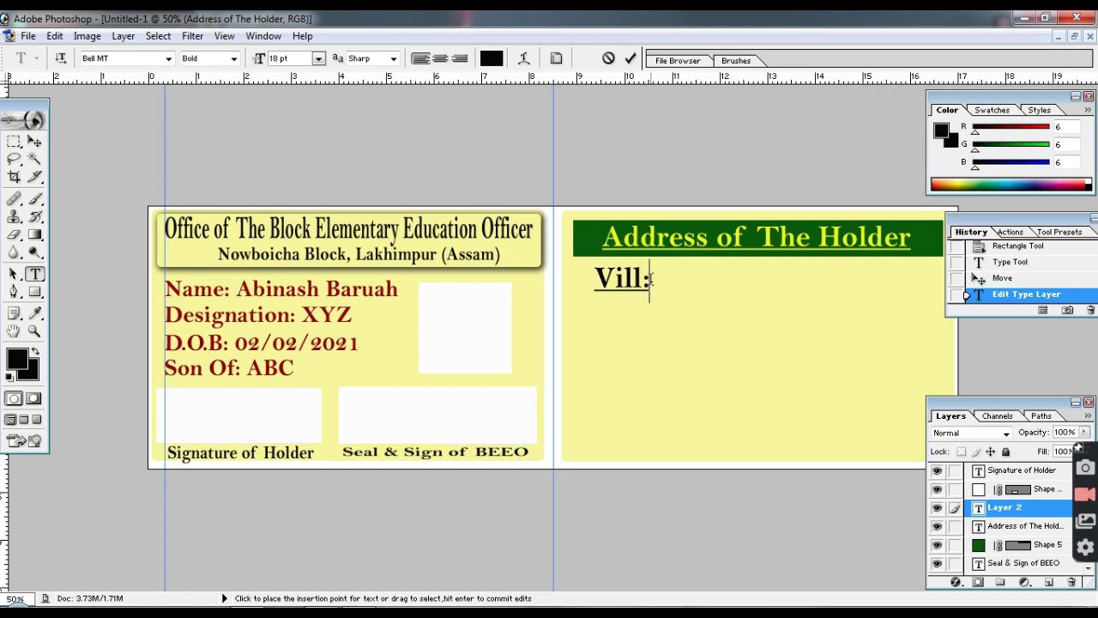
left_click(34, 141)
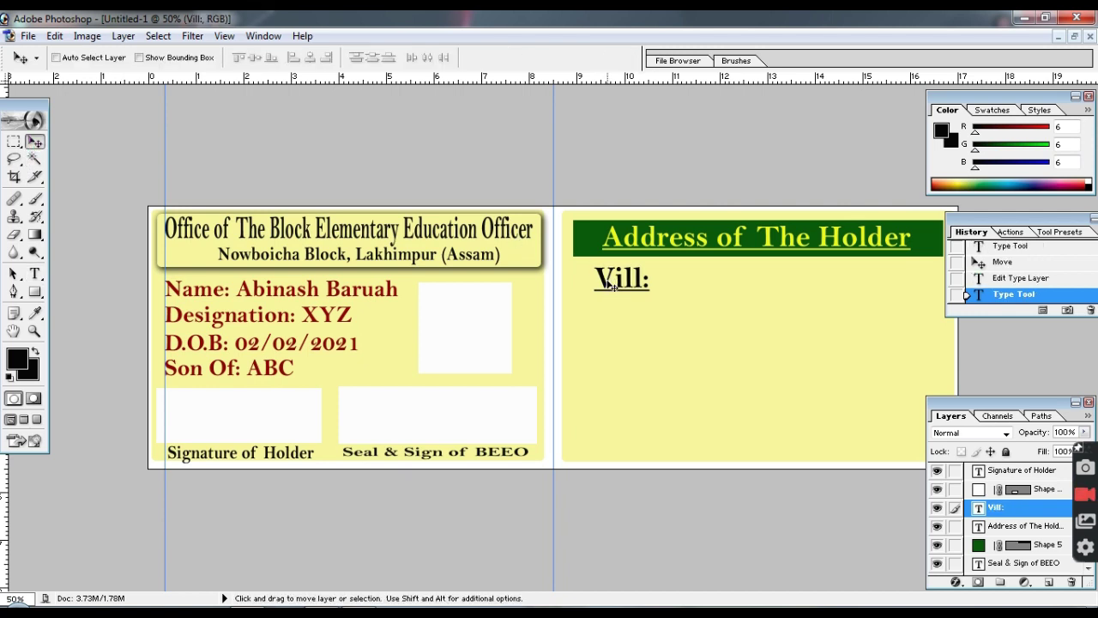
Step: Add a 'PO:' label beneath Vill:
left_click(34, 273)
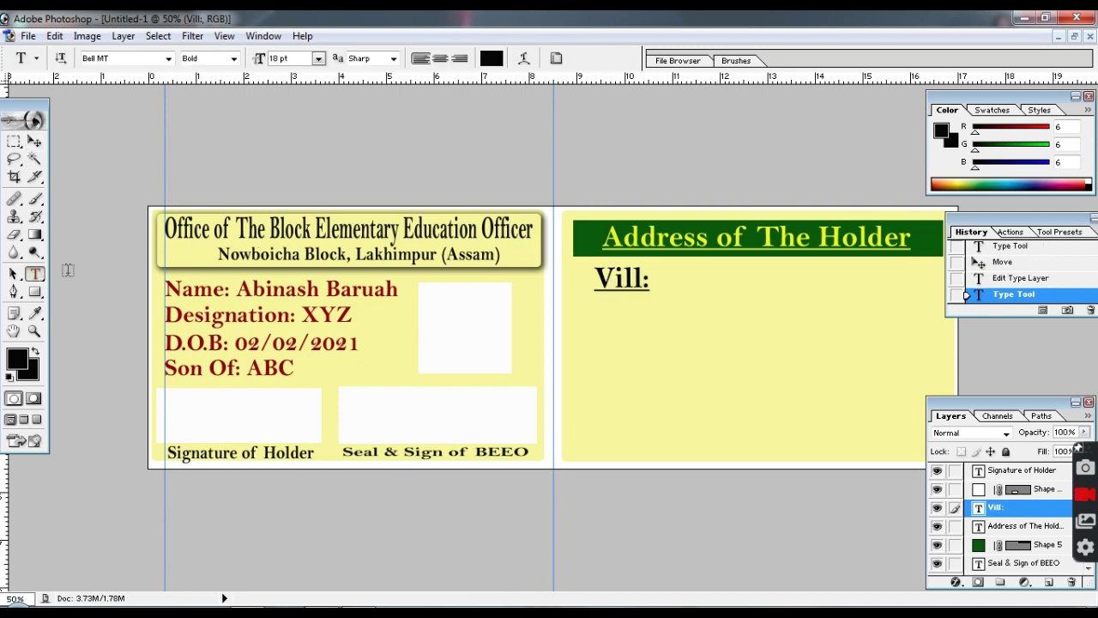
left_click(605, 310)
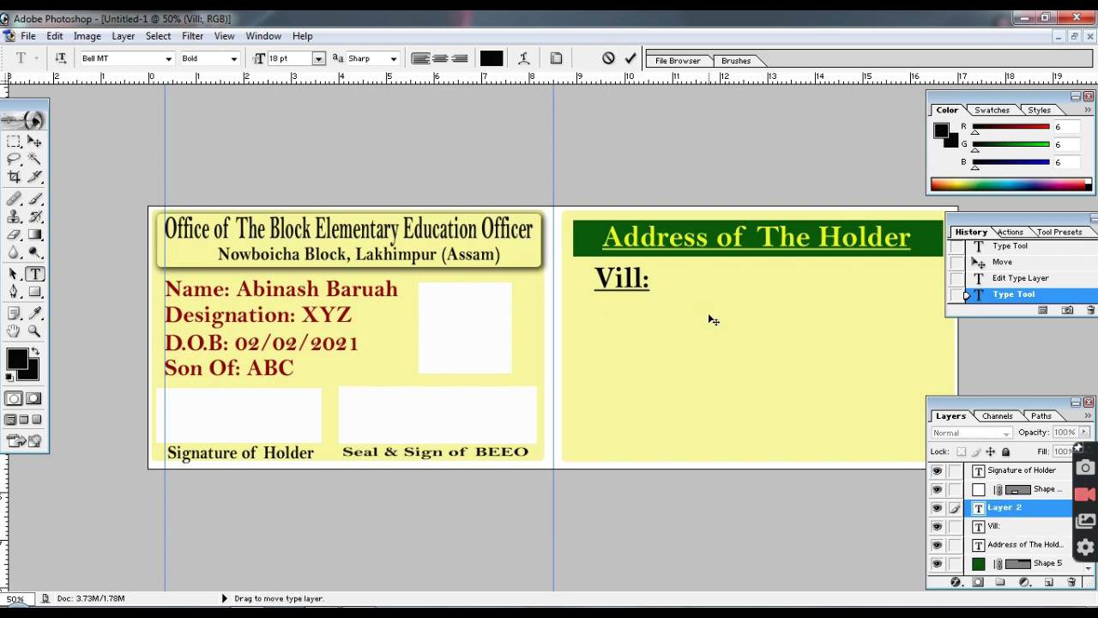
type("PO:")
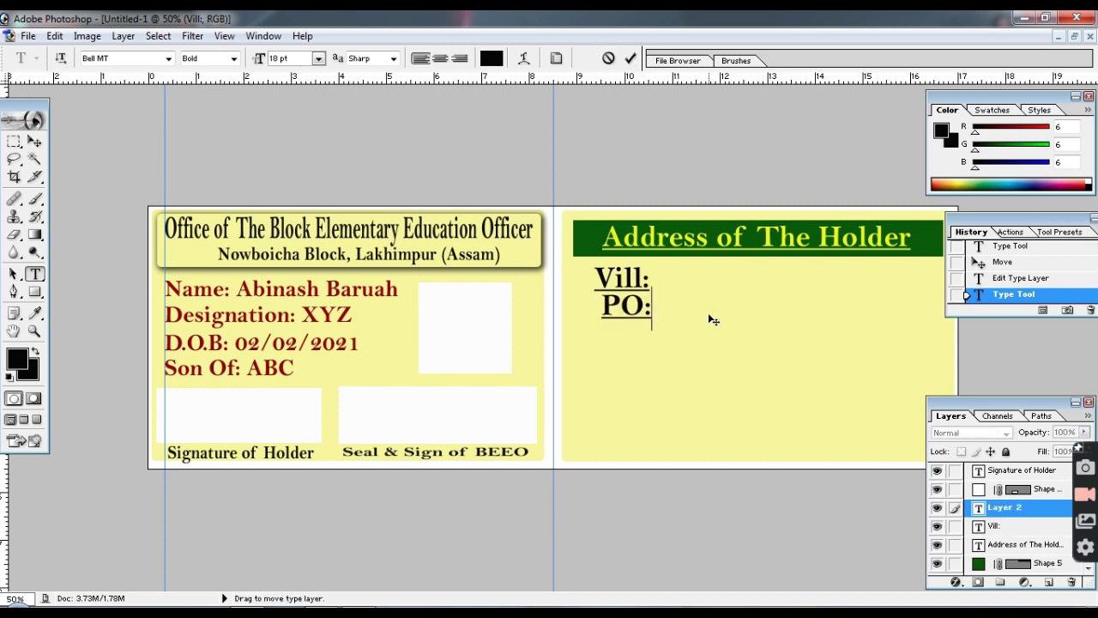
left_click(34, 142)
left_click(34, 274)
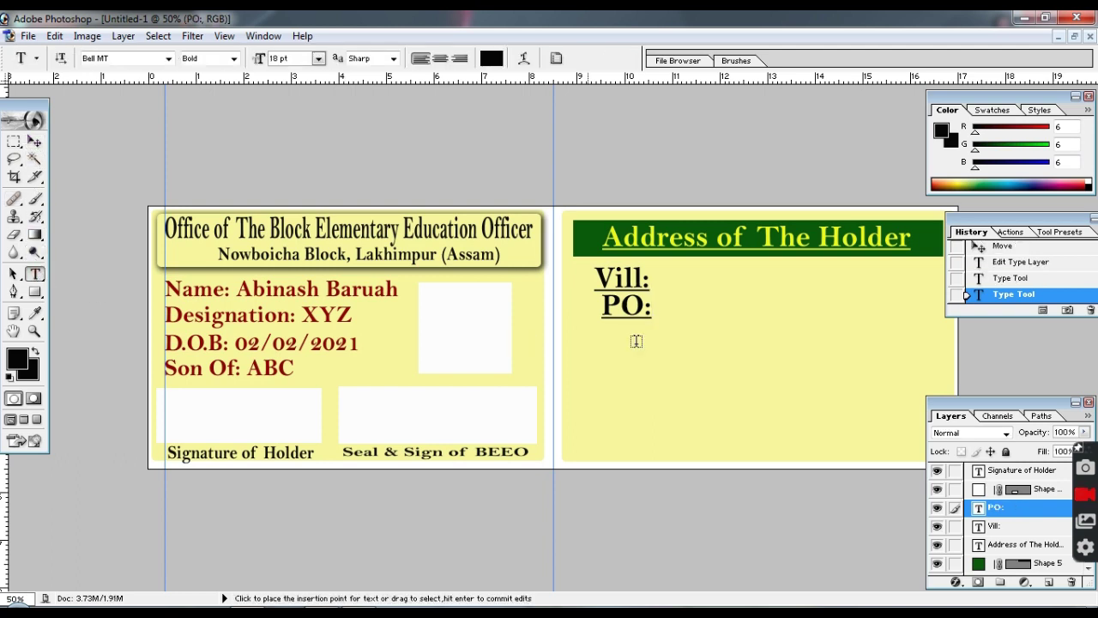
Step: Add 'Dist:' and 'PIN:' labels stacked below PO:
left_click(606, 344)
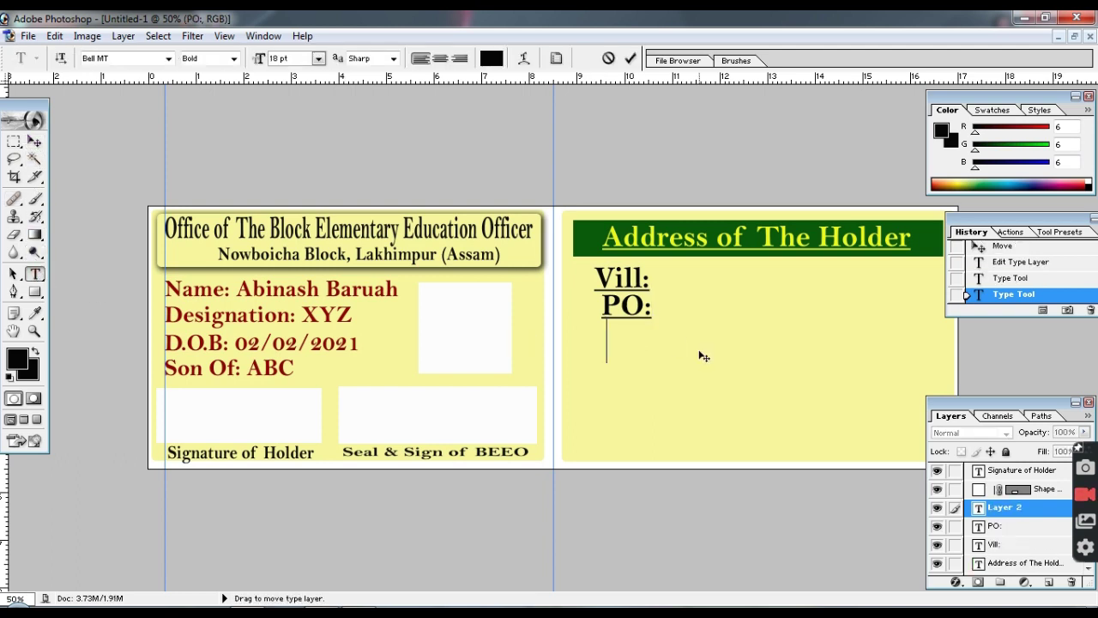
type("Dist:")
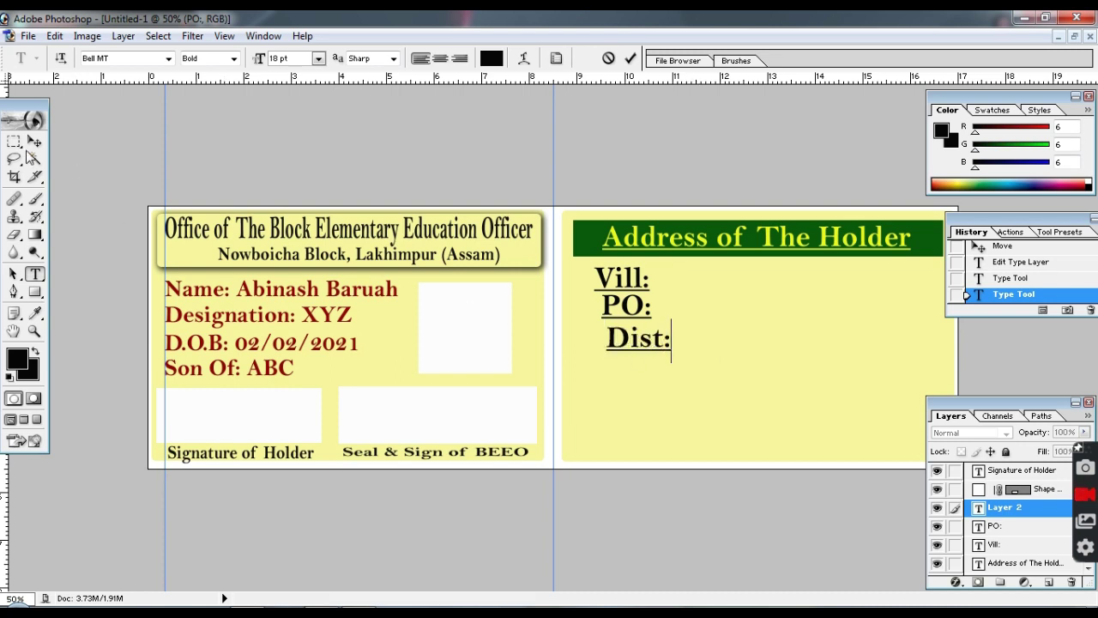
left_click(34, 142)
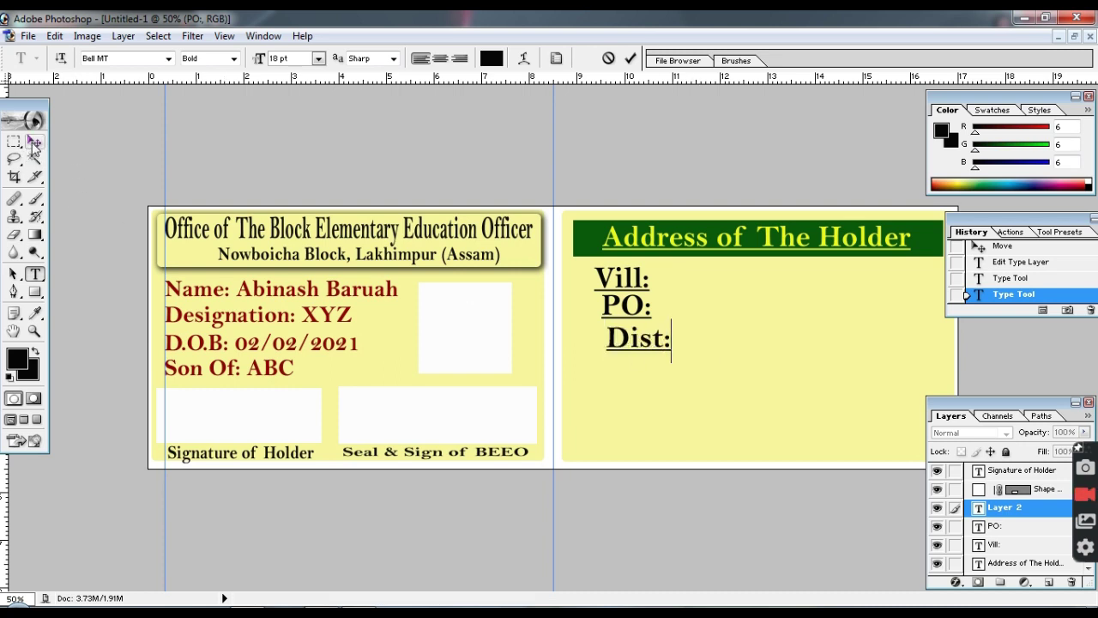
left_click(35, 278)
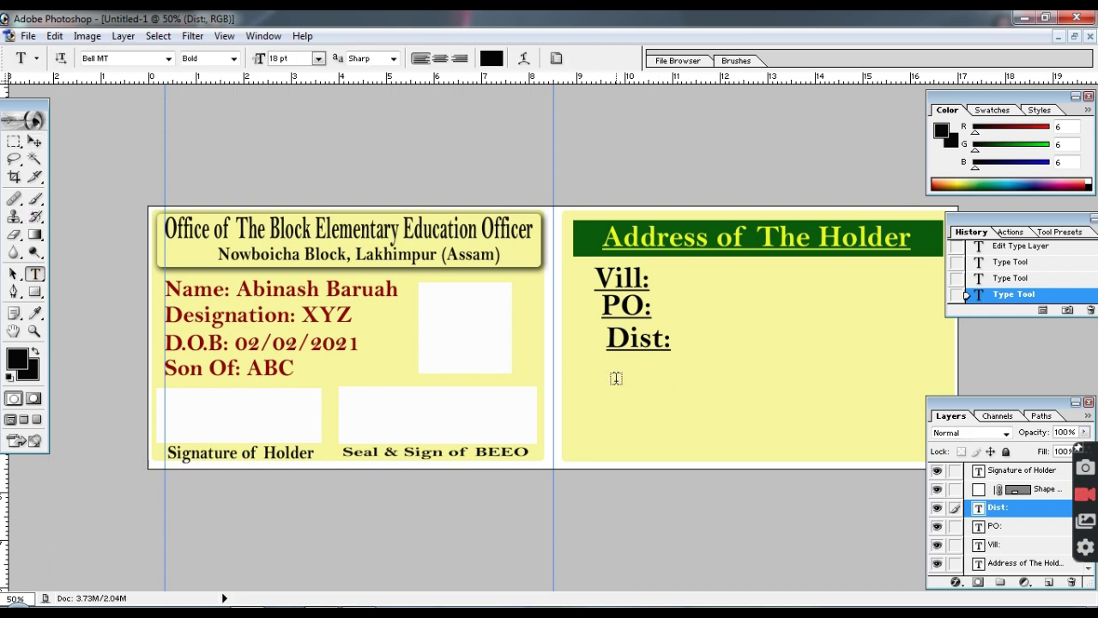
left_click(644, 375)
type("PIN:")
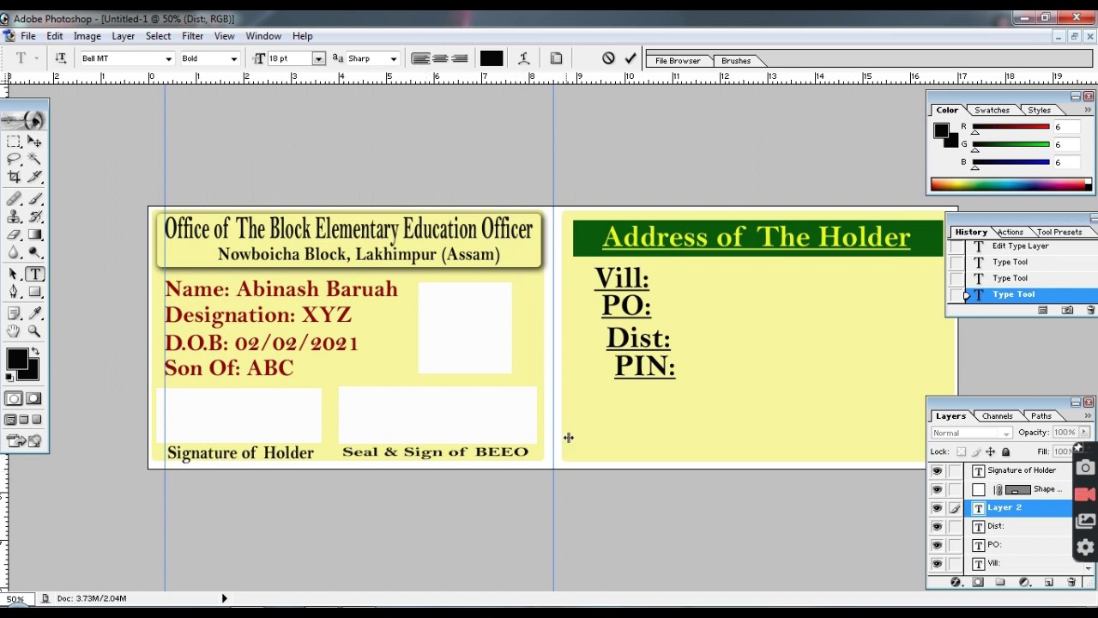
Step: Align Vill:, PO:, Dist: and PIN: to a vertical guide, nudging PO: down for even spacing
left_click_drag(568, 437, 589, 434)
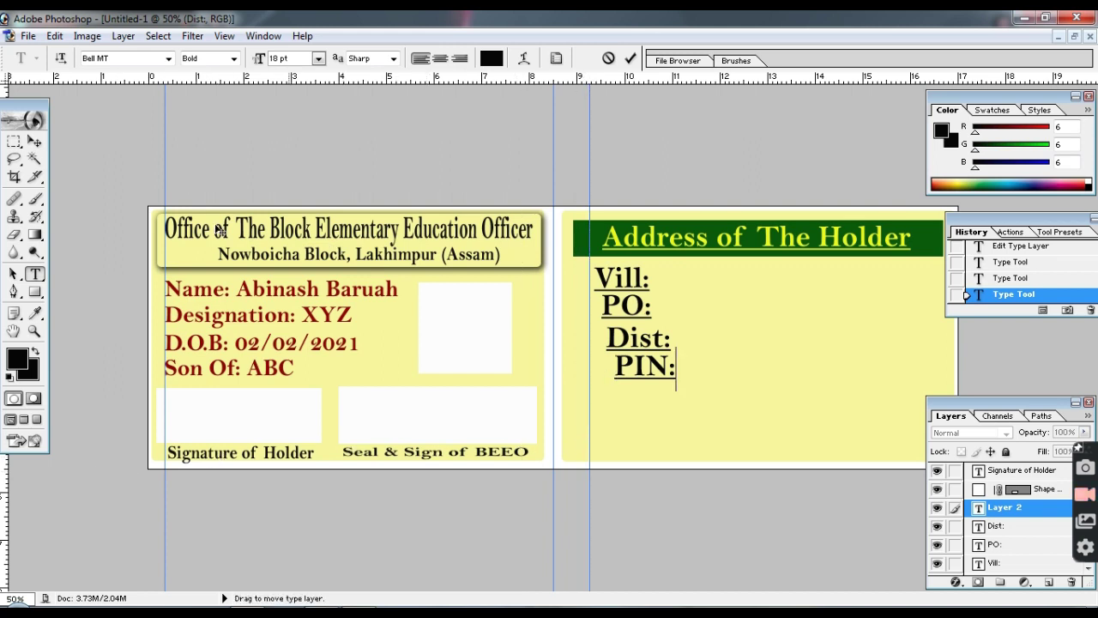
left_click(34, 141)
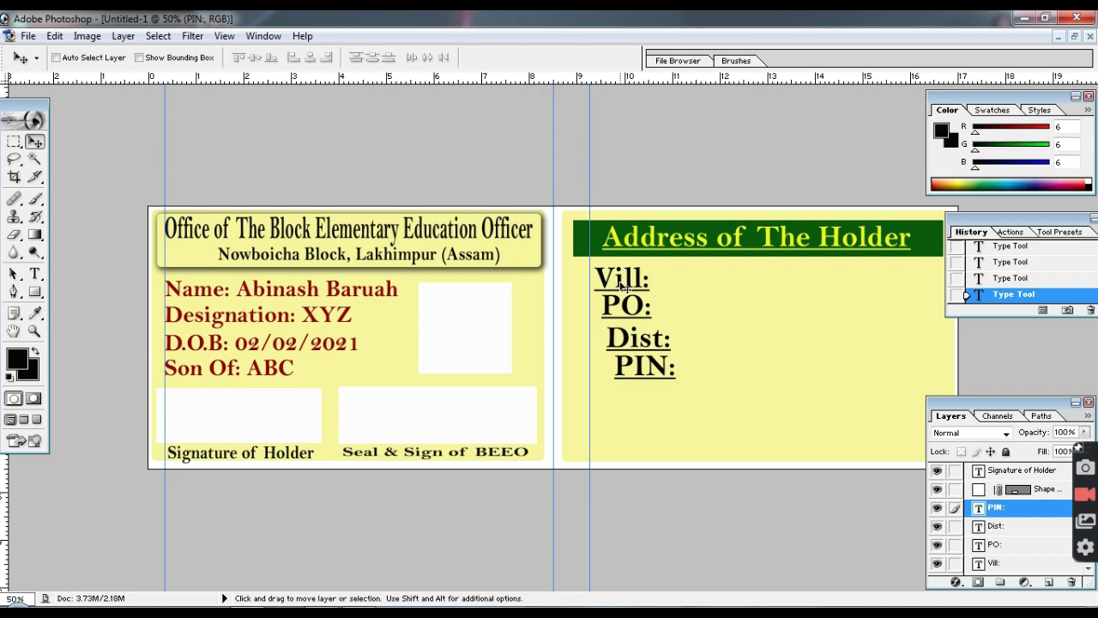
left_click_drag(623, 286, 596, 291)
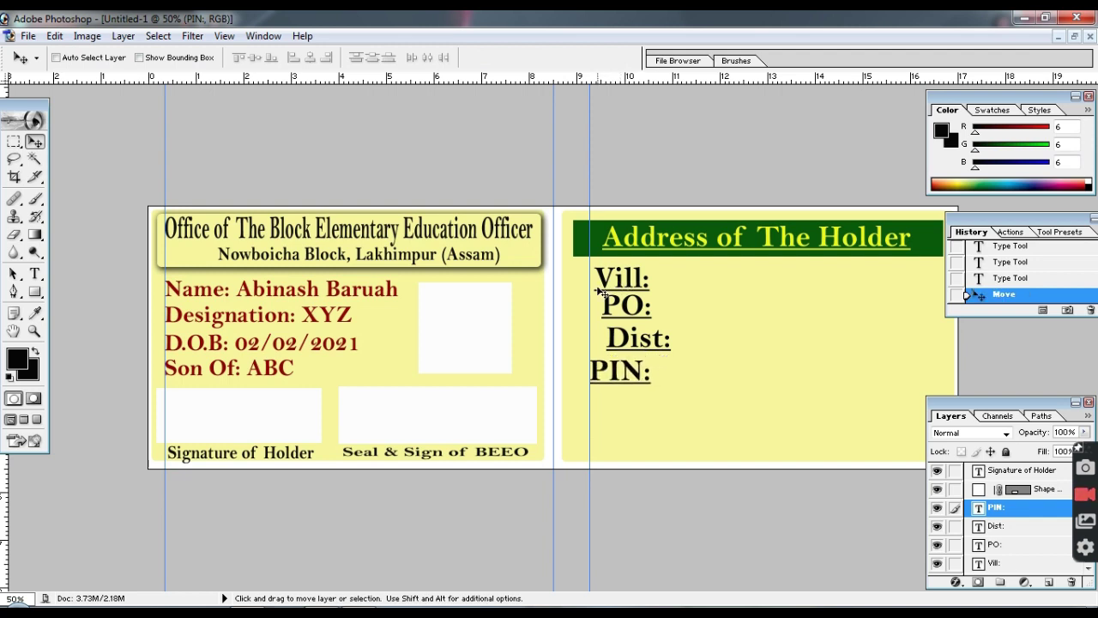
left_click(995, 525)
mouse_move(701, 346)
left_mouse_down()
mouse_move(682, 339)
mouse_move(722, 335)
left_mouse_up()
left_click(997, 544)
left_click(995, 563)
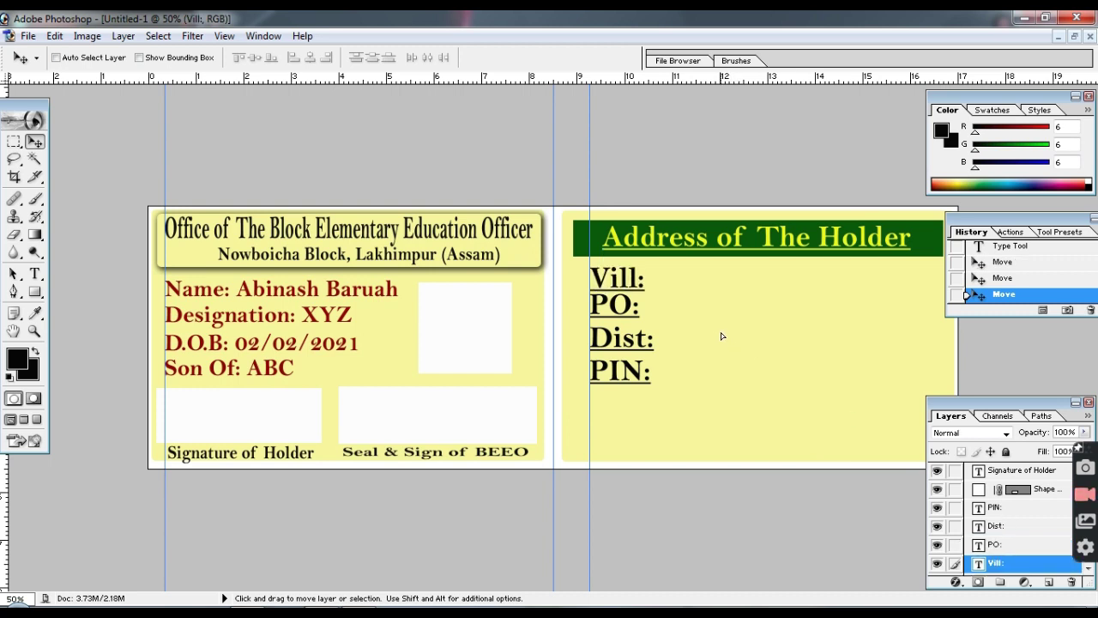
left_click(1008, 548)
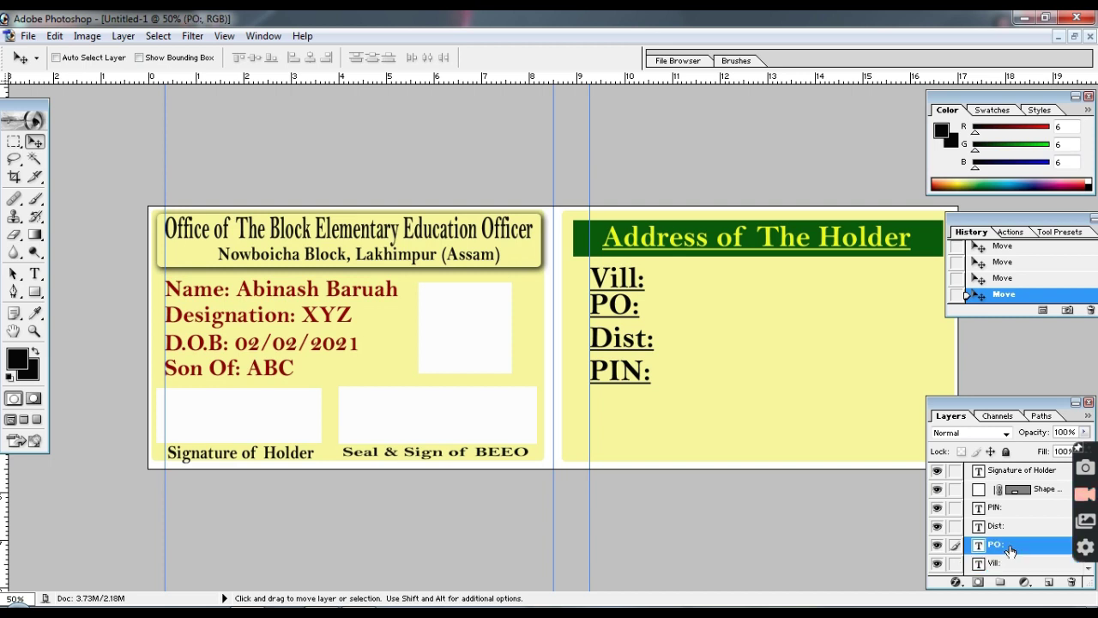
key("Down")
key("Down")
key("Down")
key("Down")
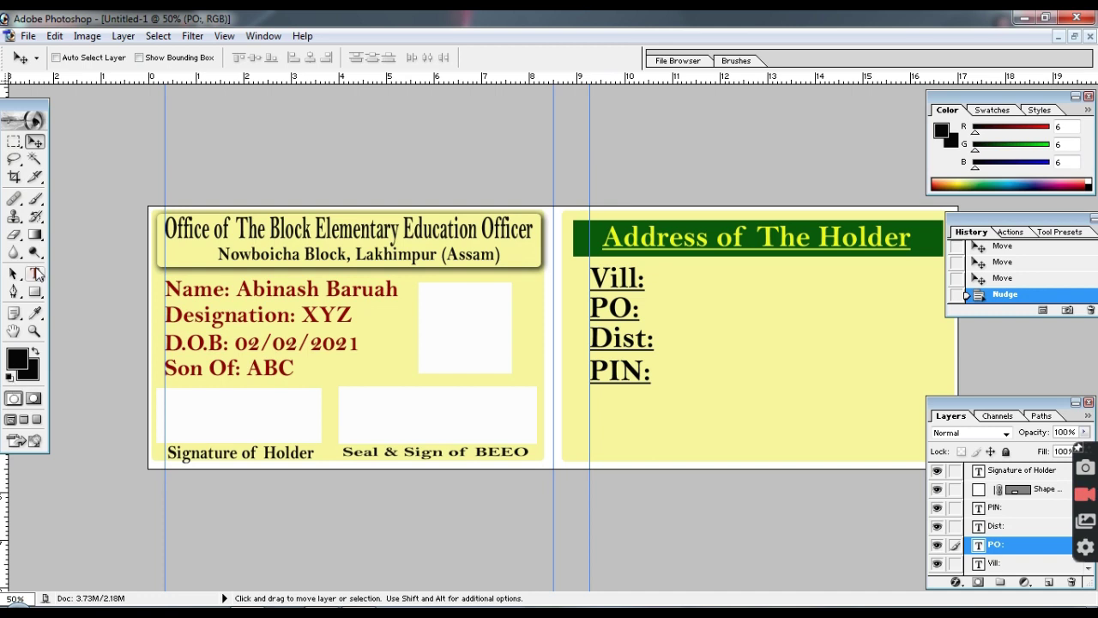
Step: Draw a wide black ellipse below the PIN line and shift it down and right
left_click(35, 292)
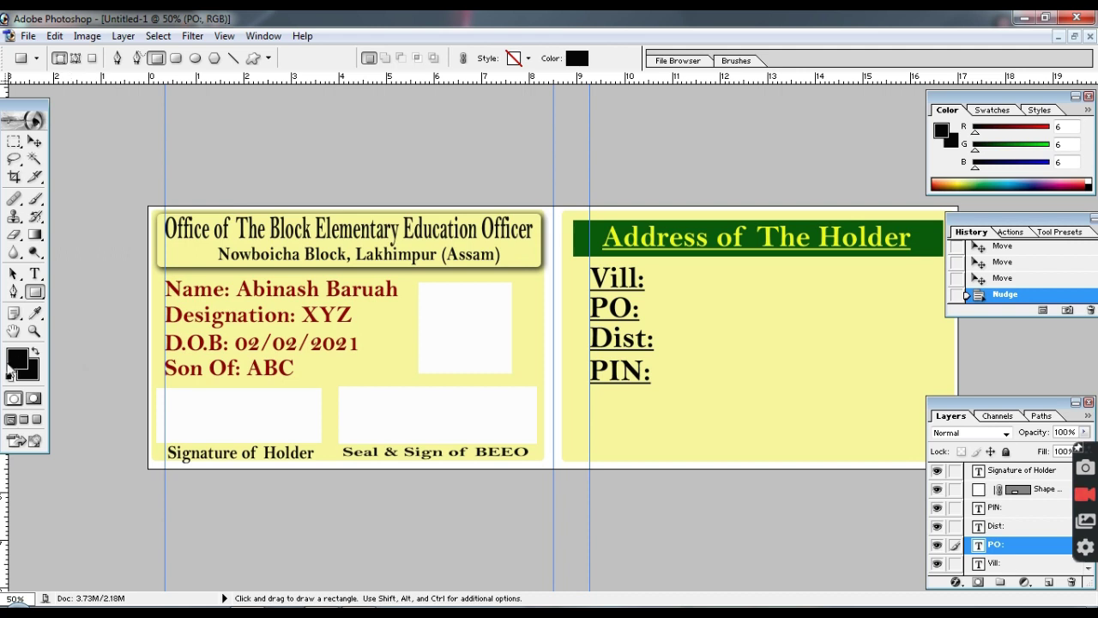
left_click(195, 58)
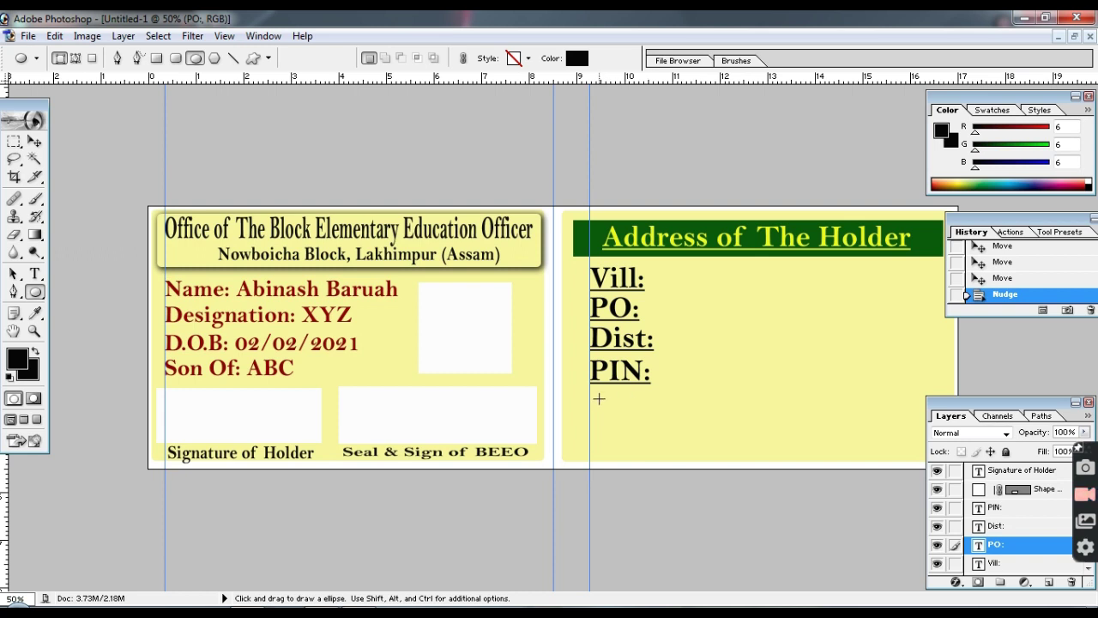
mouse_move(626, 407)
left_mouse_down()
mouse_move(881, 429)
mouse_move(866, 433)
left_mouse_up()
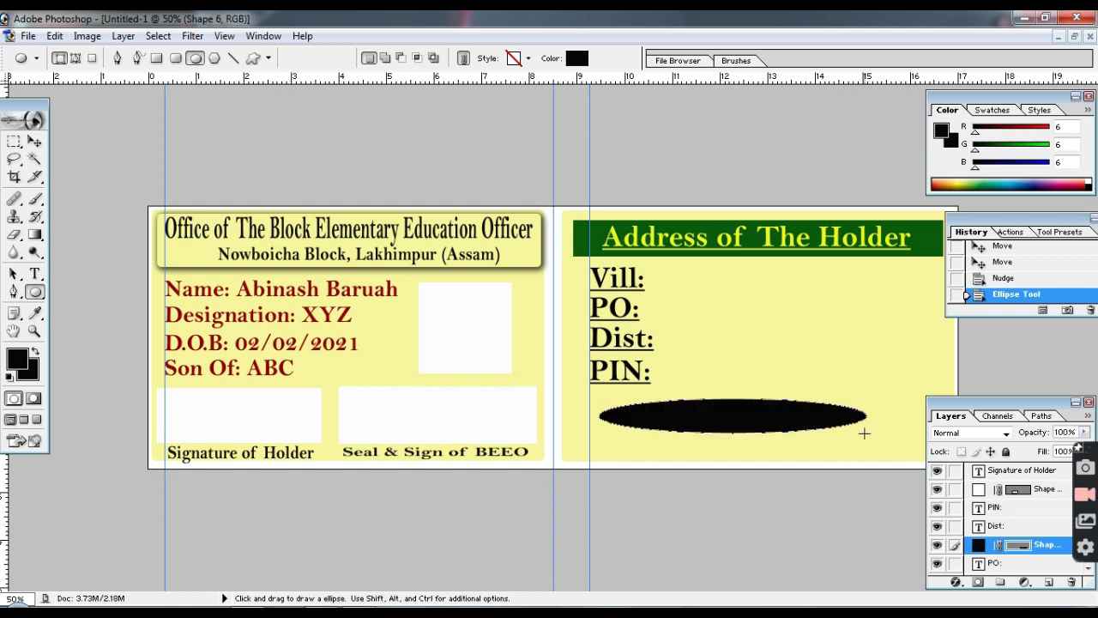
left_click(34, 140)
left_click_drag(734, 403, 773, 431)
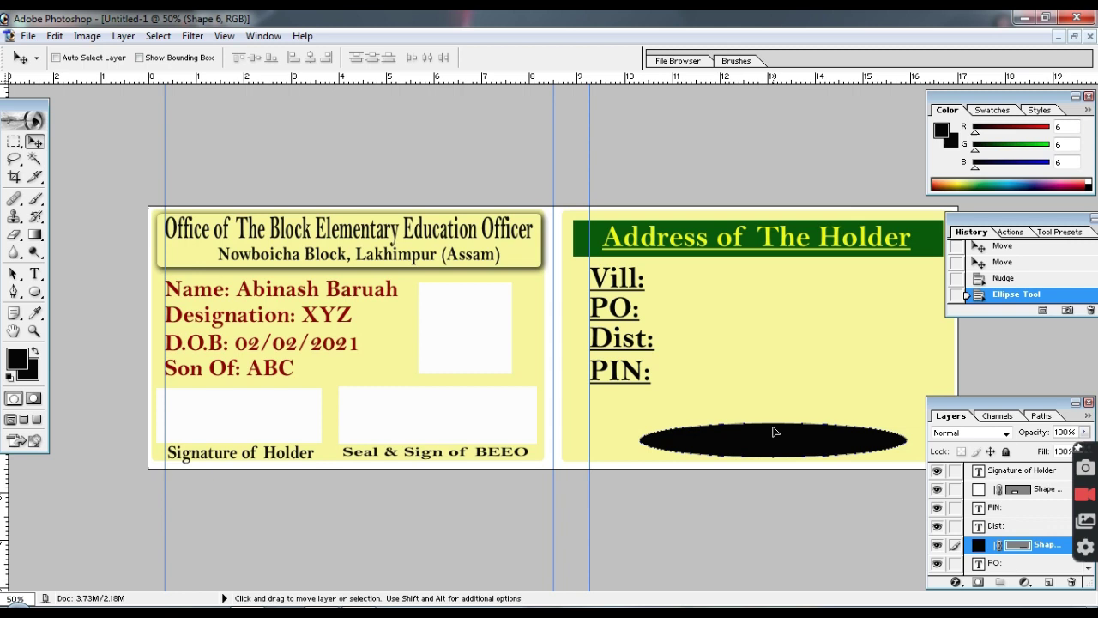
left_click(35, 272)
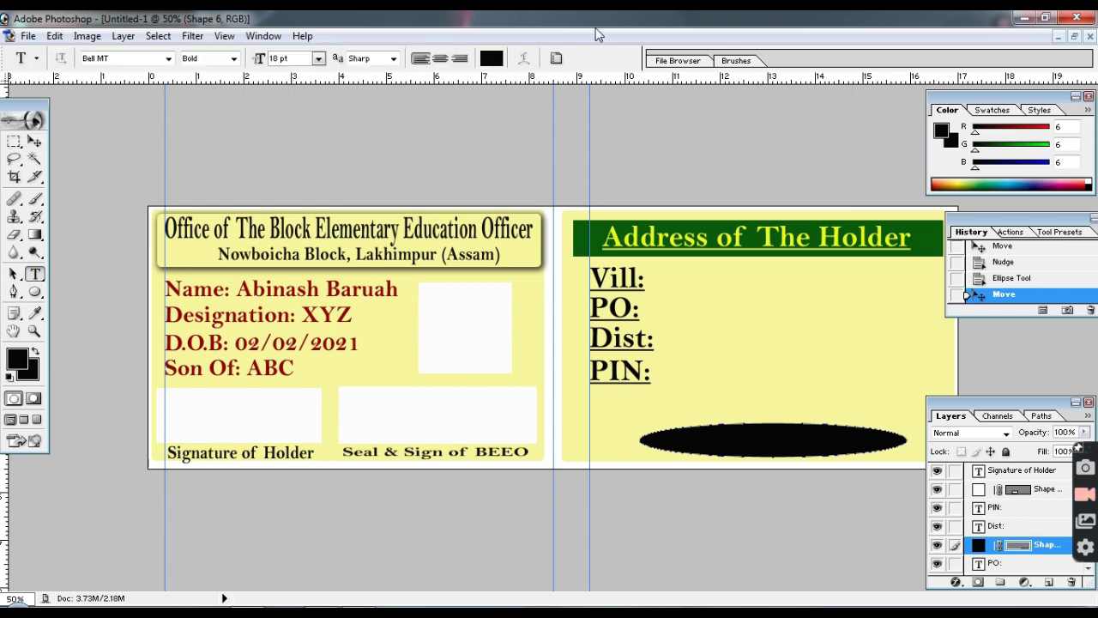
Step: Set the text colour to white, sampled from the card's white box
left_click(492, 58)
left_click(605, 218)
left_click(591, 218)
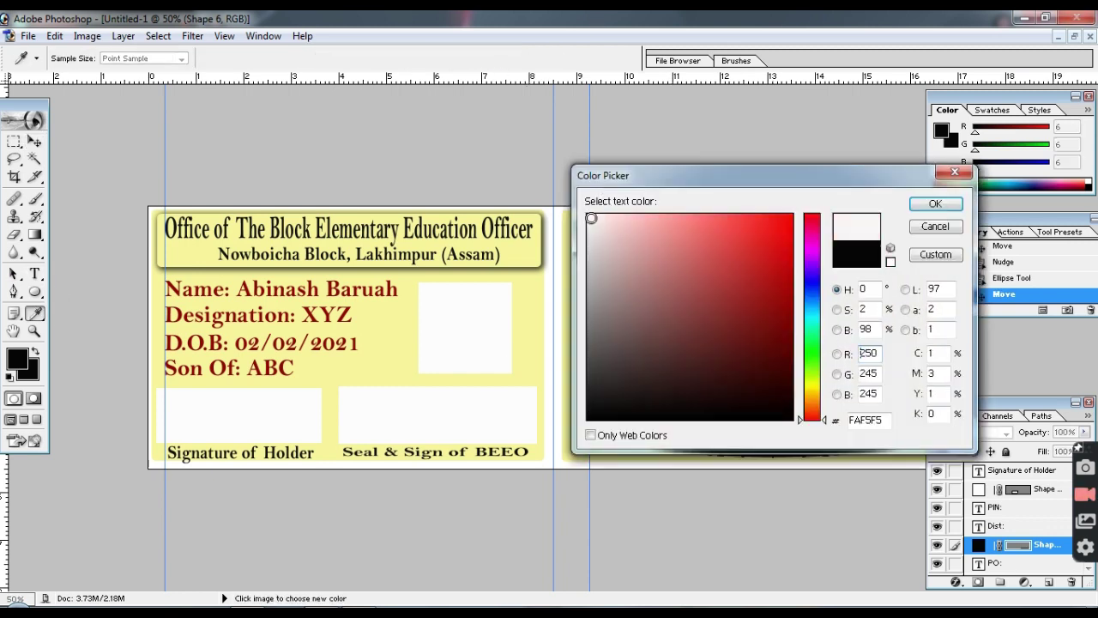
left_click(464, 312)
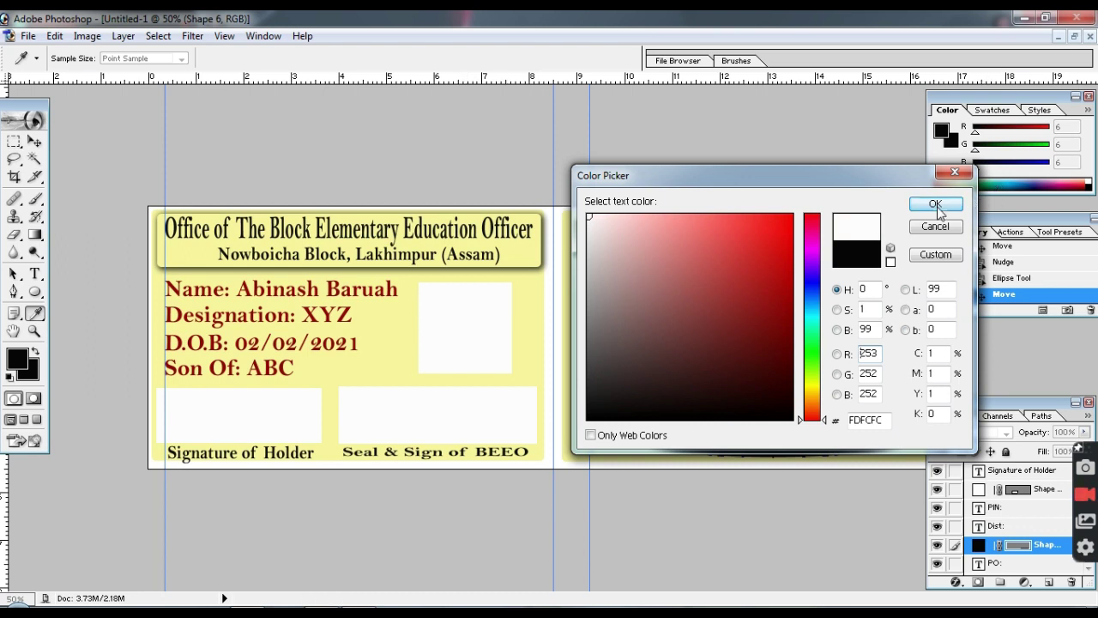
left_click(935, 203)
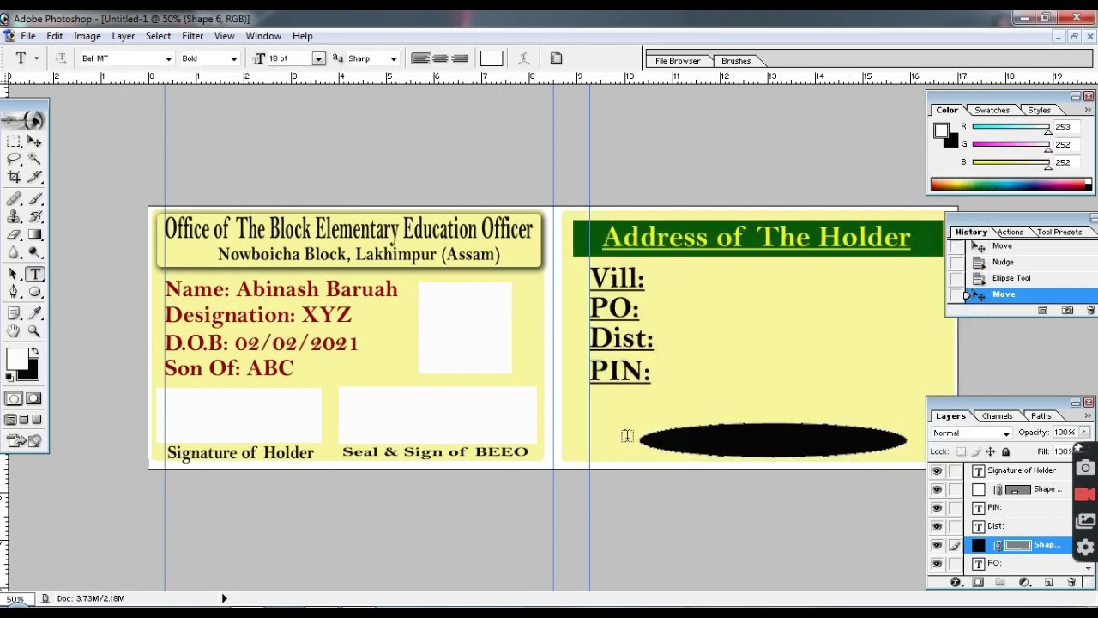
Step: Type 'Blood Group: O+' on the ellipse, remove its underline, and move it into place
left_click(694, 438)
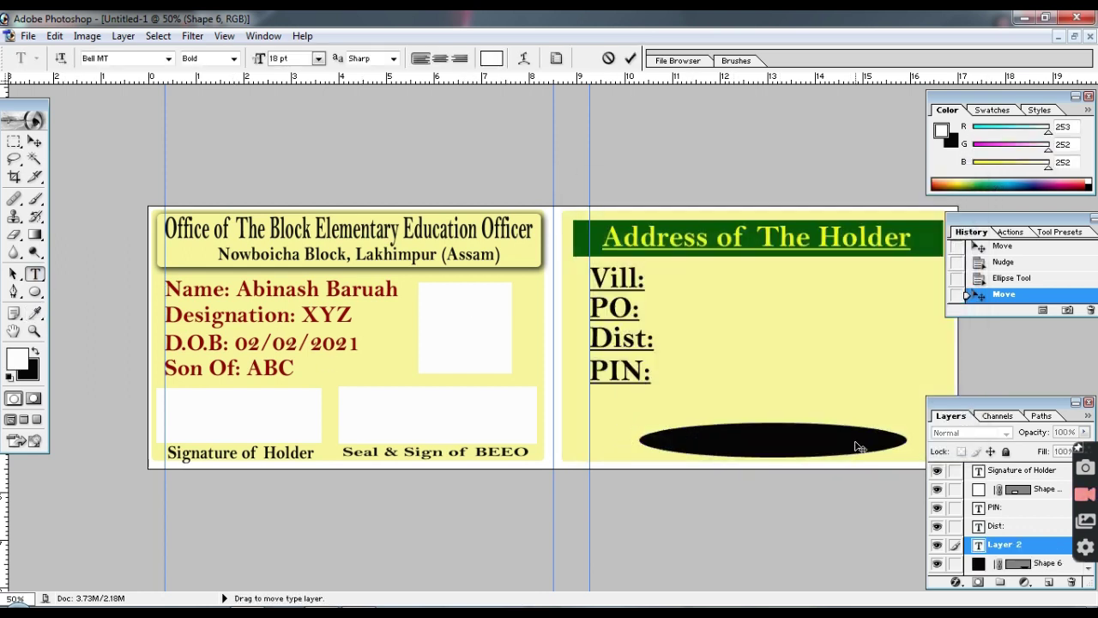
type("Blood Group: ")
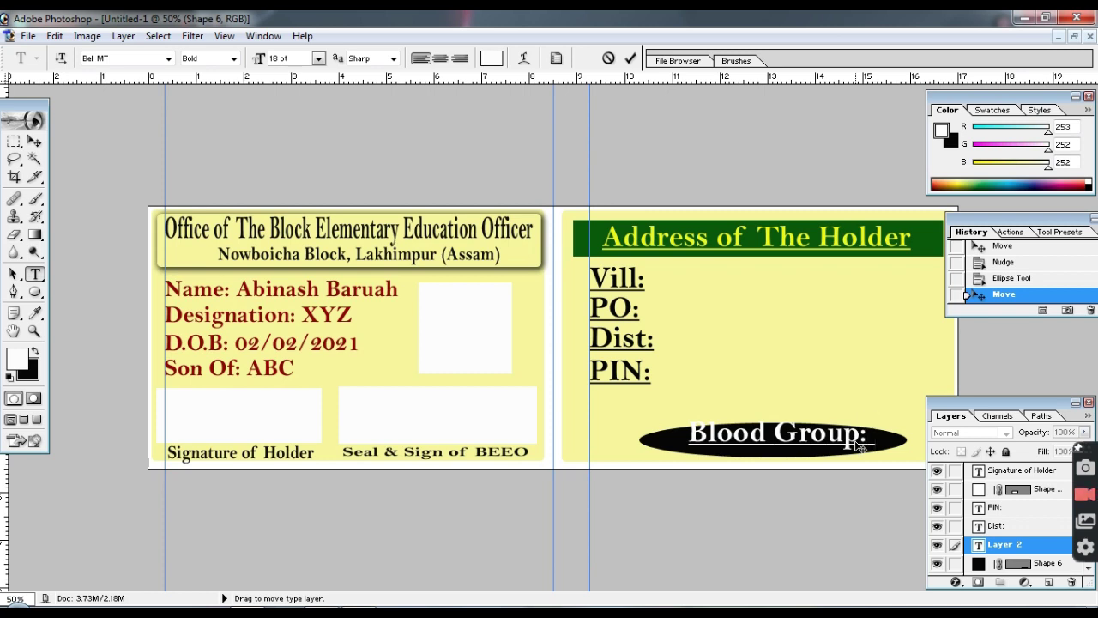
type("O")
type("+")
key("ctrl+a")
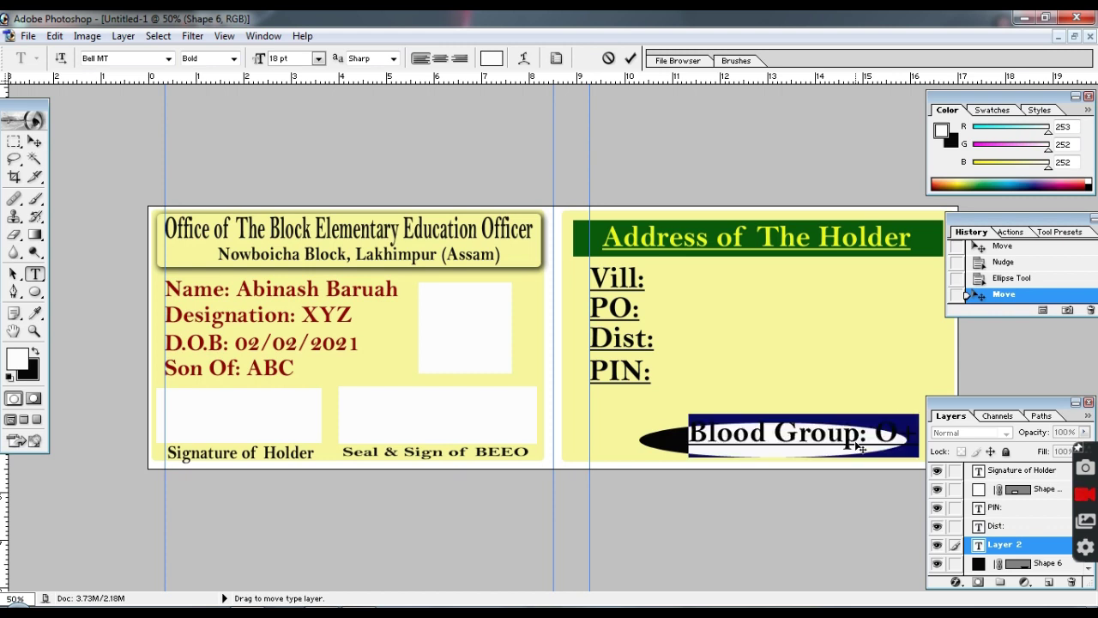
key("ctrl+t")
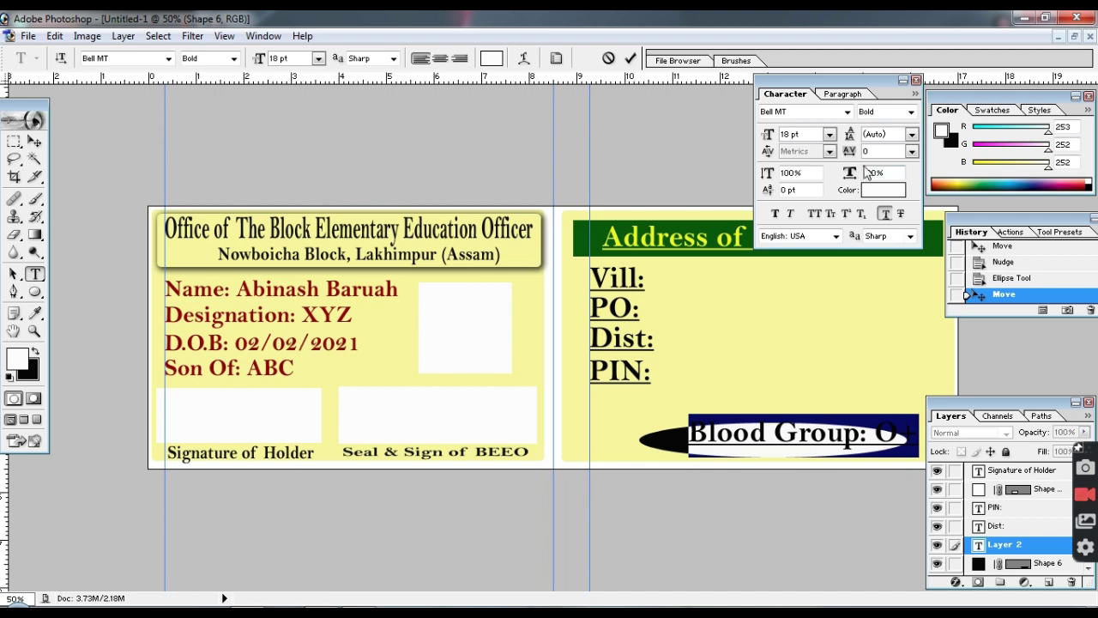
left_click(883, 215)
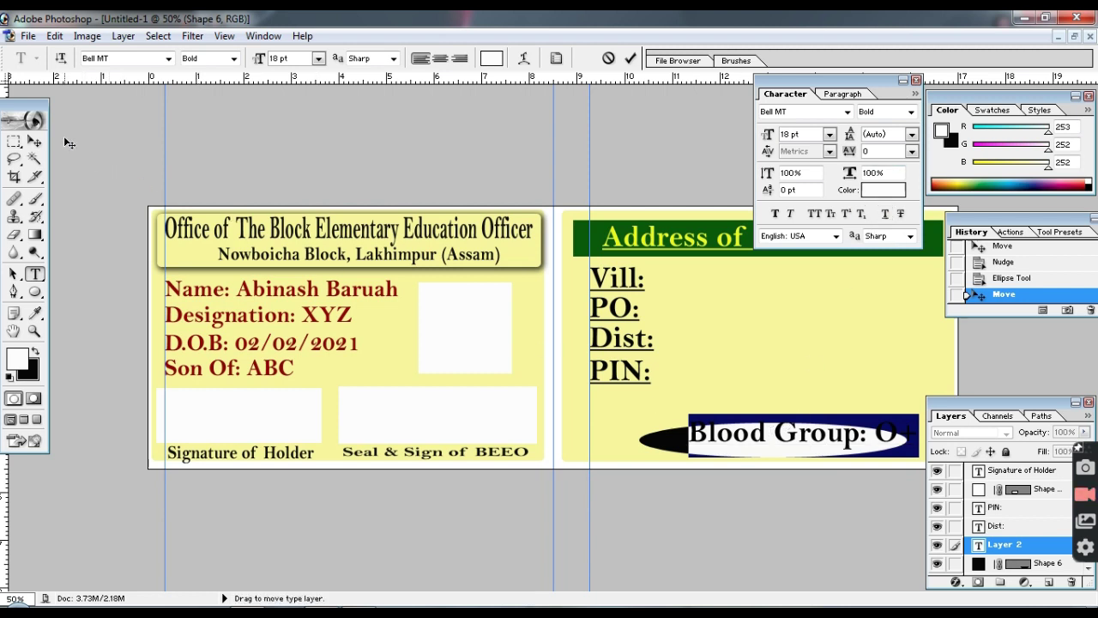
left_click(34, 141)
left_click_drag(773, 439, 747, 447)
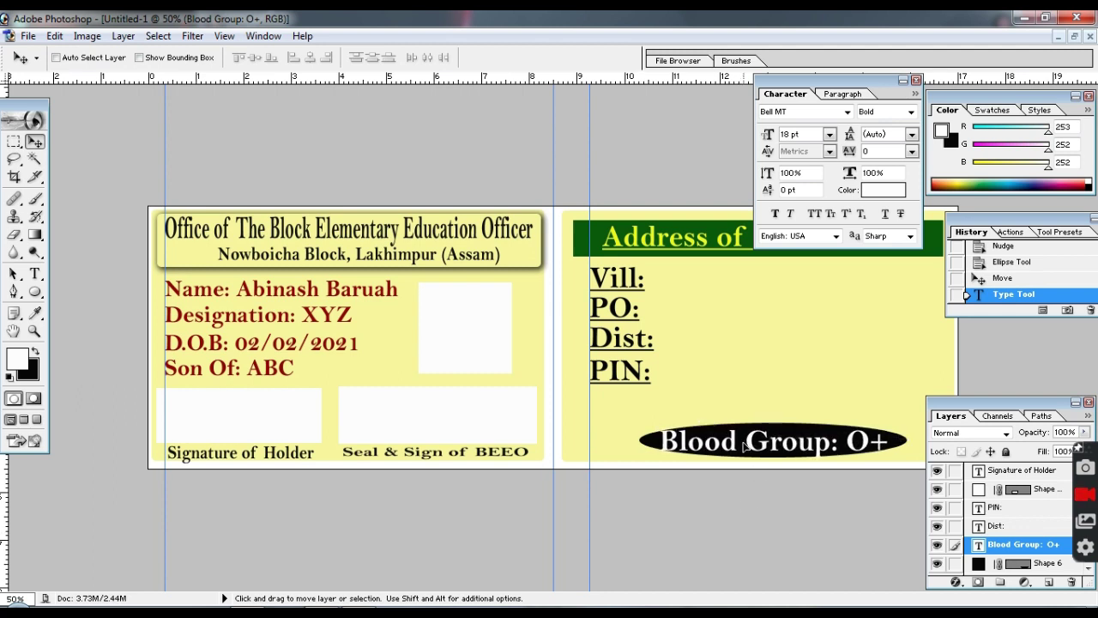
Step: Scale the Blood Group text to about 90% and nudge it right to center on the ellipse
key("ctrl+t")
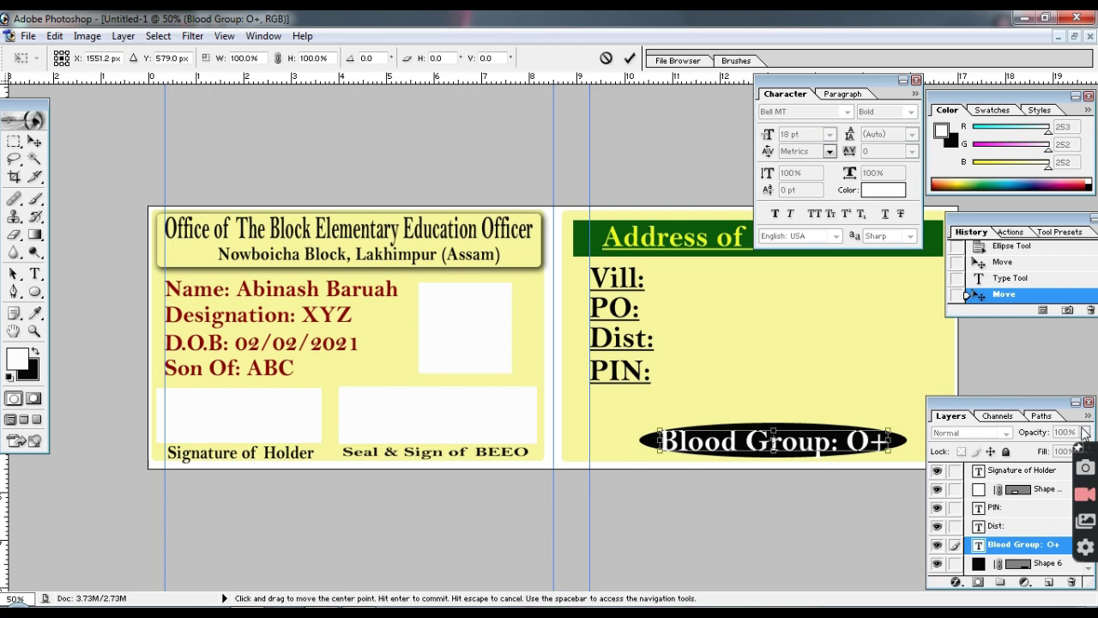
left_click_drag(890, 455, 864, 456)
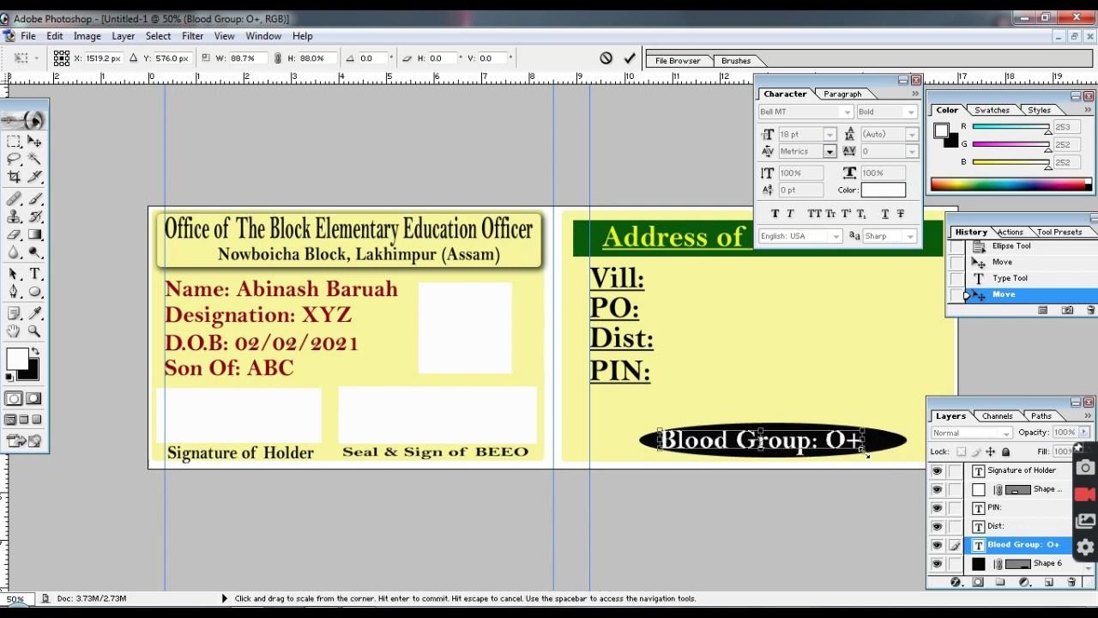
key("Return")
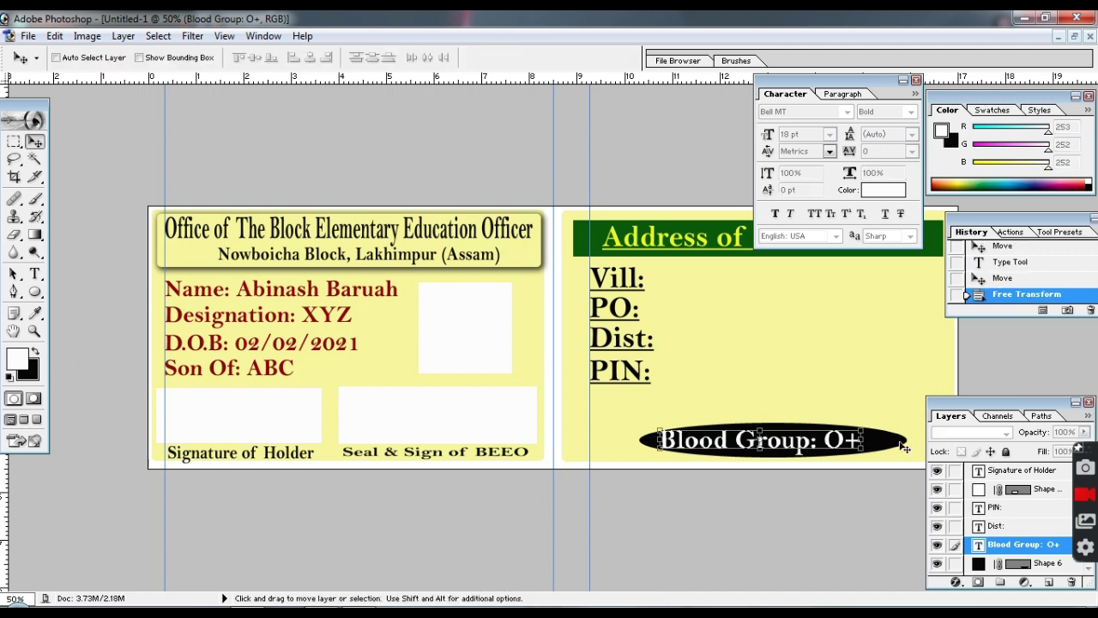
key("Right")
key("Right")
key("Right")
key("Right")
key("Right")
key("Right")
key("Right")
key("Right")
key("Right")
key("Right")
key("Right")
key("Right")
key("Right")
key("Right")
key("Right")
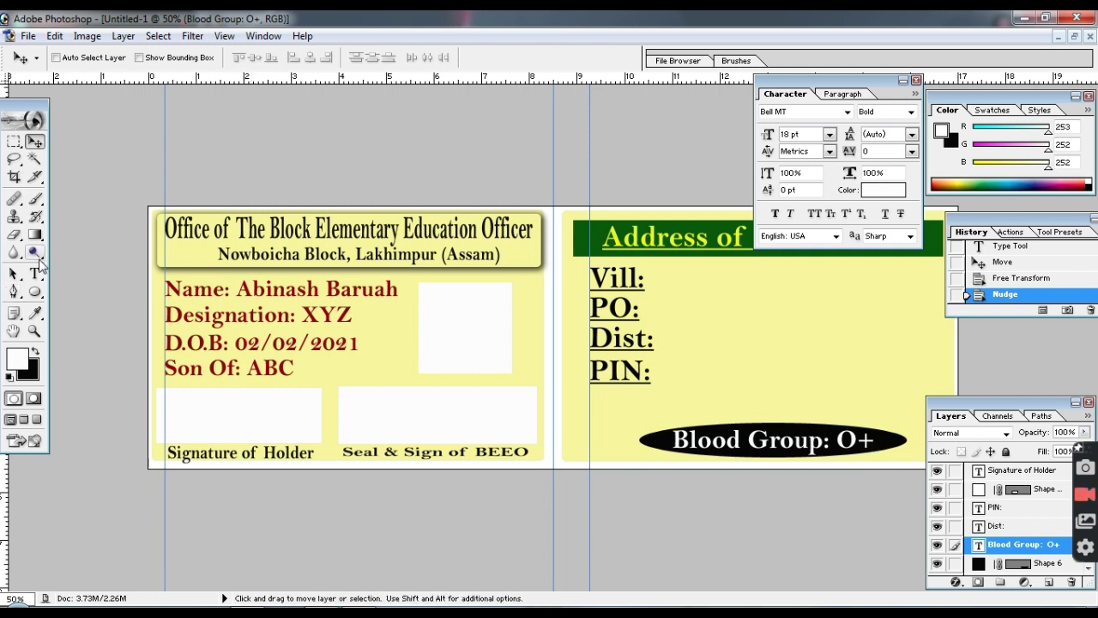
left_click(34, 292)
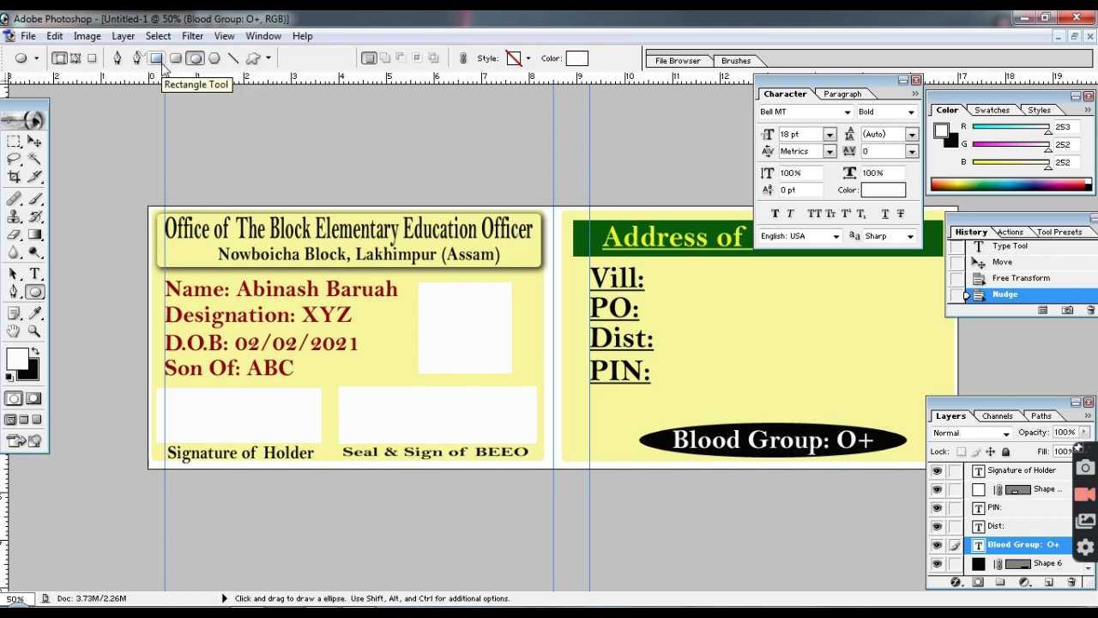
Step: Draw a rounded-rectangle shape bar below the PIN line
left_click(37, 58)
left_click(37, 58)
left_click(37, 59)
left_click(37, 58)
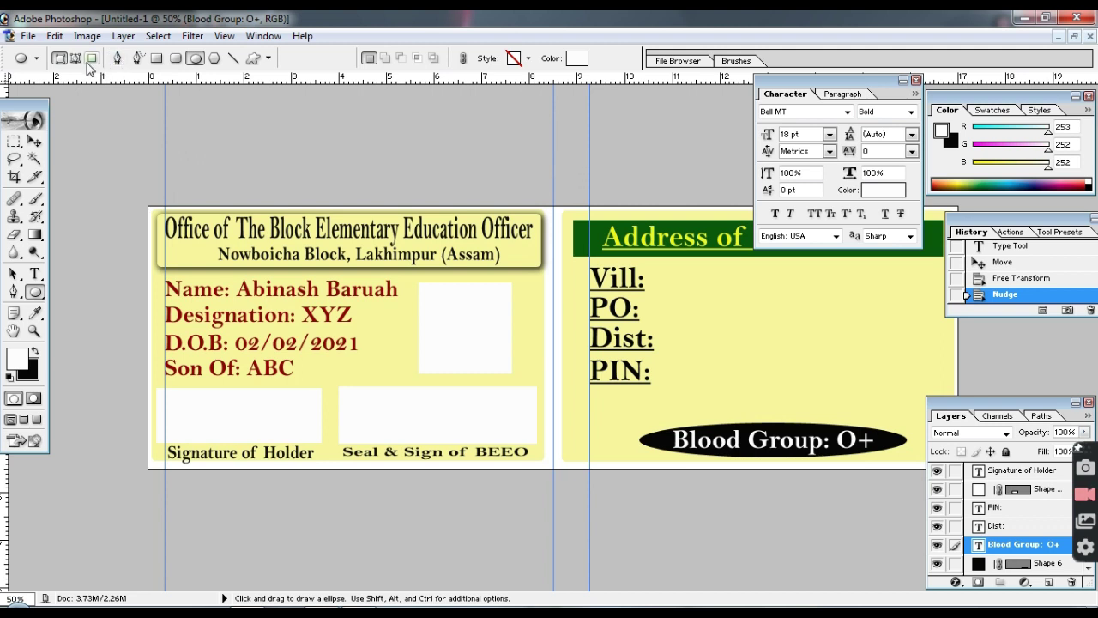
left_click(176, 57)
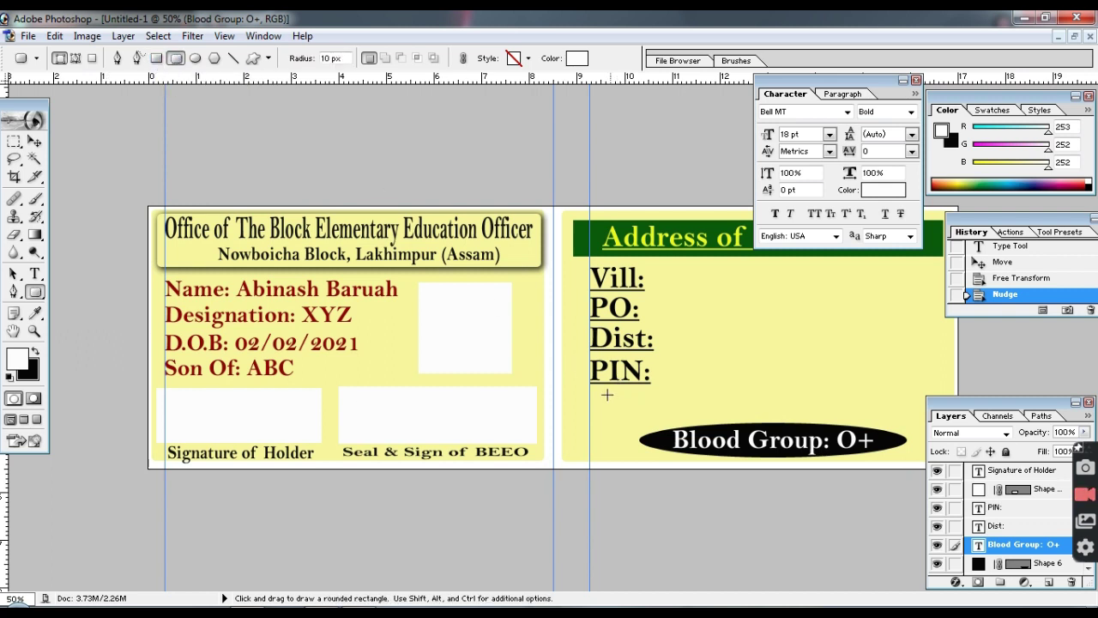
mouse_move(605, 393)
left_mouse_down()
mouse_move(926, 416)
mouse_move(935, 425)
left_mouse_up()
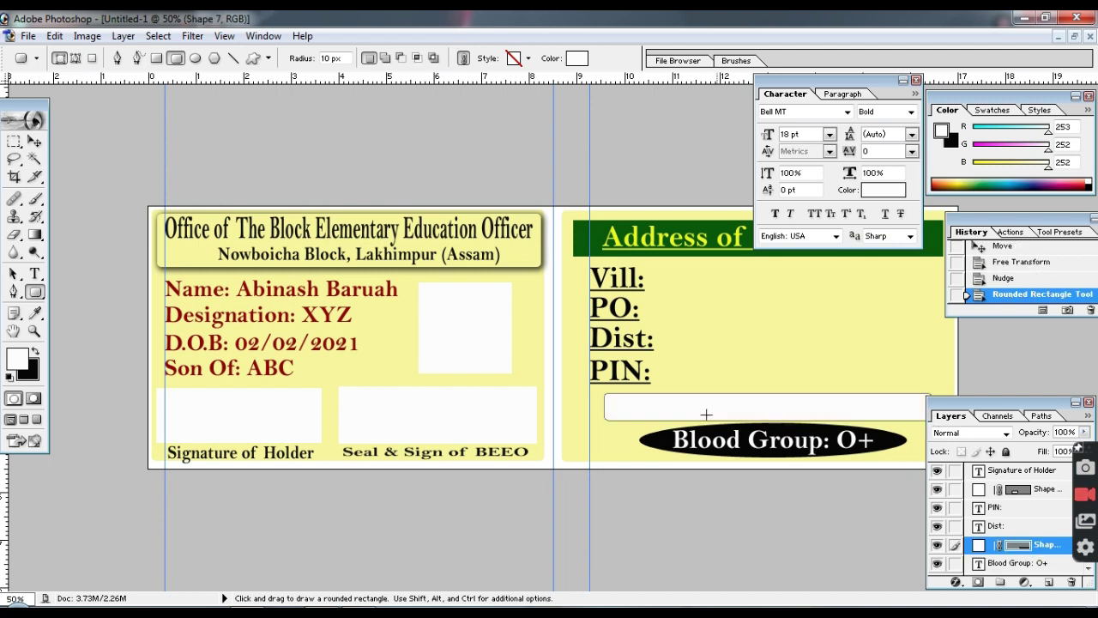
Step: Change the bar's fill colour to red EF4242
left_click(577, 58)
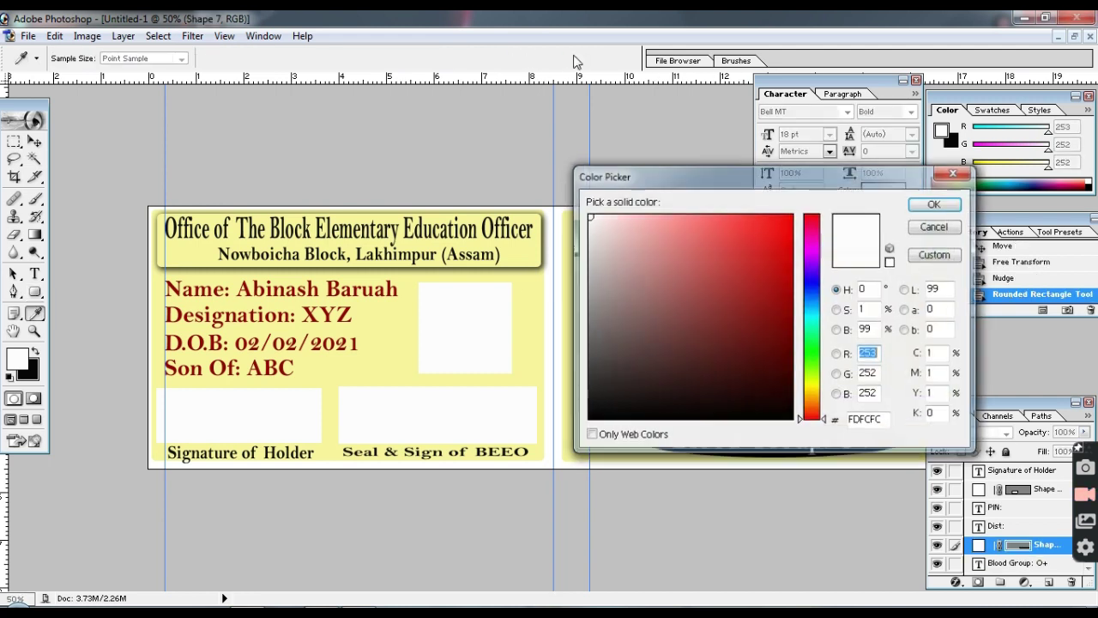
left_click(698, 260)
left_click(692, 233)
mouse_move(692, 233)
left_mouse_down()
mouse_move(669, 230)
mouse_move(739, 224)
left_mouse_up()
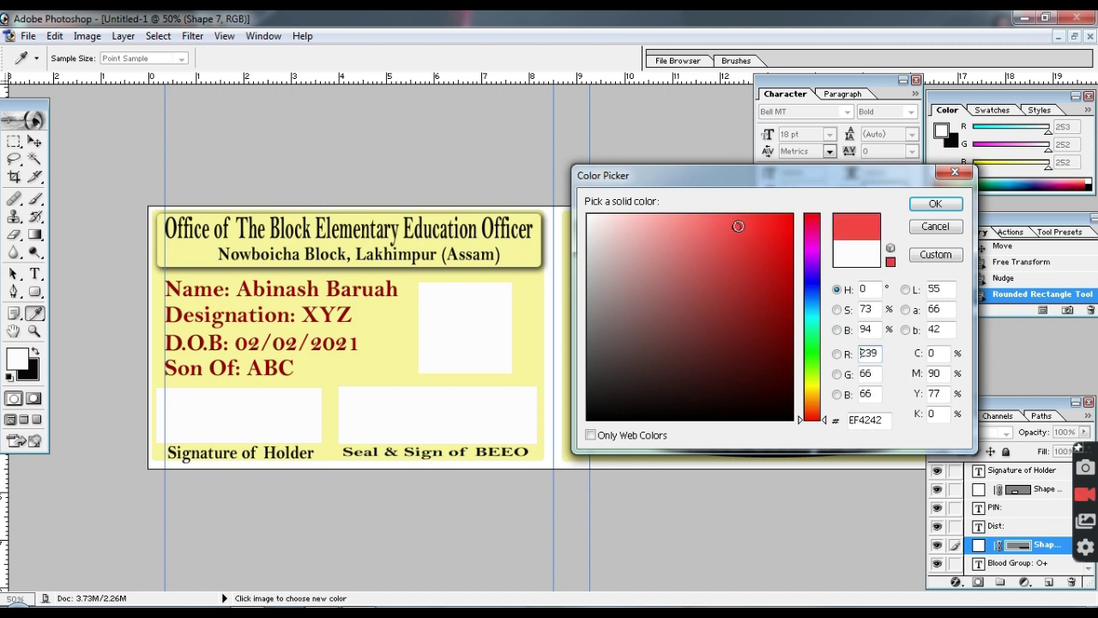
left_click(925, 206)
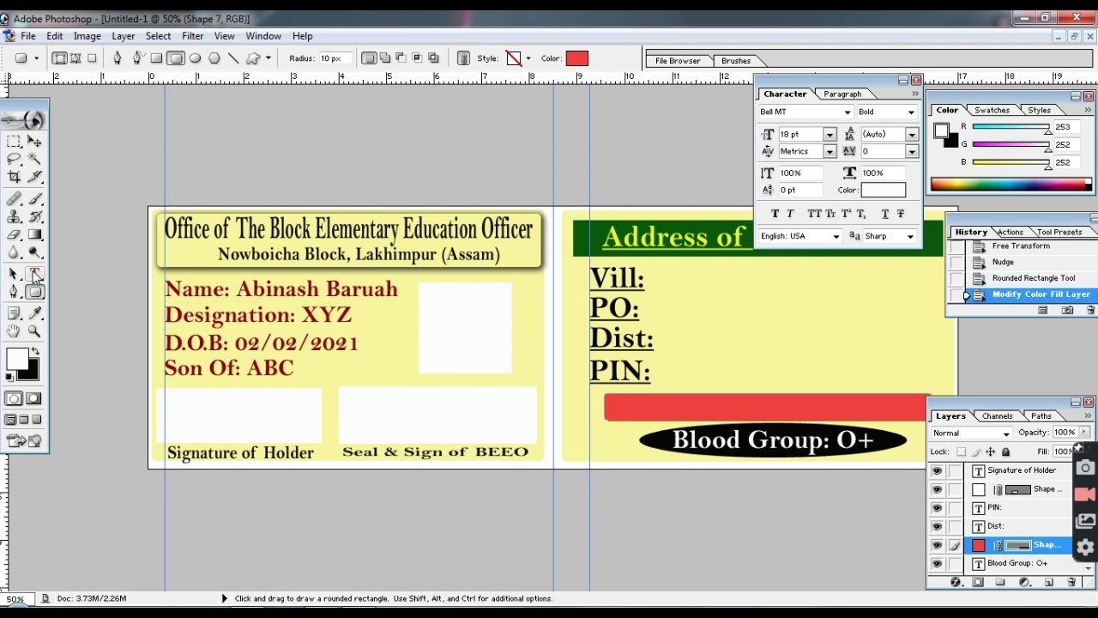
left_click(34, 273)
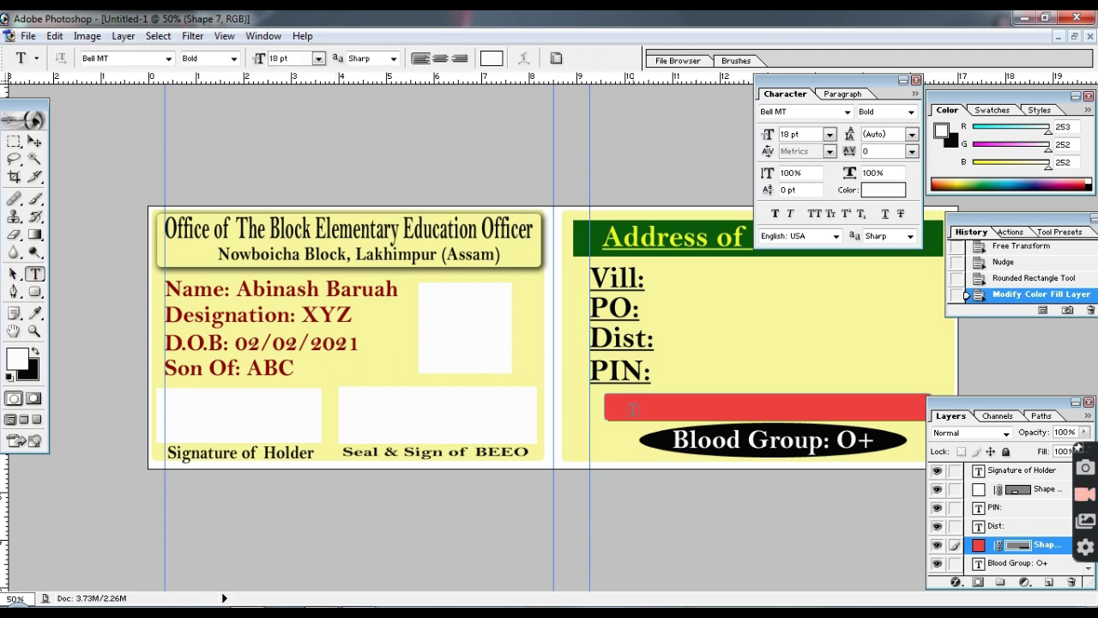
Step: Type black 'Contact No.' text followed by the phone number on the red bar
left_click(629, 406)
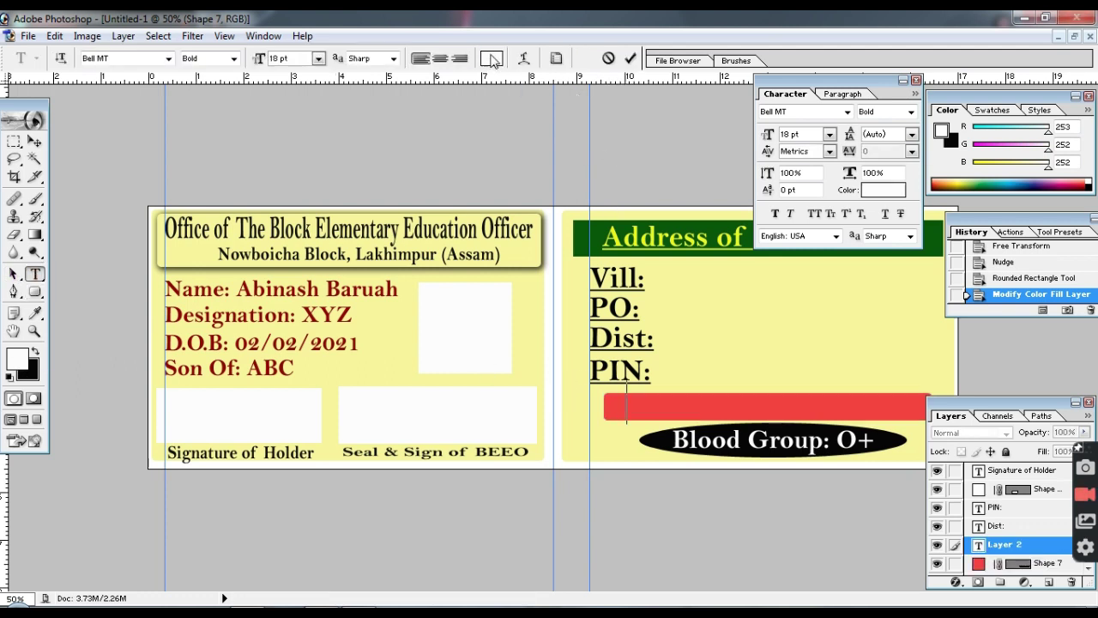
left_click(492, 58)
mouse_move(640, 284)
left_mouse_down()
mouse_move(625, 389)
mouse_move(591, 413)
left_mouse_up()
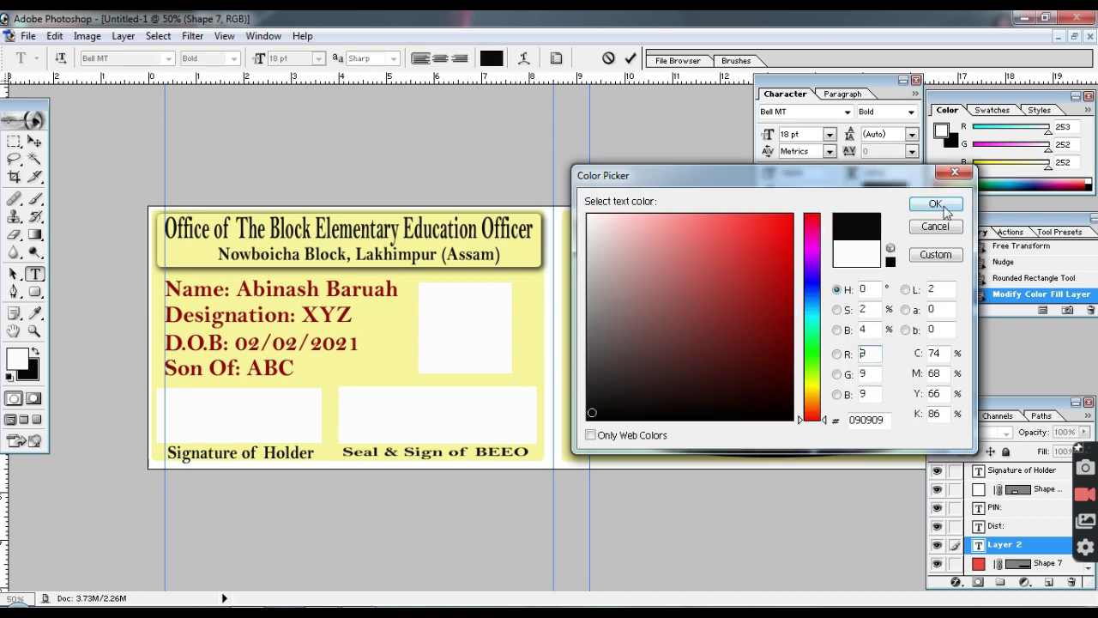
left_click(937, 204)
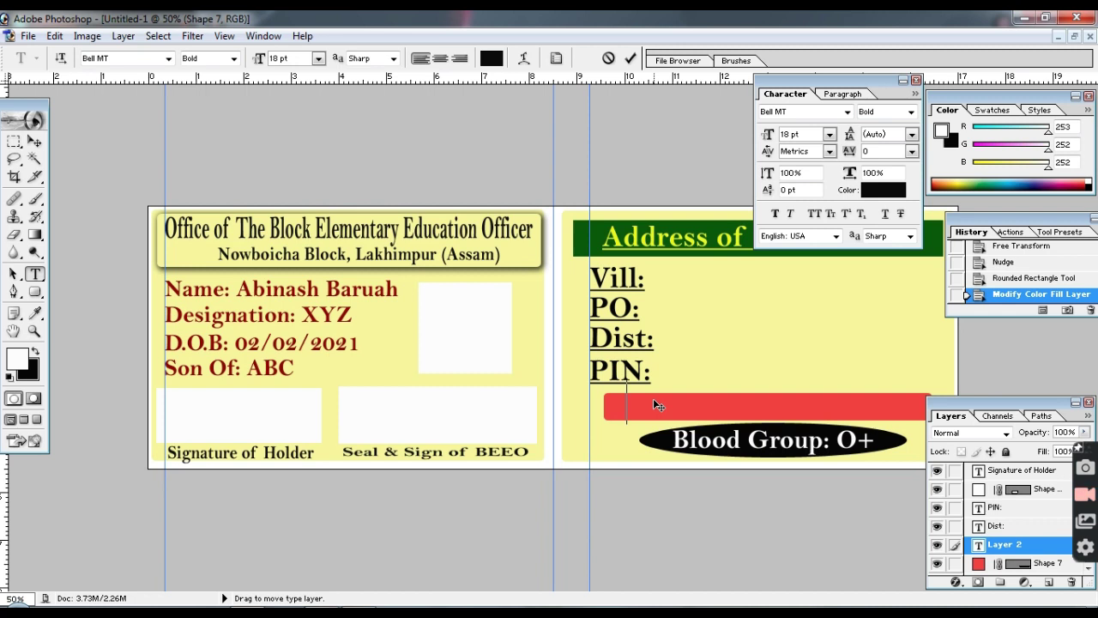
type("Contact ")
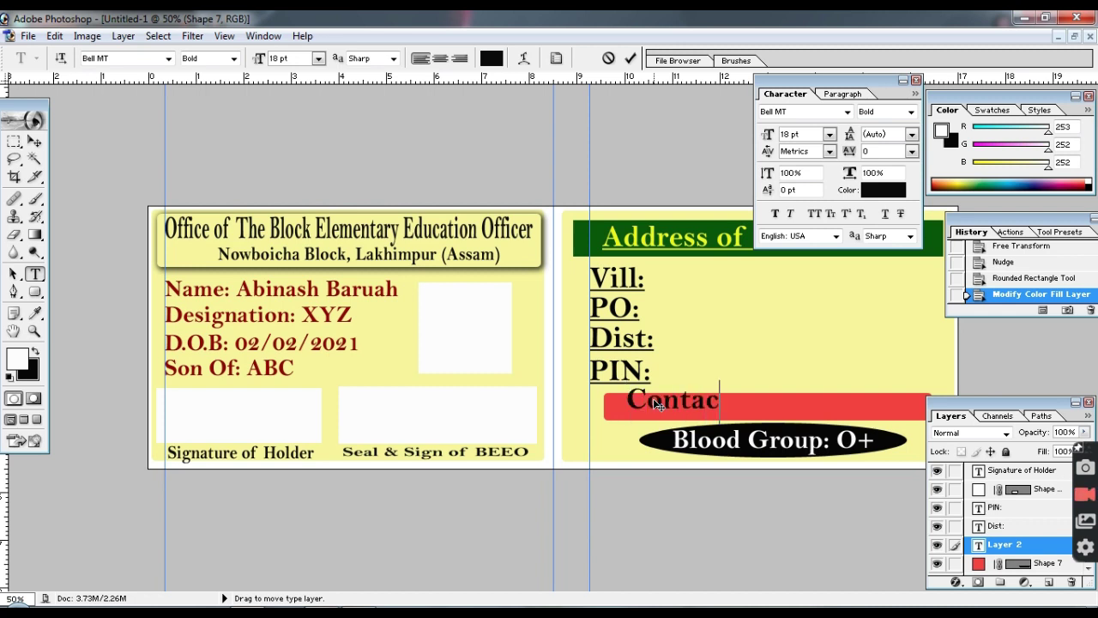
type("No")
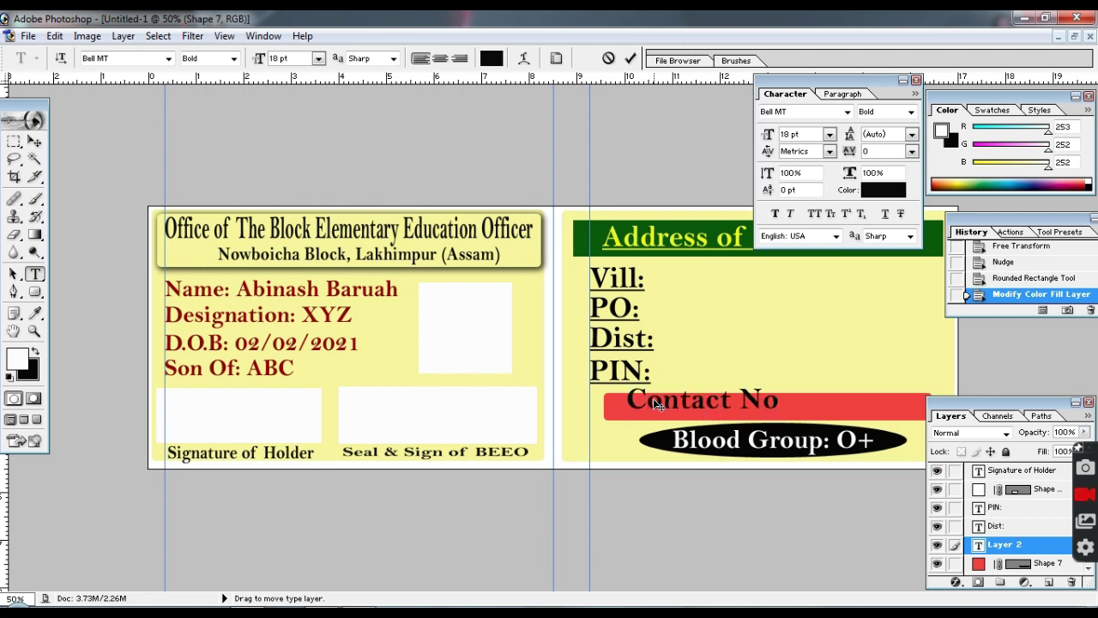
type(". 1236")
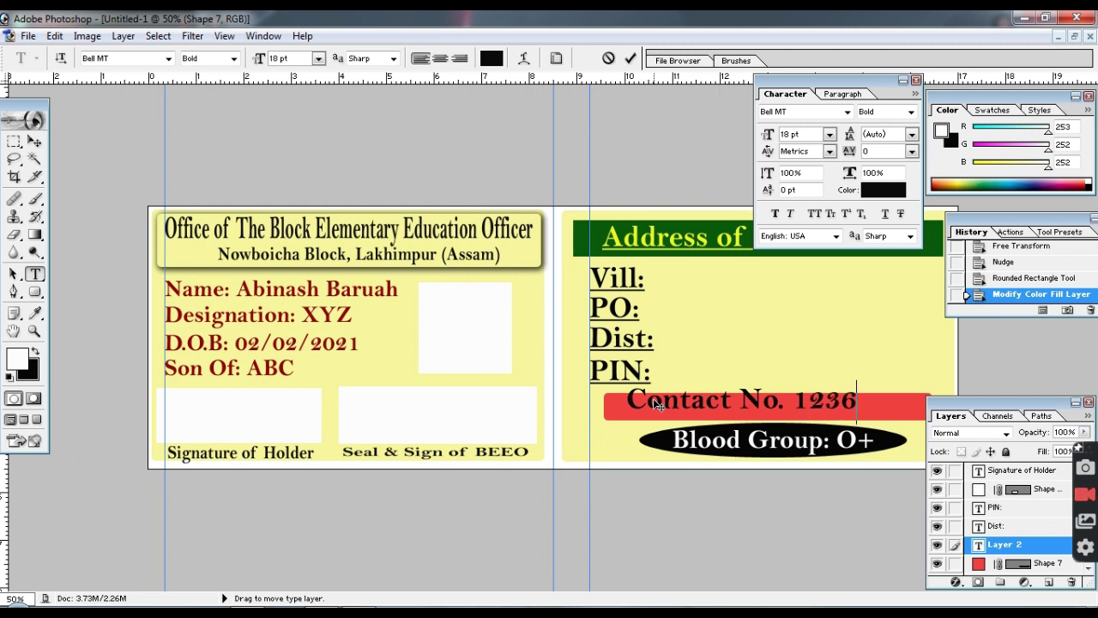
type("54789")
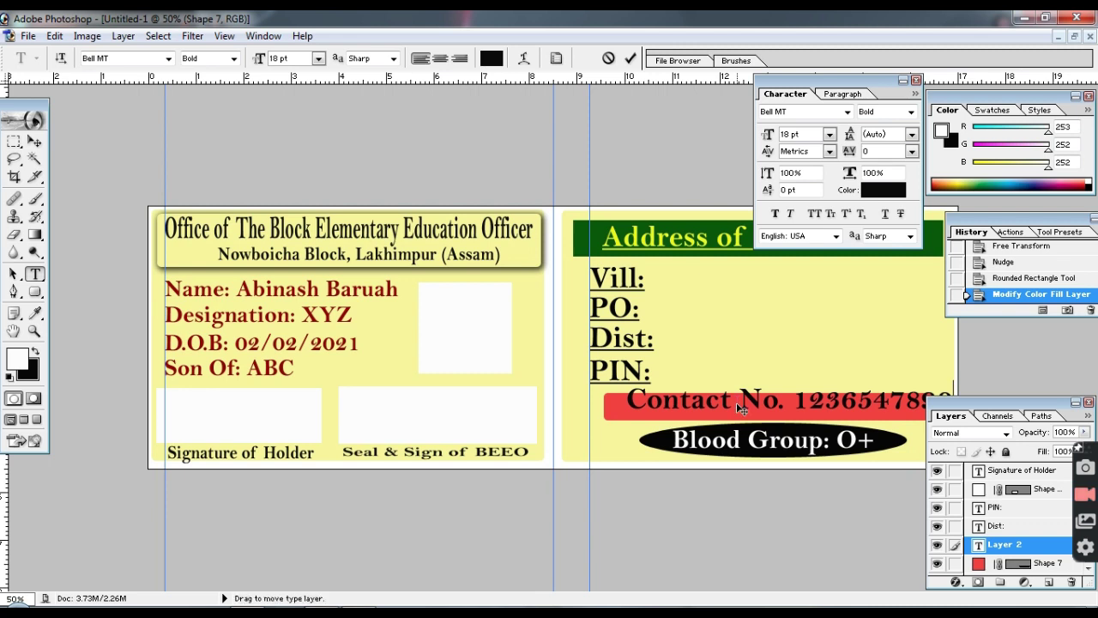
Step: Shift the contact text slightly left and down, and move the Layers panel aside
left_click(34, 140)
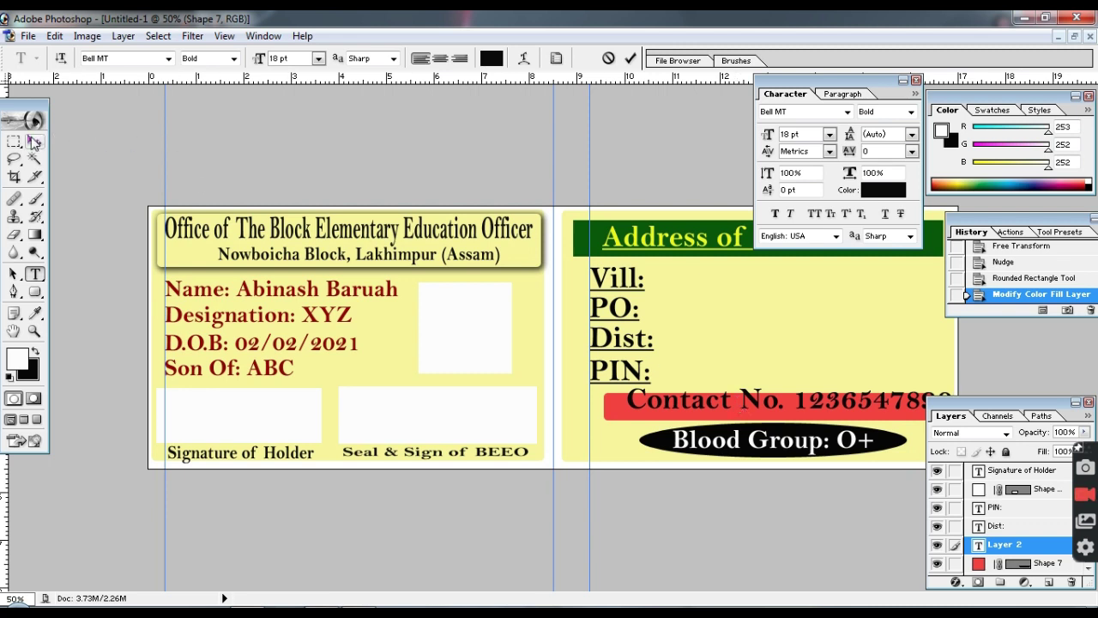
key("ctrl+t")
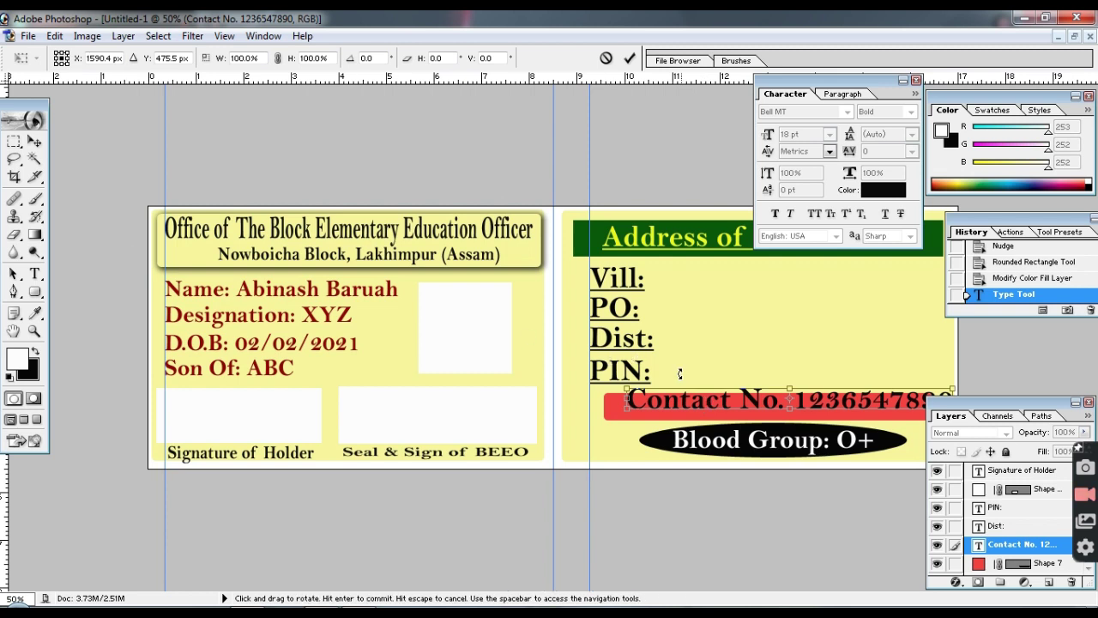
key("Return")
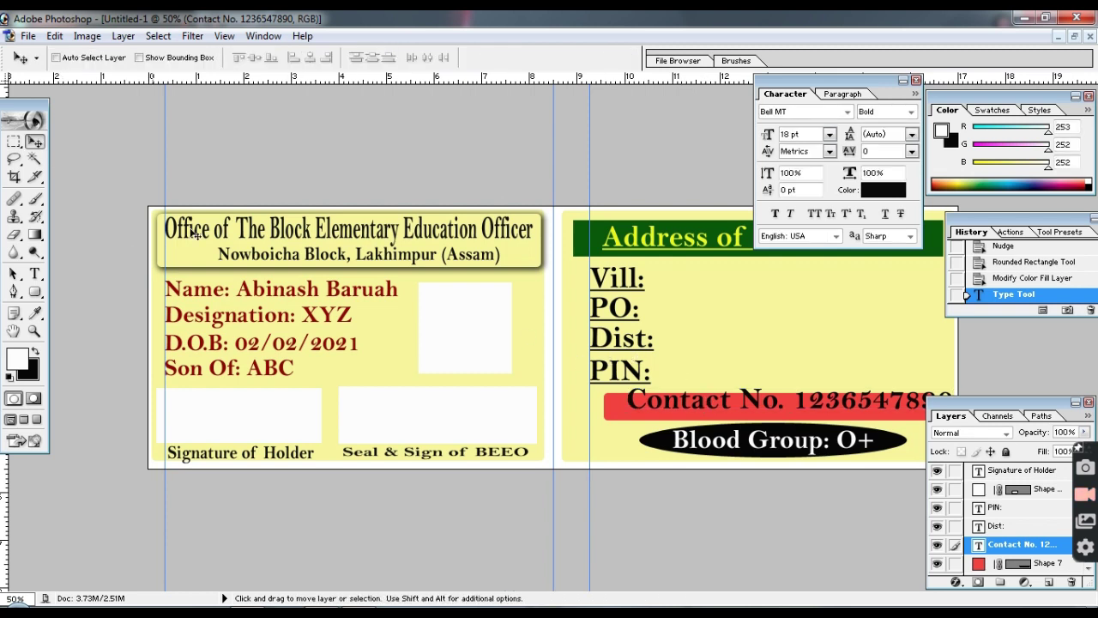
left_click_drag(736, 406, 729, 413)
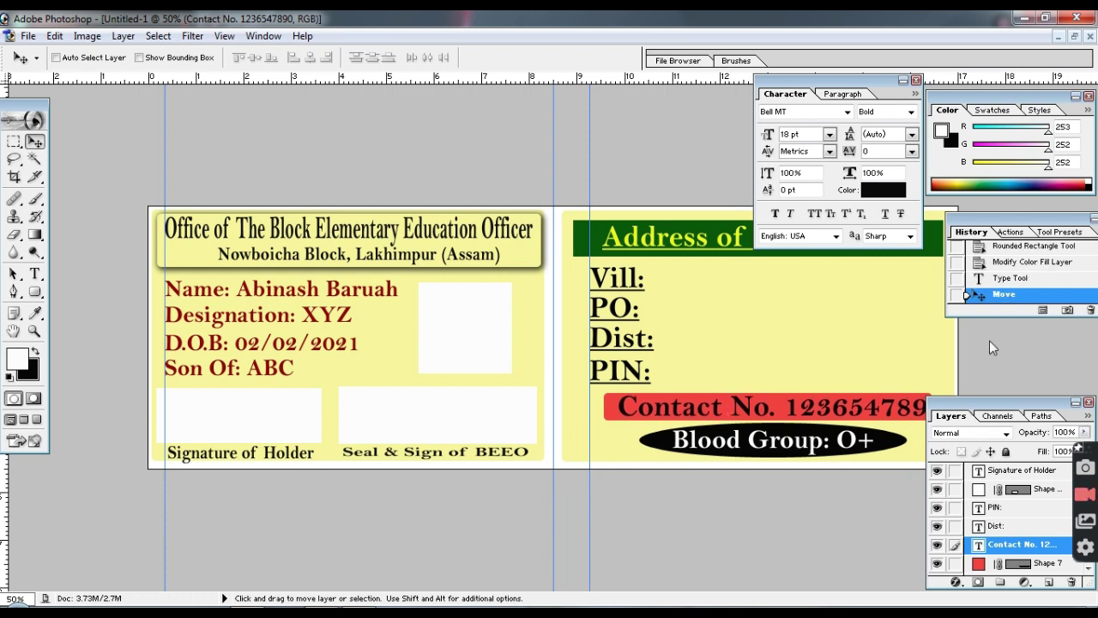
left_click_drag(981, 420, 999, 367)
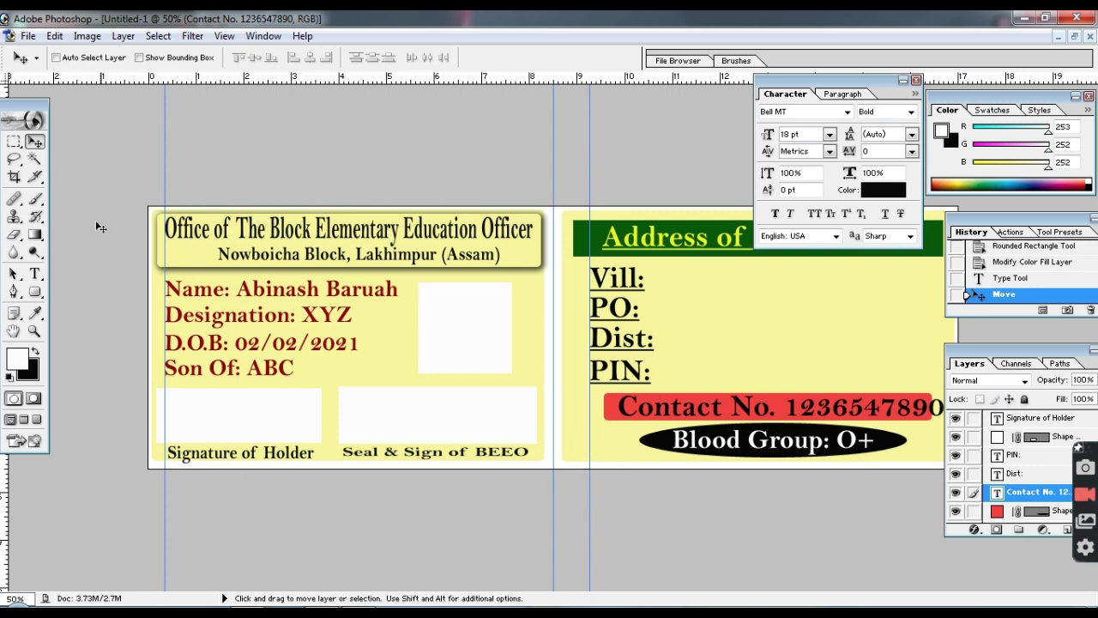
key("ctrl+t")
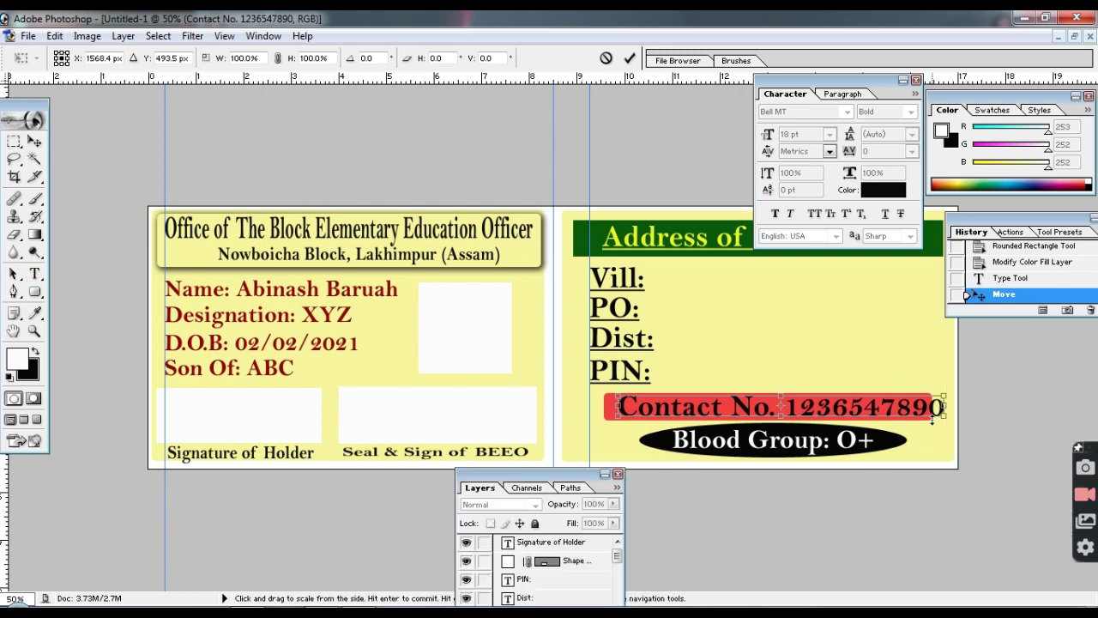
Step: Narrow the contact text to fit inside the red bar and move Layers below History
left_click_drag(941, 404, 918, 405)
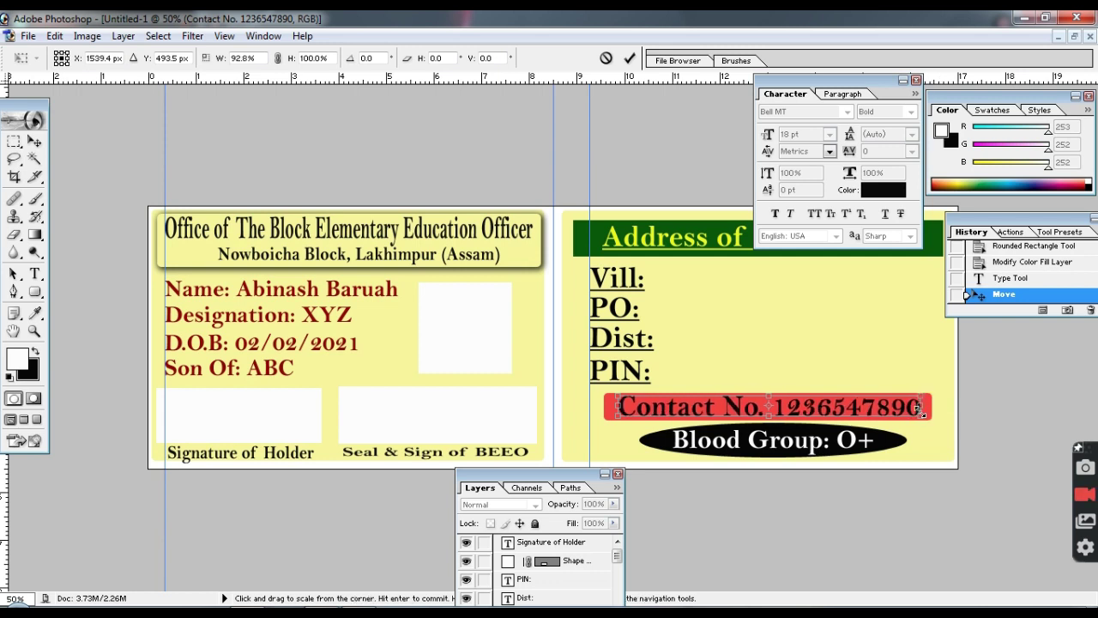
key("Return")
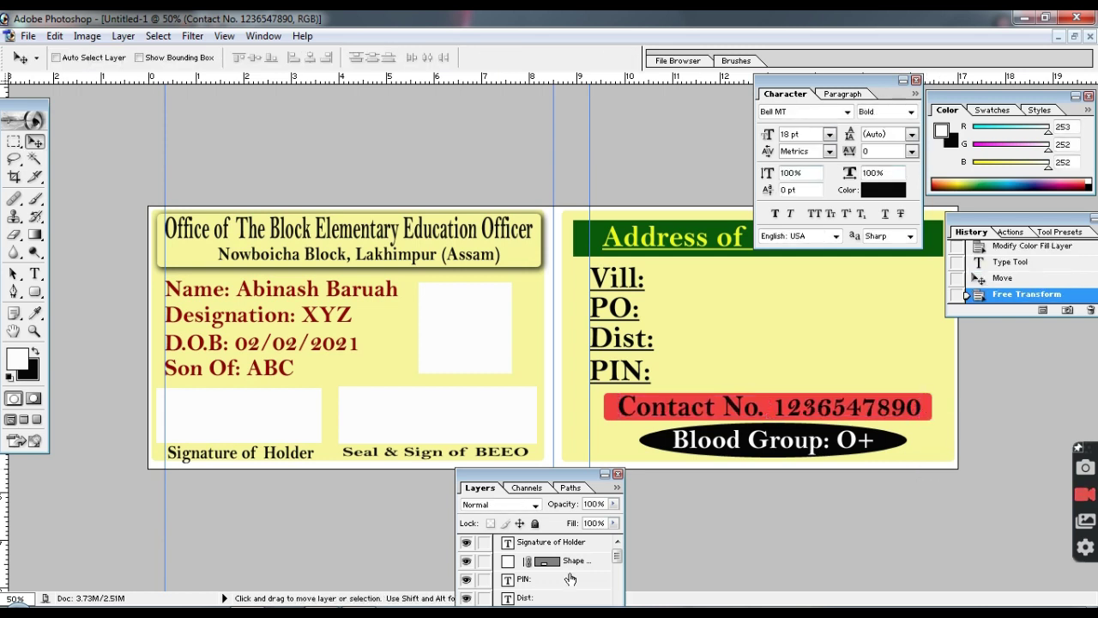
left_click_drag(538, 475, 998, 341)
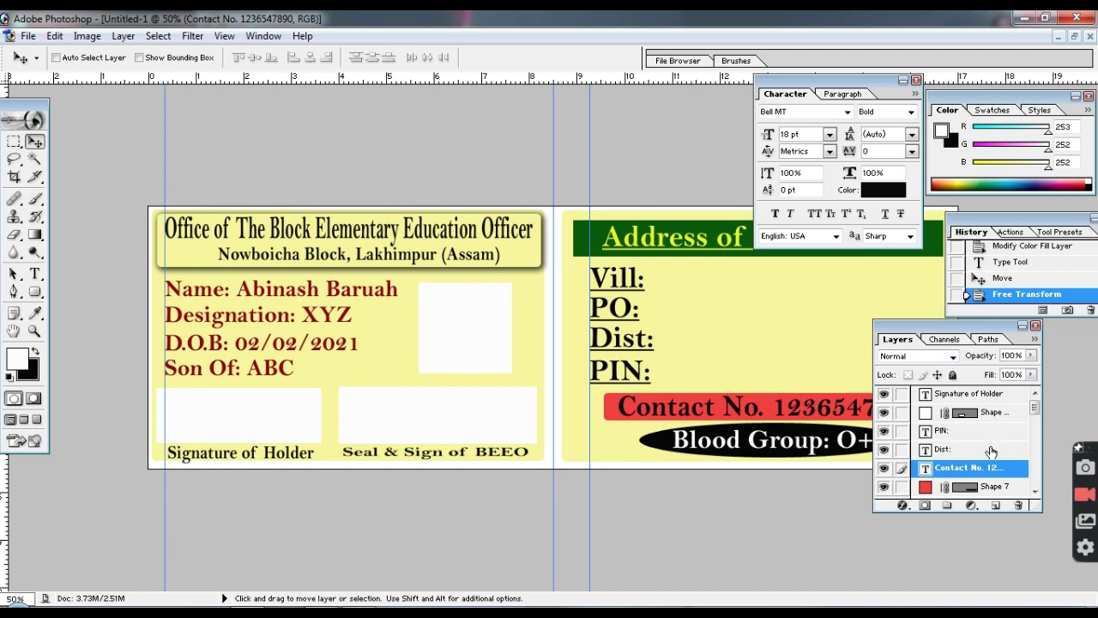
Step: Expand the Layers list to review every layer, then collapse it to reveal Color and History
scroll(995, 444, "down", 3)
scroll(995, 444, "up", 3)
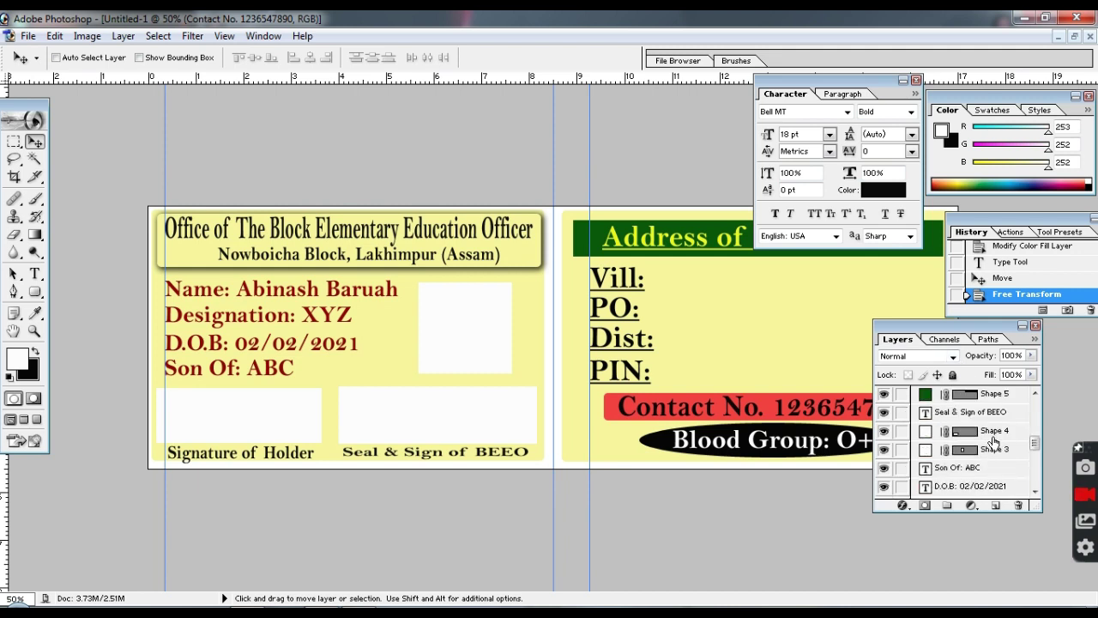
left_click(1021, 326)
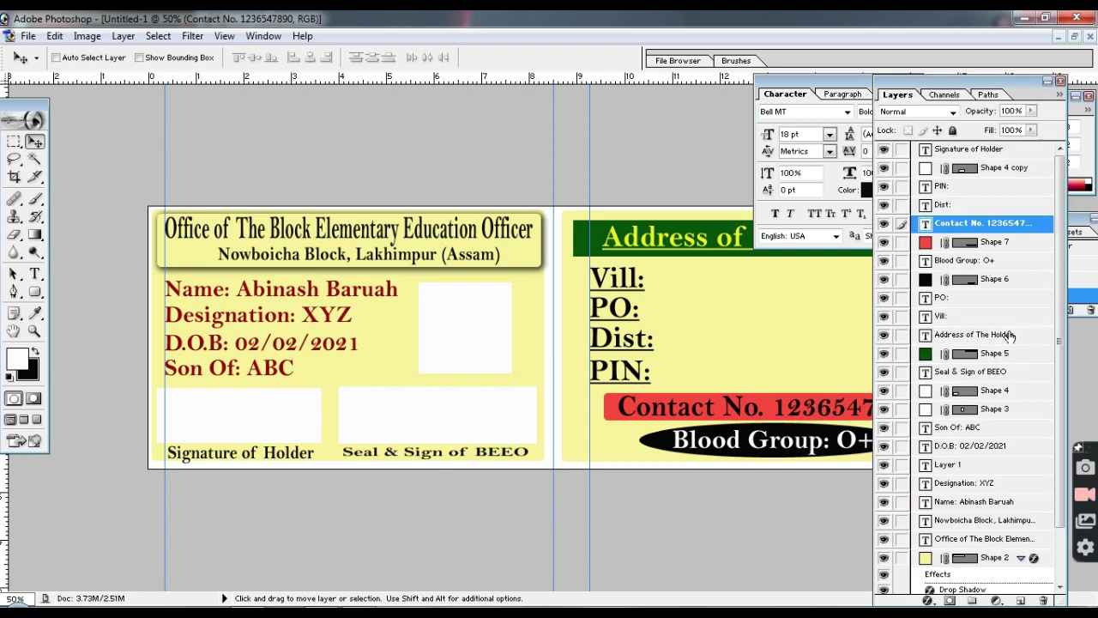
scroll(1000, 298, "down", 2)
scroll(1000, 298, "up", 2)
scroll(1000, 300, "down", 2)
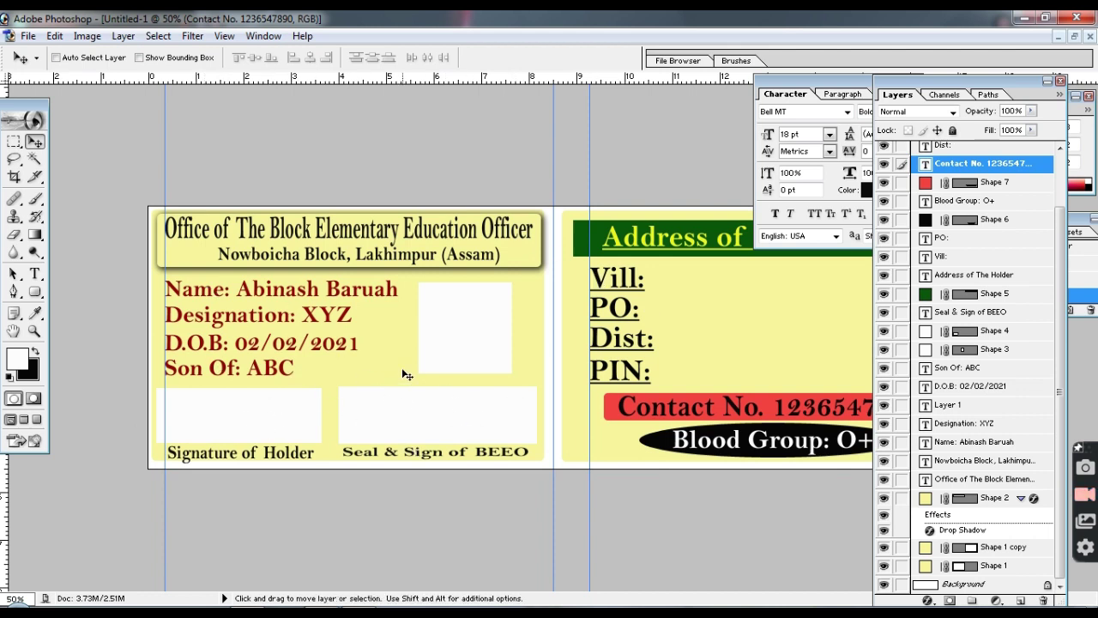
left_click(1046, 81)
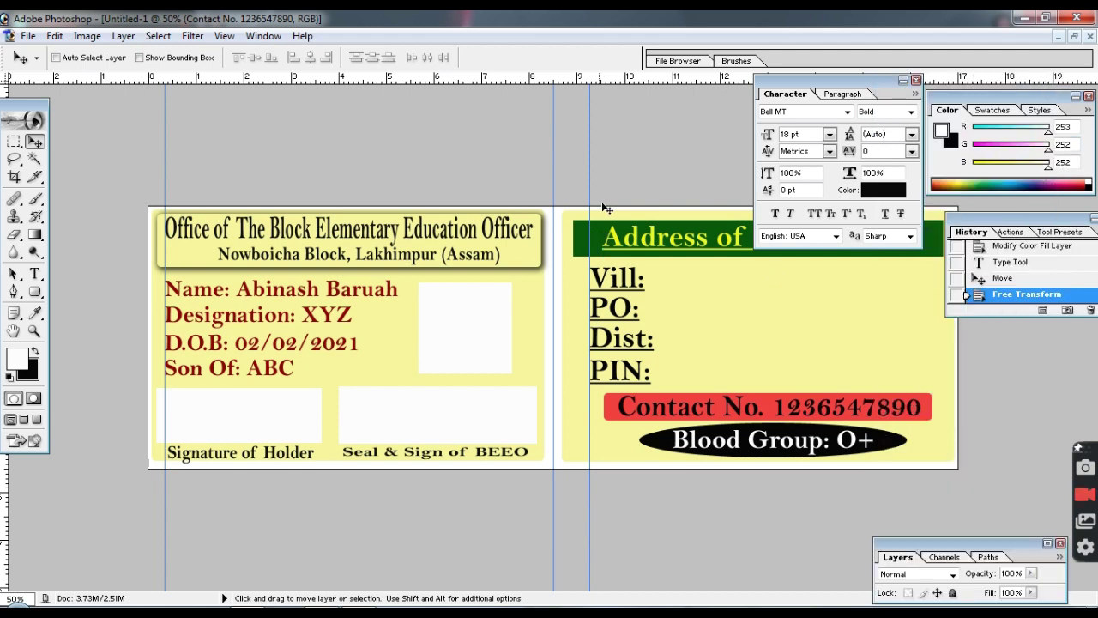
left_click(1075, 37)
Step: Position the floating card window, expand the Layers list beside it, and select the Shape 7 bar
mouse_move(612, 147)
left_mouse_down()
mouse_move(648, 280)
mouse_move(597, 219)
left_mouse_up()
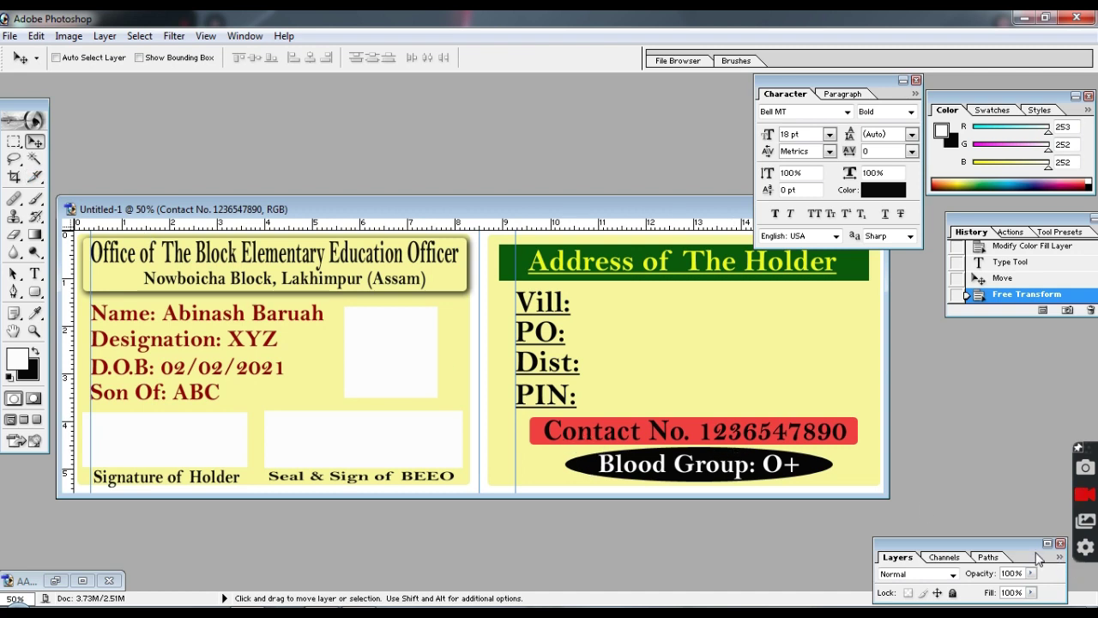
left_click_drag(1035, 552, 1035, 450)
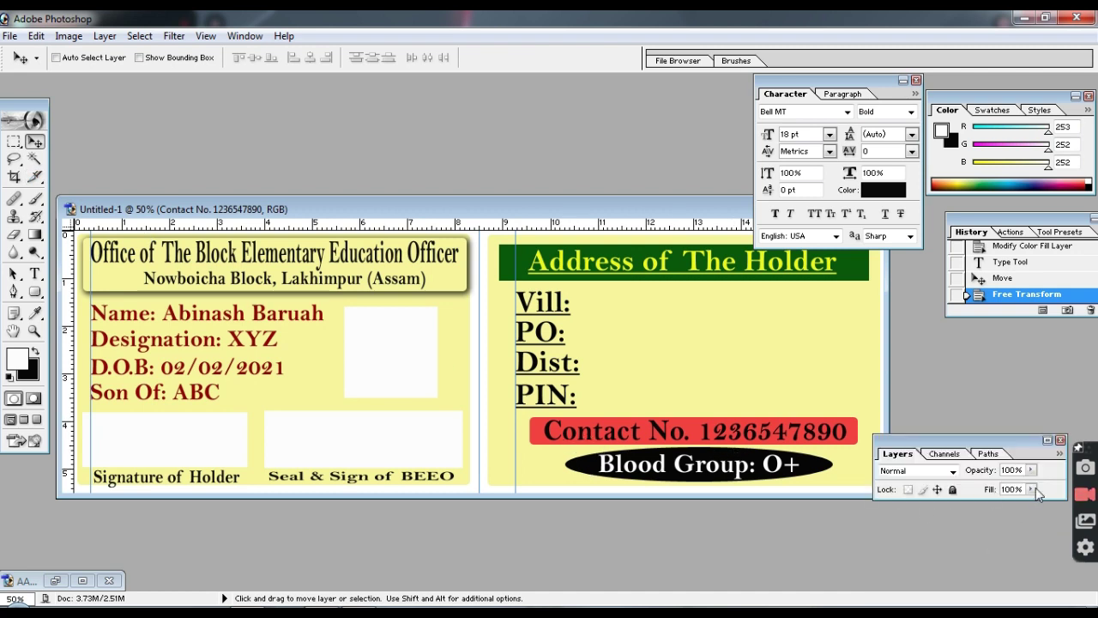
left_click(1047, 439)
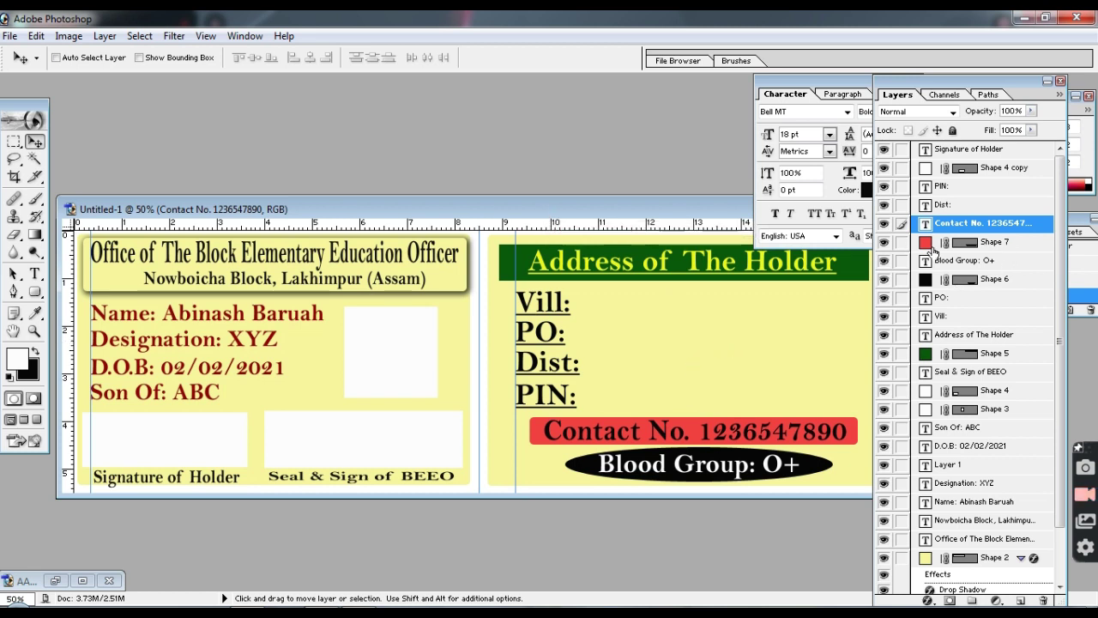
left_click(999, 245)
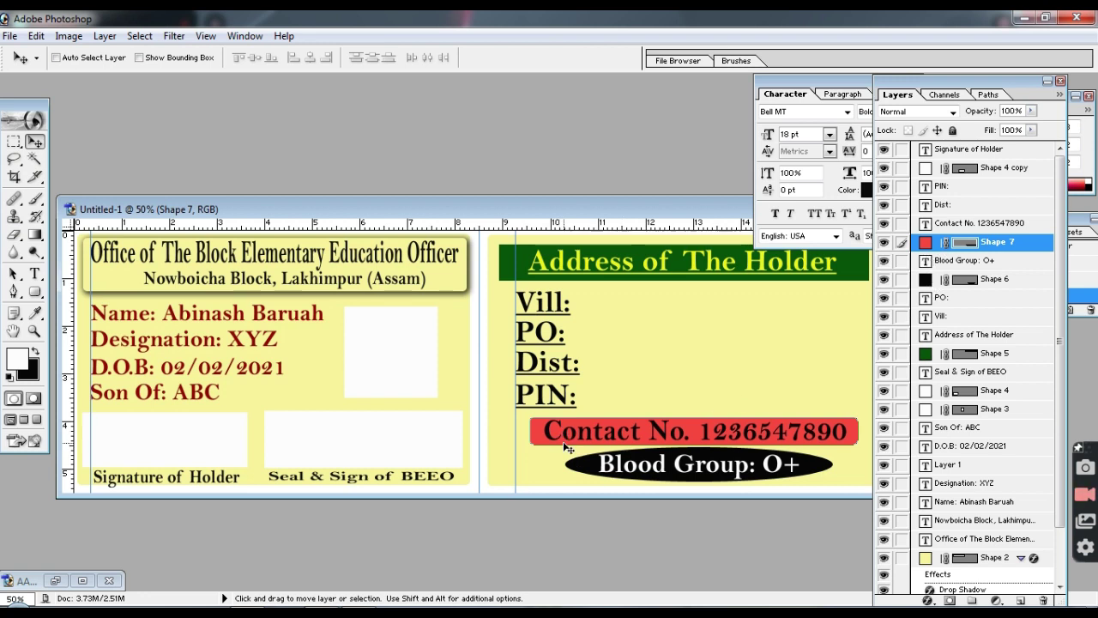
left_click(104, 36)
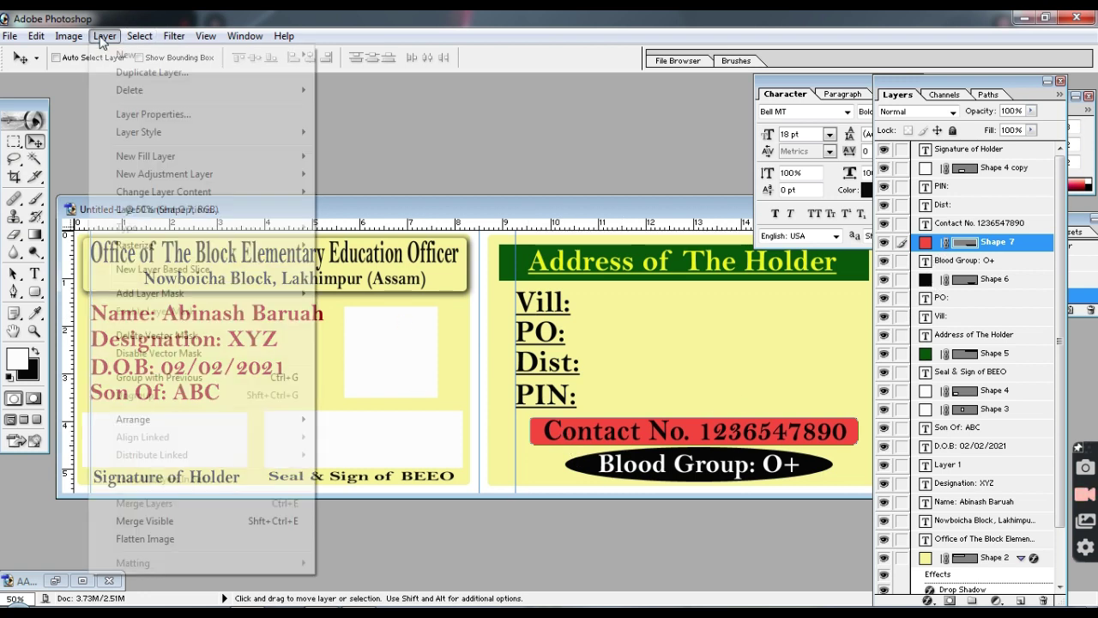
mouse_move(138, 132)
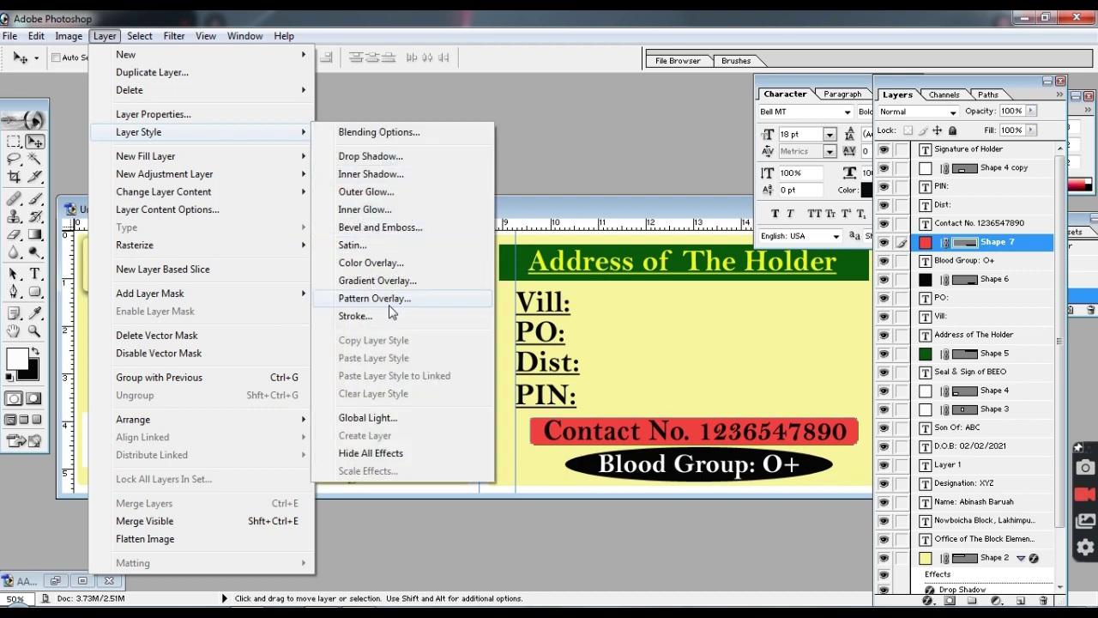
Step: Add a 3 px bright green (54FF00) stroke to the red bar
left_click(385, 318)
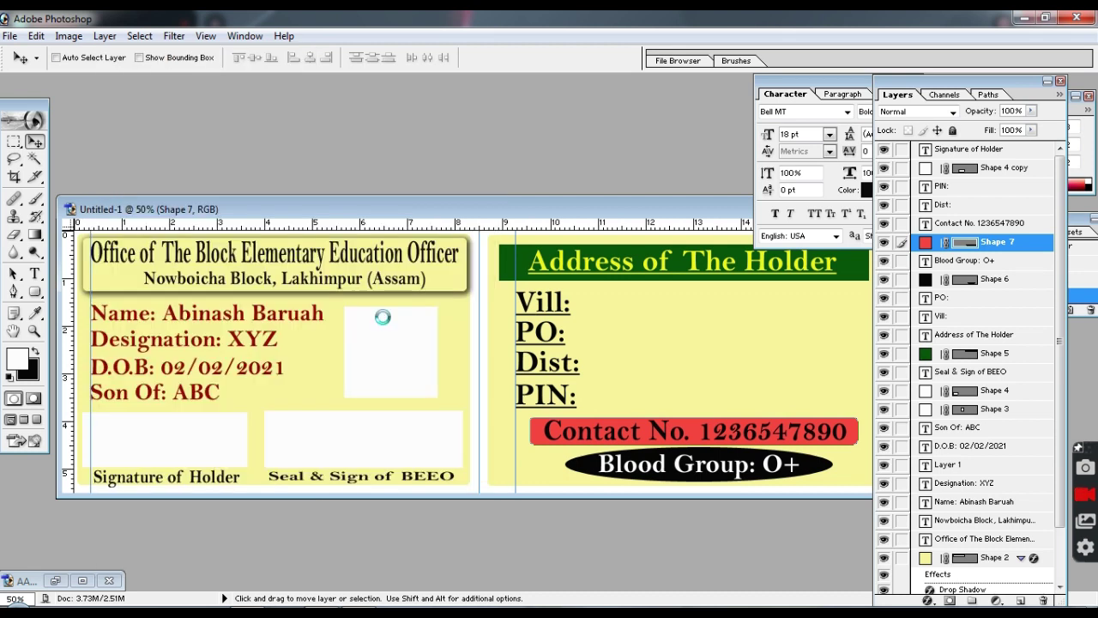
left_click_drag(719, 173, 267, 120)
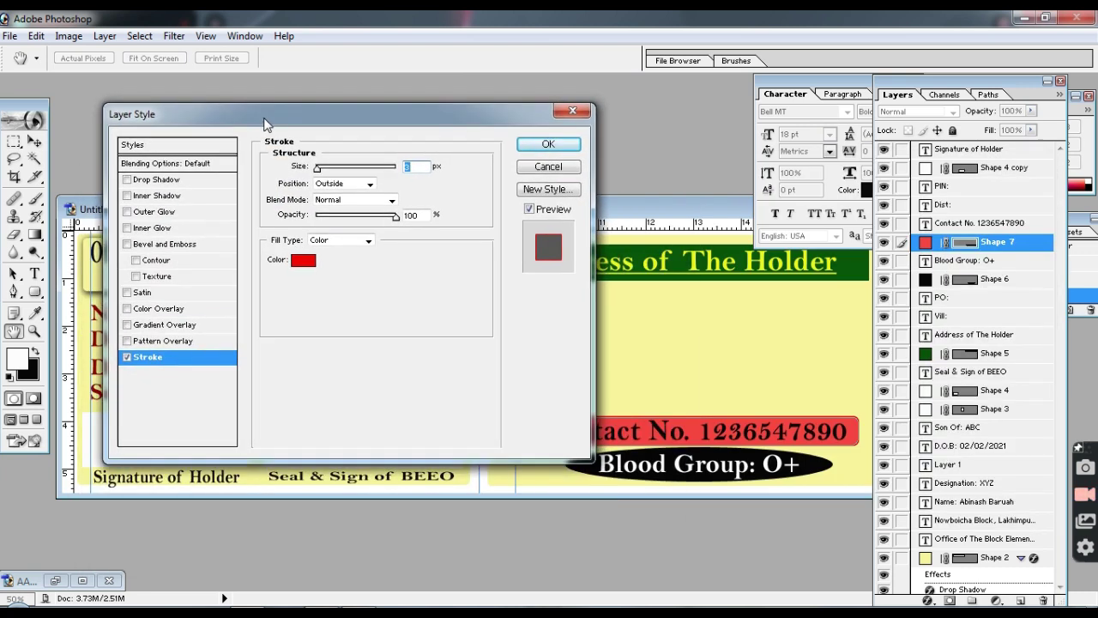
left_click(303, 259)
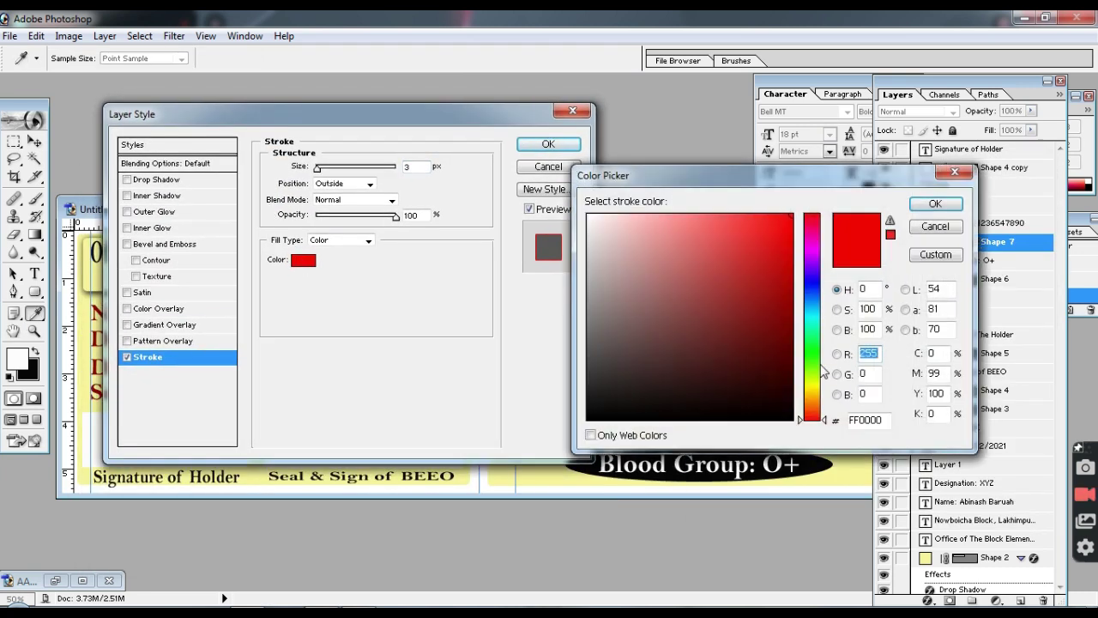
left_click_drag(813, 362, 812, 363)
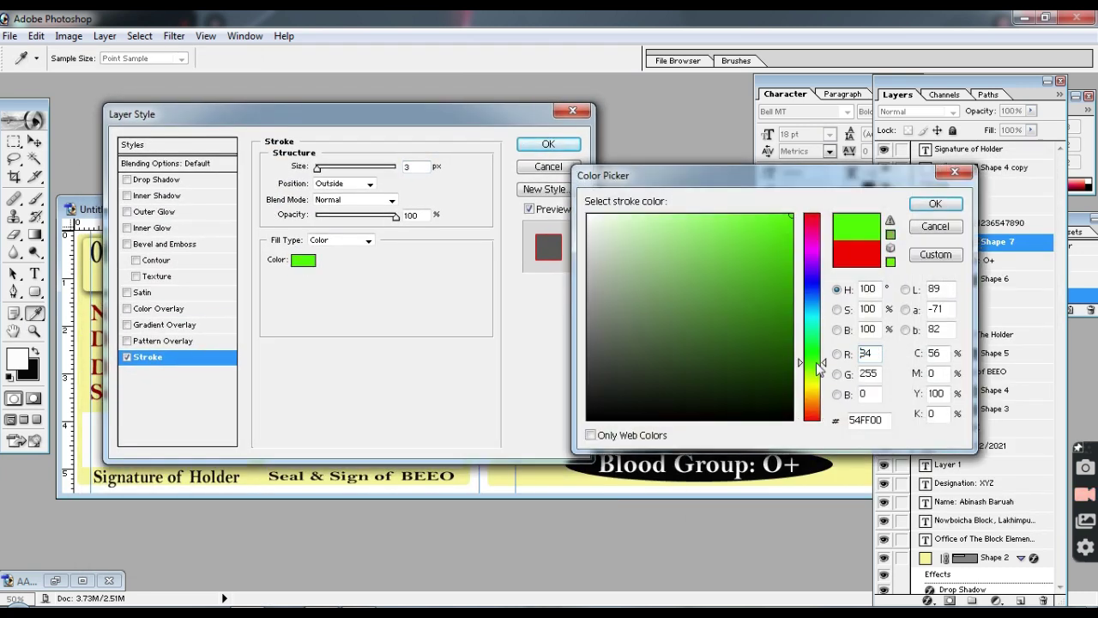
left_click(935, 204)
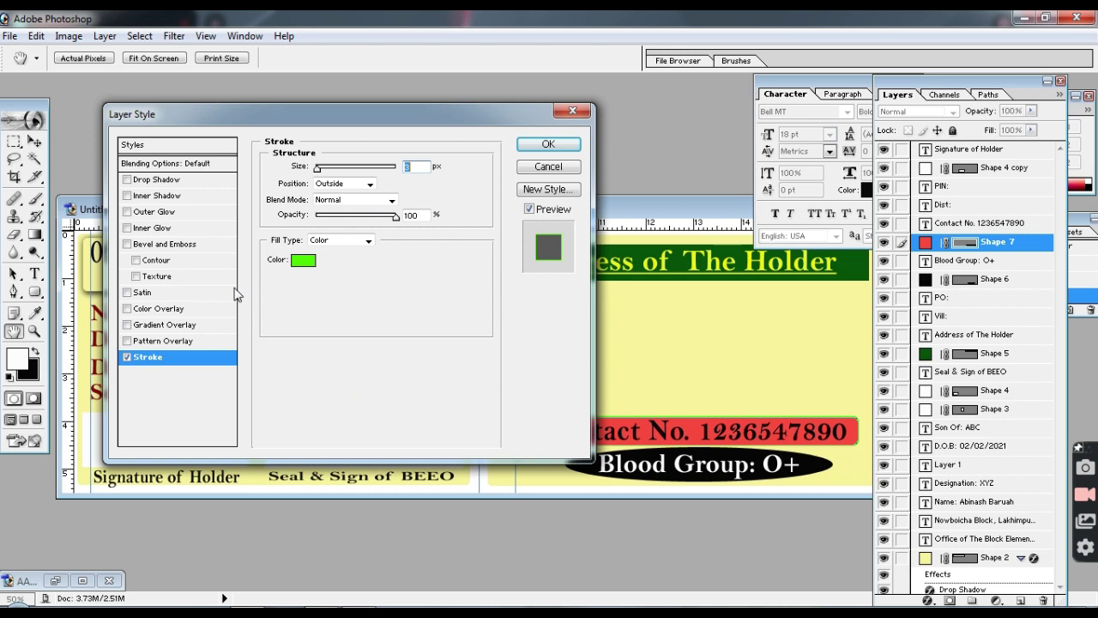
mouse_move(319, 169)
left_mouse_down()
mouse_move(338, 172)
mouse_move(324, 171)
left_mouse_up()
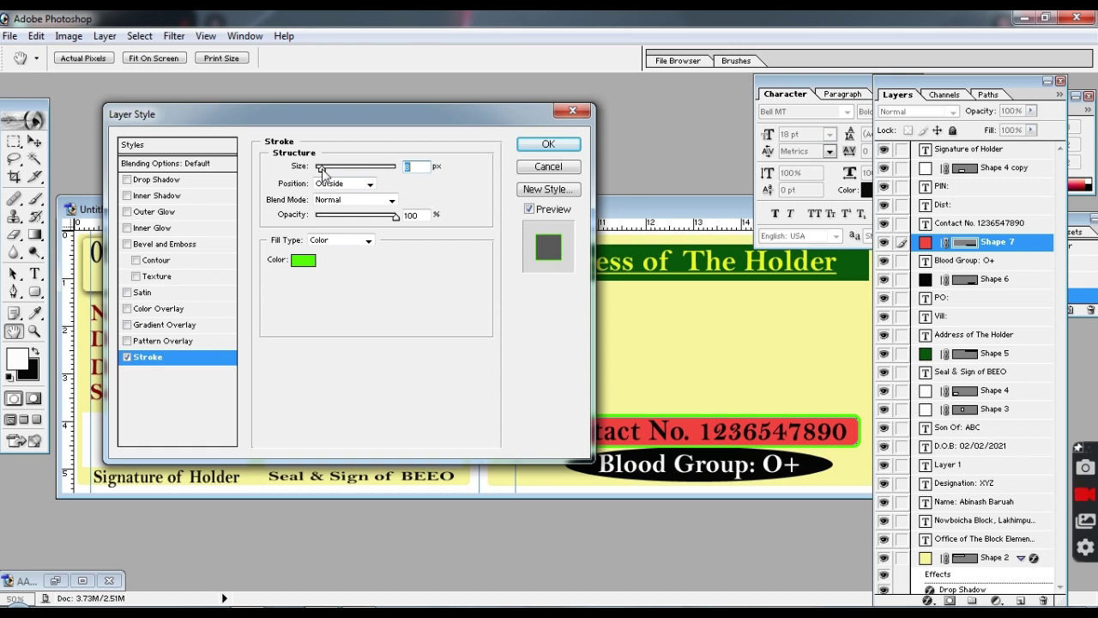
left_click(197, 183)
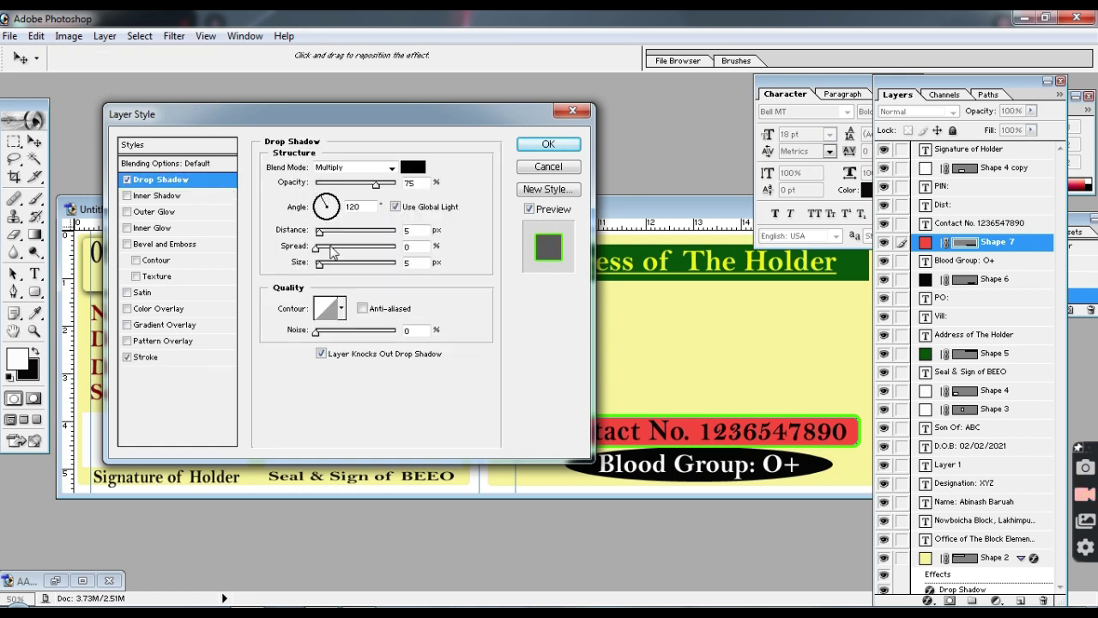
Step: Give the bar a drop shadow with spread 27 and remove the green stroke
left_click_drag(316, 248, 340, 256)
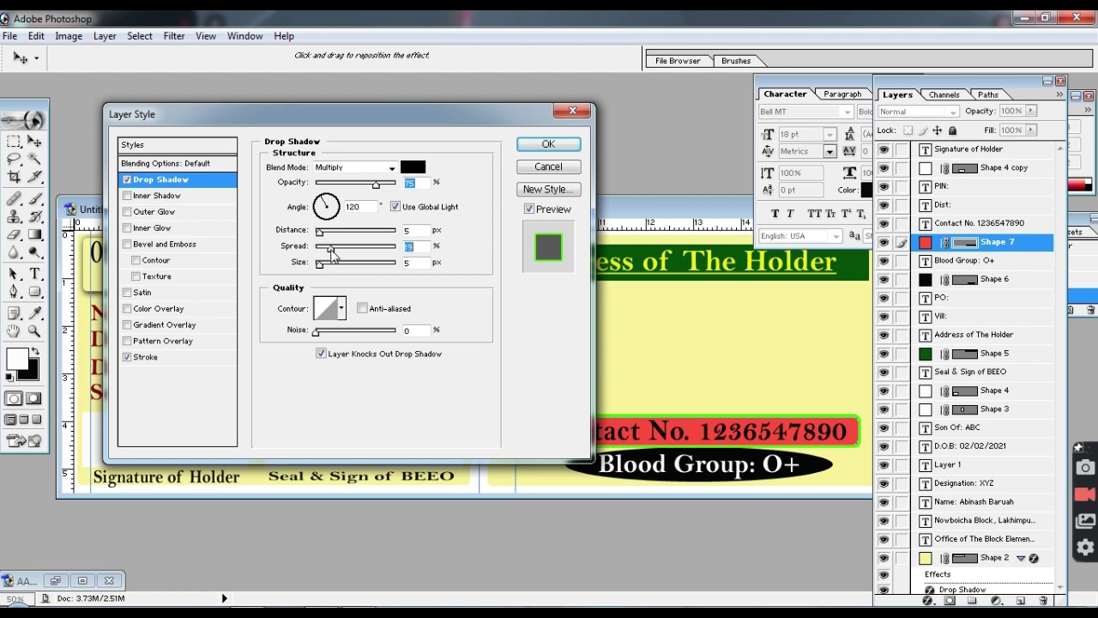
left_click(127, 357)
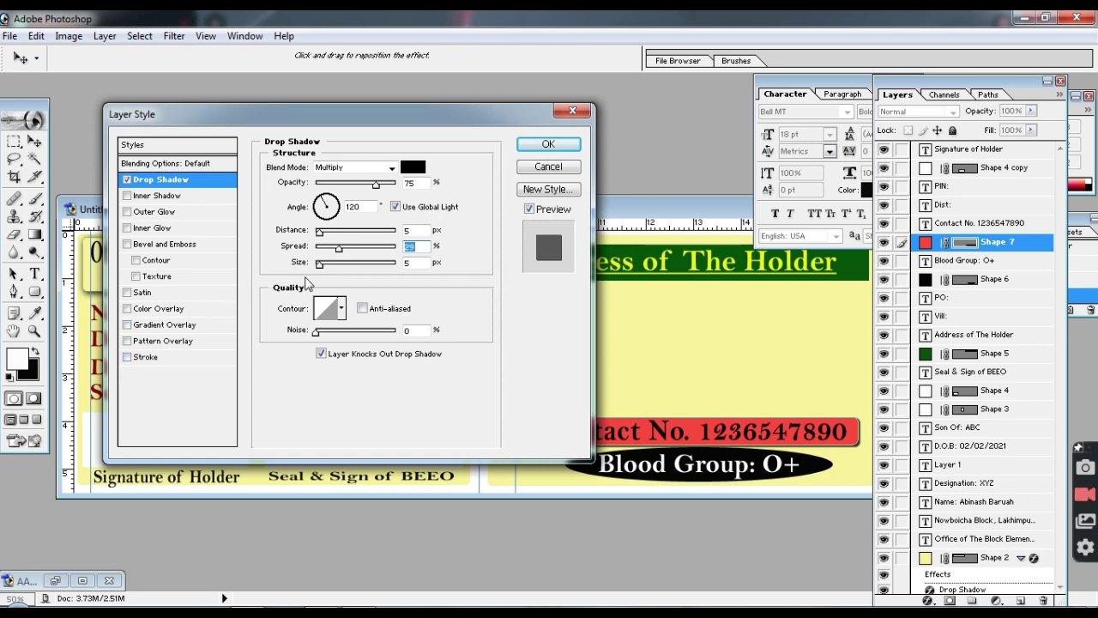
key("Return")
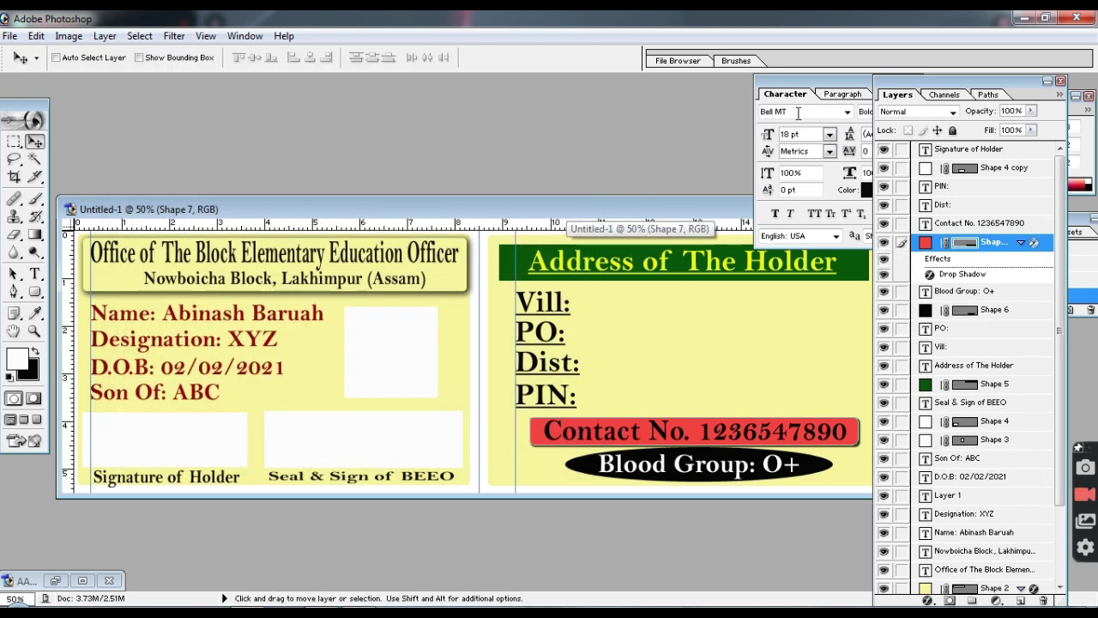
Step: Maximize the card window, collapse the Layers and Character panels, and move History down
double_click(668, 214)
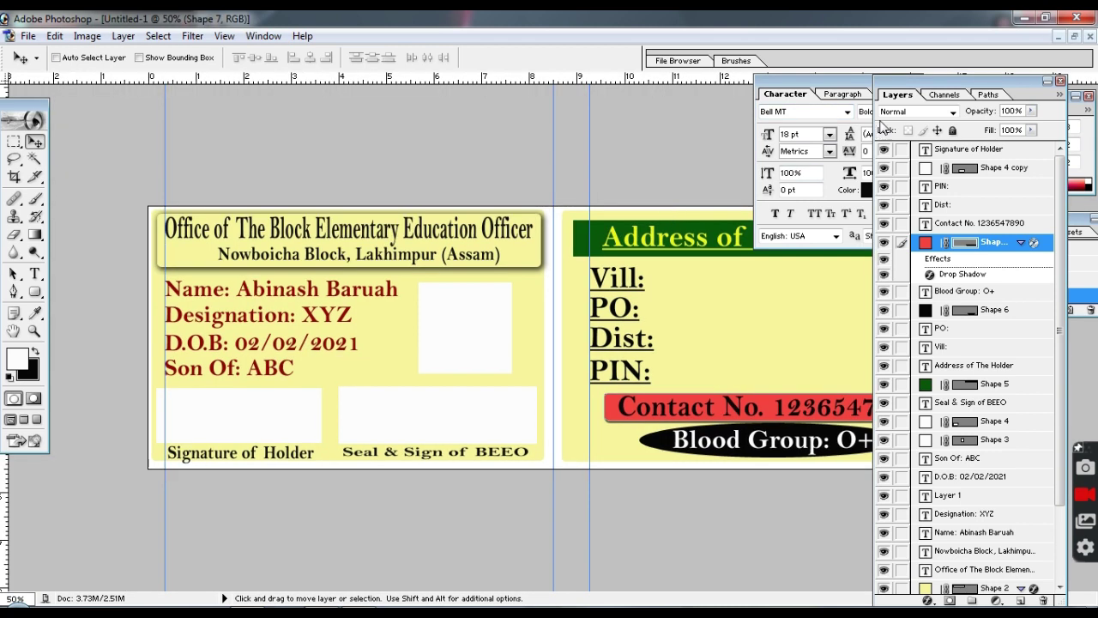
left_click(1050, 80)
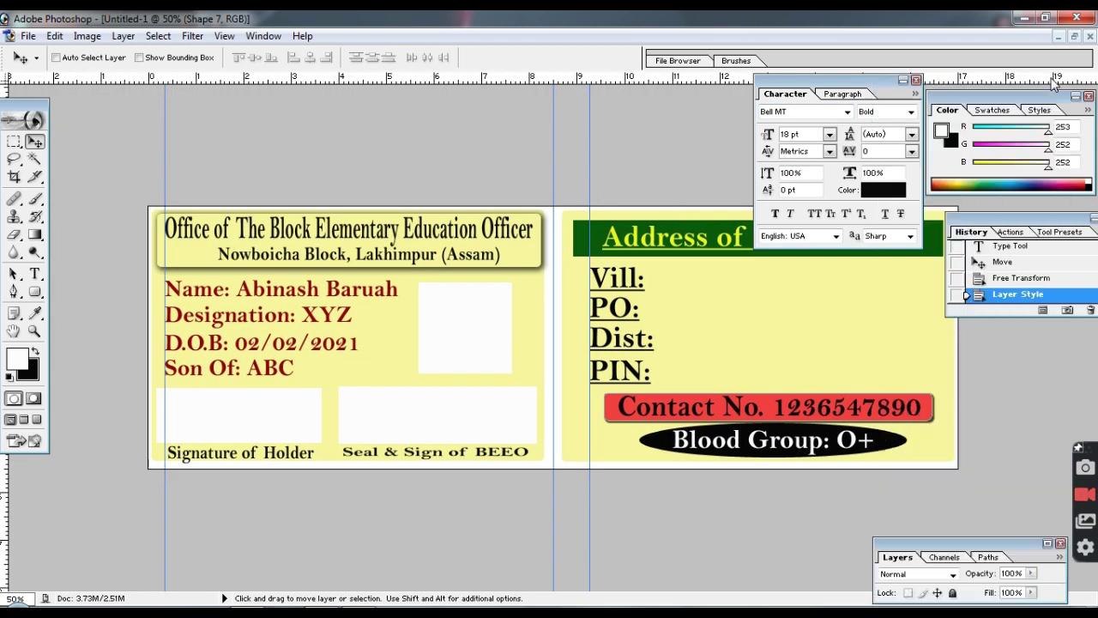
left_click(901, 81)
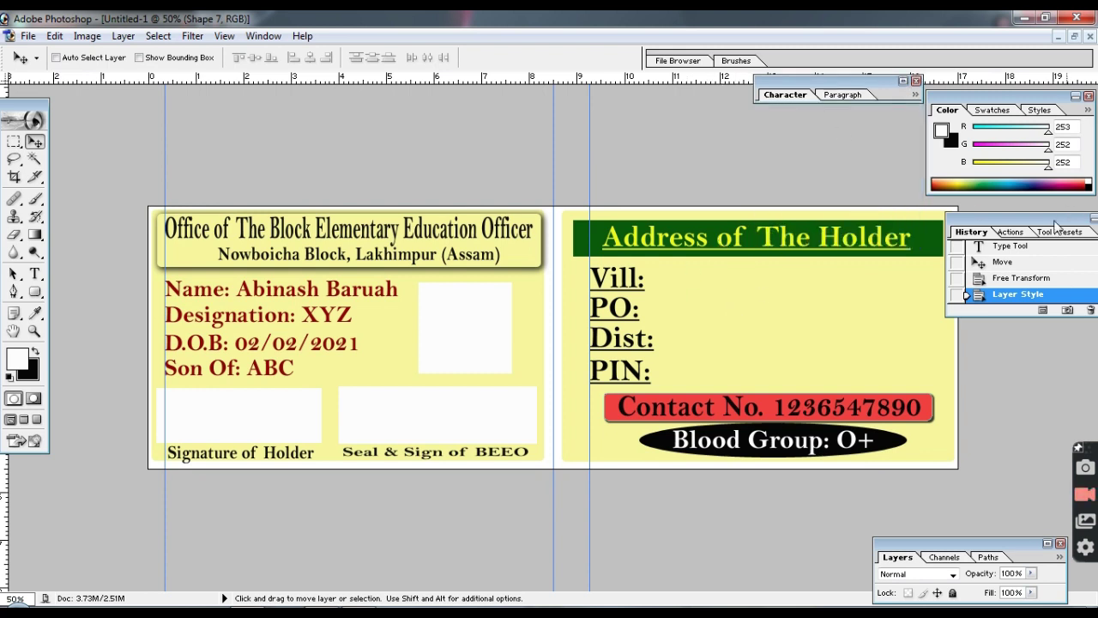
mouse_move(1042, 218)
left_mouse_down()
mouse_move(976, 419)
mouse_move(1007, 436)
left_mouse_up()
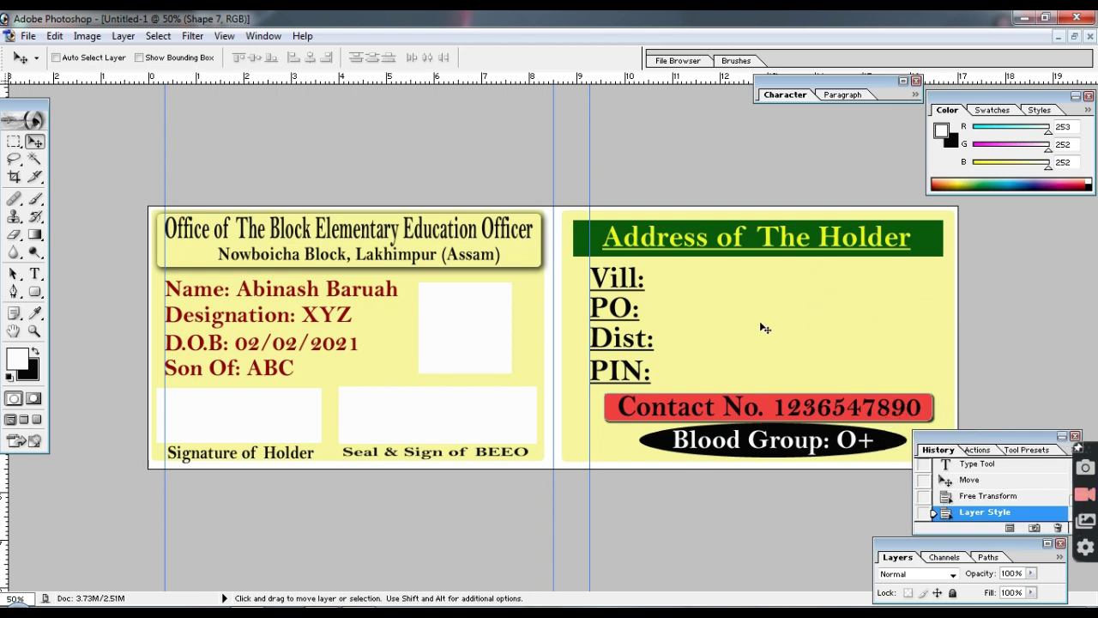